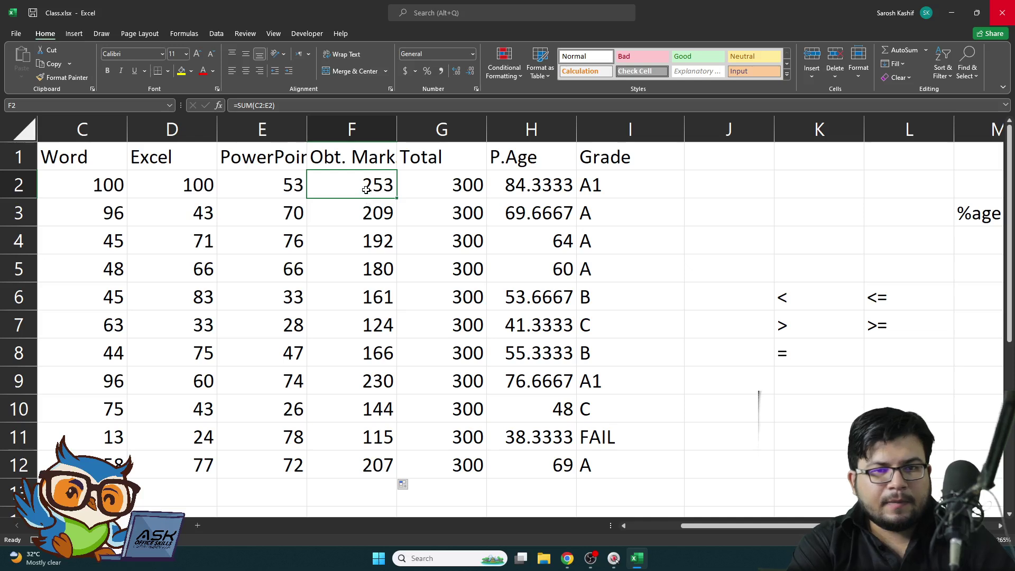
Step: Clear the obtained marks in F2:F12 and enter the formula =sum(C2:E2) in cell F2
{"action": "key", "text": "Delete"}
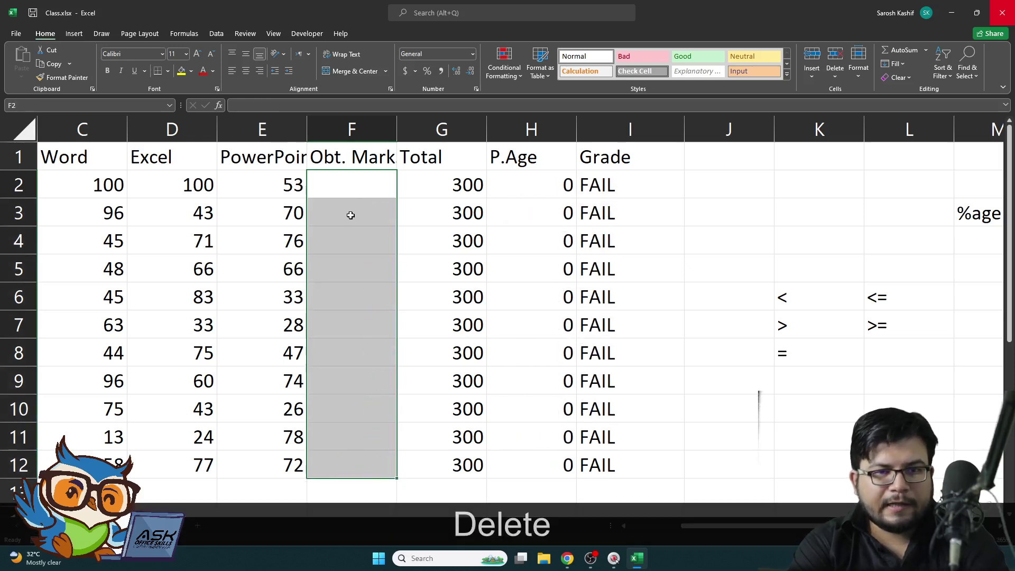
{"action": "left_click", "coordinate": [351, 199]}
{"action": "left_click", "coordinate": [353, 190]}
{"action": "type", "text": "=sum("}
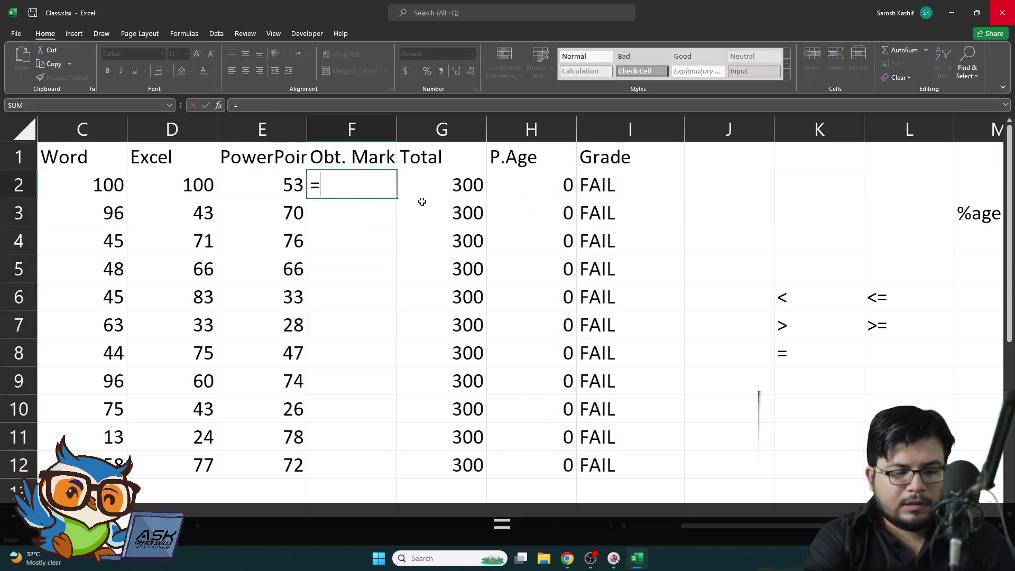
{"action": "key", "text": "Left"}
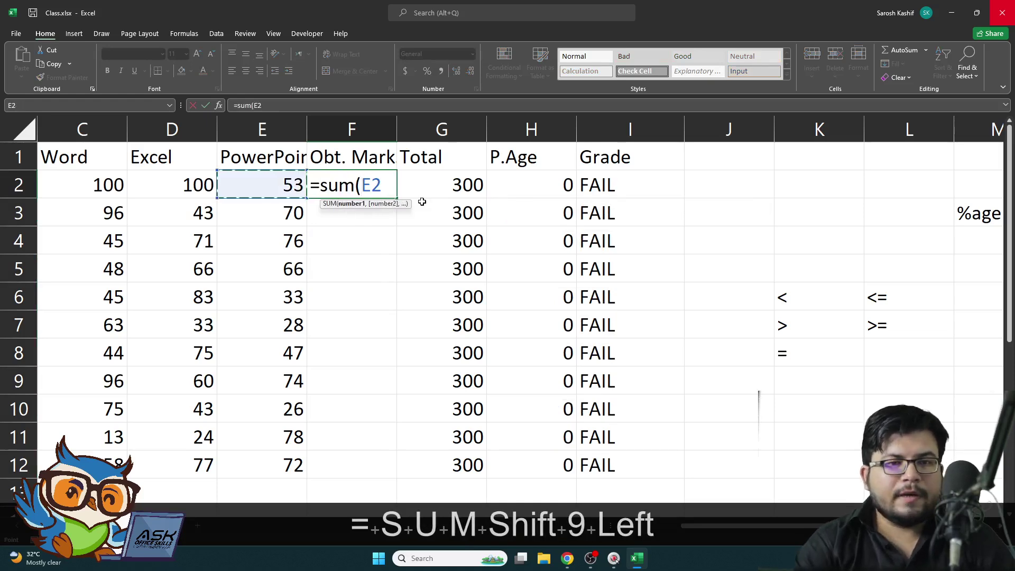
{"action": "key", "text": "shift+Left"}
{"action": "key", "text": "shift+Left"}
{"action": "key", "text": "shift+Left"}
{"action": "key", "text": "shift+Right"}
{"action": "type", "text": ")"}
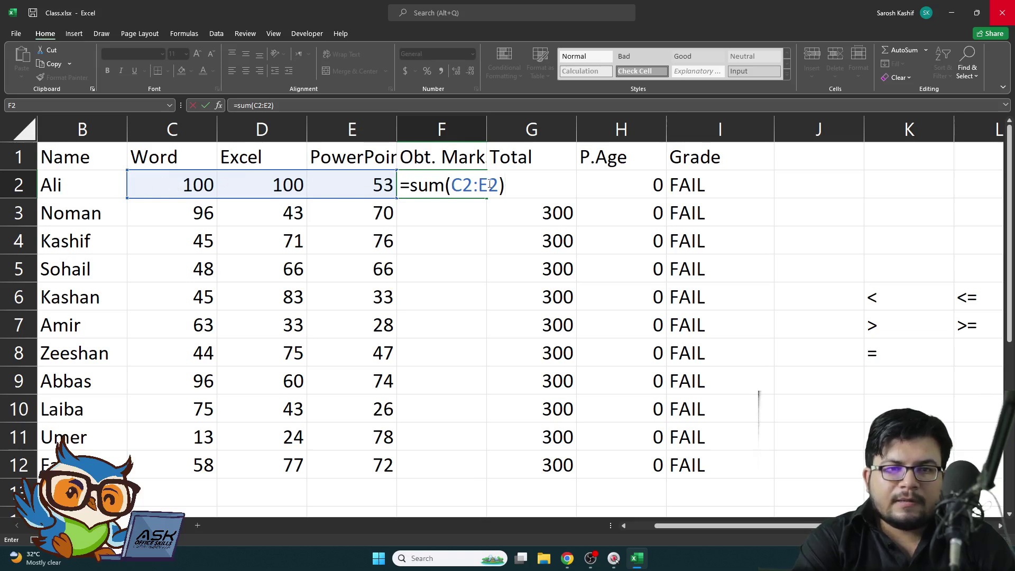
{"action": "key", "text": "Return"}
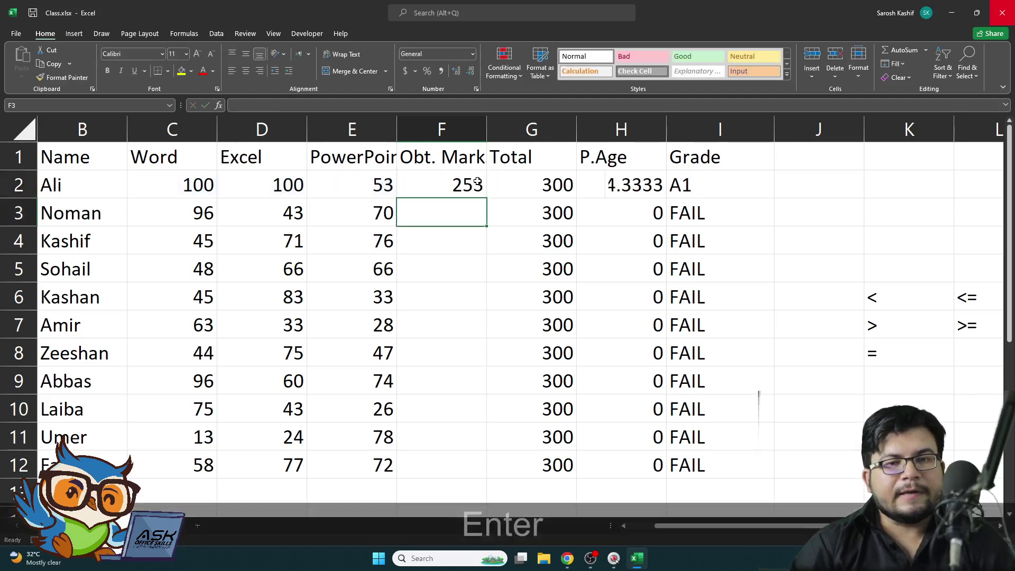
Step: Fill the SUM formula from F2 down through F12
{"action": "left_click", "coordinate": [476, 191]}
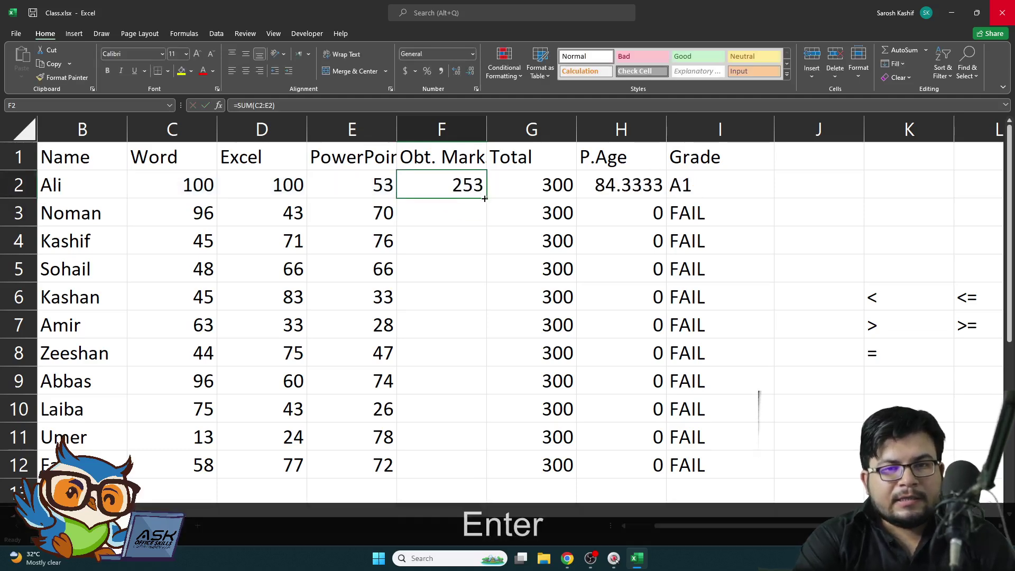
{"action": "left_click_drag", "start_coordinate": [485, 197], "coordinate": [484, 479]}
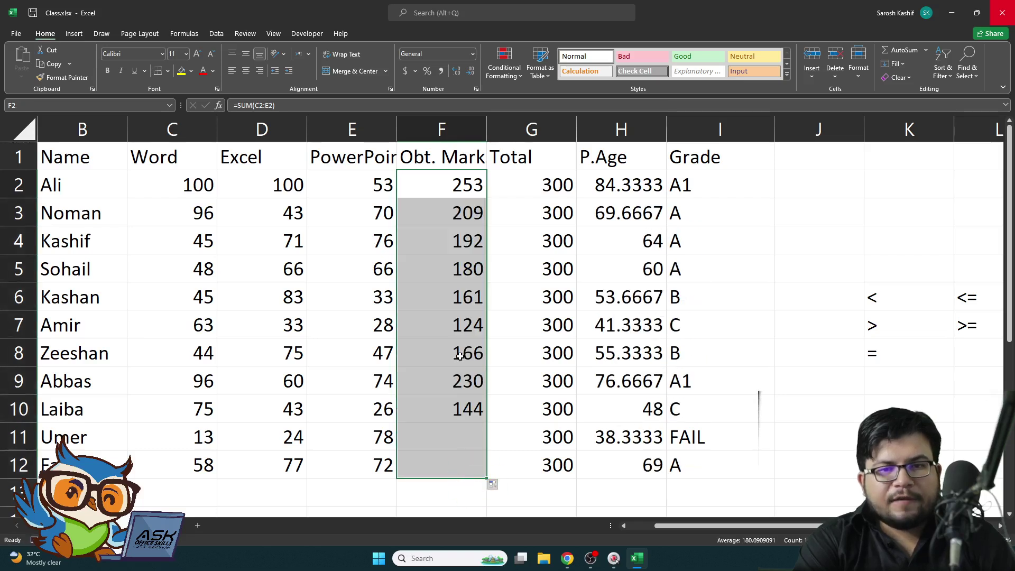
Step: Inspect the copied SUM formulas in cells F5 and F10 to check which subject marks each one references
{"action": "left_click", "coordinate": [461, 235]}
{"action": "left_click", "coordinate": [448, 261]}
{"action": "left_click", "coordinate": [68, 258]}
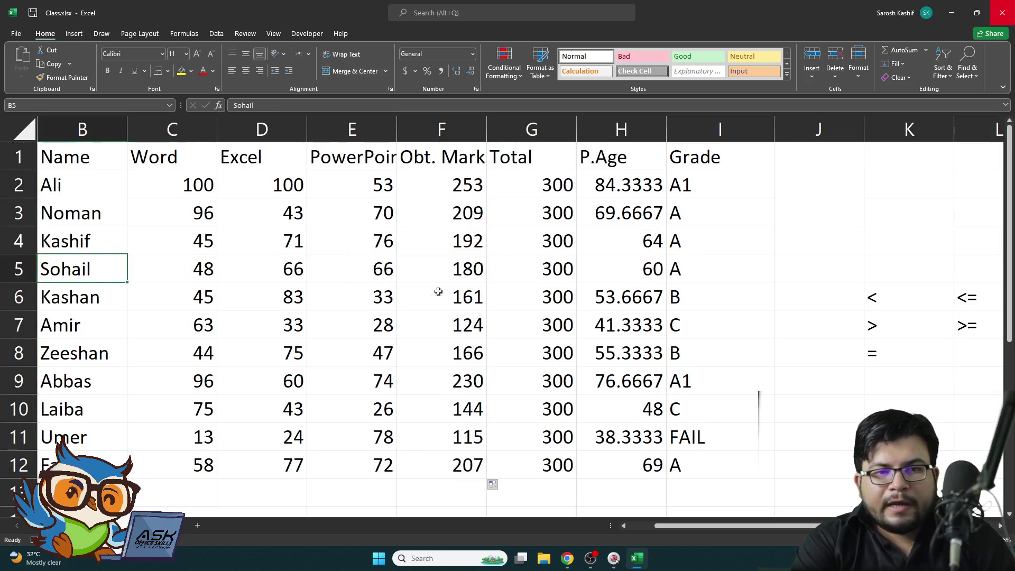
{"action": "left_click", "coordinate": [457, 271]}
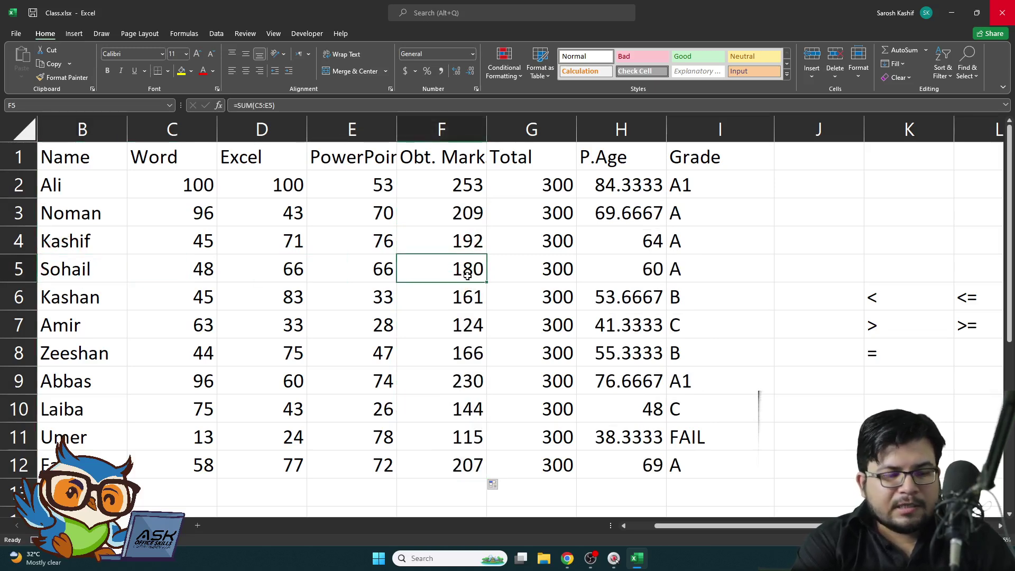
{"action": "key", "text": "F2"}
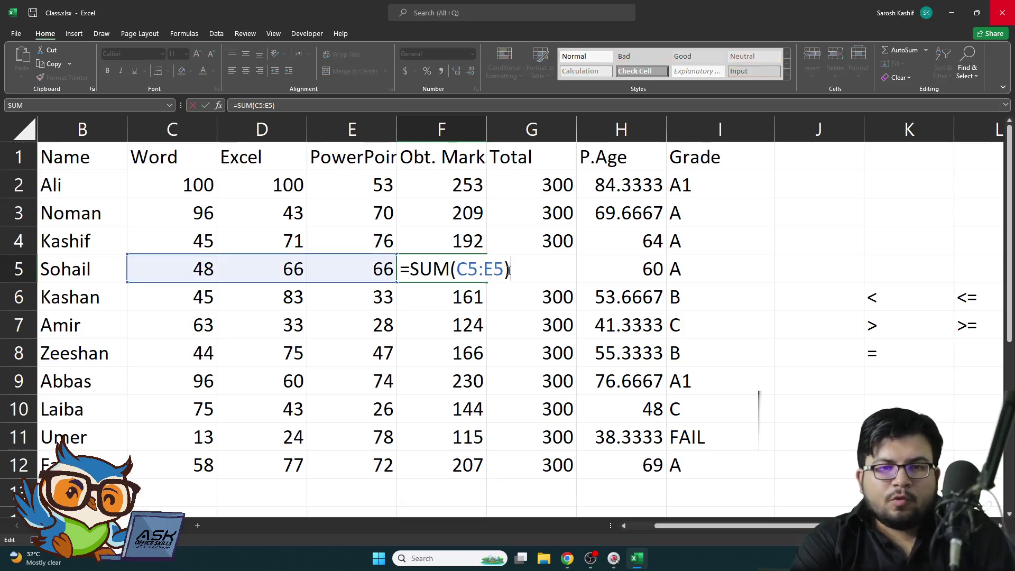
{"action": "key", "text": "Return"}
{"action": "key", "text": "Return"}
{"action": "key", "text": "Return"}
{"action": "key", "text": "Return"}
{"action": "key", "text": "Return"}
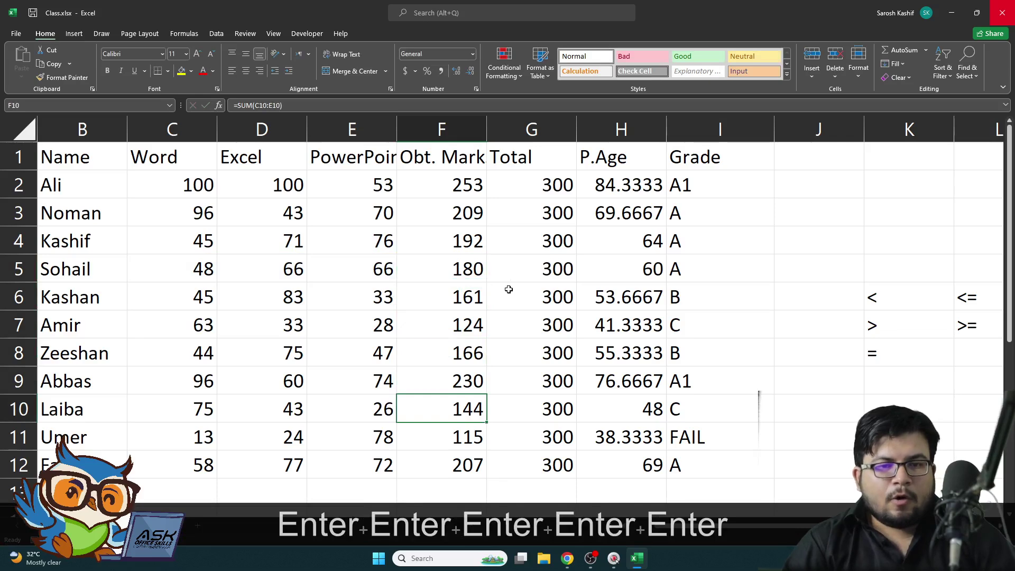
{"action": "key", "text": "F2"}
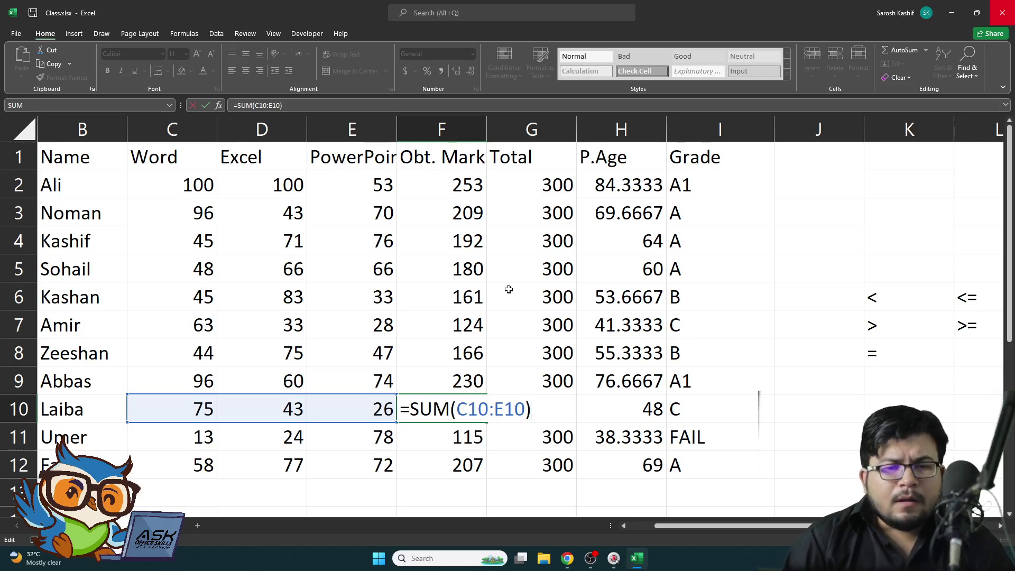
{"action": "key", "text": "F2"}
{"action": "key", "text": "Return"}
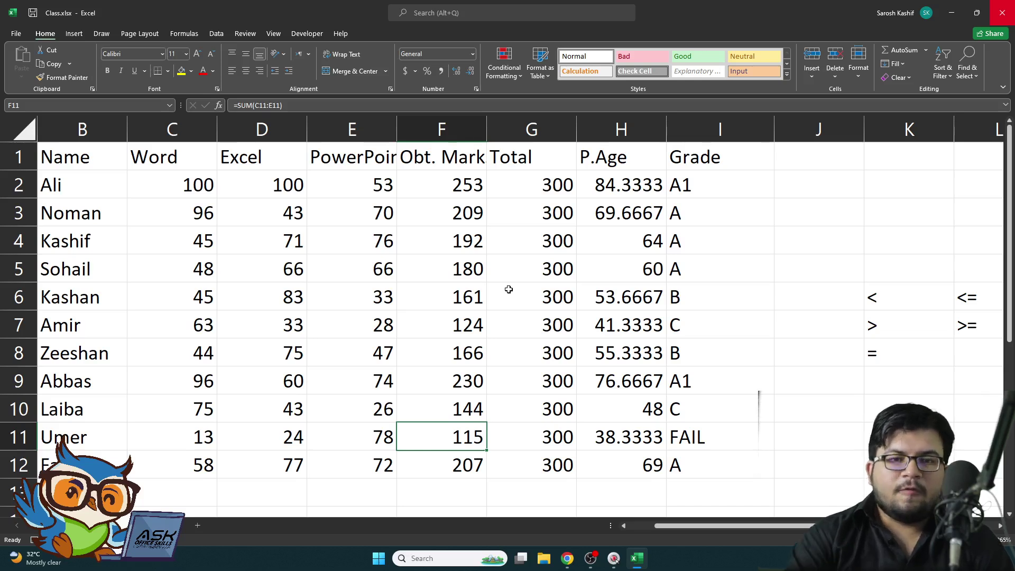
{"action": "left_click", "coordinate": [435, 197]}
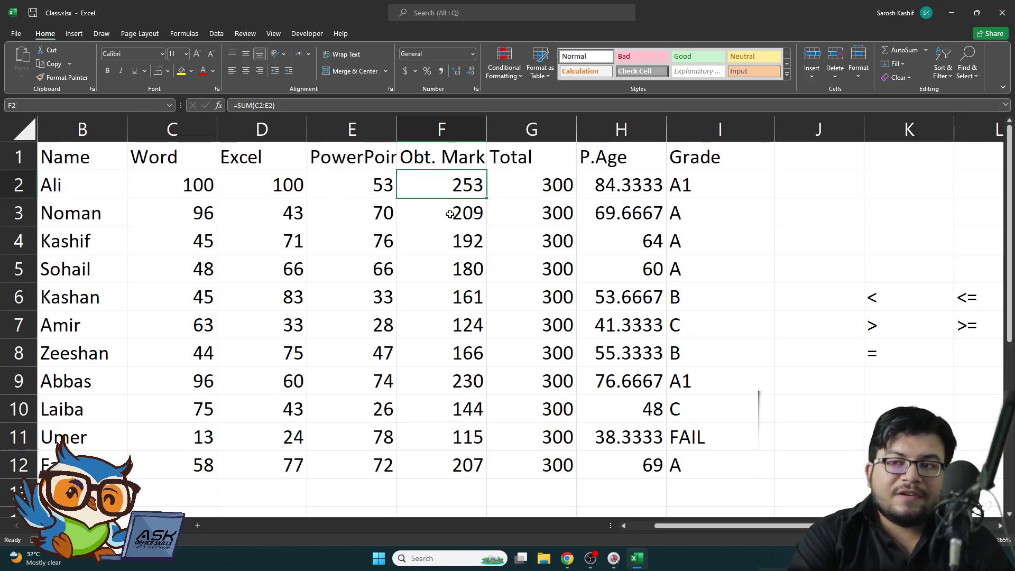
Step: Move the formula notes and legends block from I15 two columns over so it starts at K15
{"action": "left_click", "coordinate": [805, 159]}
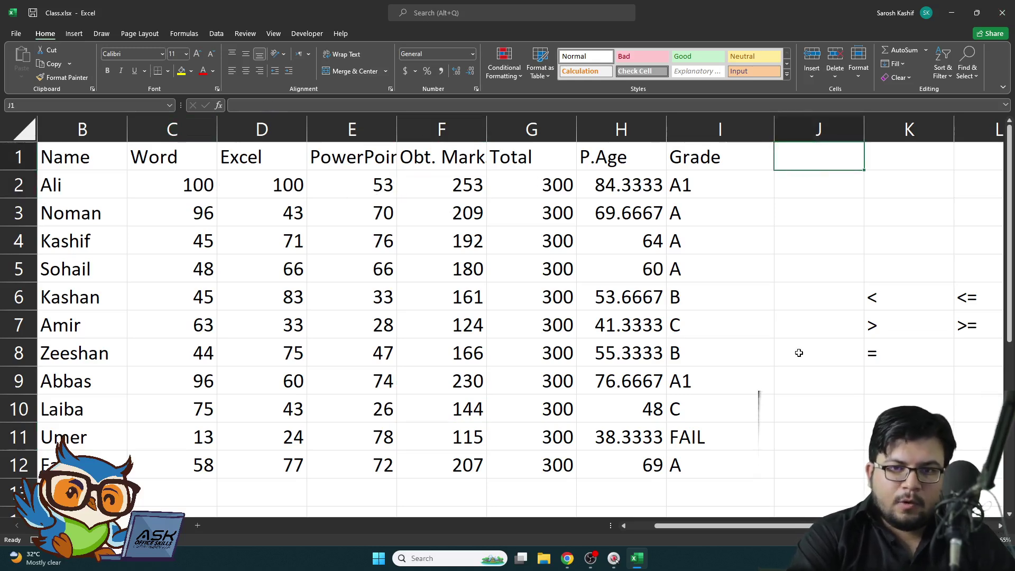
{"action": "scroll", "coordinate": [798, 349], "scroll_direction": "down", "scroll_amount": 3}
{"action": "scroll", "coordinate": [798, 353], "scroll_direction": "up", "scroll_amount": 2}
{"action": "scroll", "coordinate": [799, 352], "scroll_direction": "up", "scroll_amount": 1}
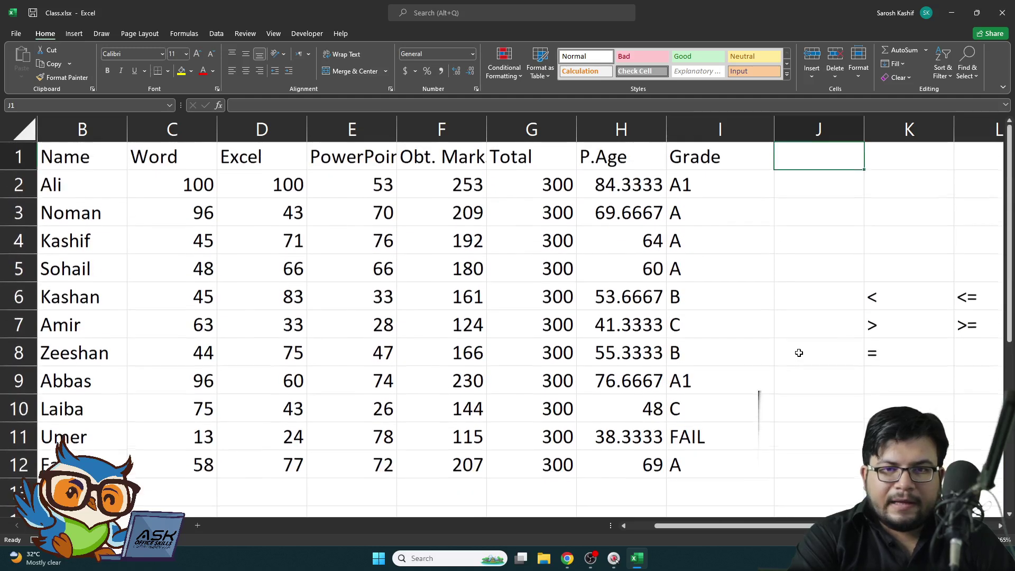
{"action": "scroll", "coordinate": [797, 351], "scroll_direction": "down", "scroll_amount": 1}
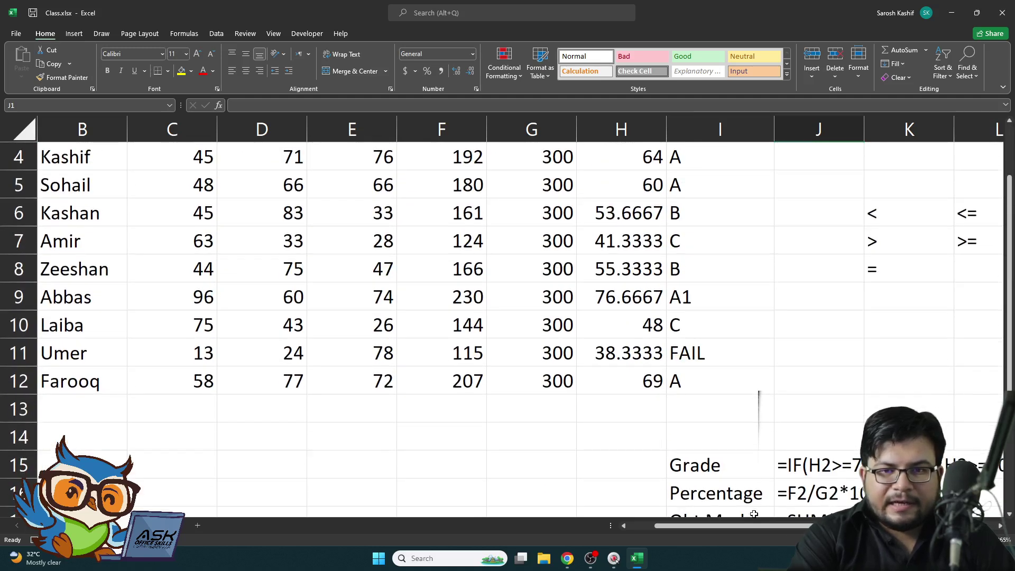
{"action": "scroll", "coordinate": [761, 444], "scroll_direction": "down", "scroll_amount": 1}
{"action": "left_click_drag", "start_coordinate": [703, 382], "coordinate": [909, 476]}
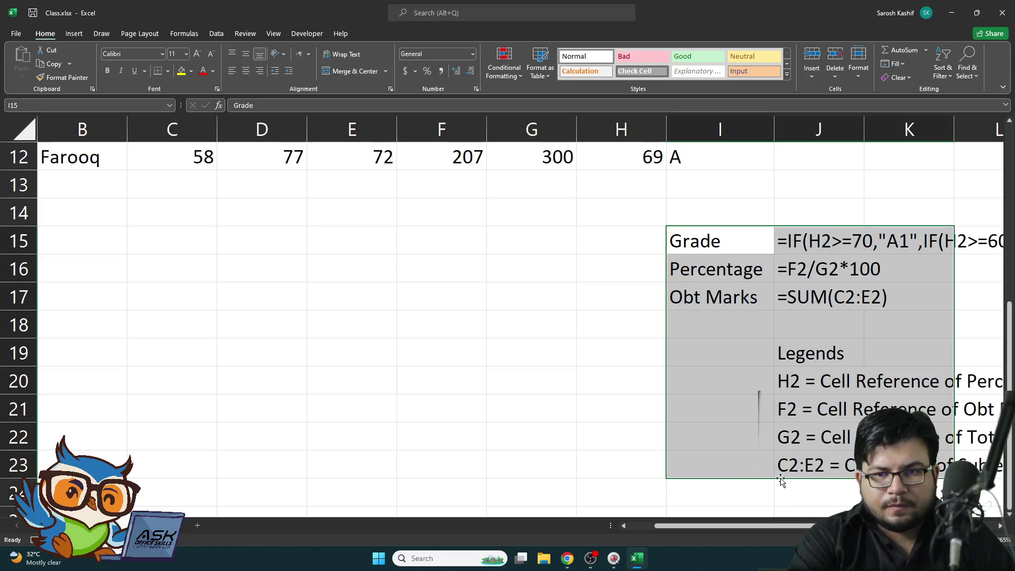
{"action": "left_click_drag", "start_coordinate": [781, 482], "coordinate": [975, 464]}
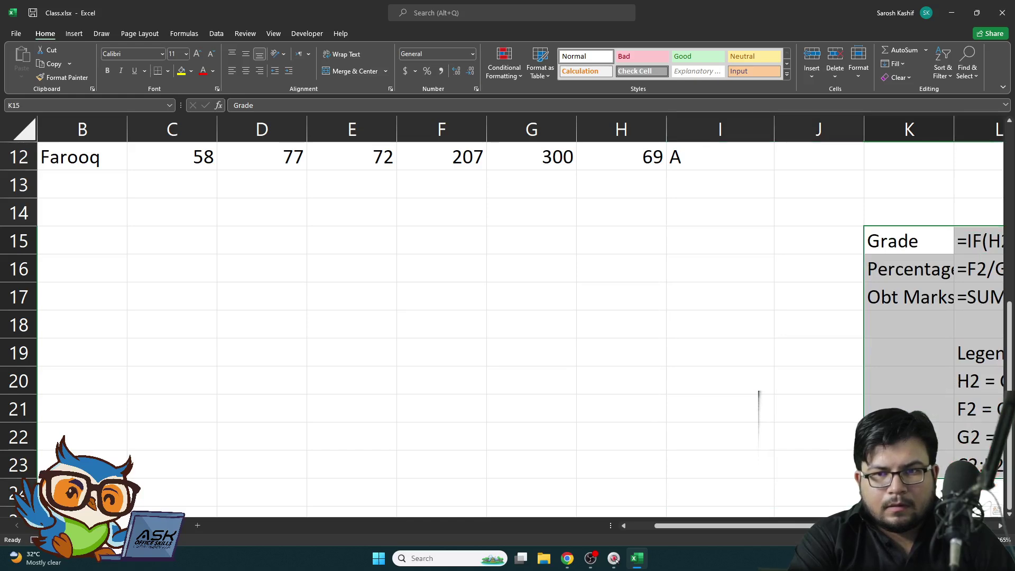
Step: Cut the whole reference block from K3 down to row 23 and paste it starting at cell O3
{"action": "scroll", "coordinate": [517, 317], "scroll_direction": "up", "scroll_amount": 4}
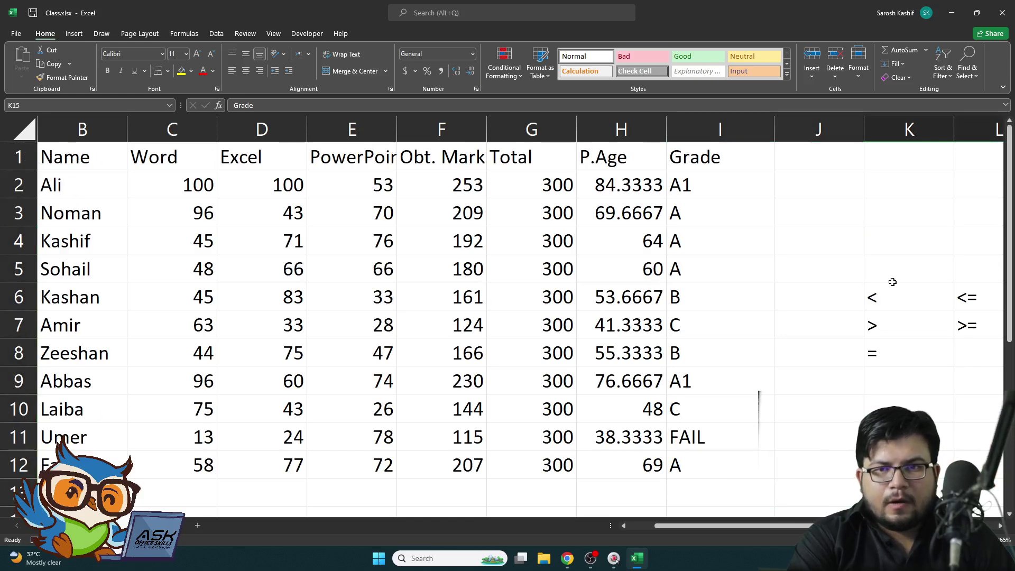
{"action": "scroll", "coordinate": [849, 353], "scroll_direction": "down", "scroll_amount": 3}
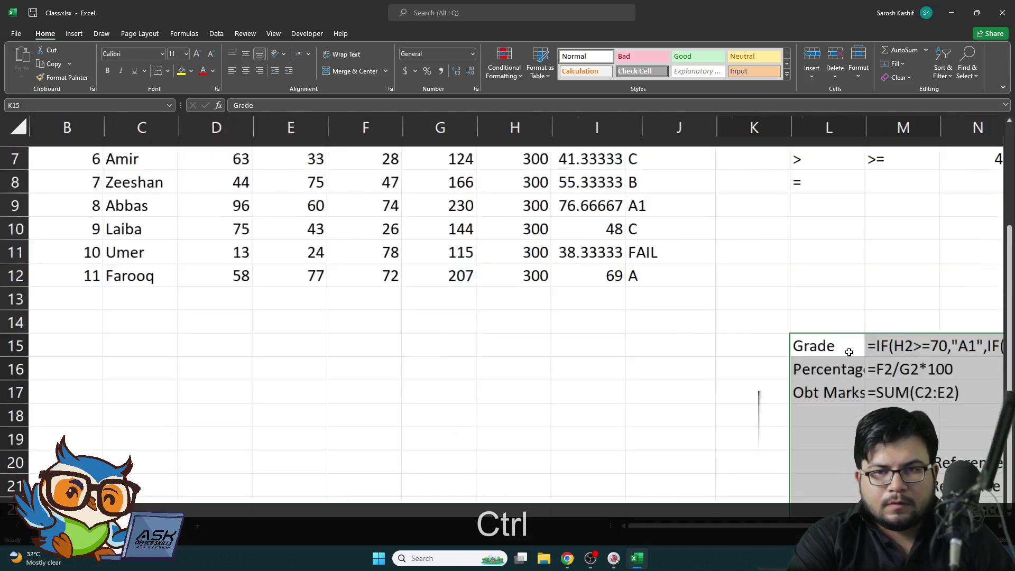
{"action": "left_click_drag", "start_coordinate": [755, 190], "coordinate": [977, 511]}
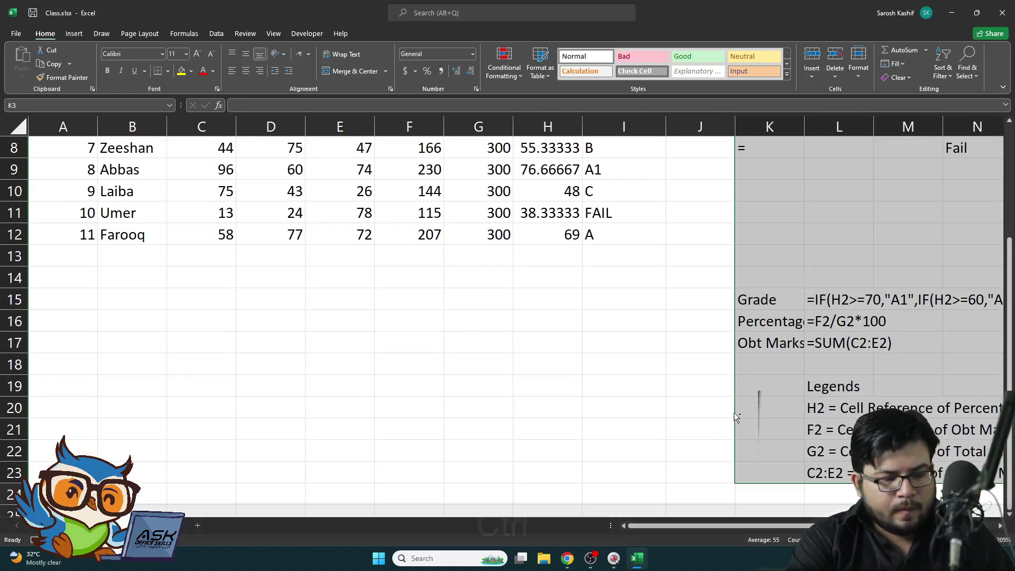
{"action": "key", "text": "ctrl+x"}
{"action": "key", "text": "Right"}
{"action": "key", "text": "Right"}
{"action": "key", "text": "Right"}
{"action": "key", "text": "Right"}
{"action": "key", "text": "Left"}
{"action": "key", "text": "Return"}
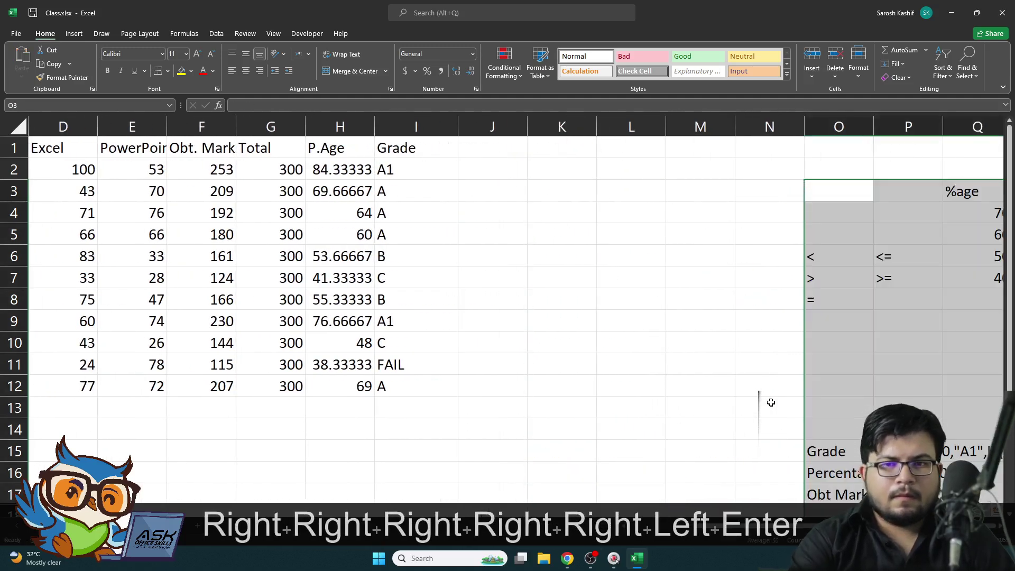
Step: Enter the column heading "rank" in cell J1, next to Grade
{"action": "left_click", "coordinate": [476, 151]}
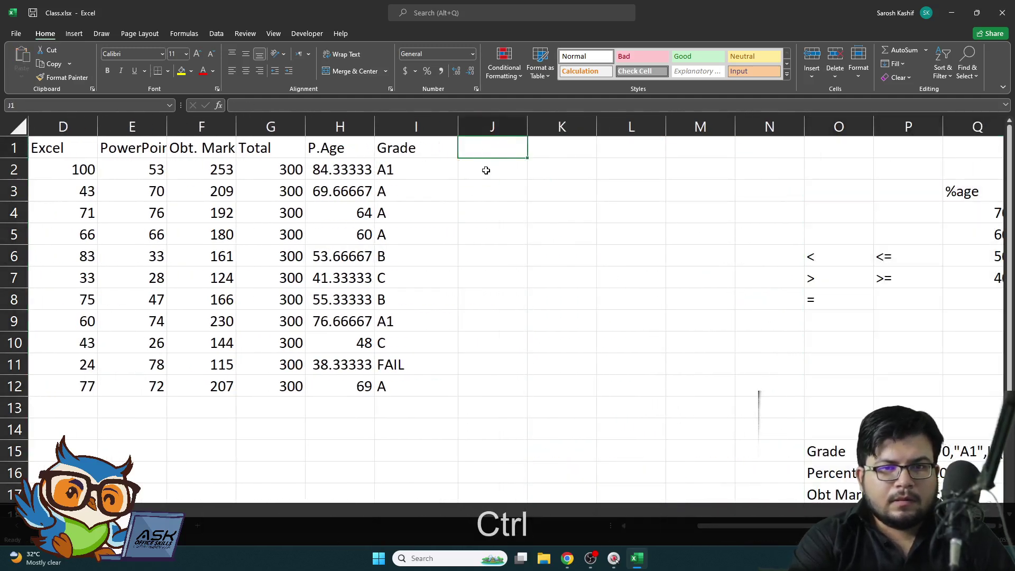
{"action": "scroll", "coordinate": [485, 170], "scroll_direction": "up", "scroll_amount": 2, "text": "ctrl"}
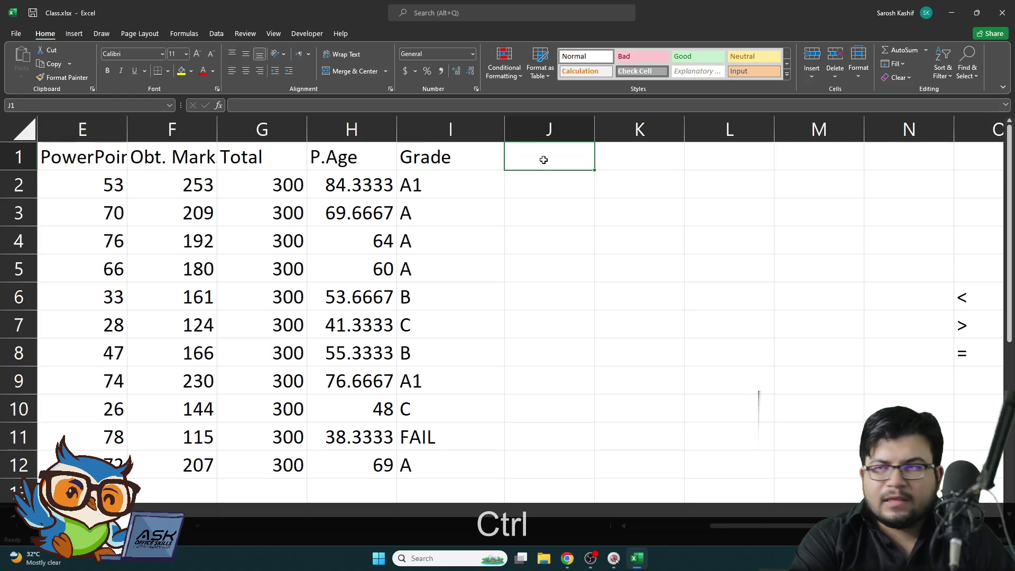
{"action": "scroll", "coordinate": [544, 160], "scroll_direction": "up", "scroll_amount": 1, "text": "ctrl"}
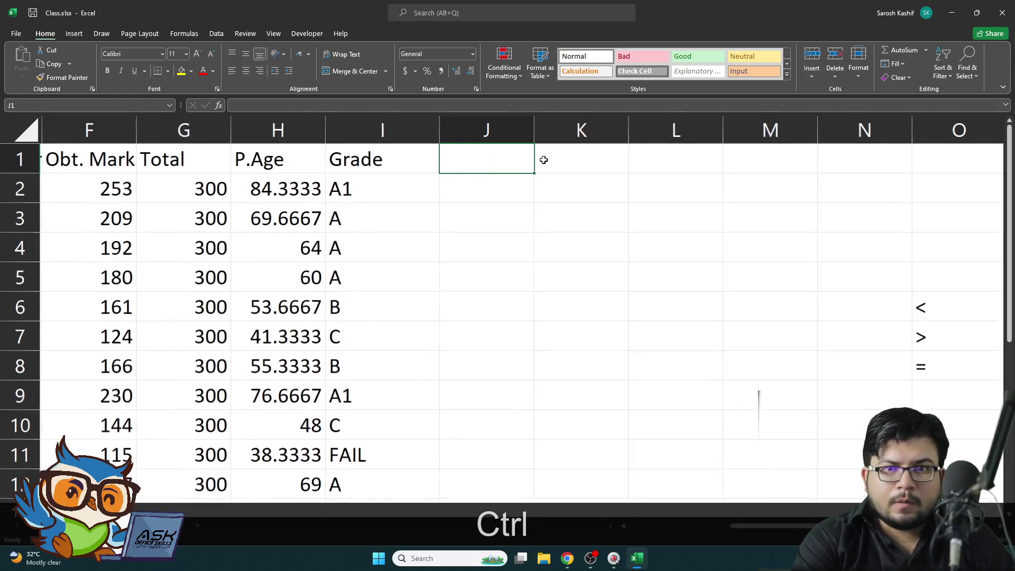
{"action": "scroll", "coordinate": [544, 160], "scroll_direction": "up", "scroll_amount": 1}
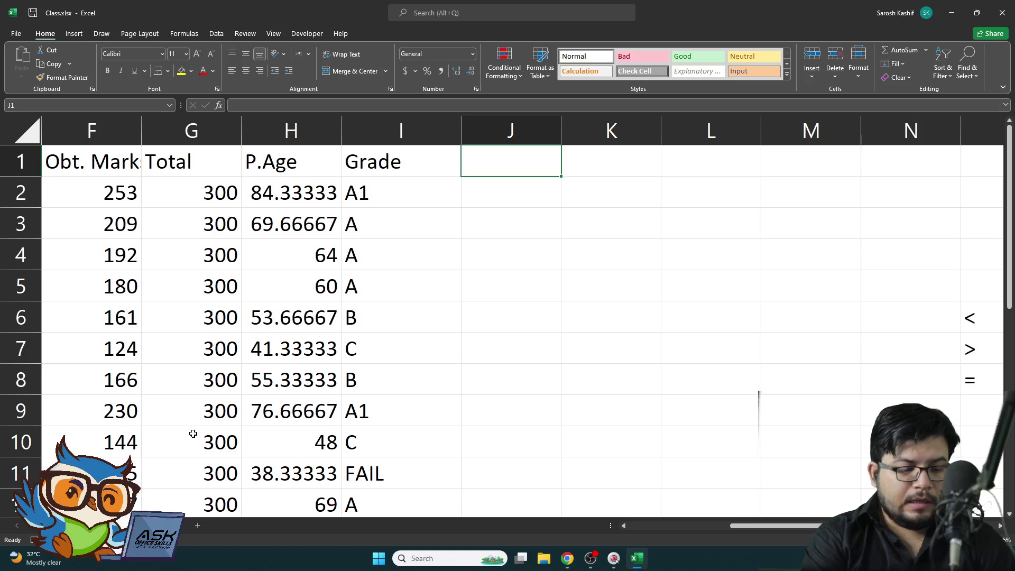
{"action": "type", "text": "rank"}
{"action": "key", "text": "Return"}
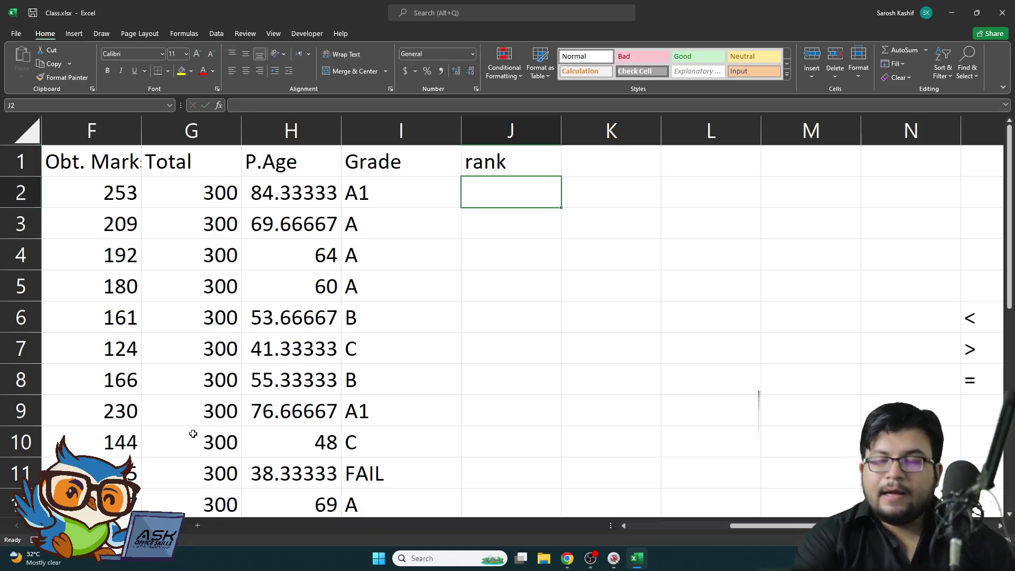
Step: Enter the formula =RANK(H2,H2:H12) in cell J2 to rank the first student's percentage
{"action": "type", "text": "="}
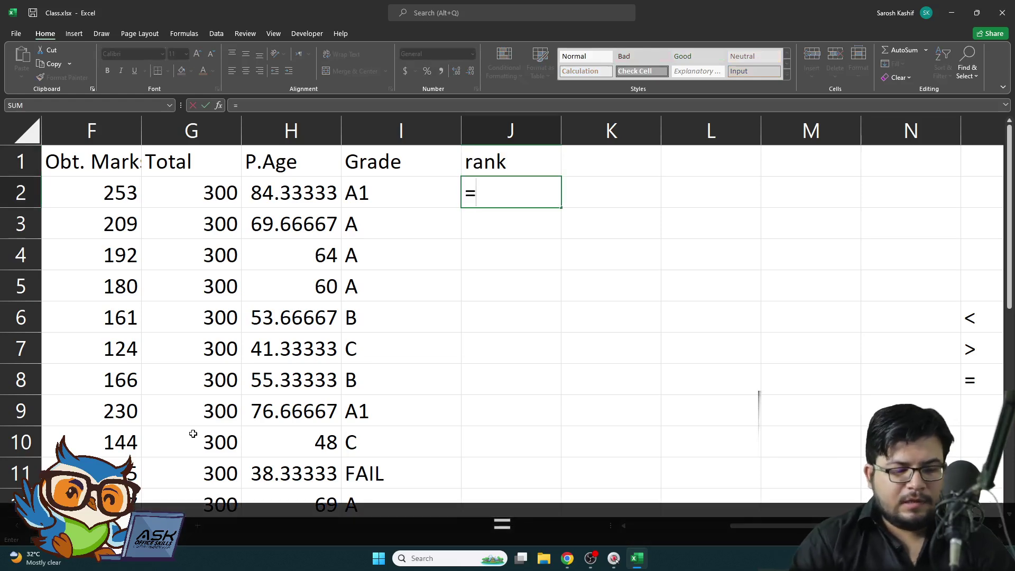
{"action": "type", "text": "rank"}
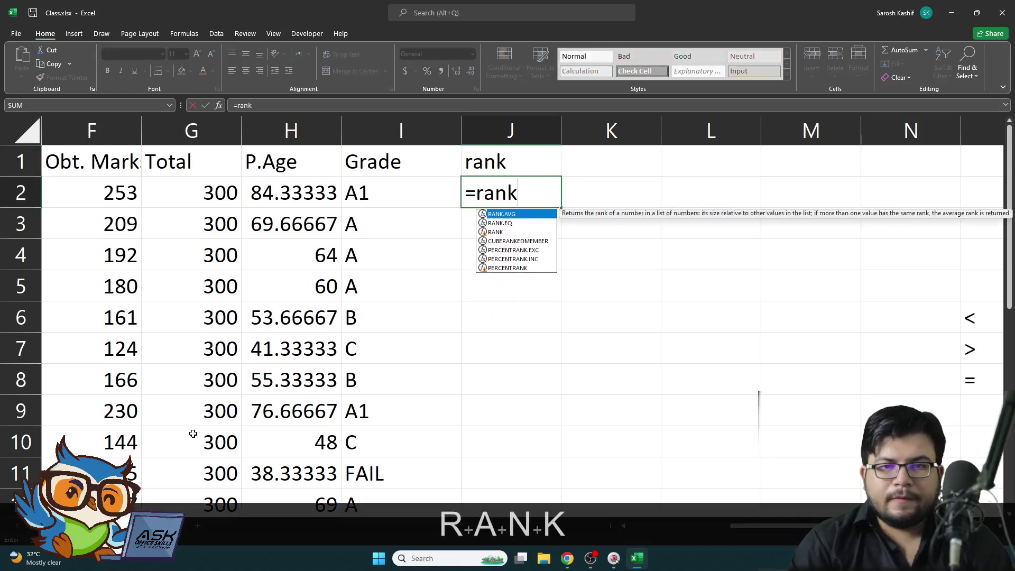
{"action": "key", "text": "ctrl+alt+KP_5"}
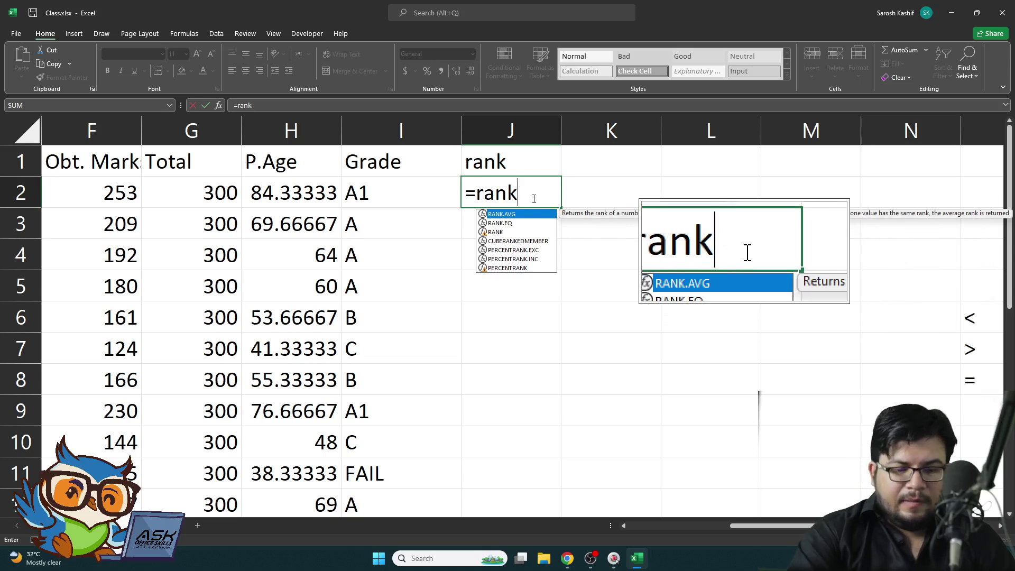
{"action": "type", "text": "("}
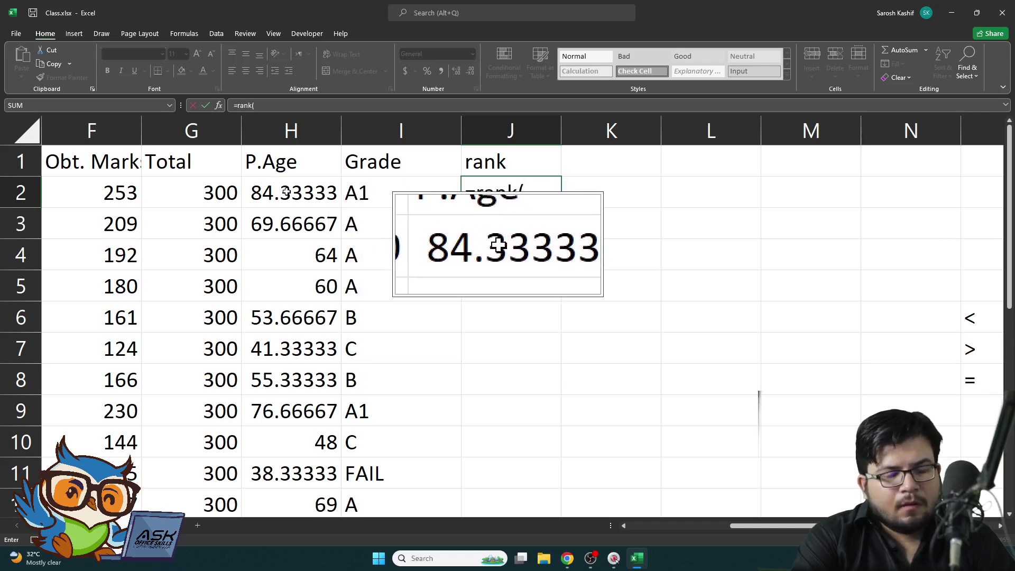
{"action": "left_click", "coordinate": [286, 193]}
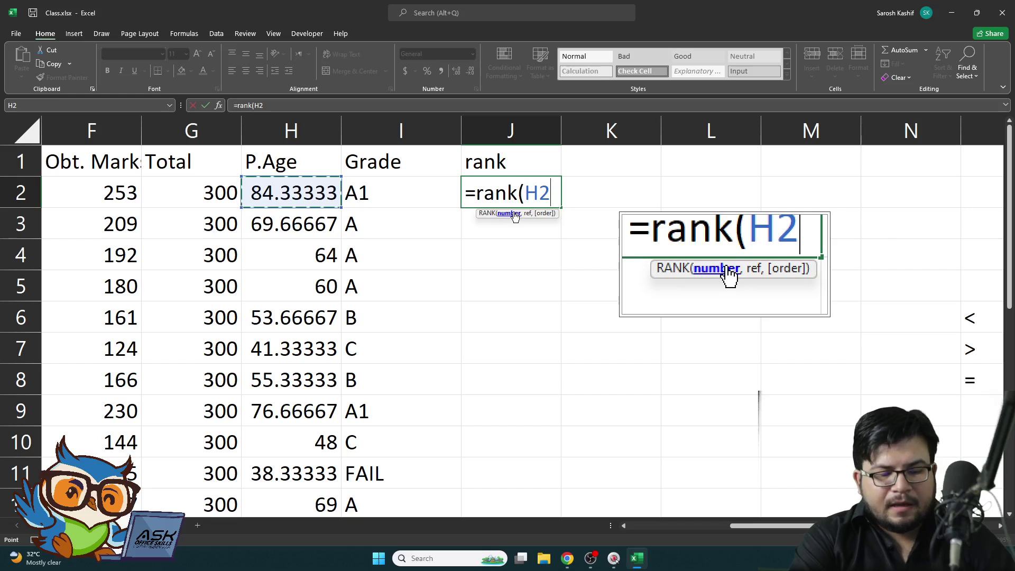
{"action": "type", "text": ","}
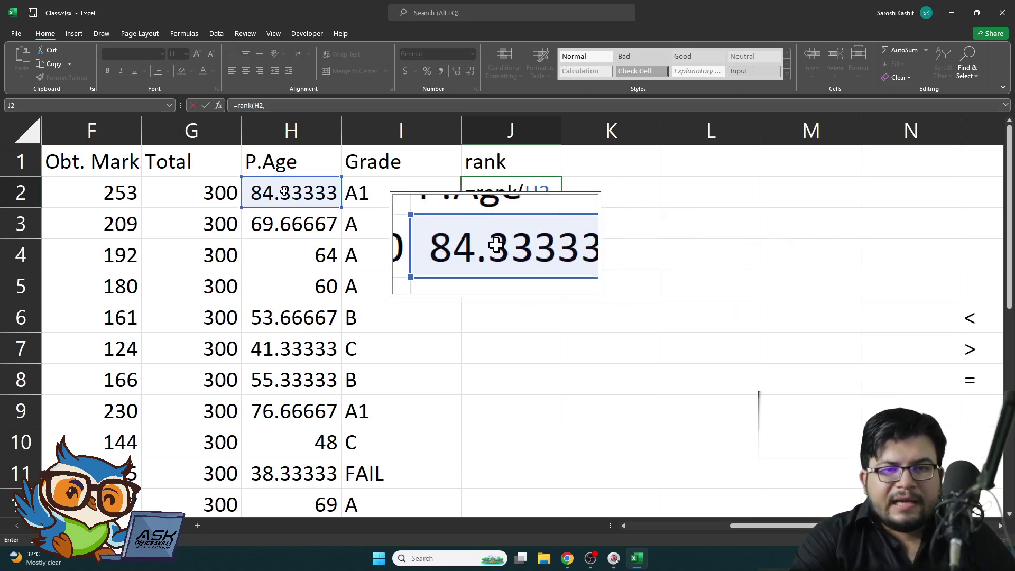
{"action": "left_click_drag", "start_coordinate": [269, 192], "coordinate": [290, 435]}
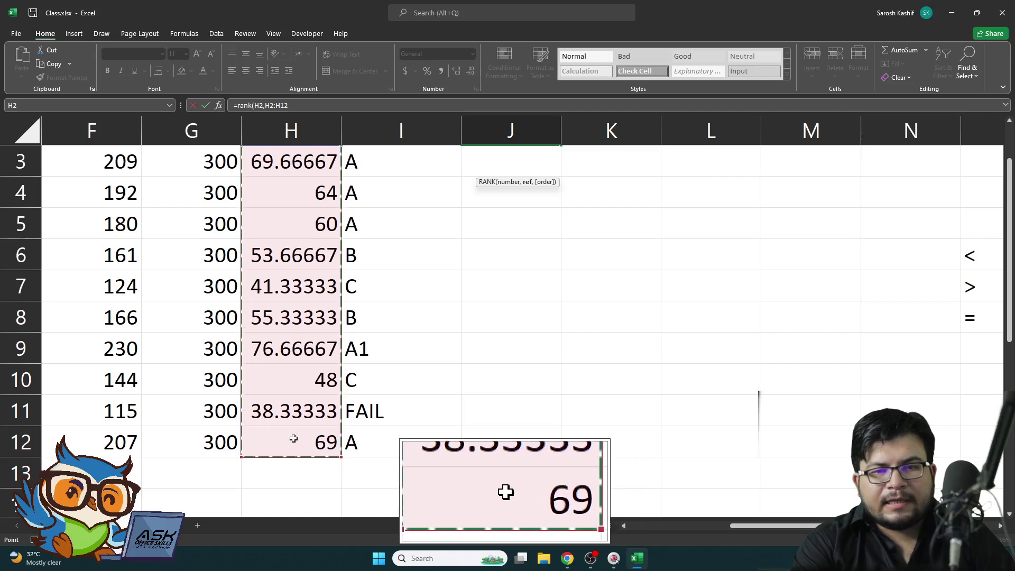
{"action": "scroll", "coordinate": [370, 344], "scroll_direction": "up", "scroll_amount": 1}
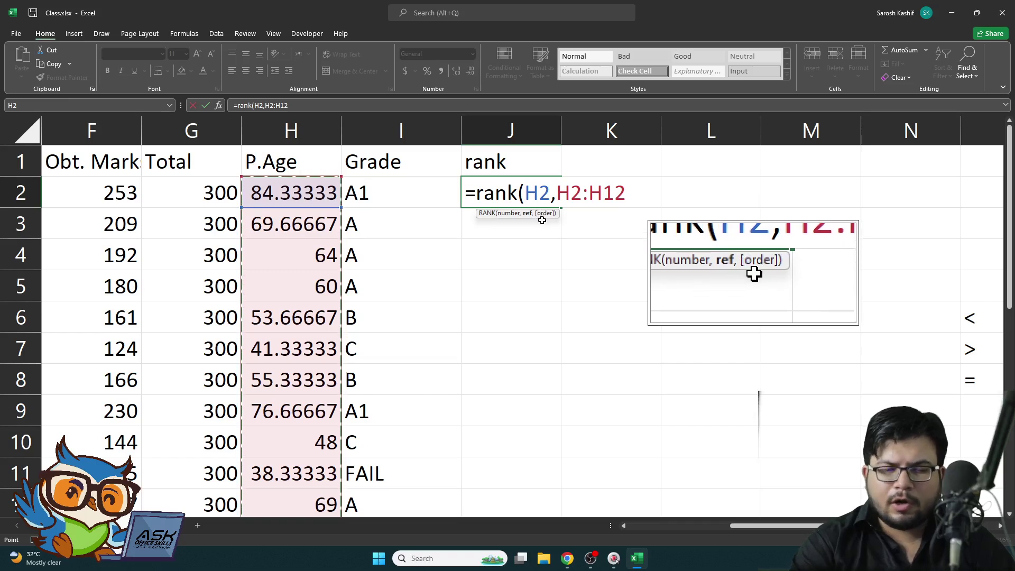
{"action": "type", "text": ")"}
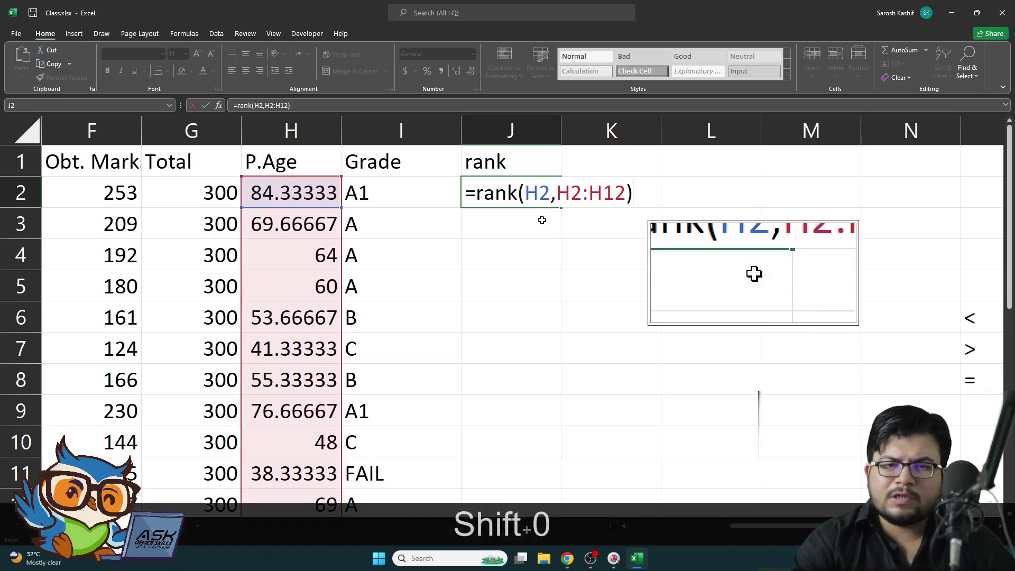
{"action": "key", "text": "Return"}
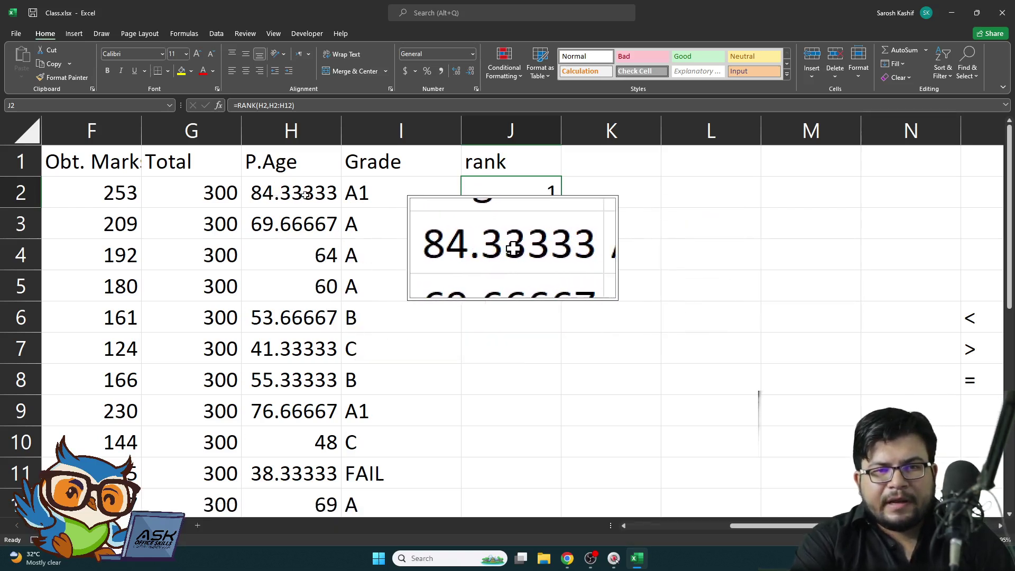
Step: Copy the RANK formula from J2 down the rank column to J12
{"action": "scroll", "coordinate": [314, 201], "scroll_direction": "down", "scroll_amount": 1}
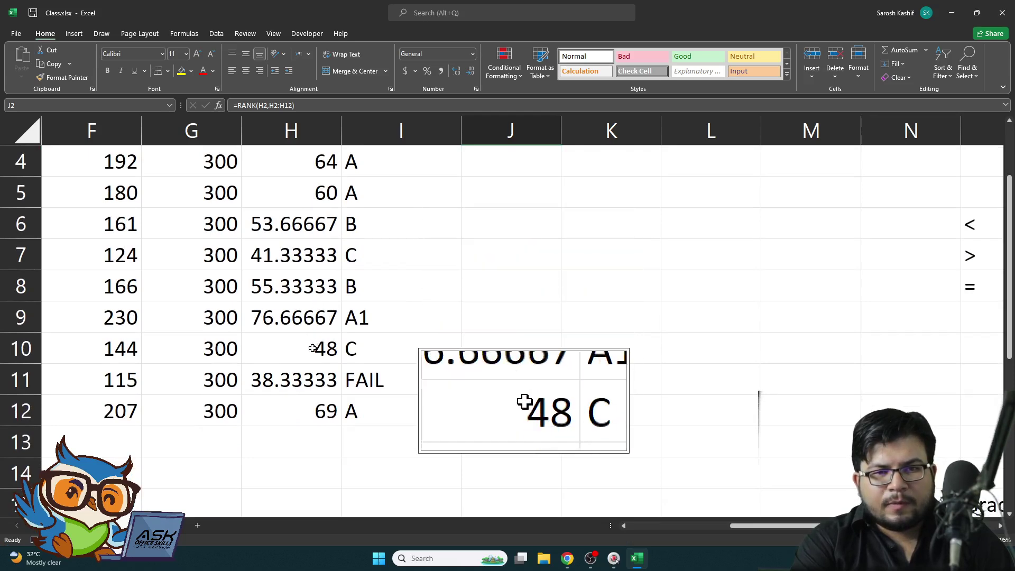
{"action": "scroll", "coordinate": [296, 225], "scroll_direction": "up", "scroll_amount": 1}
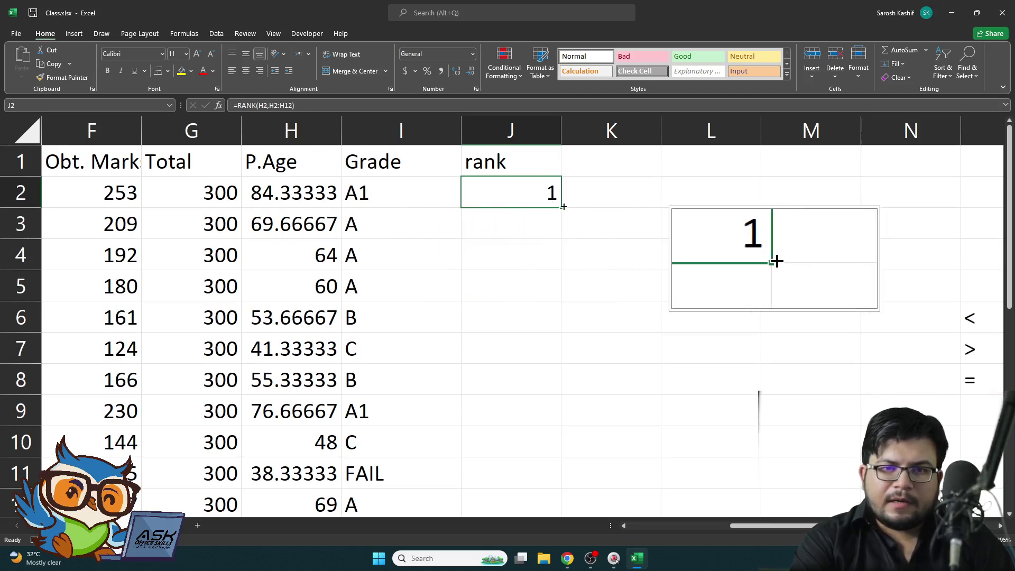
{"action": "left_click_drag", "start_coordinate": [563, 212], "coordinate": [540, 320]}
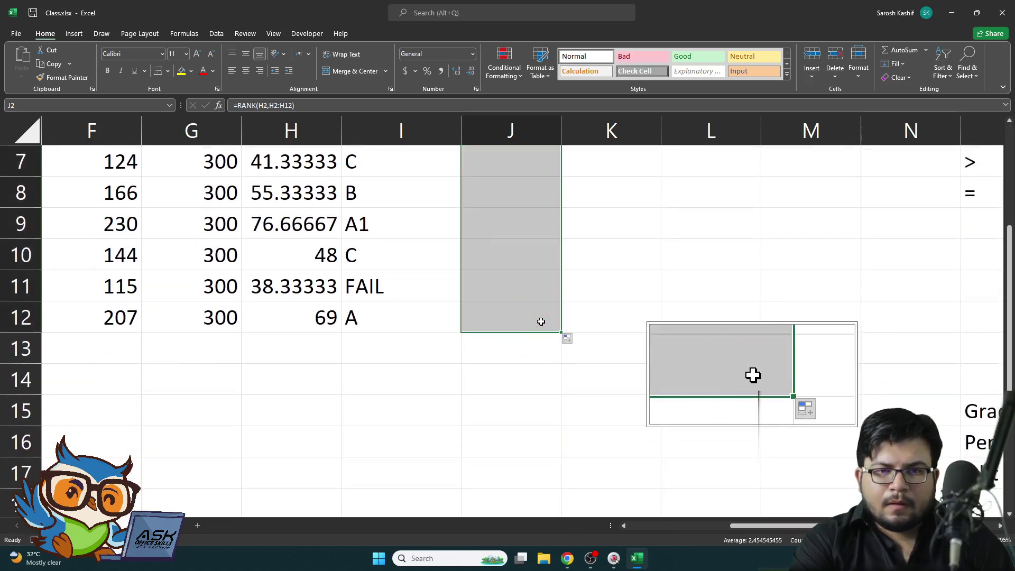
{"action": "scroll", "coordinate": [541, 321], "scroll_direction": "up", "scroll_amount": 2}
Step: Review the copied ranks in J2:J12 against the percentages, starting with the formulas in J2 to J4
{"action": "left_click", "coordinate": [513, 197]}
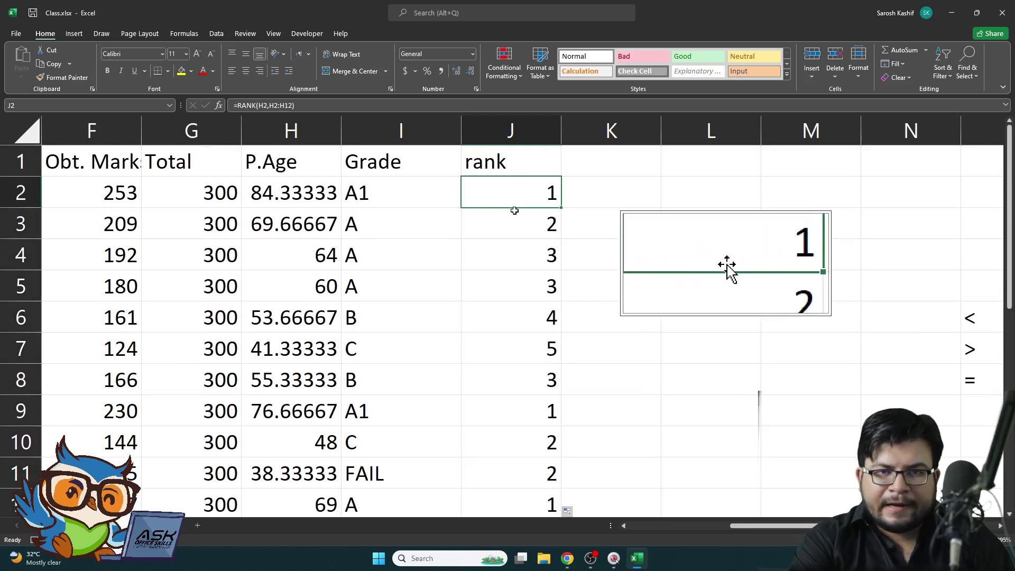
{"action": "left_click", "coordinate": [508, 222]}
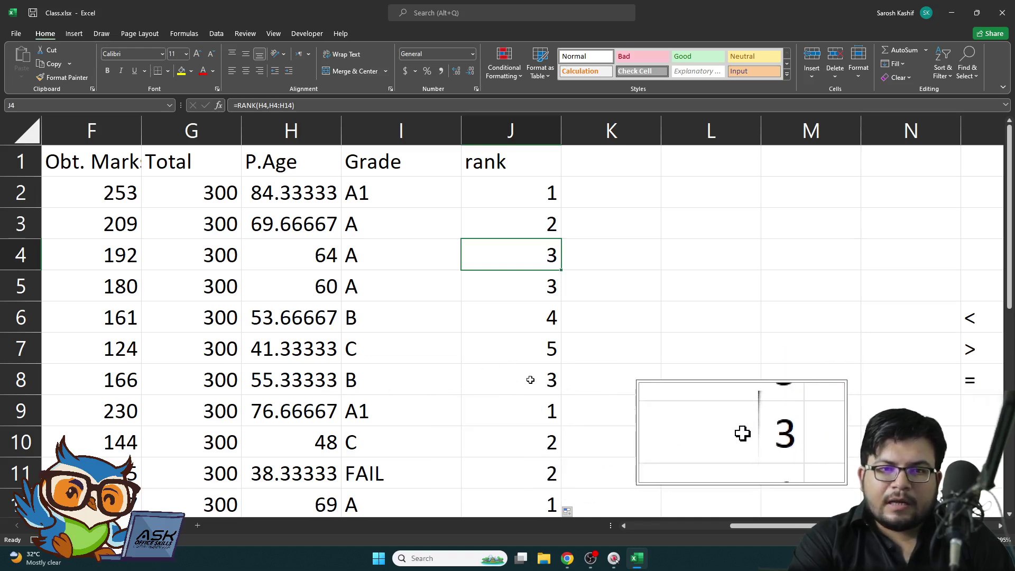
{"action": "scroll", "coordinate": [514, 380], "scroll_direction": "down", "scroll_amount": 1}
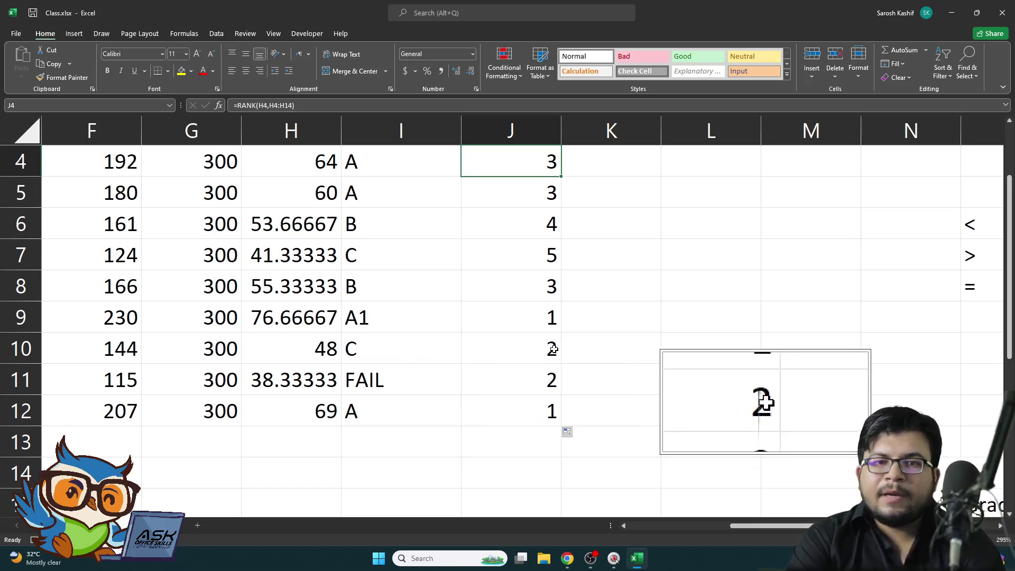
{"action": "scroll", "coordinate": [552, 348], "scroll_direction": "up", "scroll_amount": 1}
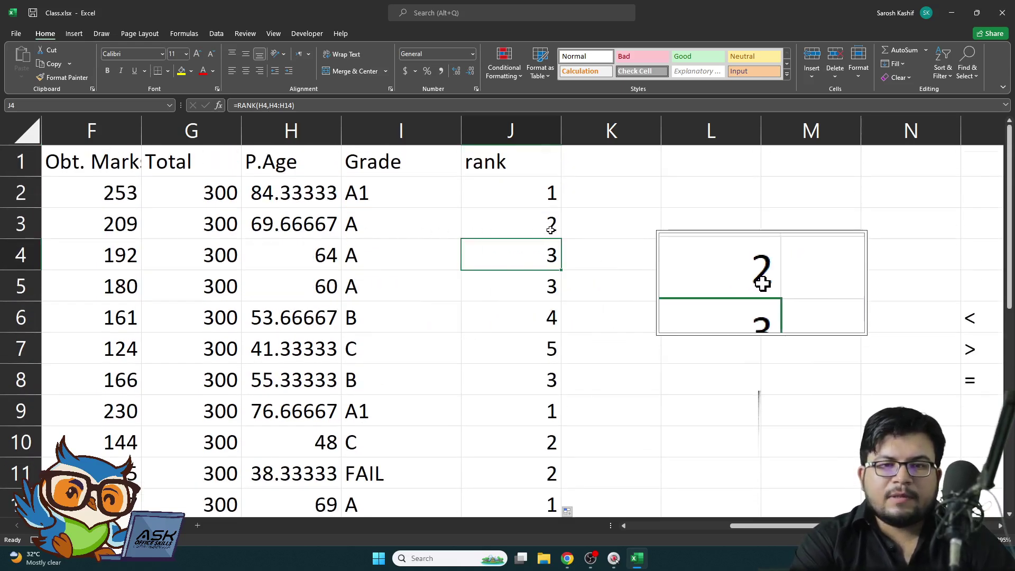
{"action": "scroll", "coordinate": [512, 325], "scroll_direction": "down", "scroll_amount": 2}
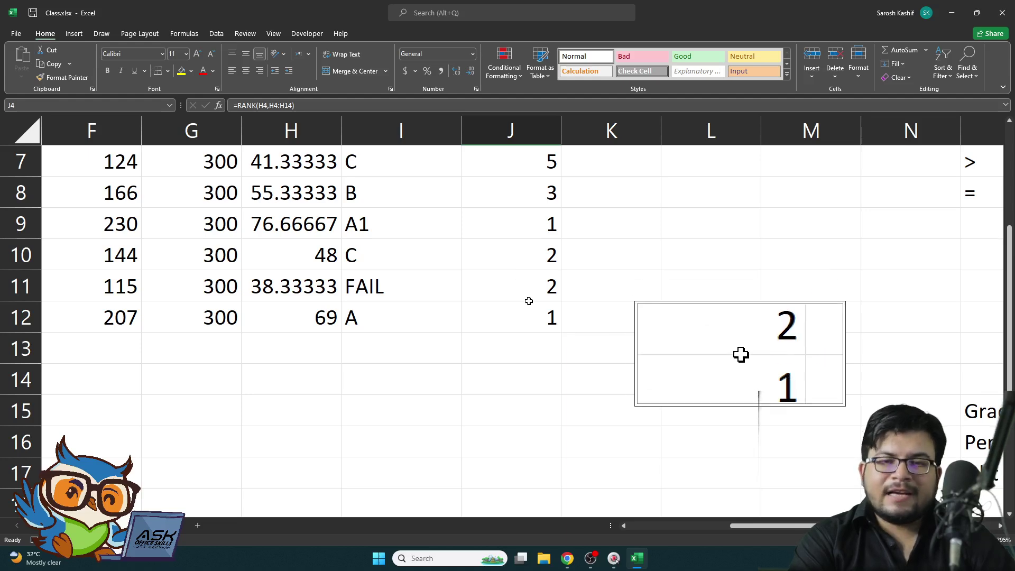
{"action": "scroll", "coordinate": [529, 301], "scroll_direction": "up", "scroll_amount": 2}
Step: Inspect the RANK formulas in J2 and J8 to compare which percentage ranges they reference
{"action": "left_click", "coordinate": [531, 188]}
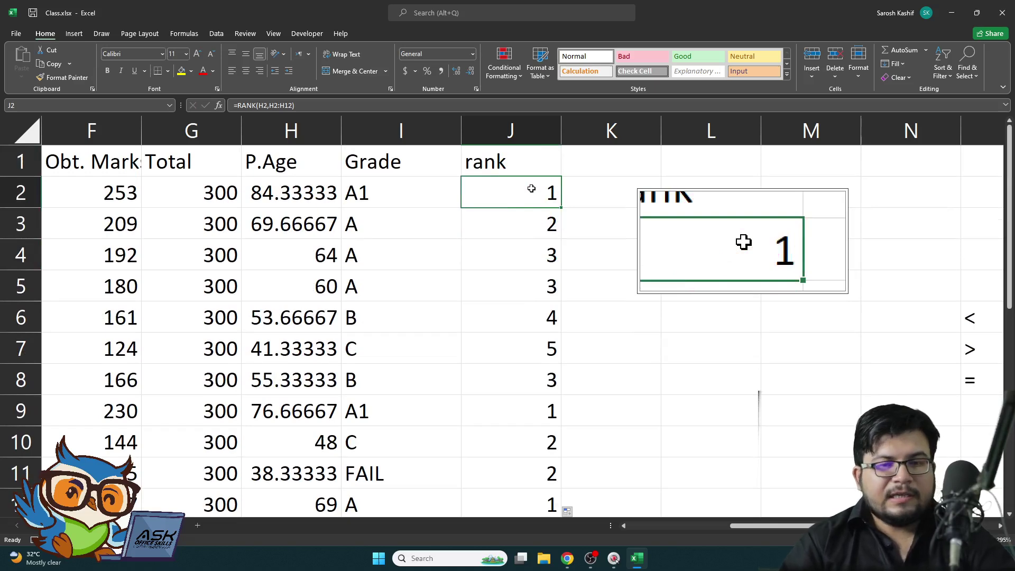
{"action": "key", "text": "F2"}
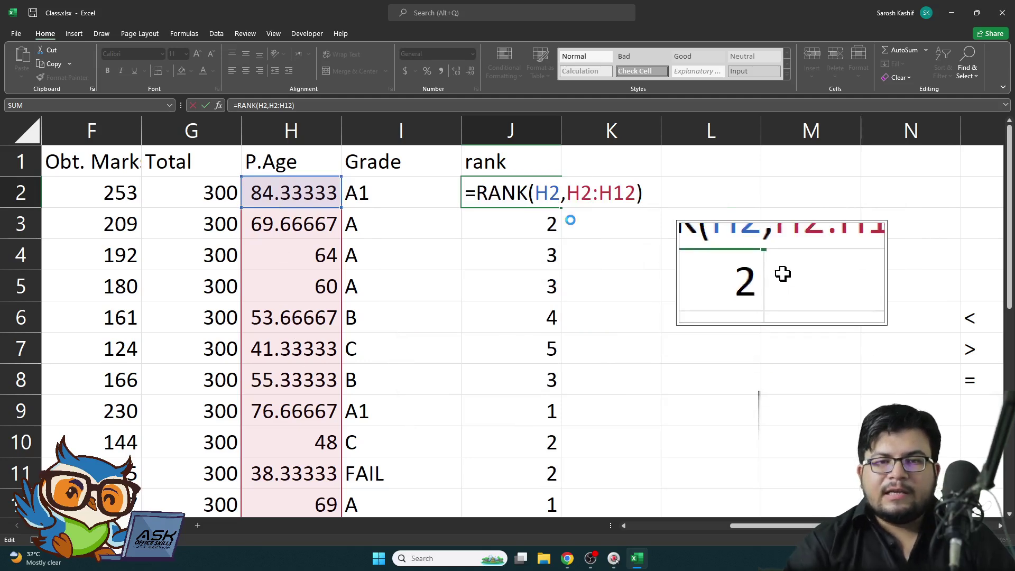
{"action": "key", "text": "Return"}
{"action": "key", "text": "Return"}
{"action": "key", "text": "Return"}
{"action": "key", "text": "Return"}
{"action": "key", "text": "Return"}
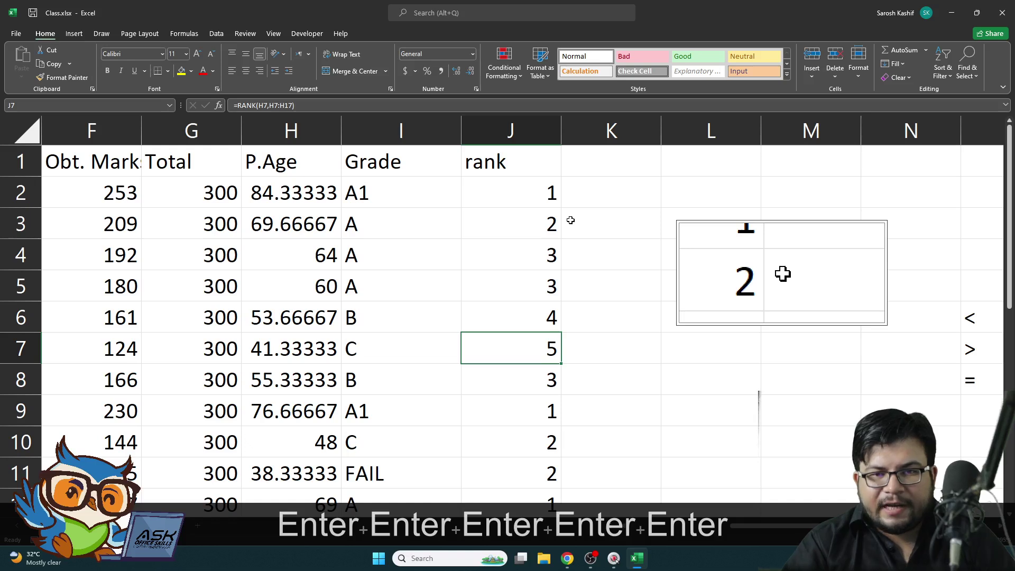
{"action": "key", "text": "Return"}
{"action": "key", "text": "F2"}
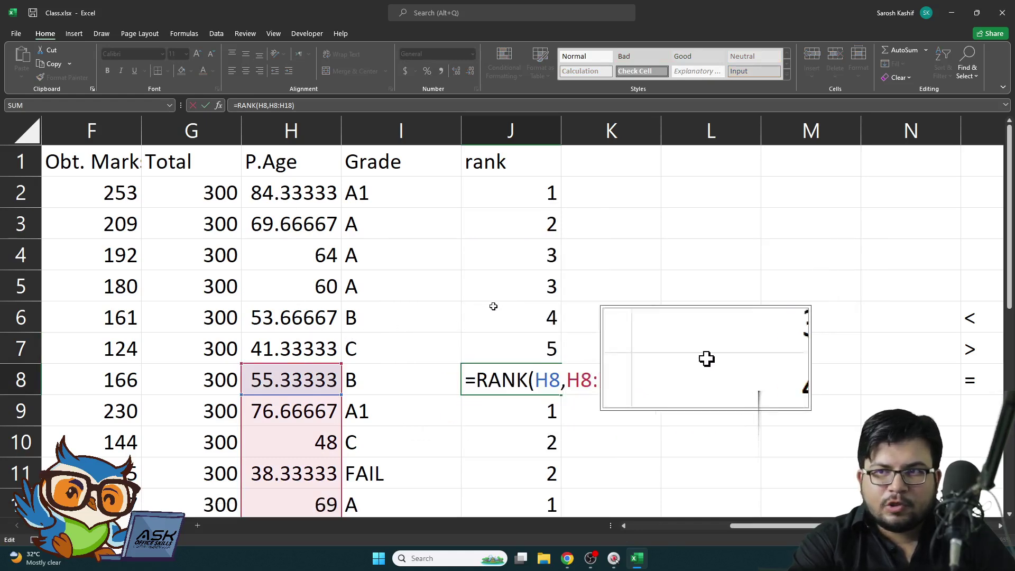
{"action": "scroll", "coordinate": [568, 376], "scroll_direction": "down", "scroll_amount": 1}
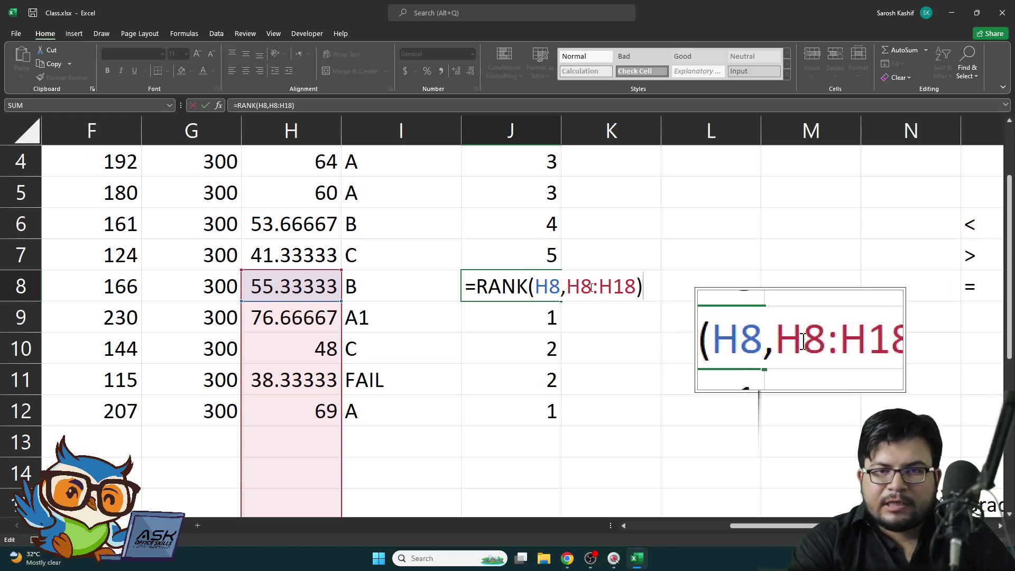
{"action": "scroll", "coordinate": [571, 288], "scroll_direction": "up", "scroll_amount": 3}
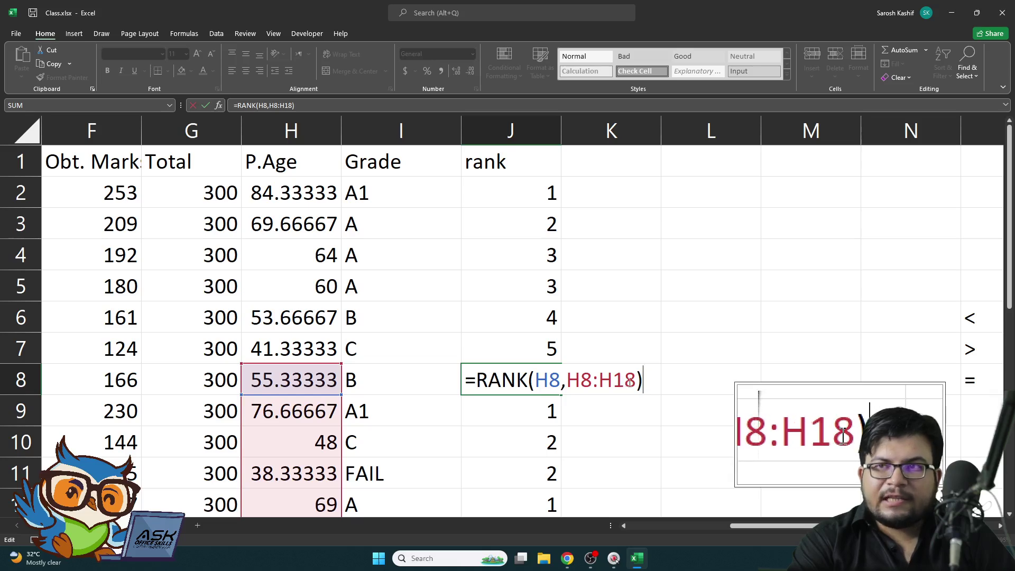
{"action": "scroll", "coordinate": [629, 381], "scroll_direction": "down", "scroll_amount": 2}
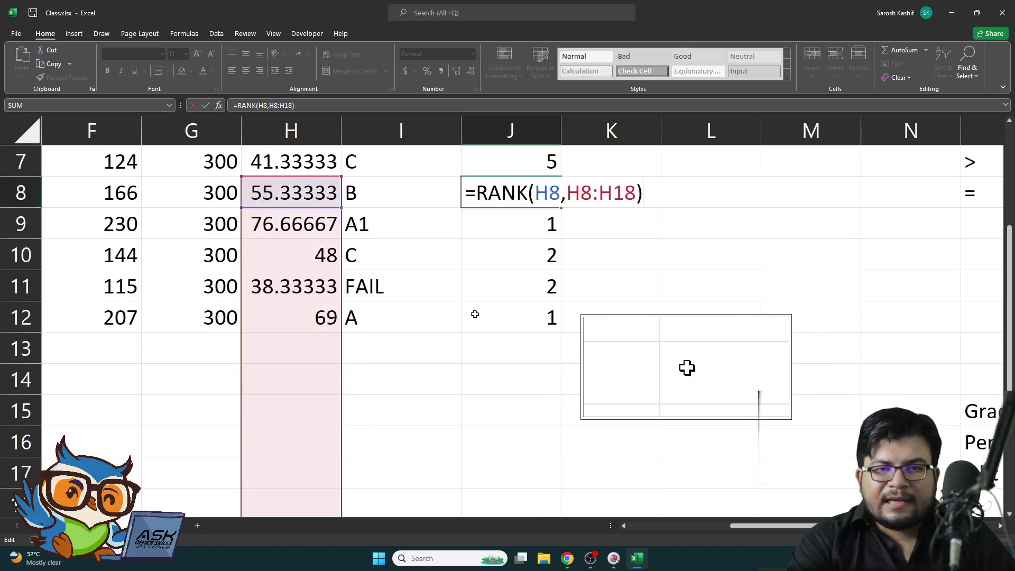
{"action": "scroll", "coordinate": [475, 314], "scroll_direction": "down", "scroll_amount": 1}
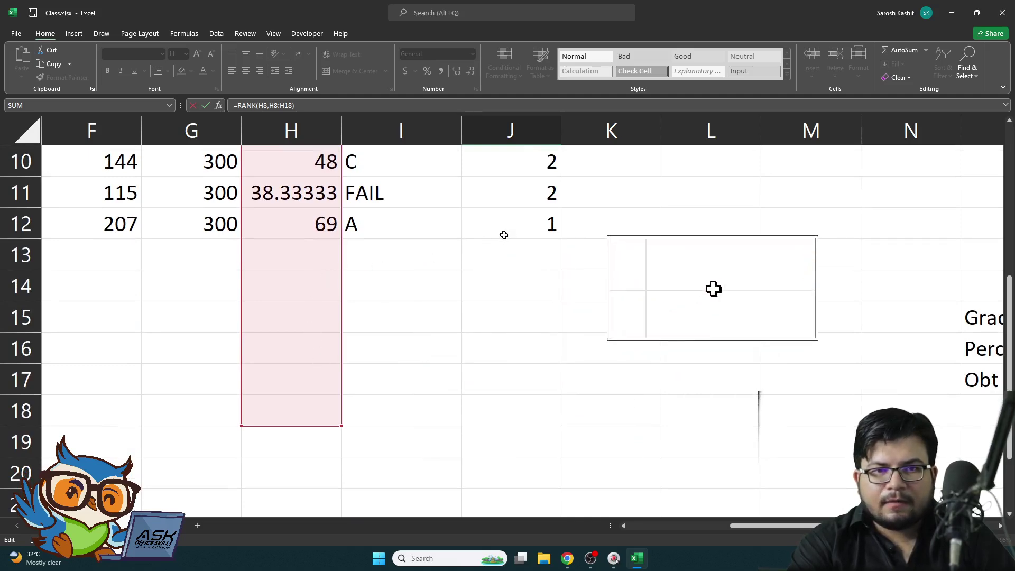
Step: Inspect the RANK formula in the last student row, J12, to check its reference range
{"action": "key", "text": "Return"}
{"action": "key", "text": "Return"}
{"action": "key", "text": "Return"}
{"action": "key", "text": "Return"}
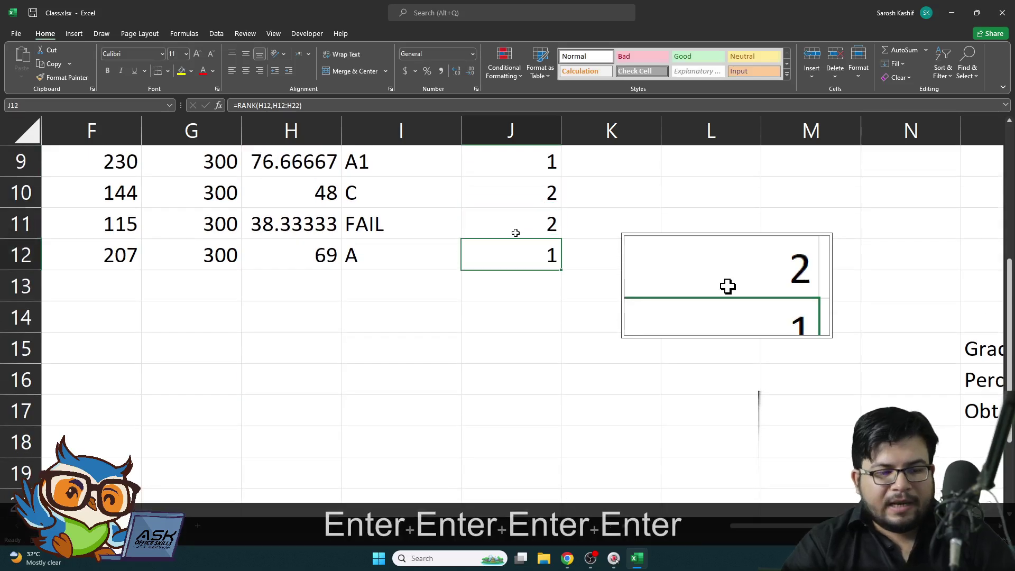
{"action": "key", "text": "F2"}
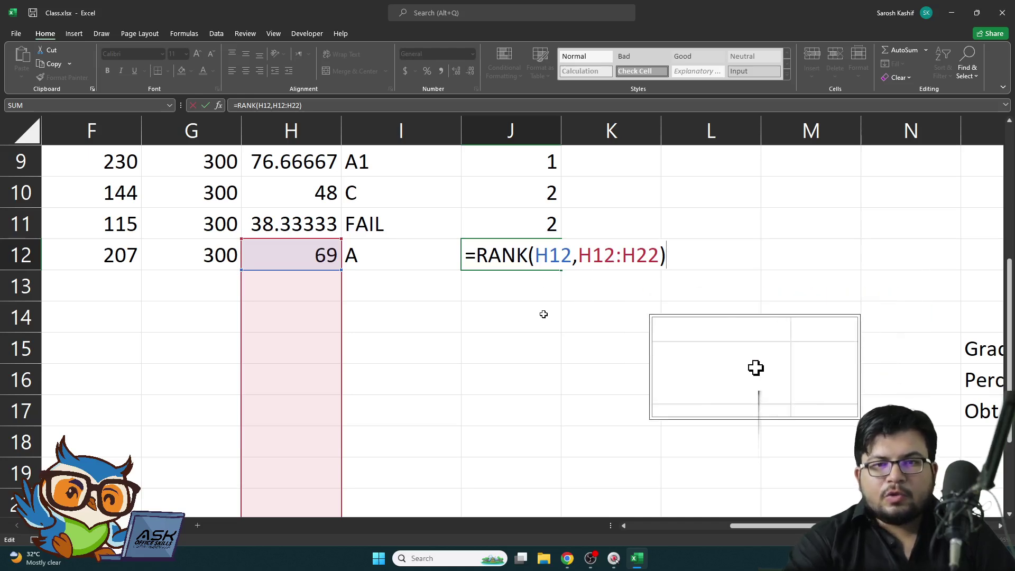
{"action": "key", "text": "Return"}
{"action": "key", "text": "Up"}
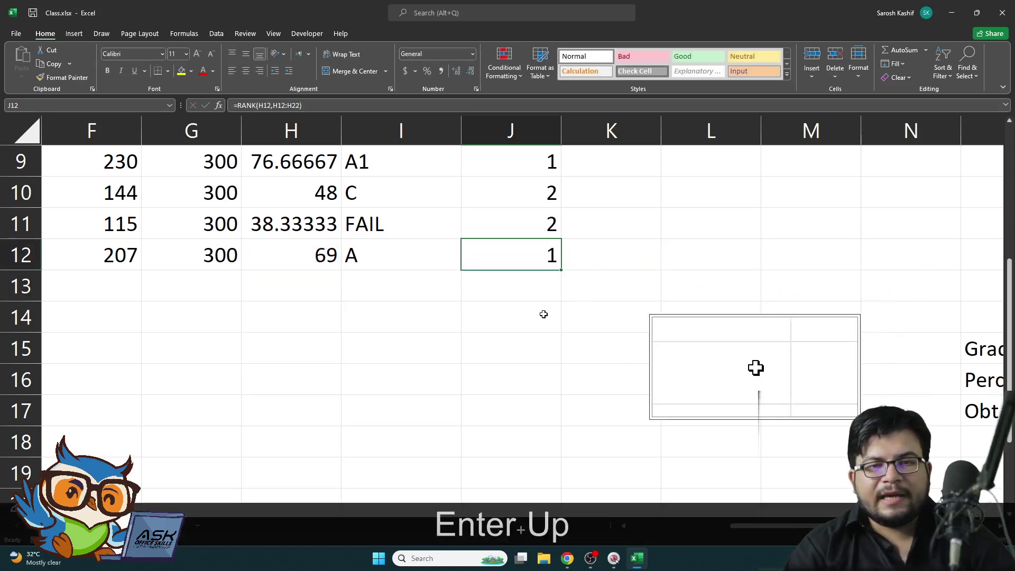
Step: Clear the rank formulas from J2:J12, keeping the column heading
{"action": "key", "text": "ctrl+shift+Up"}
{"action": "key", "text": "shift+Down"}
{"action": "key", "text": "Delete"}
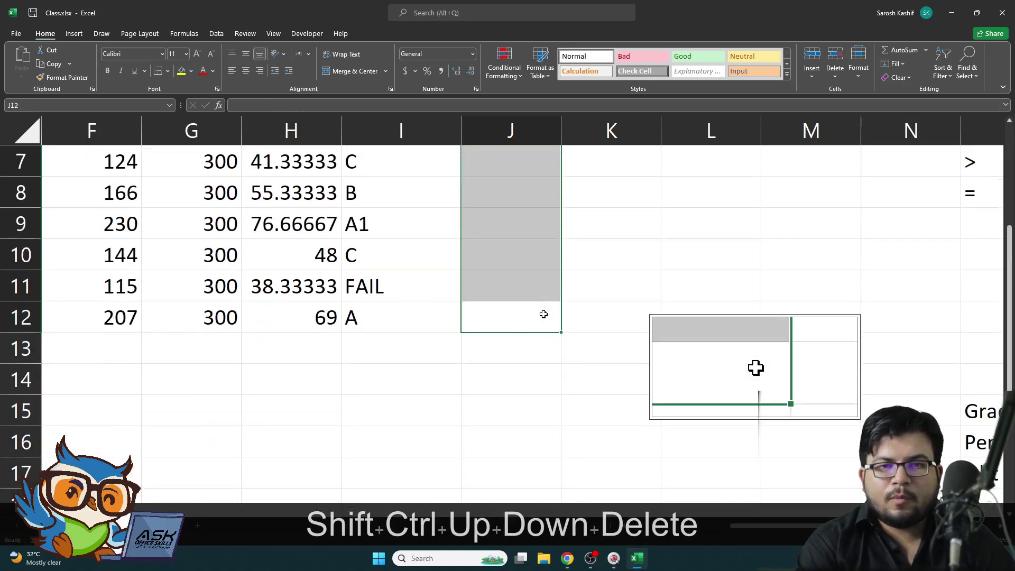
Step: Start a RANK formula in J2 with H2 as the number and the percentages H2:H12 as the reference range
{"action": "key", "text": "Up"}
{"action": "key", "text": "Up"}
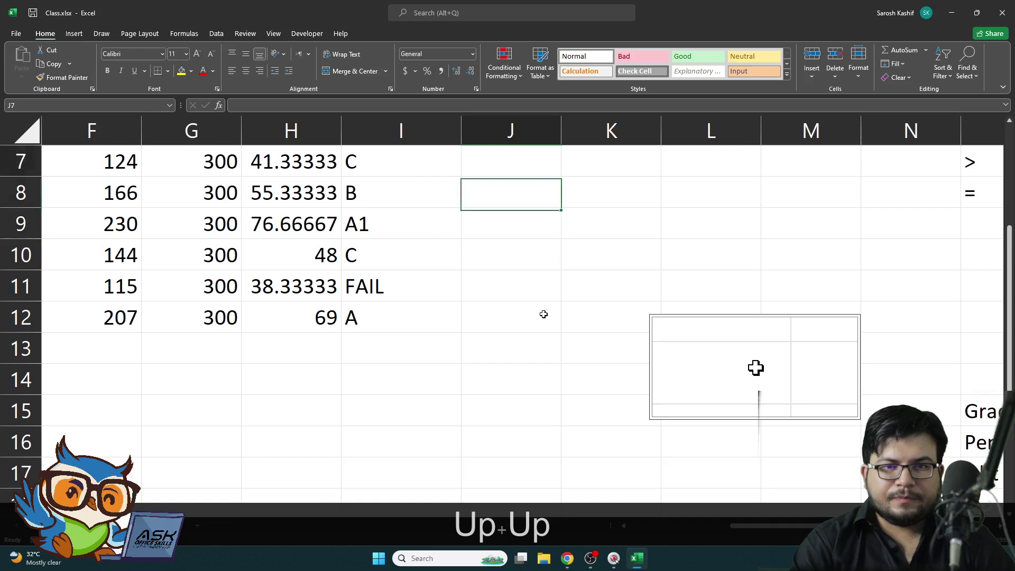
{"action": "key", "text": "ctrl+Up"}
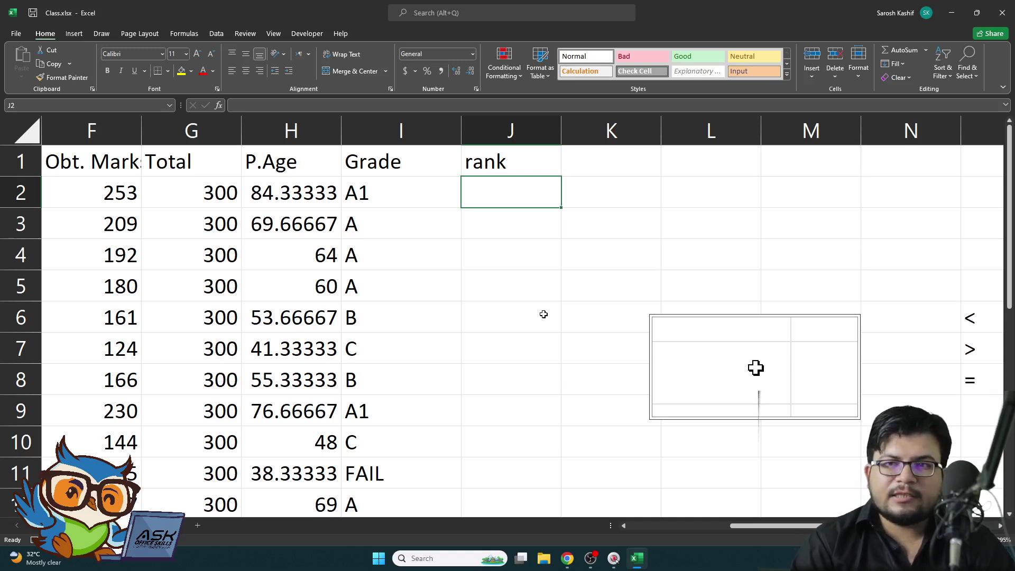
{"action": "type", "text": "="}
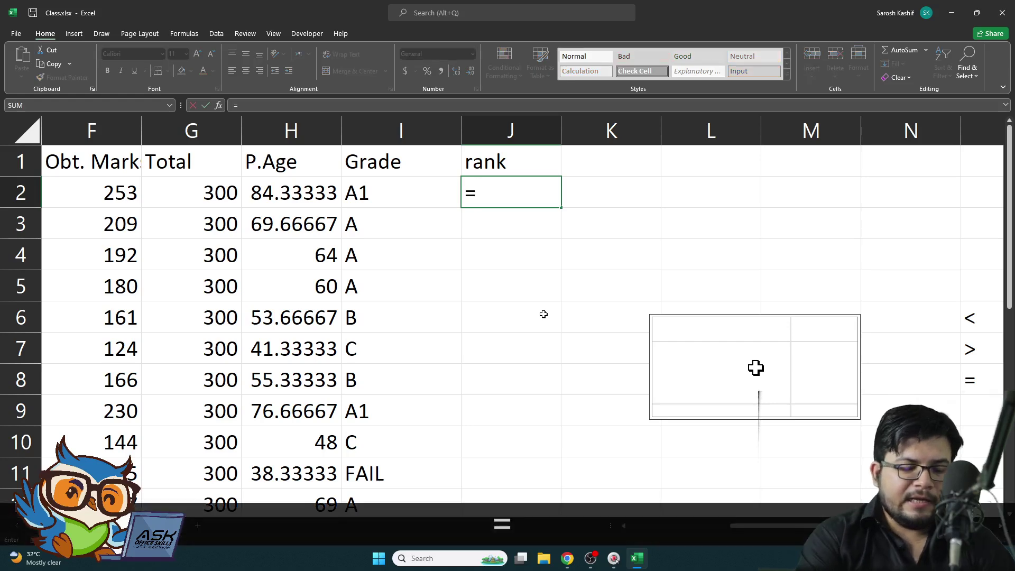
{"action": "type", "text": "rank"}
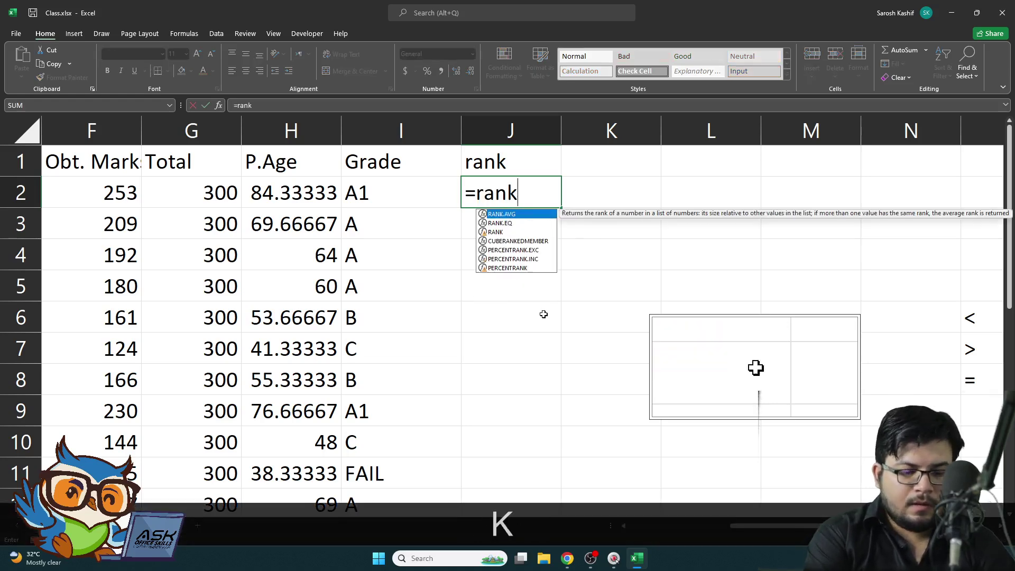
{"action": "type", "text": "("}
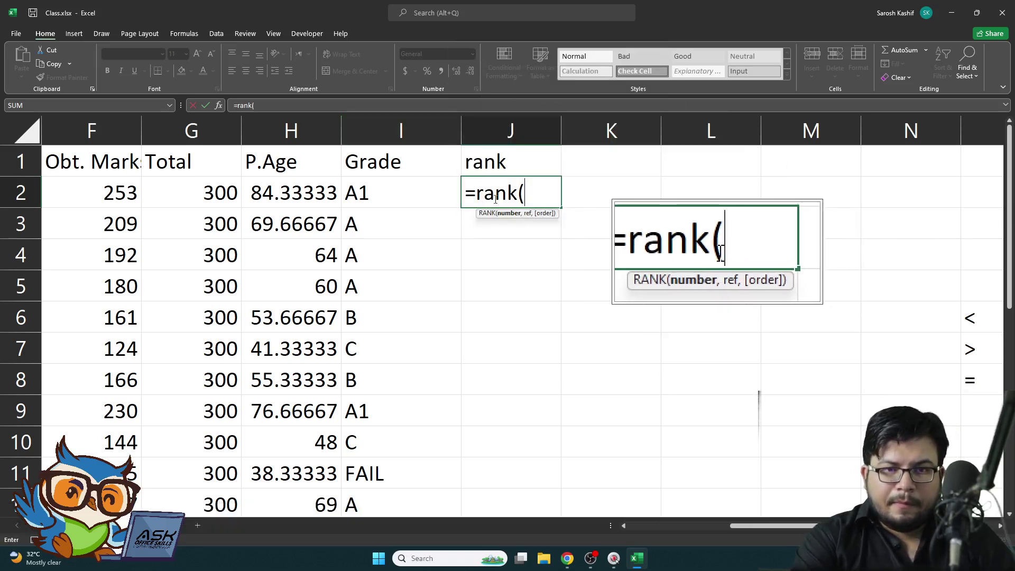
{"action": "left_click", "coordinate": [294, 191]}
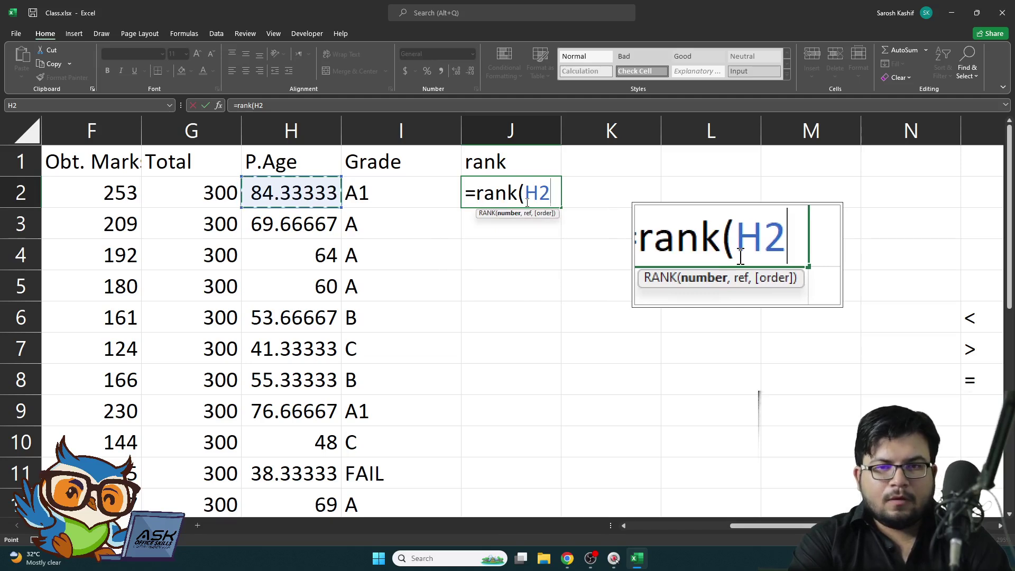
{"action": "type", "text": ","}
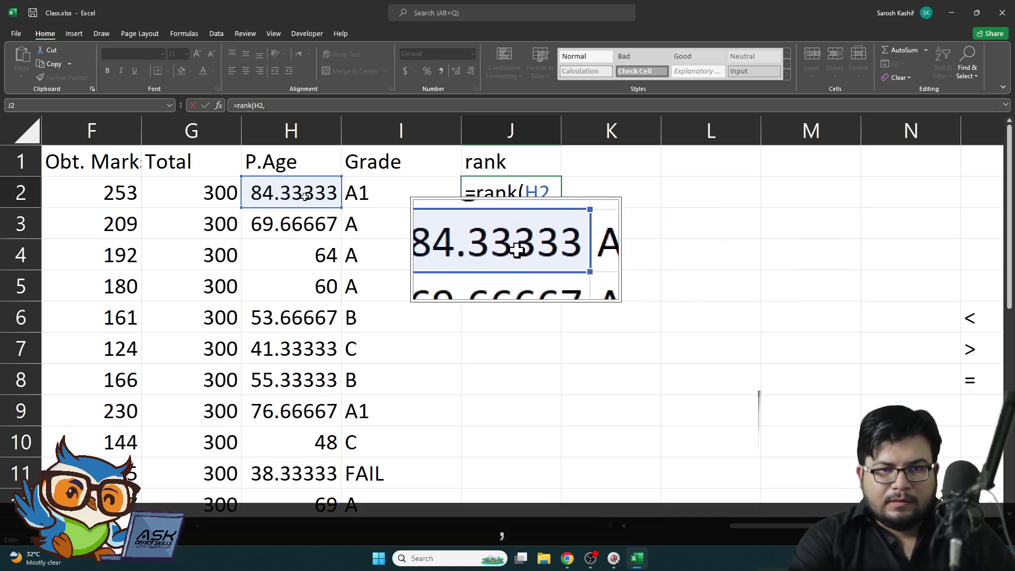
{"action": "left_click_drag", "start_coordinate": [305, 196], "coordinate": [309, 438]}
{"action": "scroll", "coordinate": [437, 349], "scroll_direction": "up", "scroll_amount": 1}
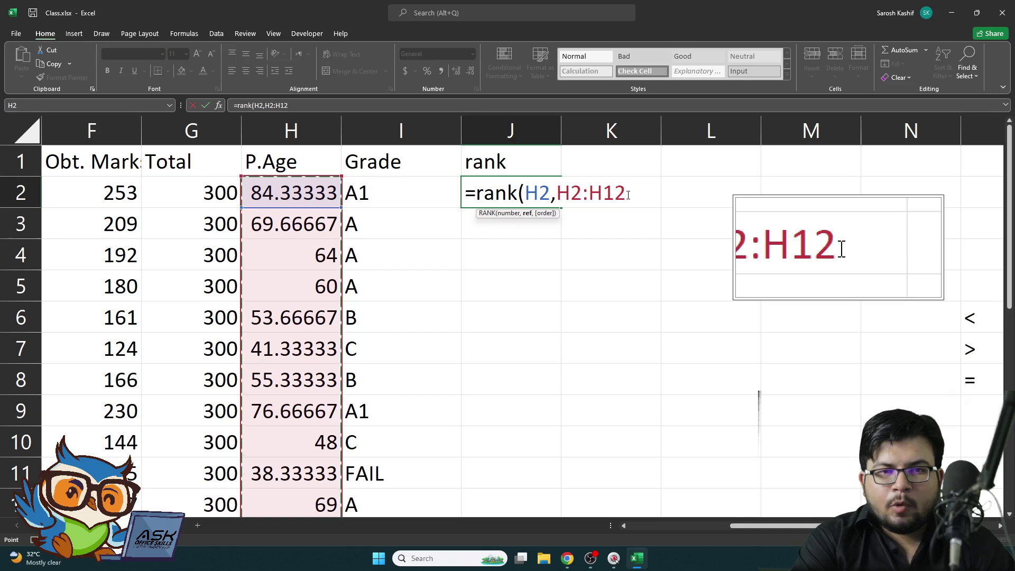
Step: Make the reference range absolute as $H$2:$H$12 and complete the RANK formula in J2
{"action": "key", "text": "F4"}
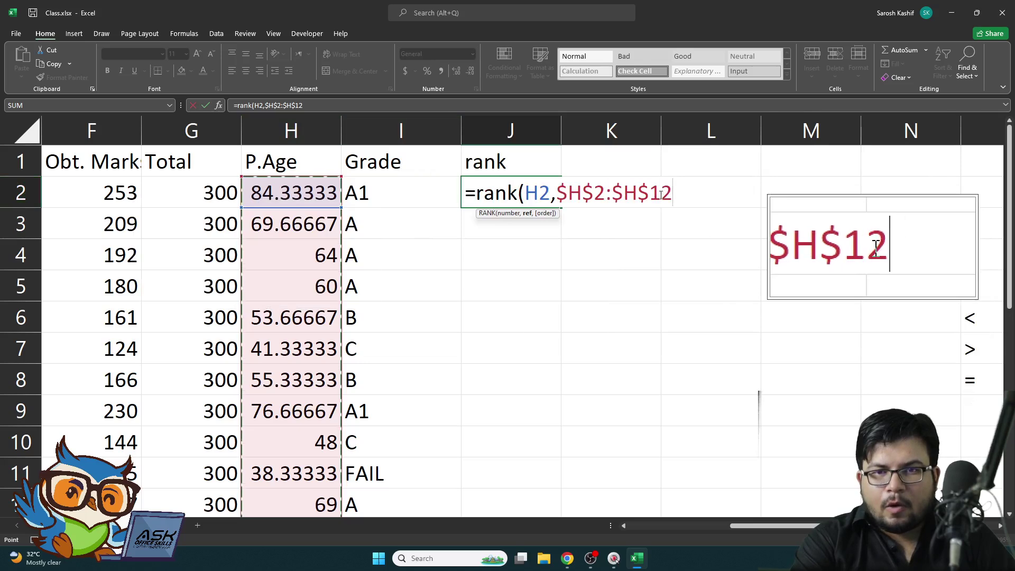
{"action": "scroll", "coordinate": [185, 370], "scroll_direction": "down", "scroll_amount": 2}
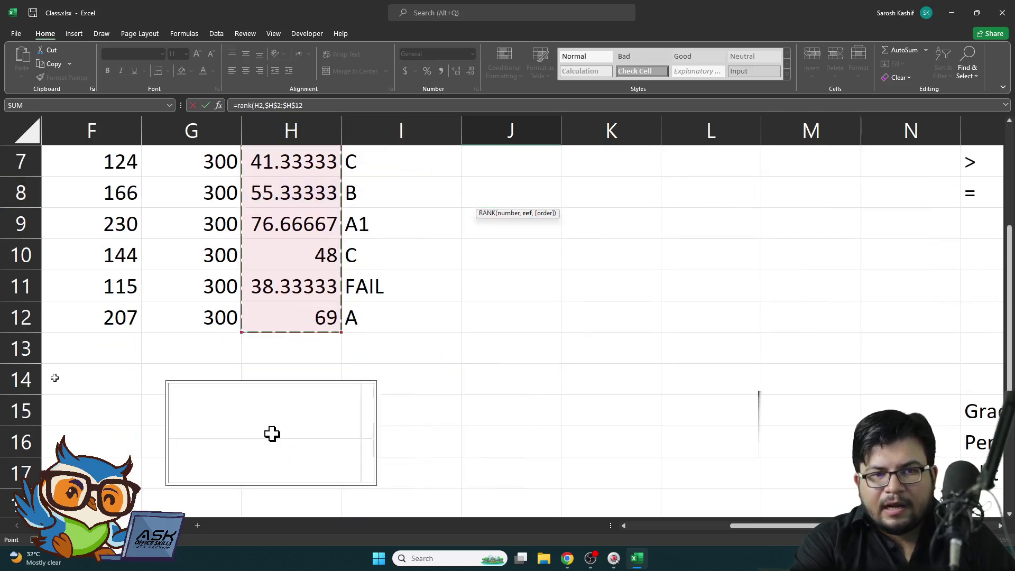
{"action": "scroll", "coordinate": [370, 309], "scroll_direction": "up", "scroll_amount": 2}
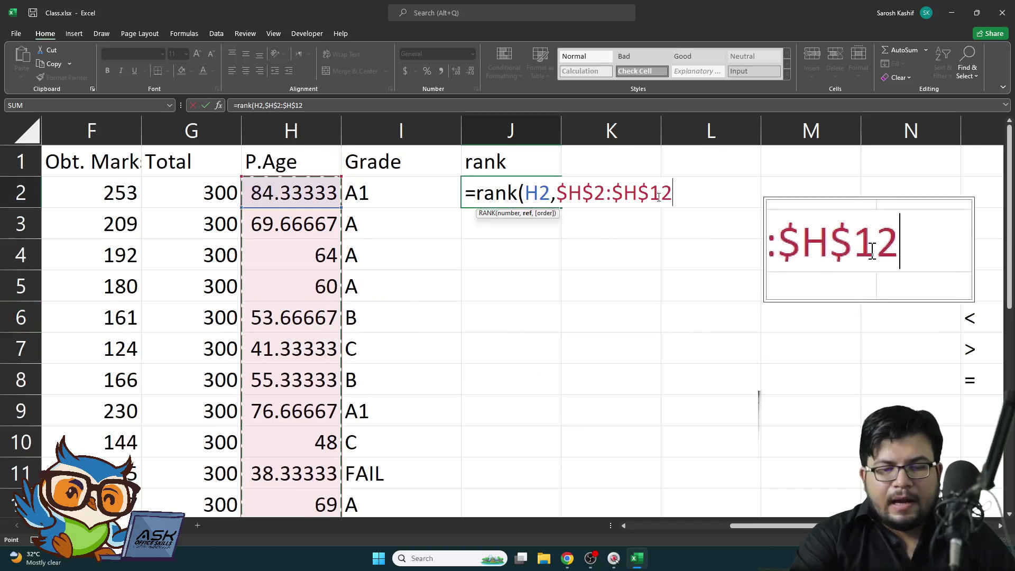
{"action": "type", "text": ")"}
{"action": "key", "text": "Return"}
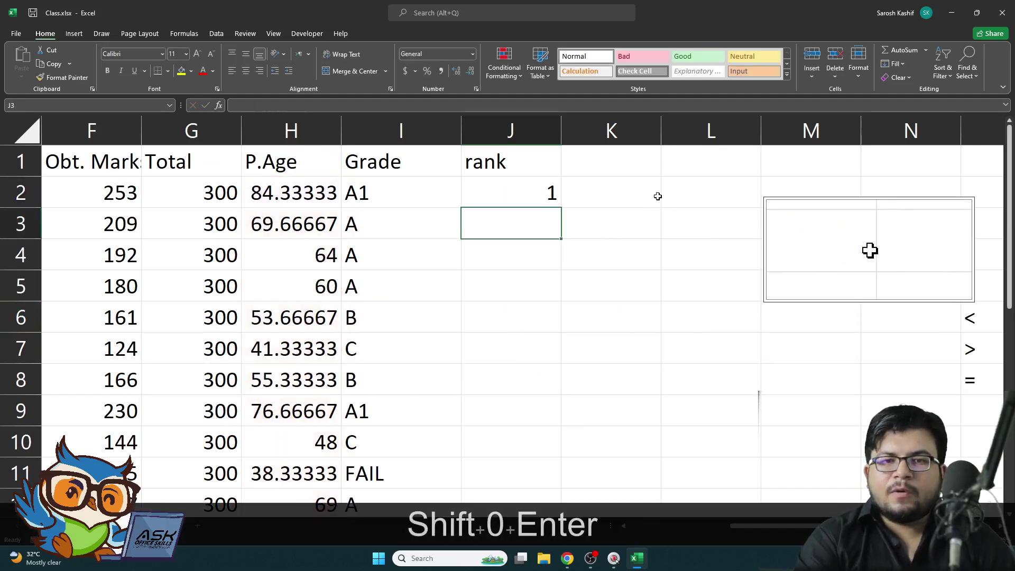
Step: Copy the RANK formula from J2 down through J12 for all remaining students
{"action": "left_click", "coordinate": [550, 196]}
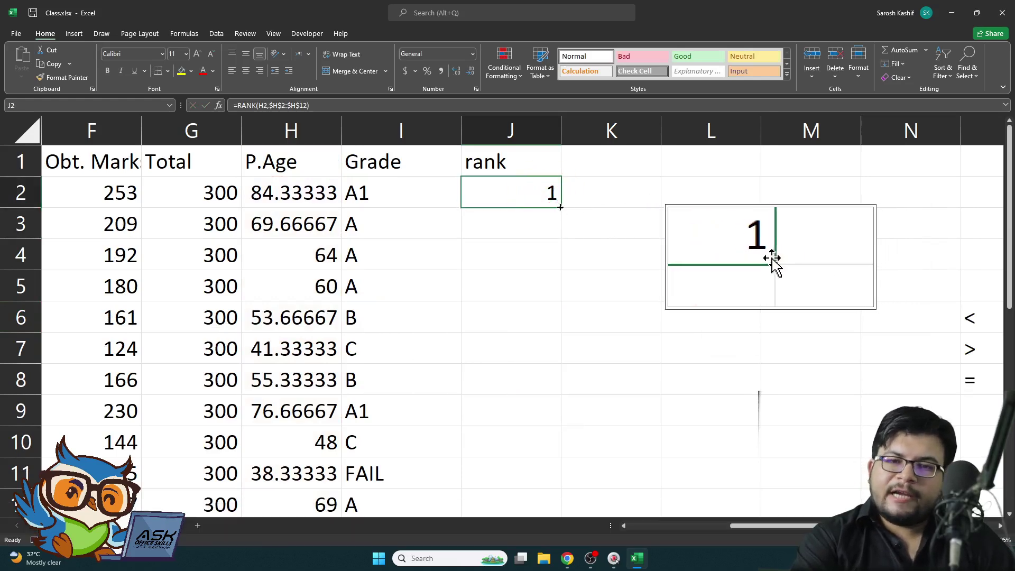
{"action": "left_click_drag", "start_coordinate": [560, 206], "coordinate": [553, 414]}
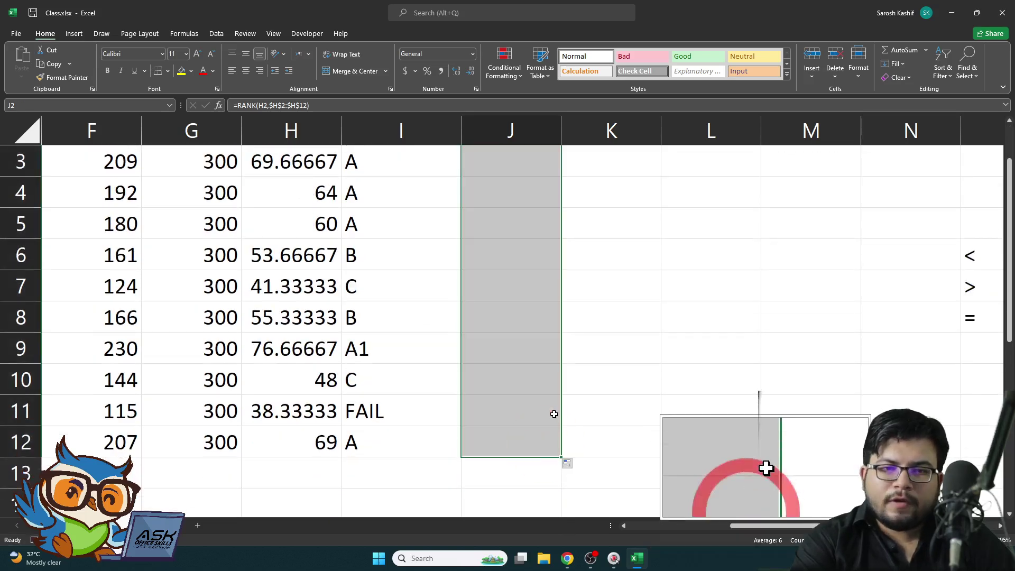
{"action": "scroll", "coordinate": [553, 414], "scroll_direction": "up", "scroll_amount": 2}
Step: Inspect the copied RANK formulas from J2 to J5, checking which percentage range the J5 formula references
{"action": "left_click", "coordinate": [507, 187]}
{"action": "key", "text": "Return"}
{"action": "key", "text": "Return"}
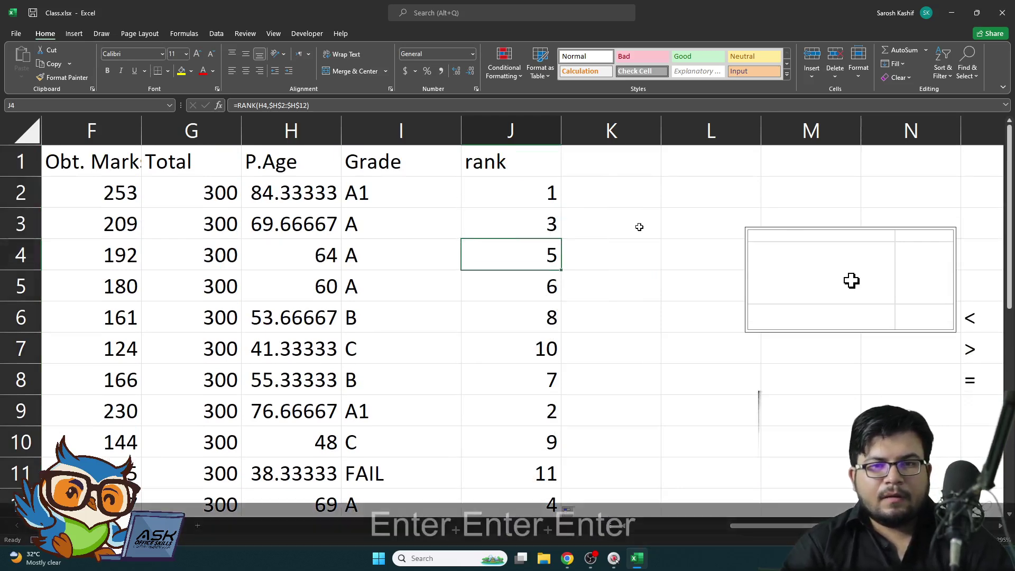
{"action": "key", "text": "Return"}
{"action": "key", "text": "F2"}
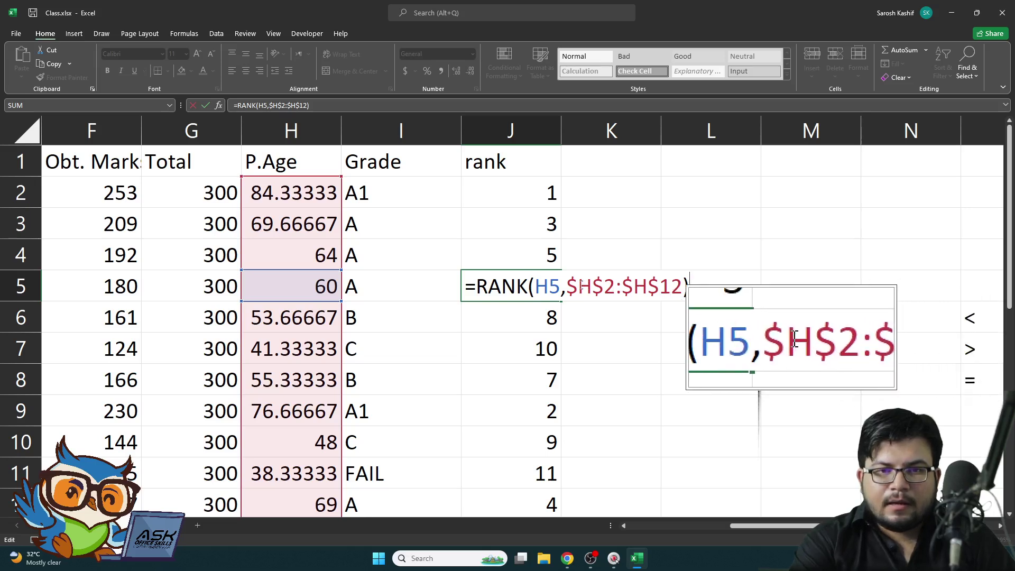
{"action": "key", "text": "Return"}
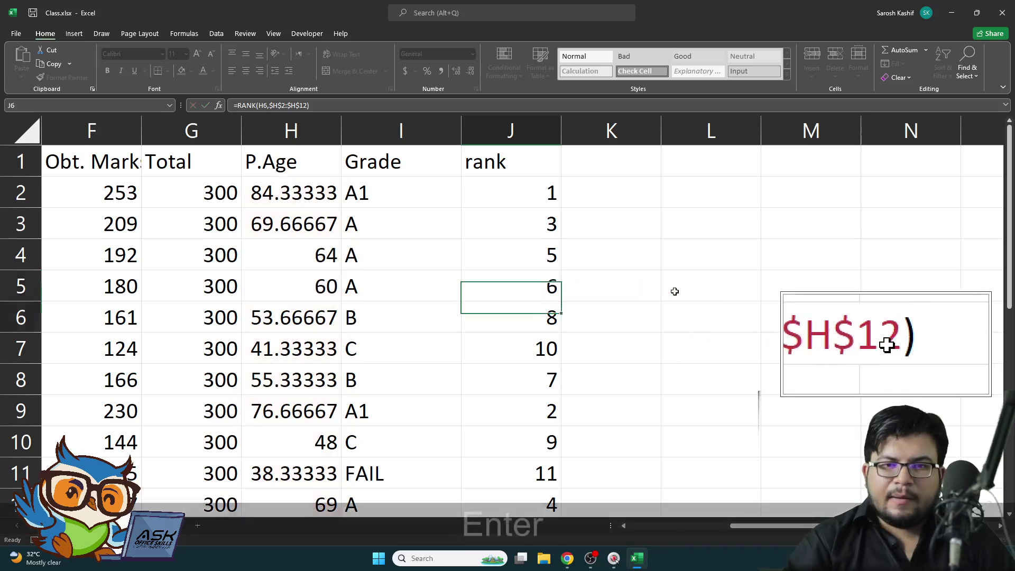
Step: Enter the note F4 in the empty cell L5, and clear it again
{"action": "key", "text": "Right"}
{"action": "key", "text": "Right"}
{"action": "key", "text": "Up"}
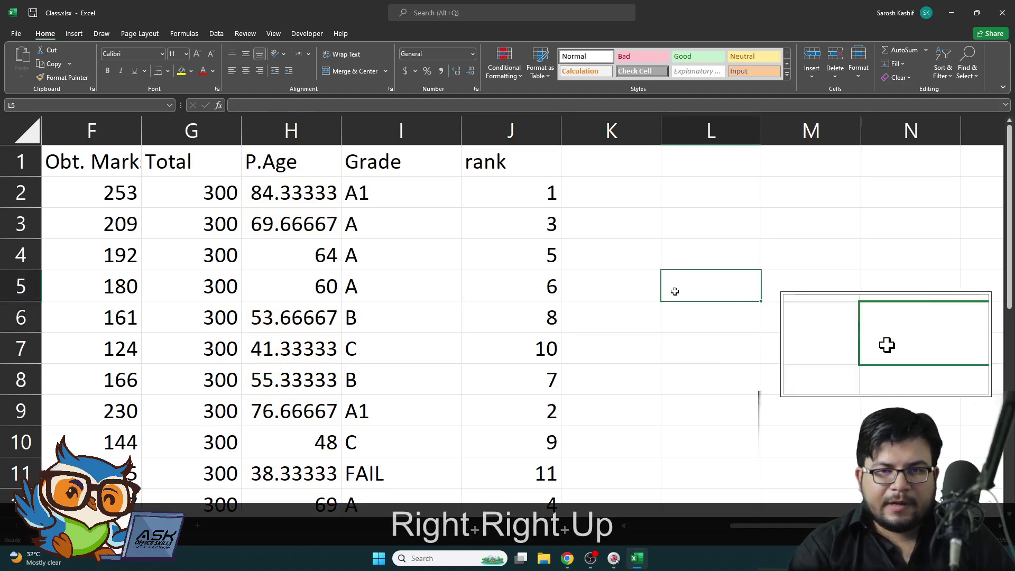
{"action": "type", "text": "F4"}
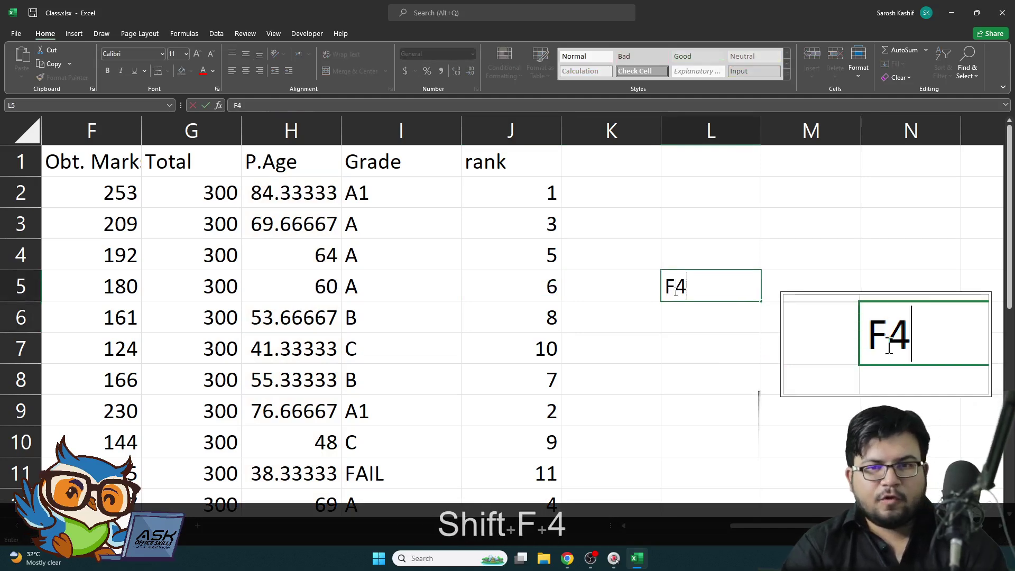
{"action": "key", "text": "Return"}
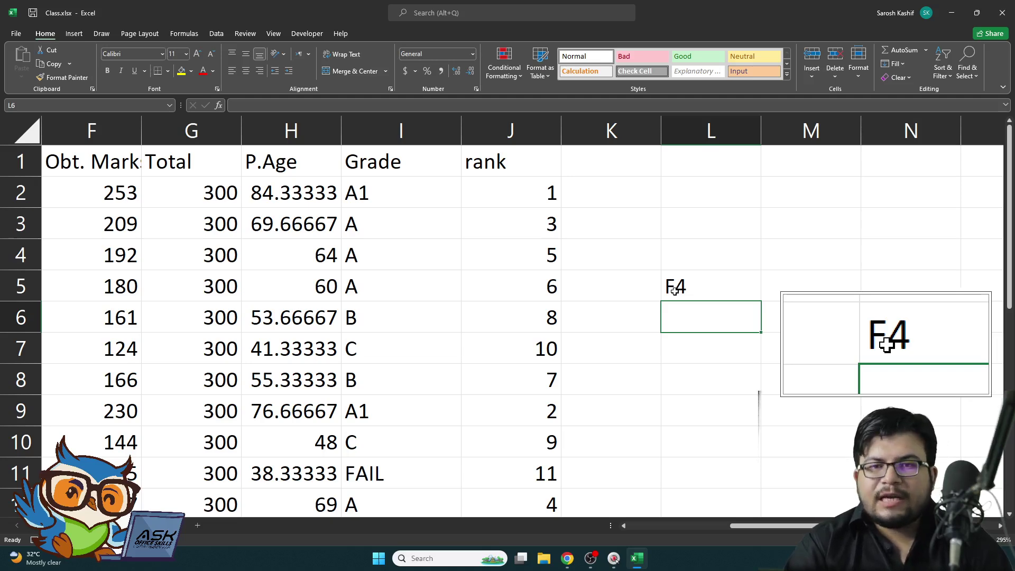
{"action": "key", "text": "Up"}
{"action": "key", "text": "Delete"}
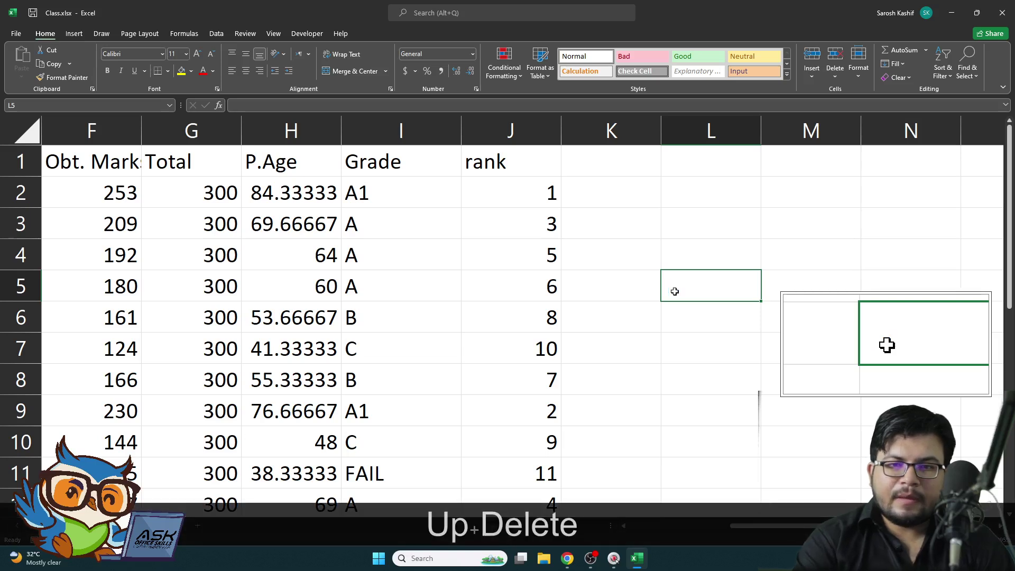
Step: Inspect the RANK formula in the last student row, J12, and check that its reference range covers all percentages
{"action": "left_click", "coordinate": [534, 194]}
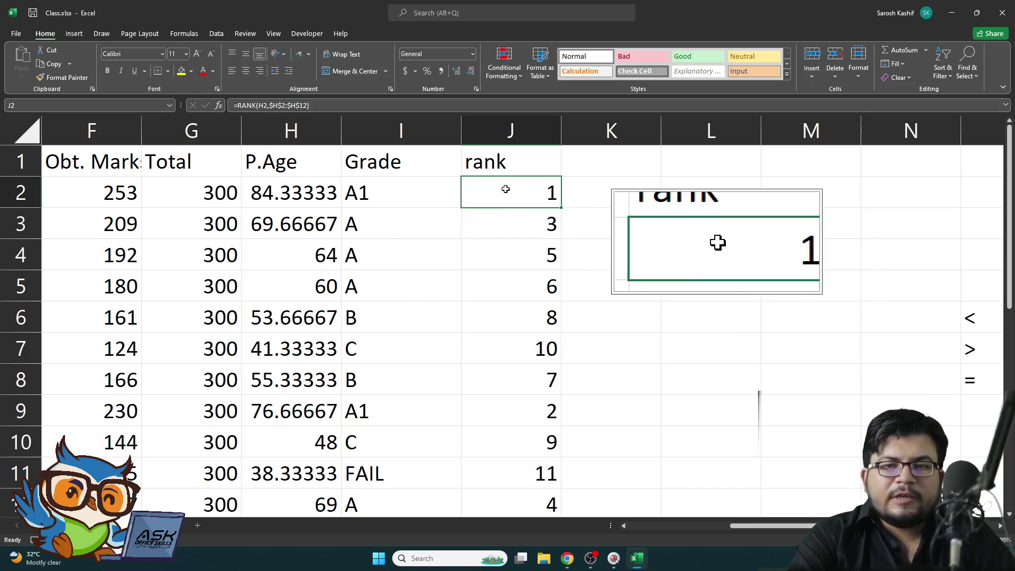
{"action": "scroll", "coordinate": [511, 289], "scroll_direction": "down", "scroll_amount": 1}
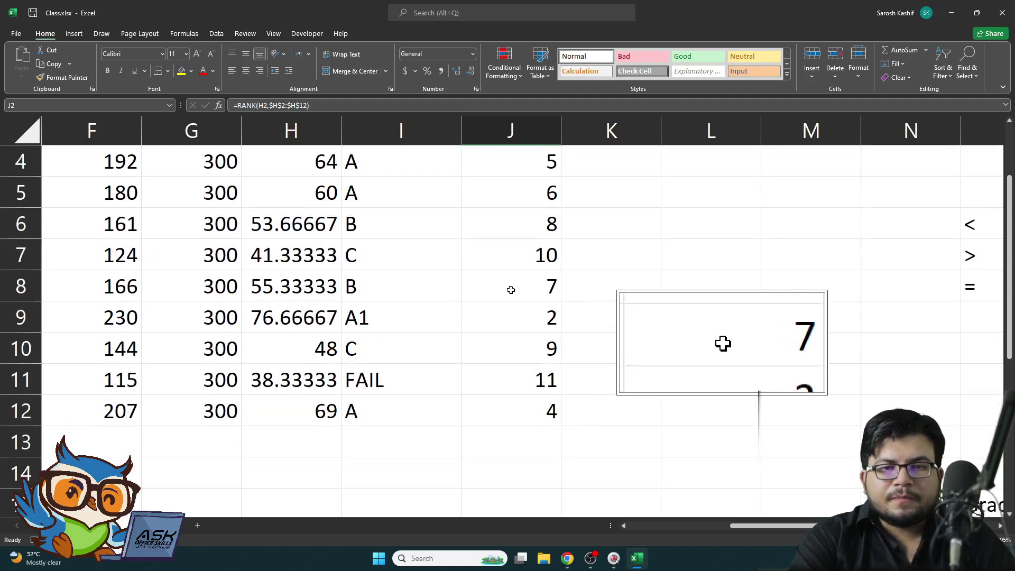
{"action": "left_click", "coordinate": [542, 408]}
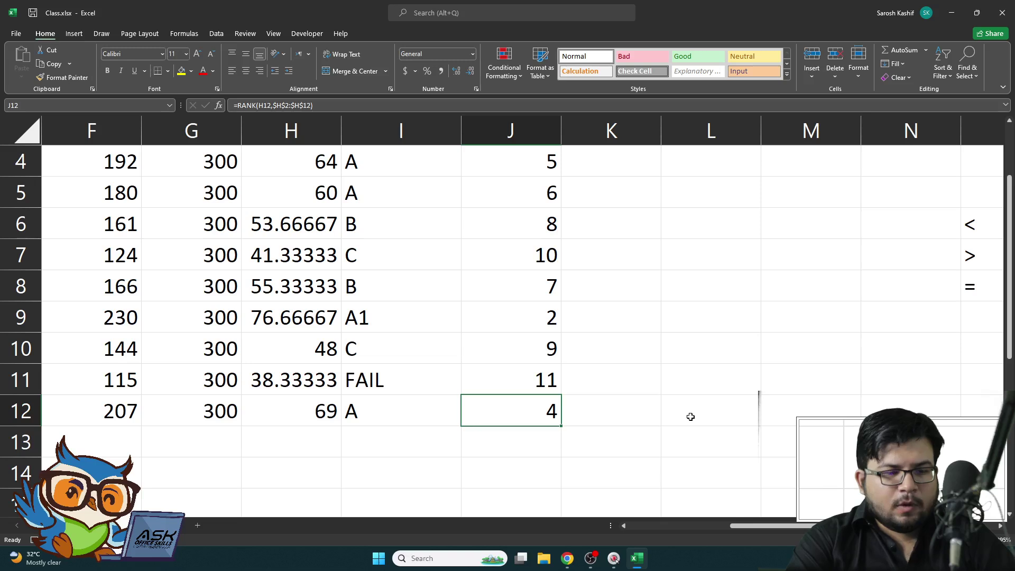
{"action": "key", "text": "F2"}
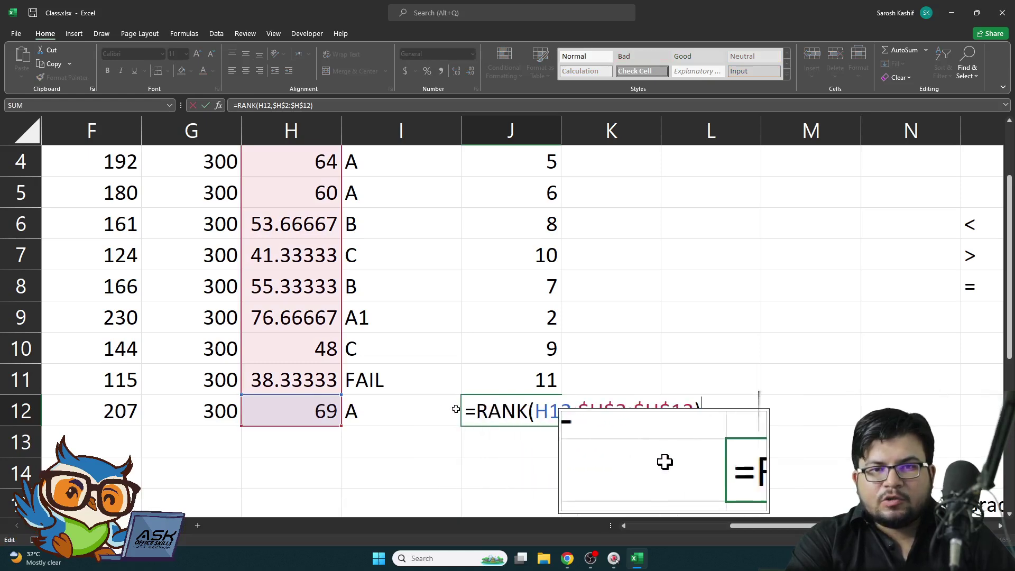
{"action": "scroll", "coordinate": [550, 453], "scroll_direction": "up", "scroll_amount": 1}
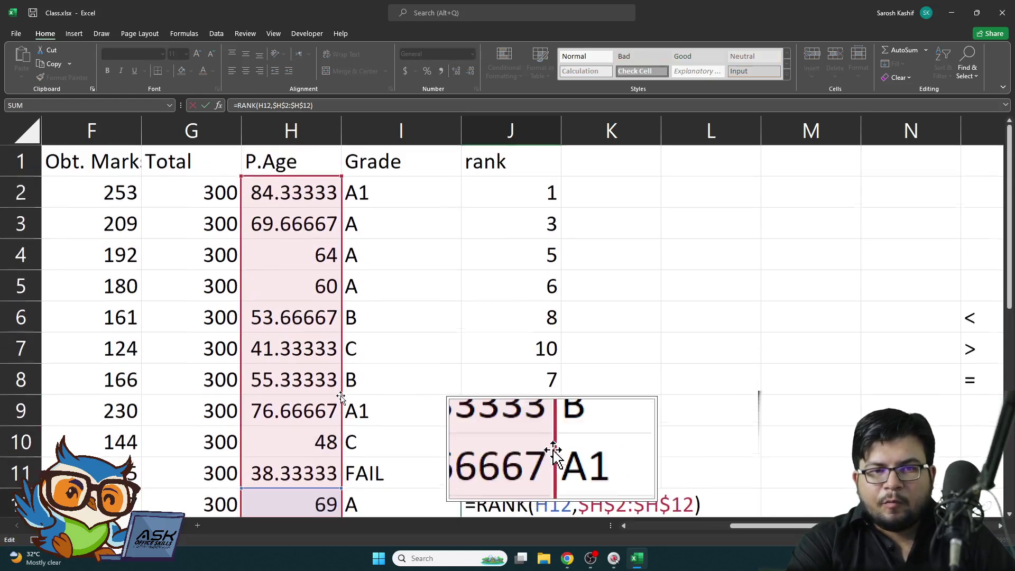
{"action": "scroll", "coordinate": [515, 339], "scroll_direction": "down", "scroll_amount": 2}
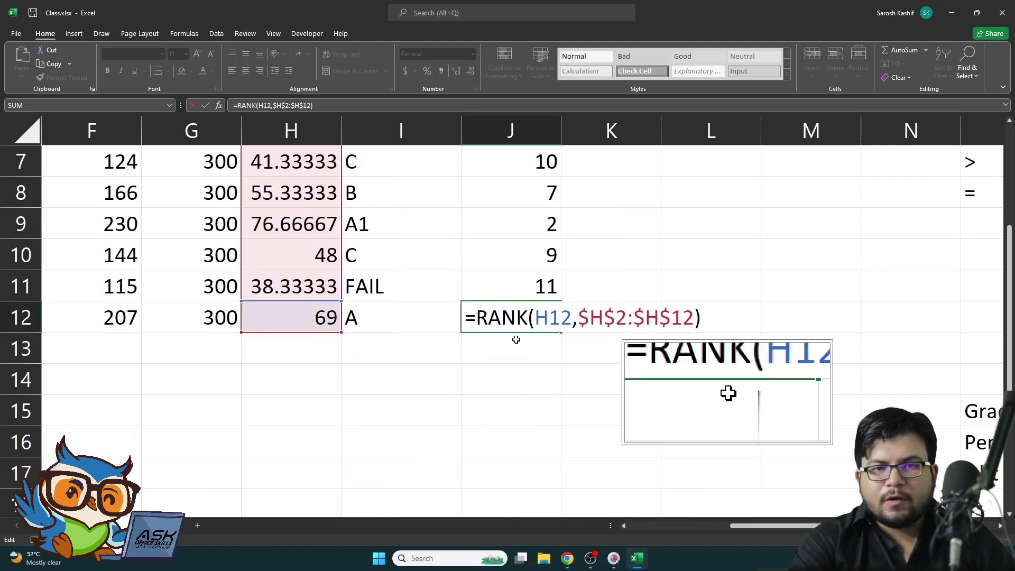
{"action": "key", "text": "Return"}
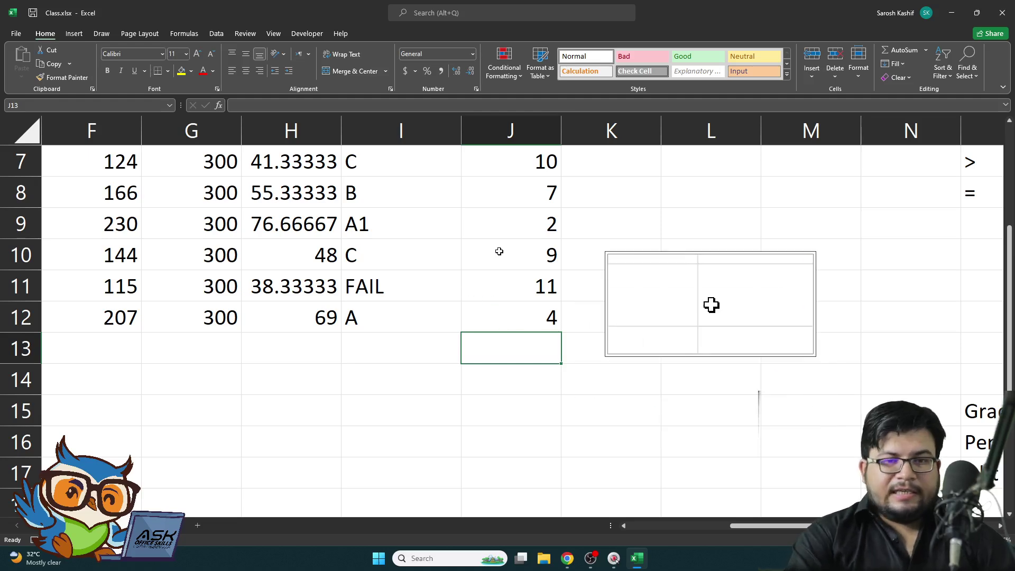
Step: Review the completed rank column against the percentages and grades, including the failing student's grade and rank in row 11
{"action": "scroll", "coordinate": [641, 315], "scroll_direction": "up", "scroll_amount": 2}
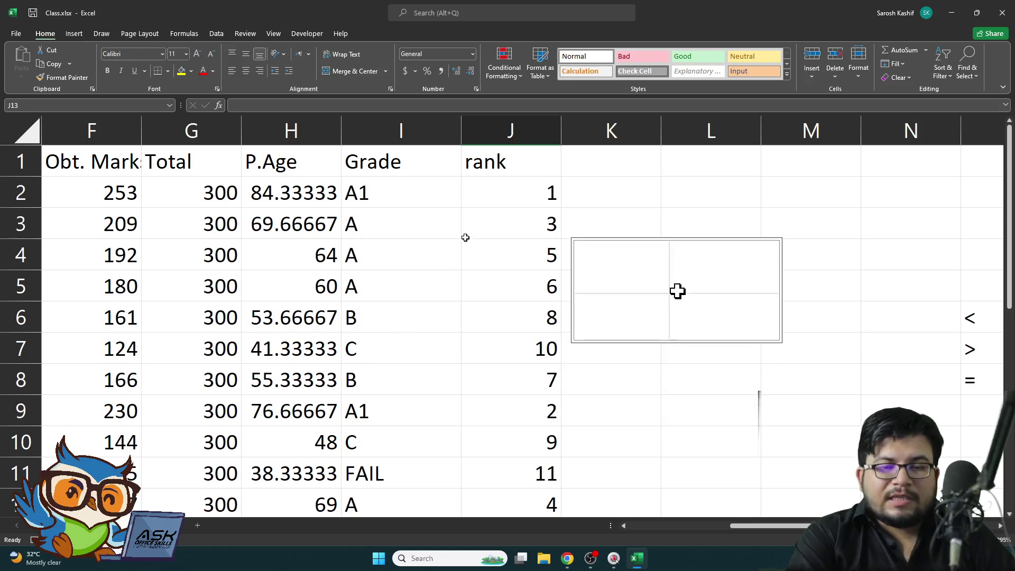
{"action": "scroll", "coordinate": [677, 290], "scroll_direction": "down", "scroll_amount": 1}
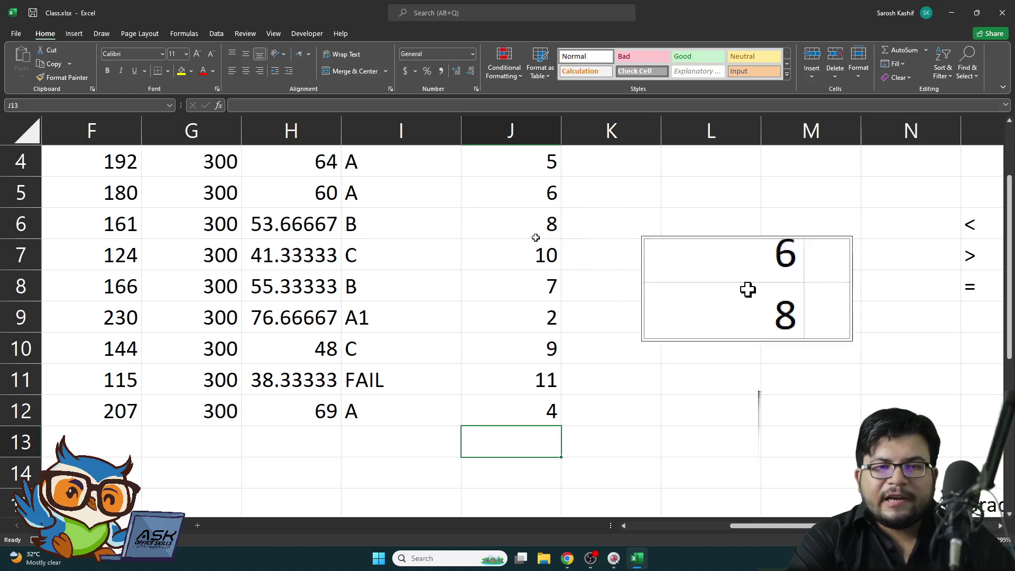
{"action": "scroll", "coordinate": [479, 275], "scroll_direction": "up", "scroll_amount": 1}
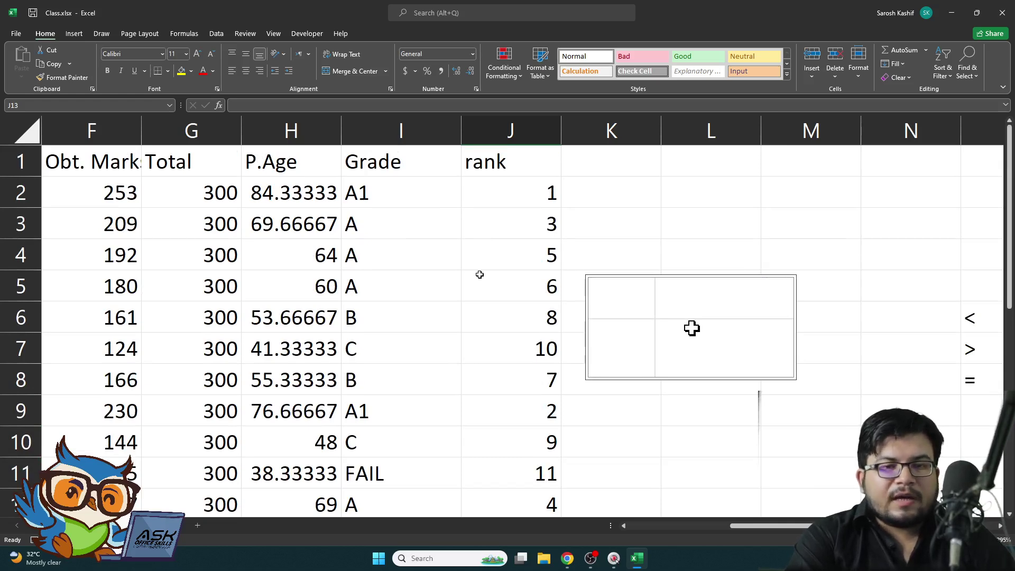
{"action": "scroll", "coordinate": [469, 370], "scroll_direction": "down", "scroll_amount": 1}
{"action": "left_click", "coordinate": [388, 390]}
{"action": "left_click", "coordinate": [532, 381]}
{"action": "left_click", "coordinate": [411, 378]}
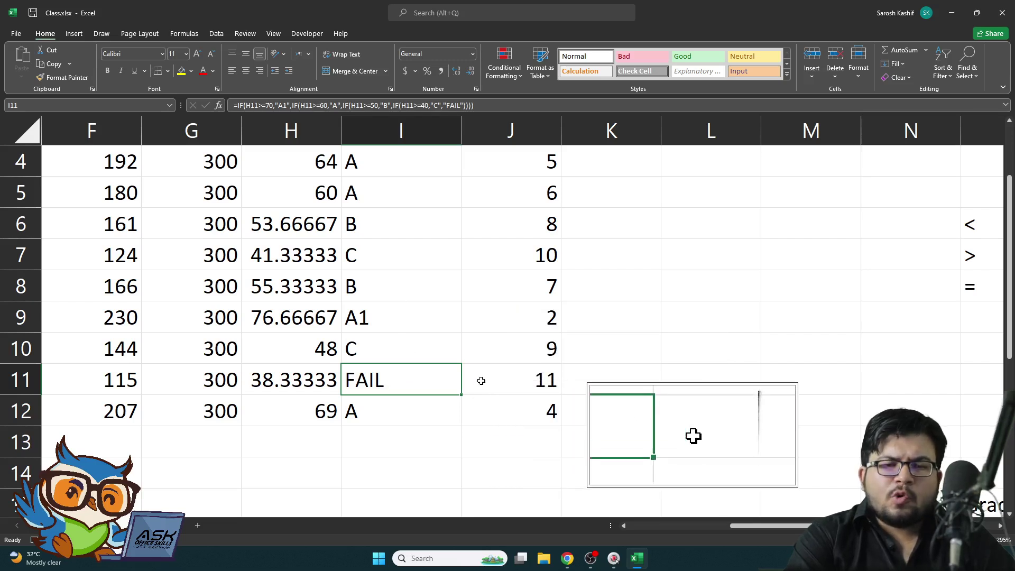
{"action": "left_click", "coordinate": [544, 380]}
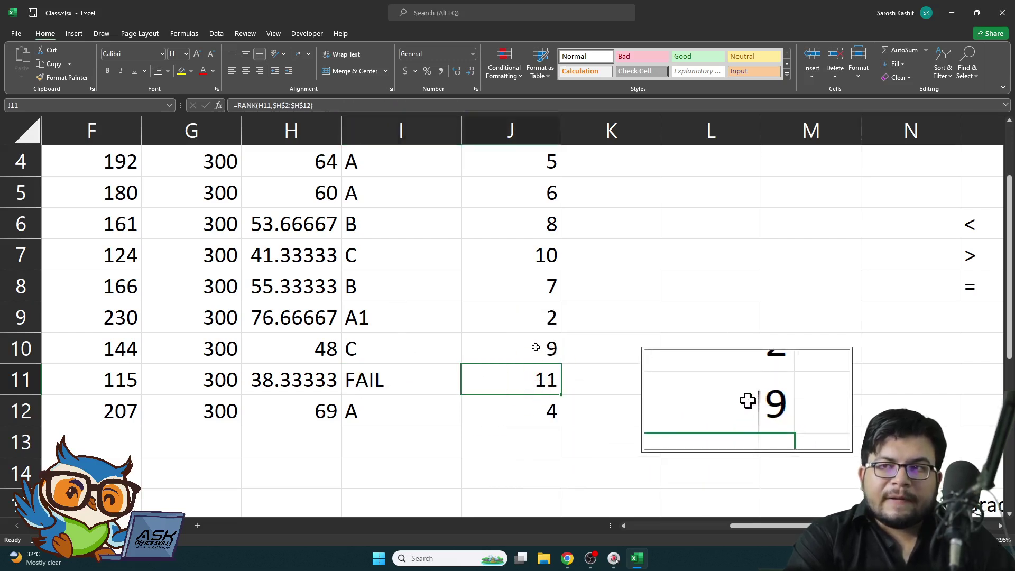
{"action": "scroll", "coordinate": [528, 344], "scroll_direction": "up", "scroll_amount": 1}
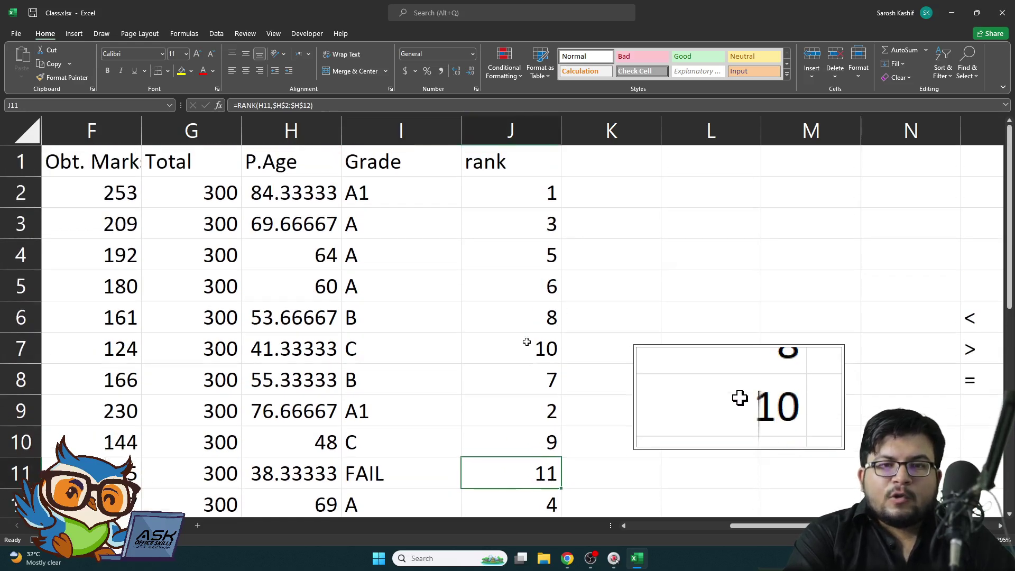
{"action": "left_click", "coordinate": [527, 187]}
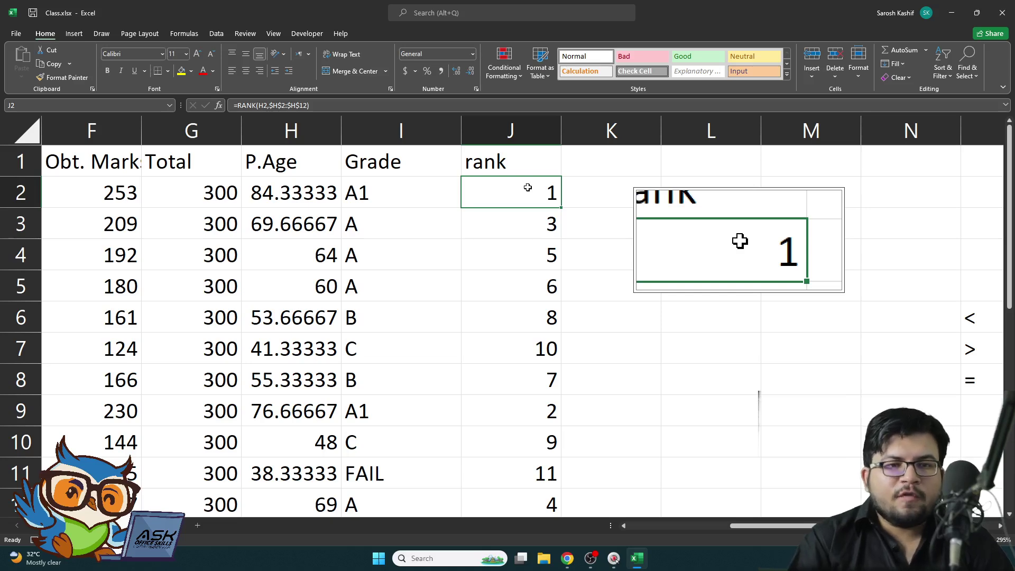
Step: Clear all rank formulas from J2 down to the last student row, keeping the rank header
{"action": "key", "text": "ctrl+shift+Down"}
{"action": "key", "text": "Delete"}
{"action": "key", "text": "Up"}
{"action": "key", "text": "Down"}
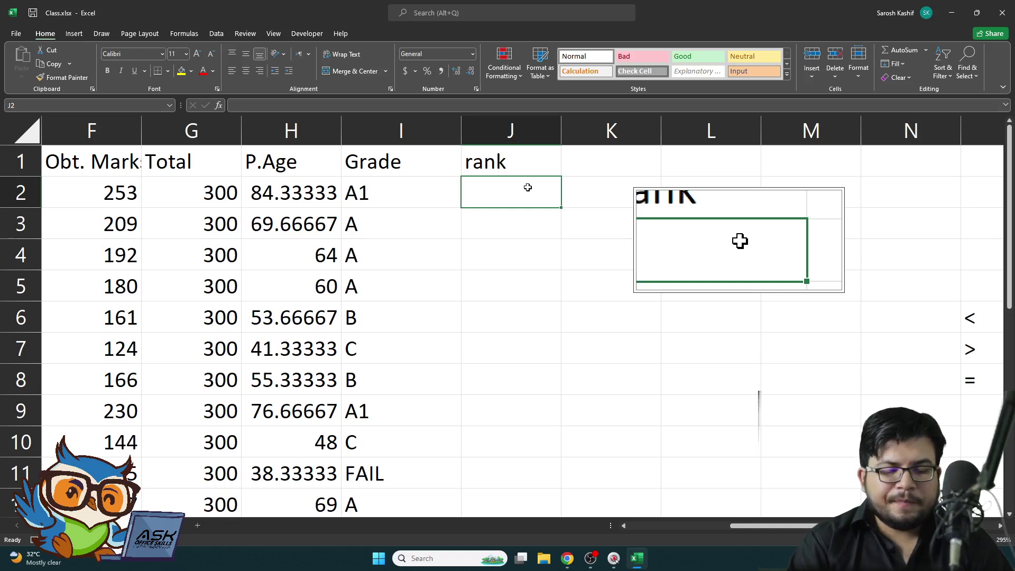
Step: Start an IF formula in J2 that tests whether the grade in I2 equals "FAIL"
{"action": "type", "text": "="}
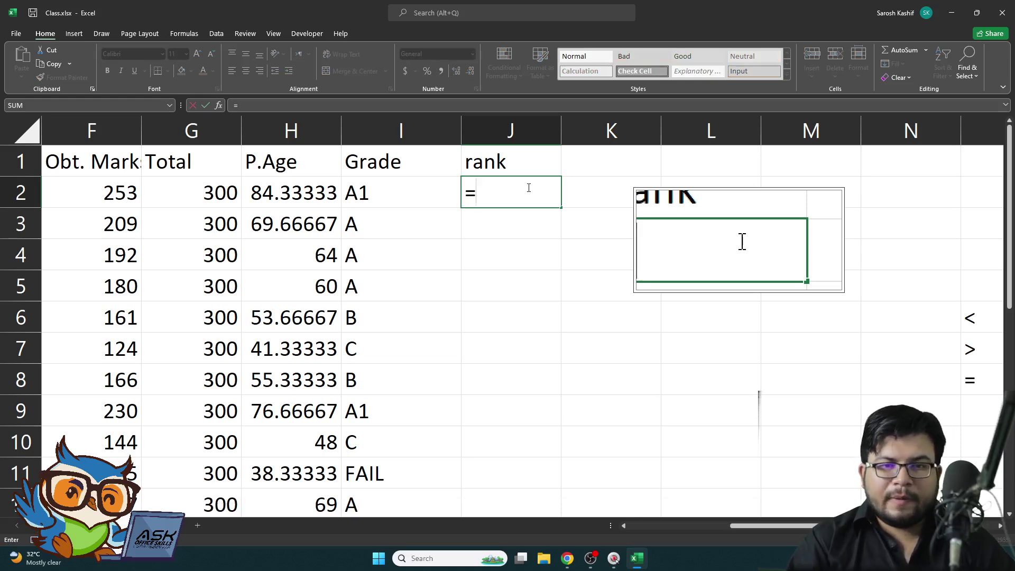
{"action": "key", "text": "shift"}
{"action": "type", "text": "if("}
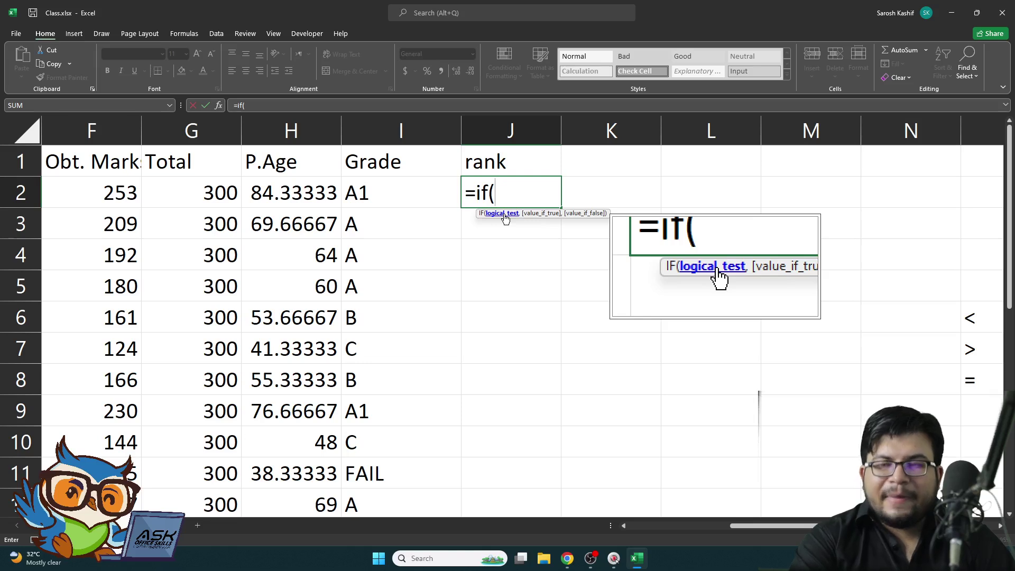
{"action": "left_click", "coordinate": [379, 192]}
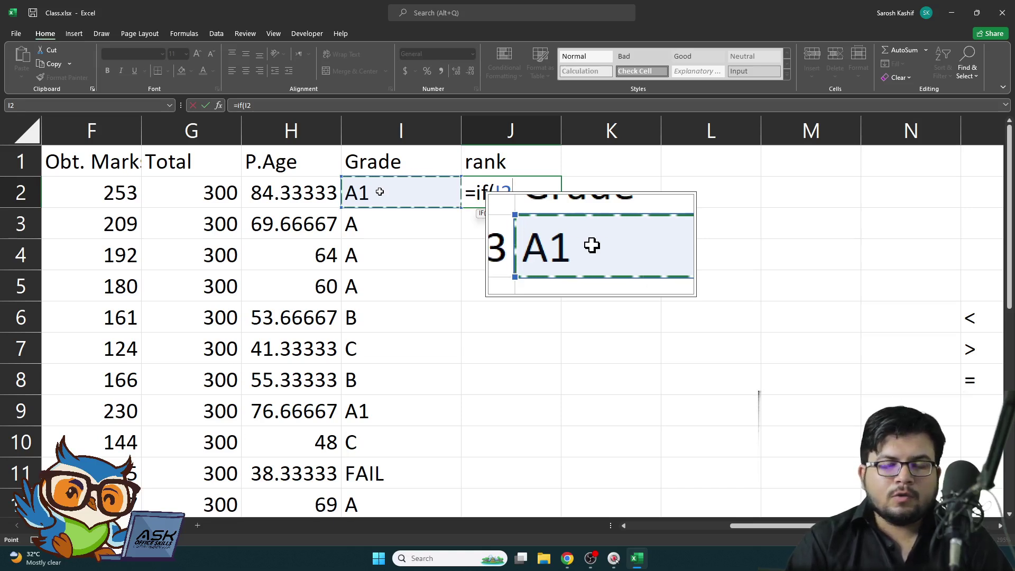
{"action": "type", "text": "="}
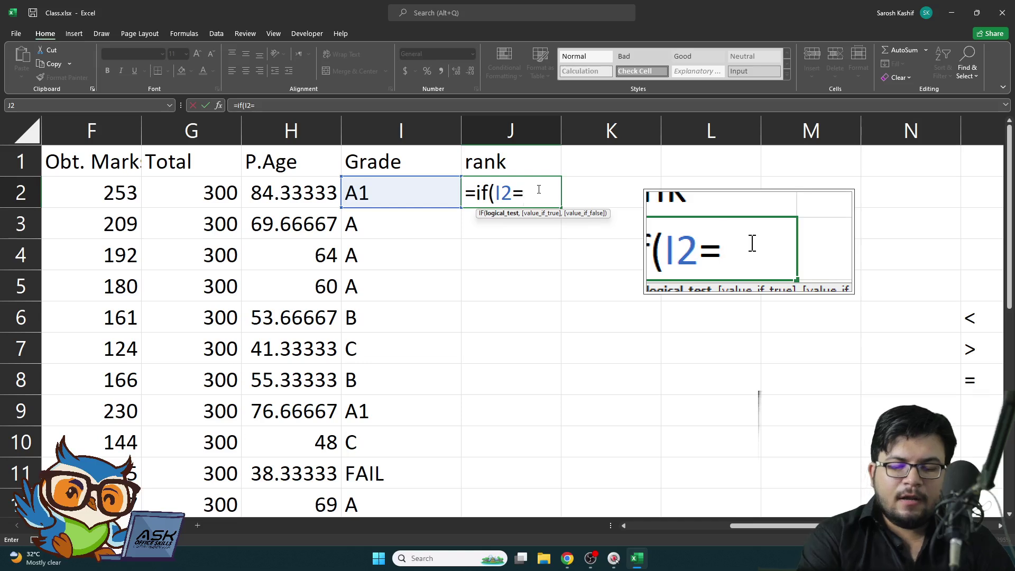
{"action": "type", "text": "\""}
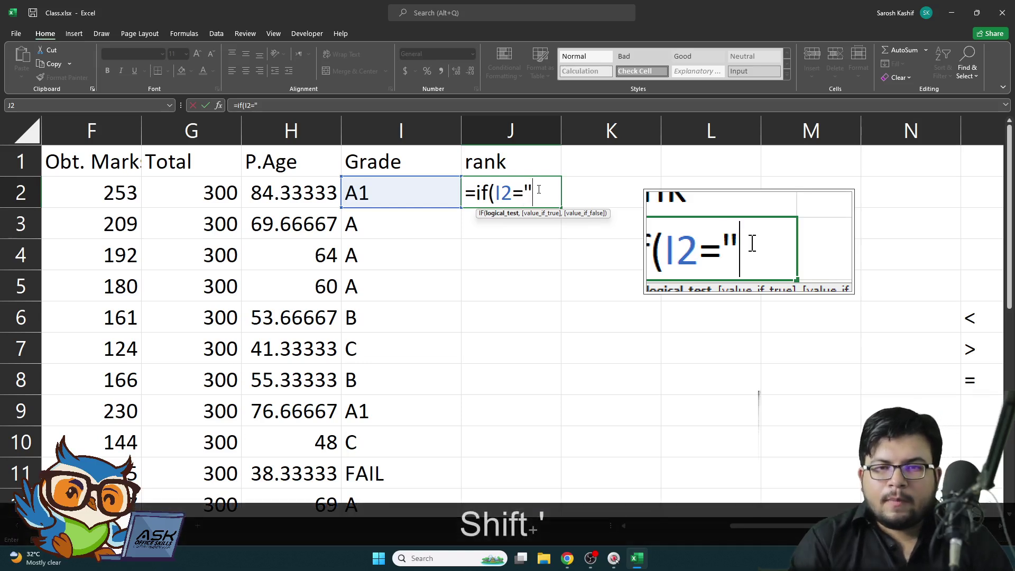
{"action": "type", "text": "Fail"}
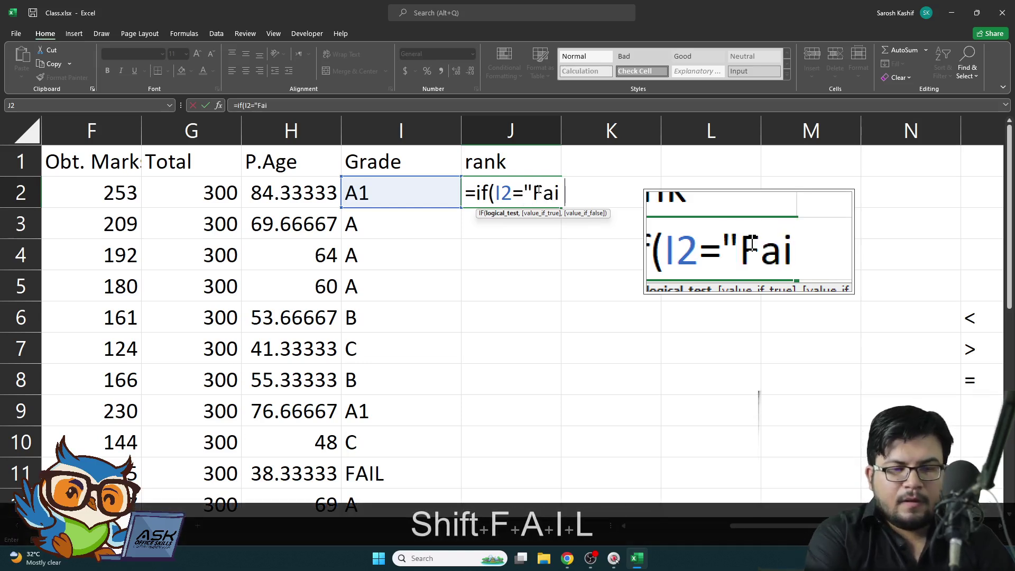
{"action": "key", "text": "BackSpace"}
{"action": "key", "text": "BackSpace"}
{"action": "key", "text": "BackSpace"}
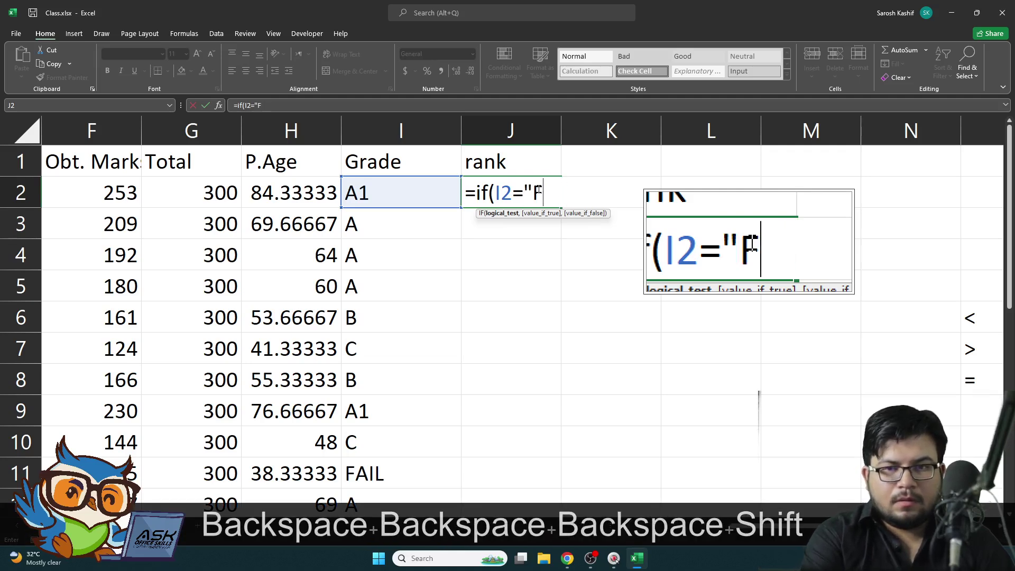
{"action": "type", "text": "AIL\""}
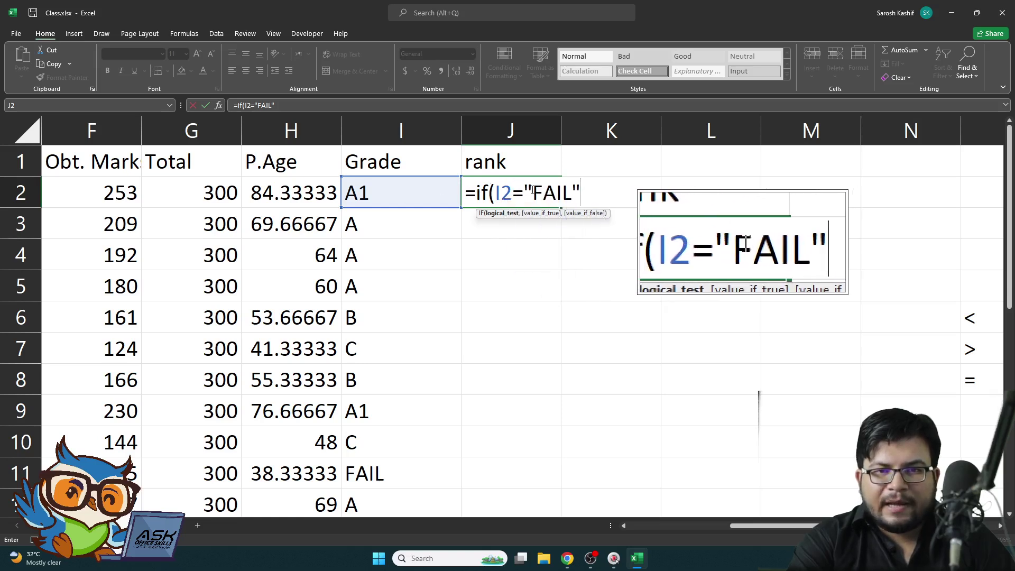
Step: Make the IF formula in J2 return "No Rank" when the grade test is true
{"action": "type", "text": ","}
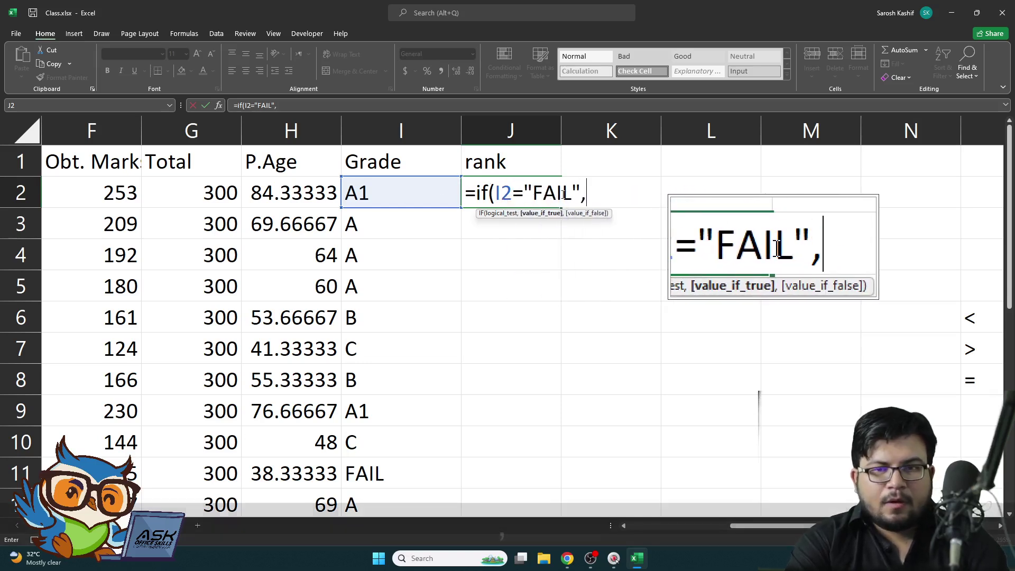
{"action": "type", "text": "\""}
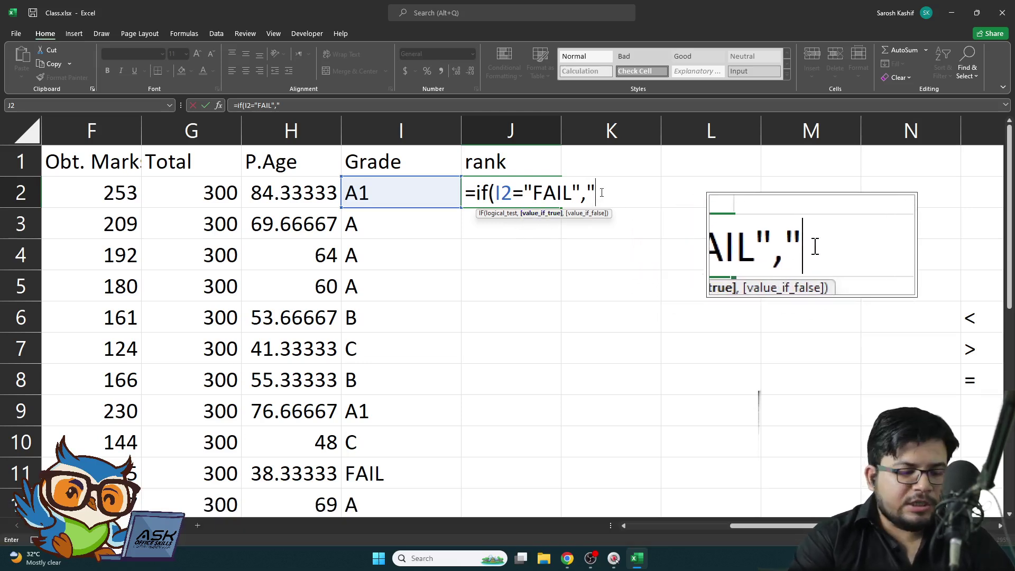
{"action": "type", "text": "FAIL"}
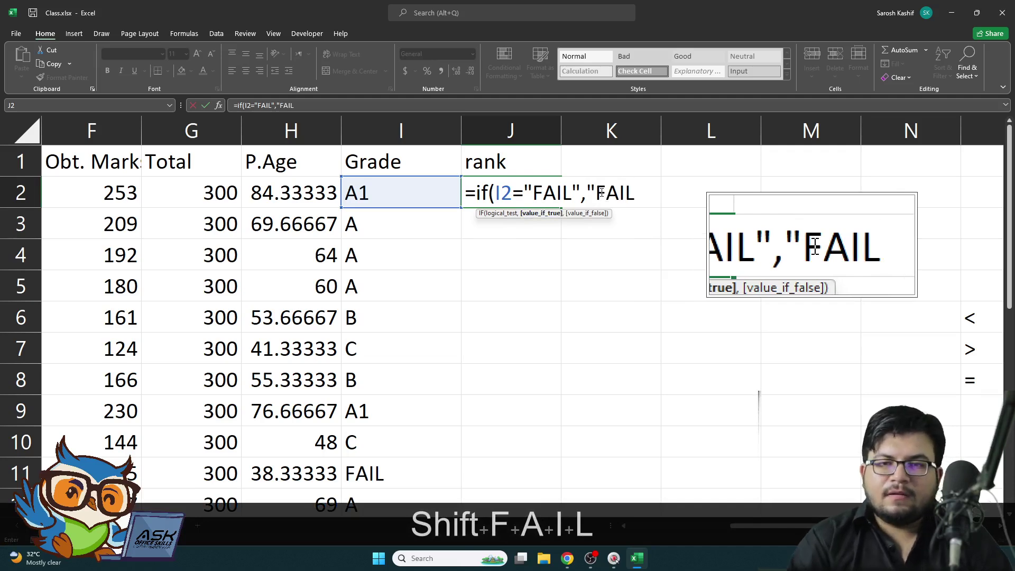
{"action": "key", "text": "BackSpace"}
{"action": "key", "text": "BackSpace"}
{"action": "key", "text": "BackSpace"}
{"action": "key", "text": "BackSpace"}
{"action": "type", "text": "No Rank"}
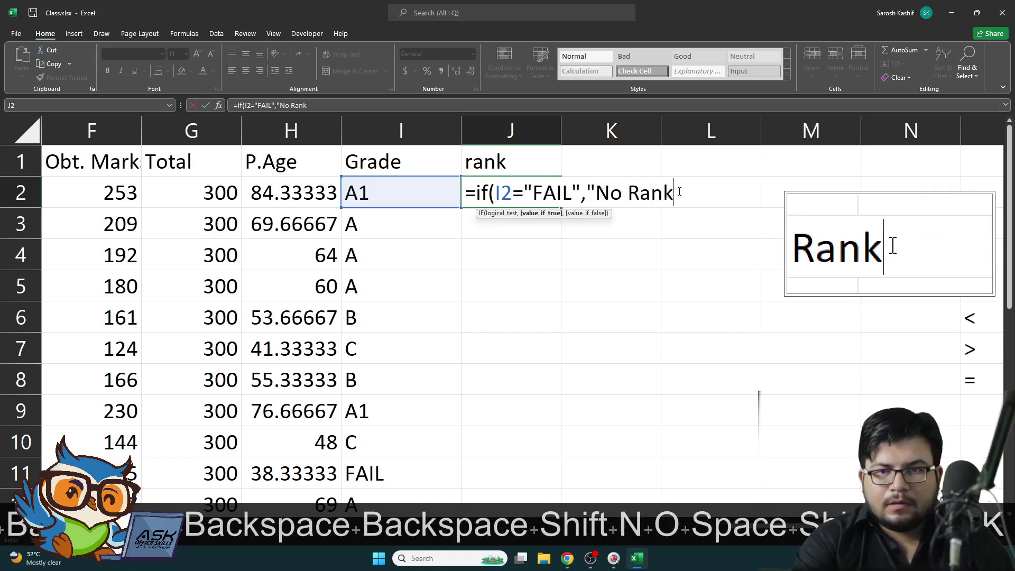
{"action": "type", "text": "\""}
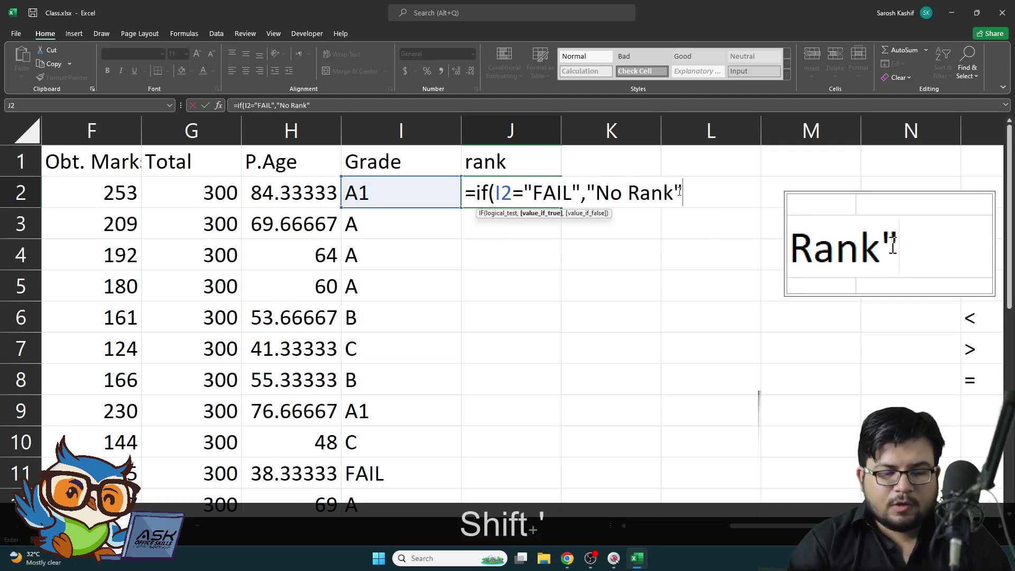
Step: Complete the J2 formula with RANK(H2,$H$2:$H$12) as its false value, locking the percentage range as absolute
{"action": "type", "text": ","}
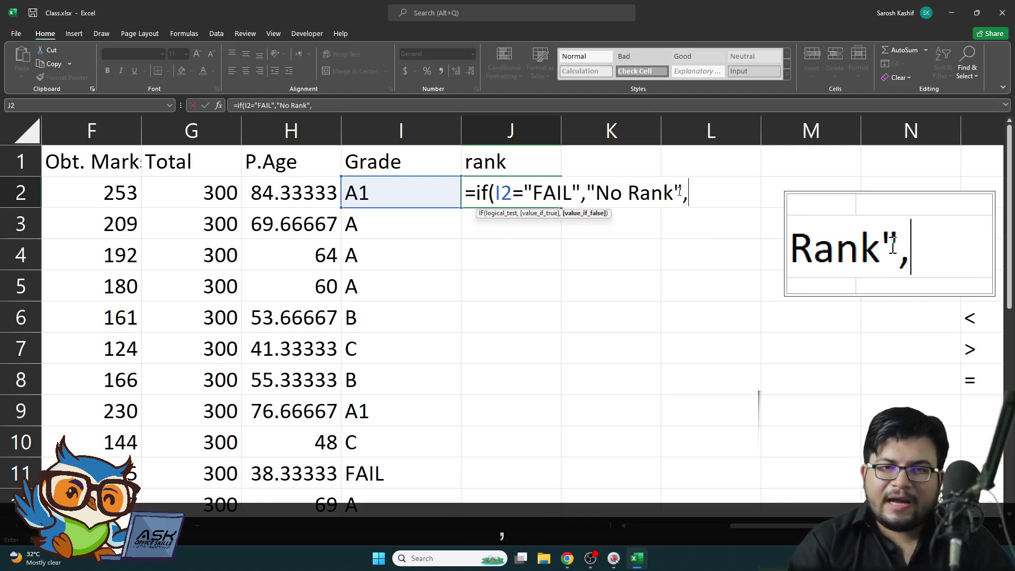
{"action": "type", "text": "ran"}
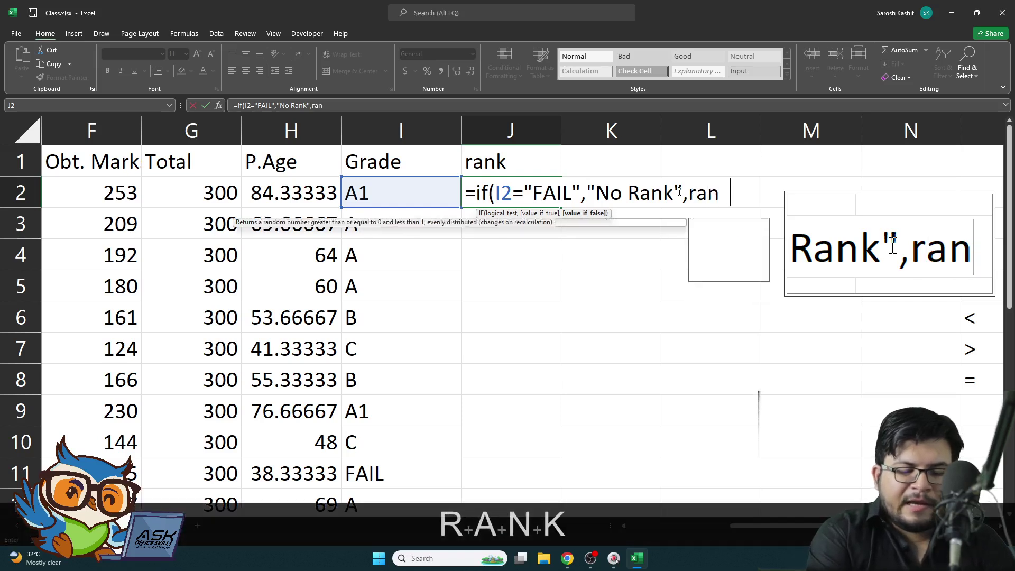
{"action": "type", "text": "k("}
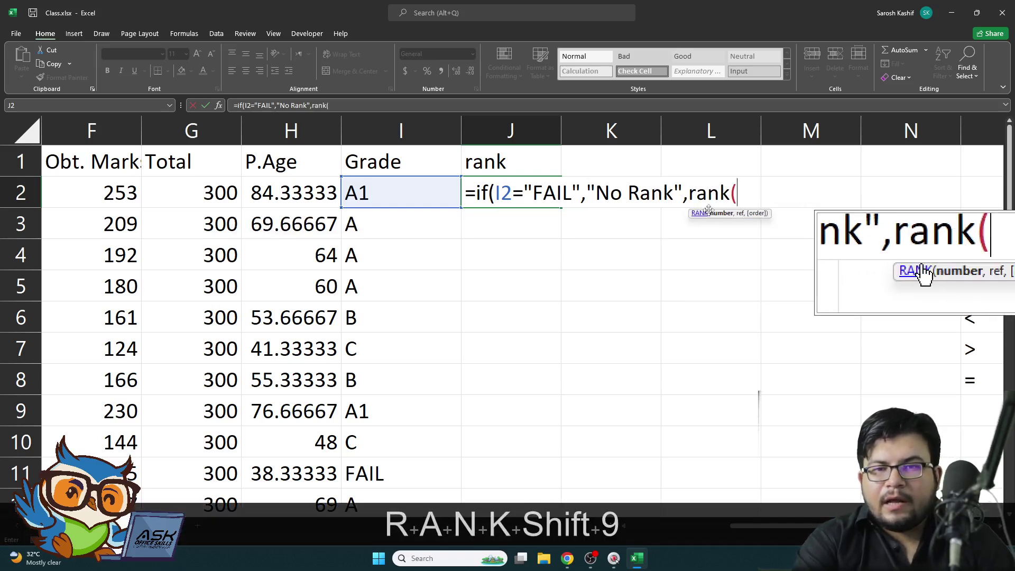
{"action": "left_click", "coordinate": [299, 190]}
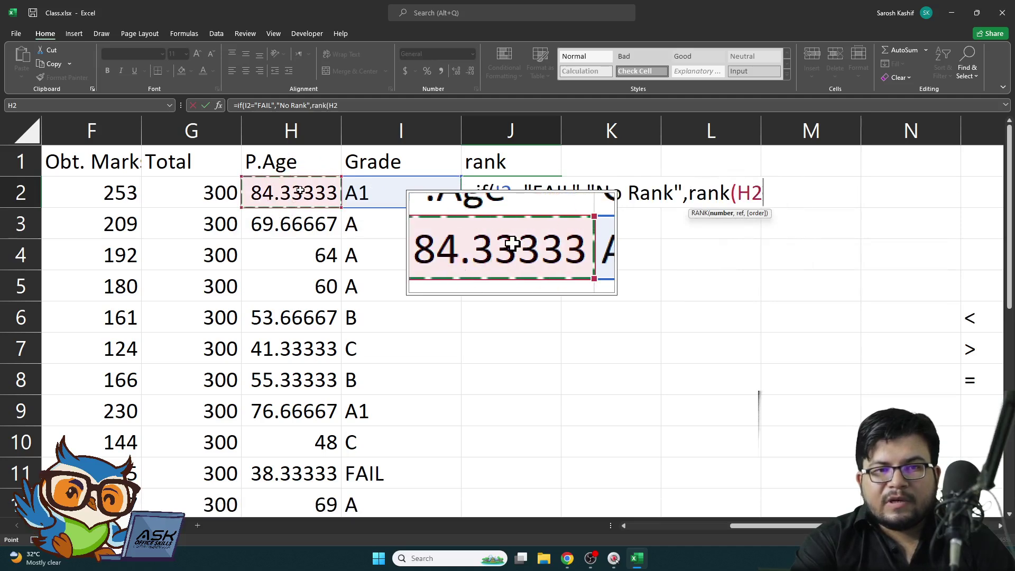
{"action": "type", "text": ","}
{"action": "left_click_drag", "start_coordinate": [299, 190], "coordinate": [300, 448]}
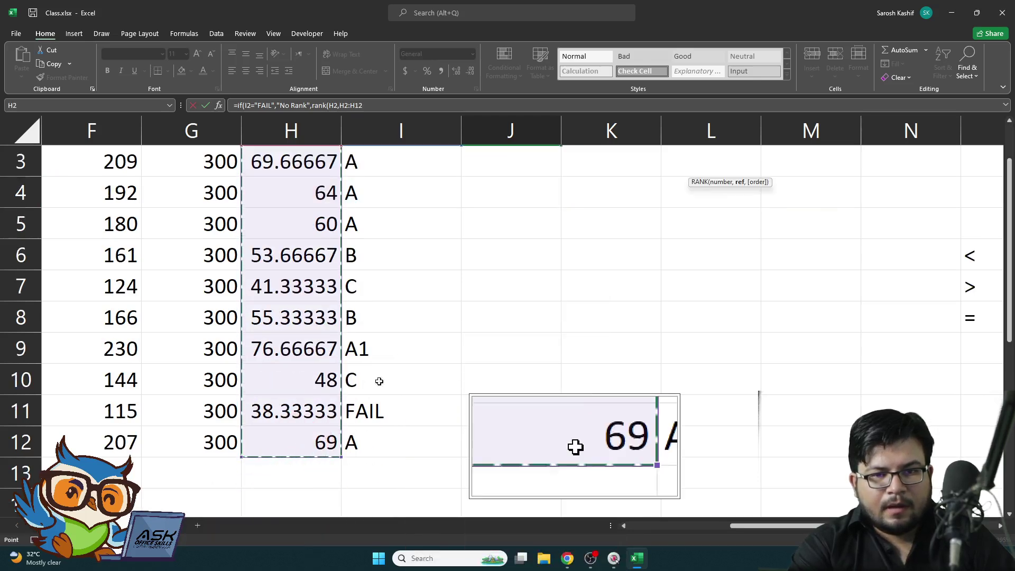
{"action": "scroll", "coordinate": [537, 279], "scroll_direction": "up", "scroll_amount": 1}
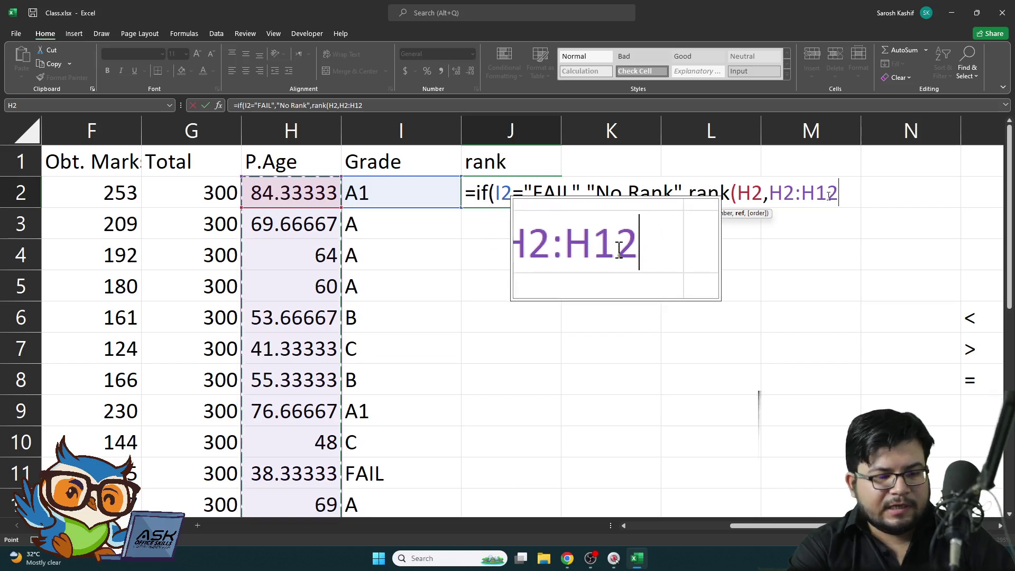
{"action": "key", "text": "F4"}
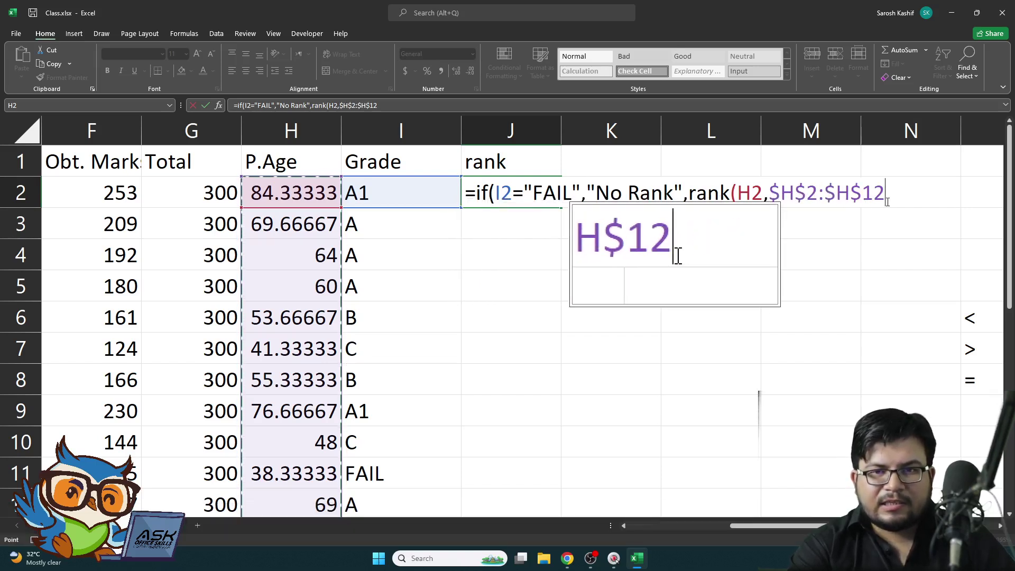
{"action": "key", "text": "shift"}
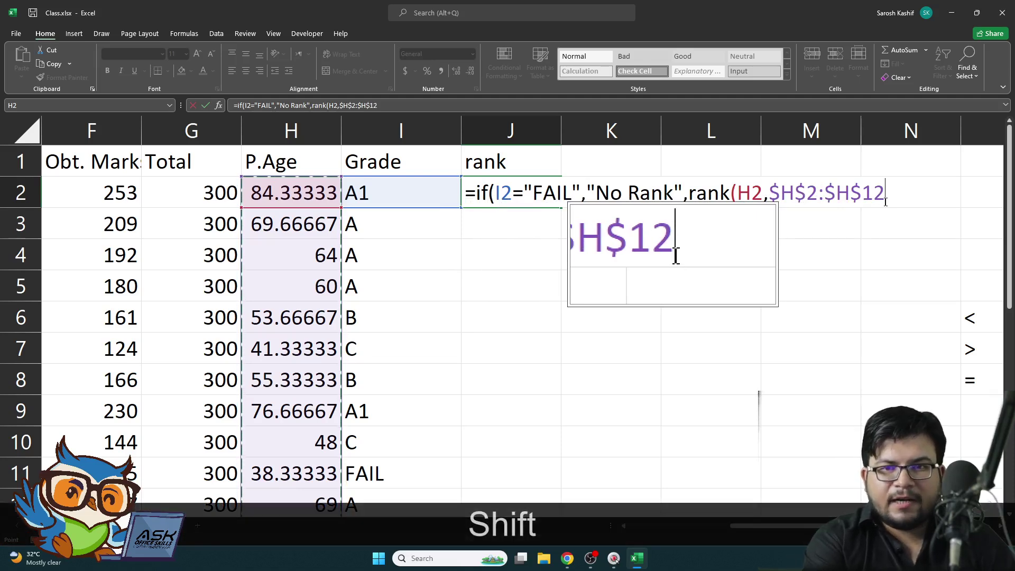
{"action": "type", "text": ")"}
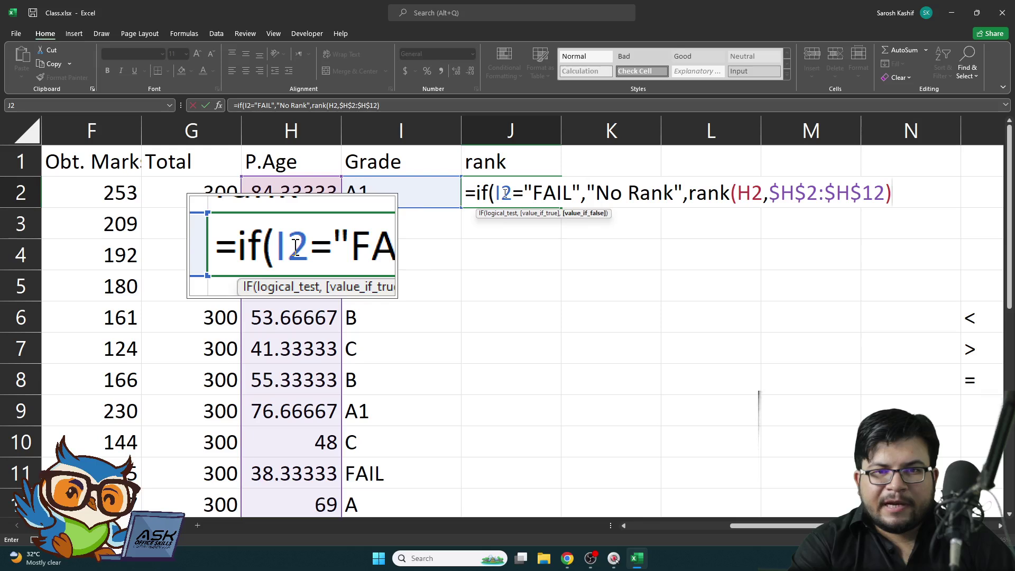
{"action": "type", "text": ")"}
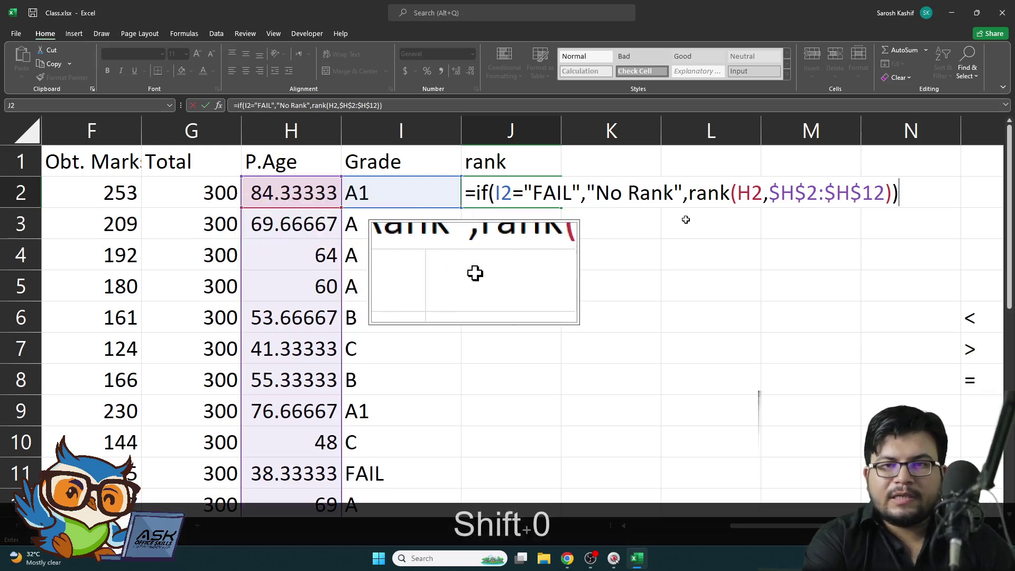
{"action": "key", "text": "Return"}
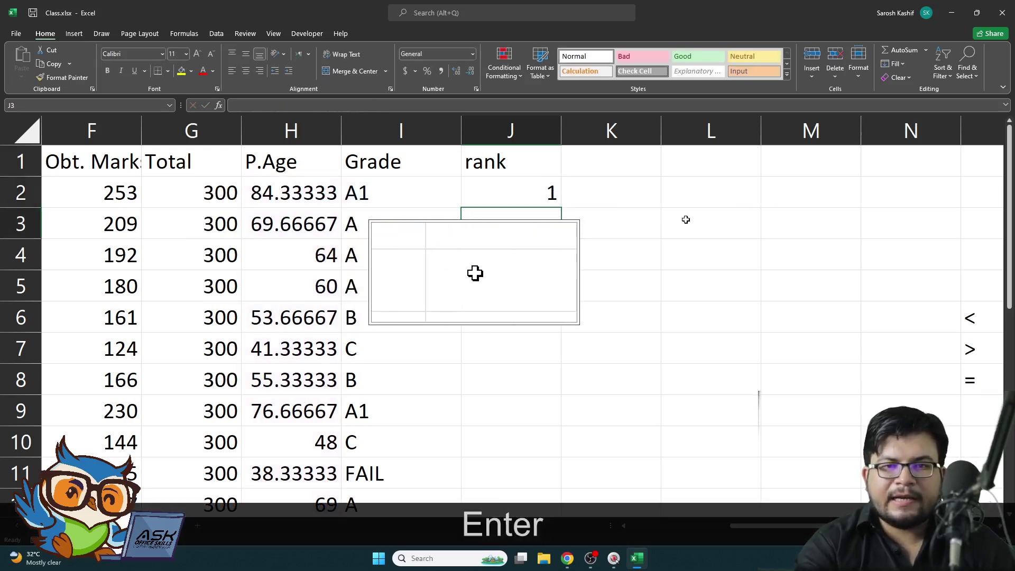
Step: Fill the J2 formula down to J12 and check the ranks, including the failing student's row 11
{"action": "left_click", "coordinate": [548, 199]}
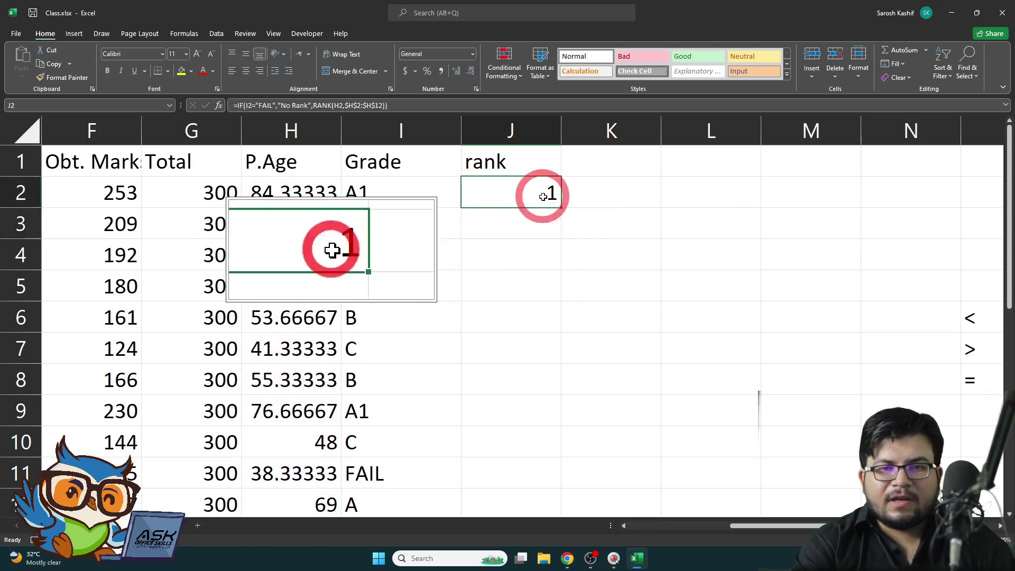
{"action": "double_click", "coordinate": [553, 208]}
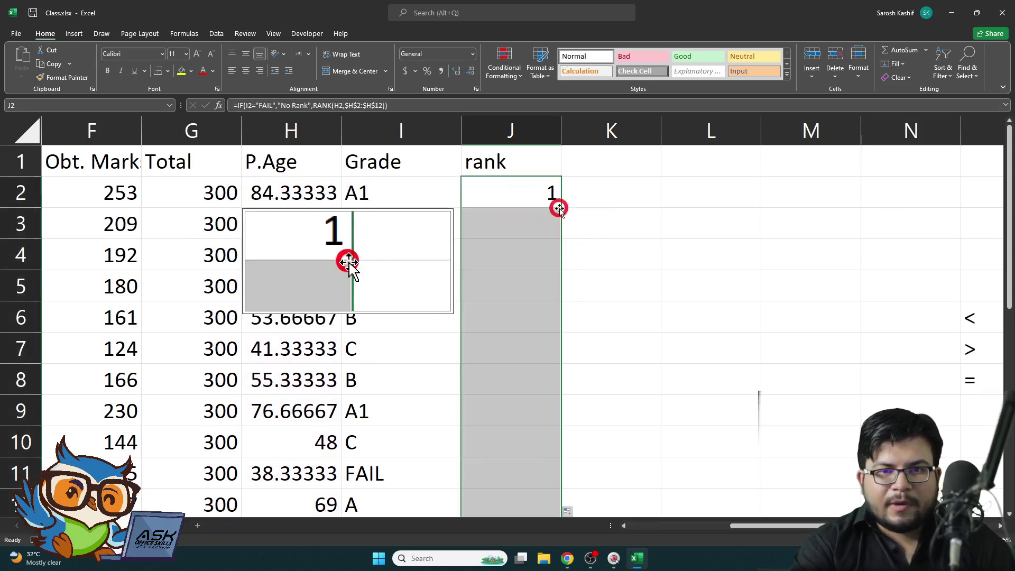
{"action": "scroll", "coordinate": [562, 267], "scroll_direction": "down", "scroll_amount": 1}
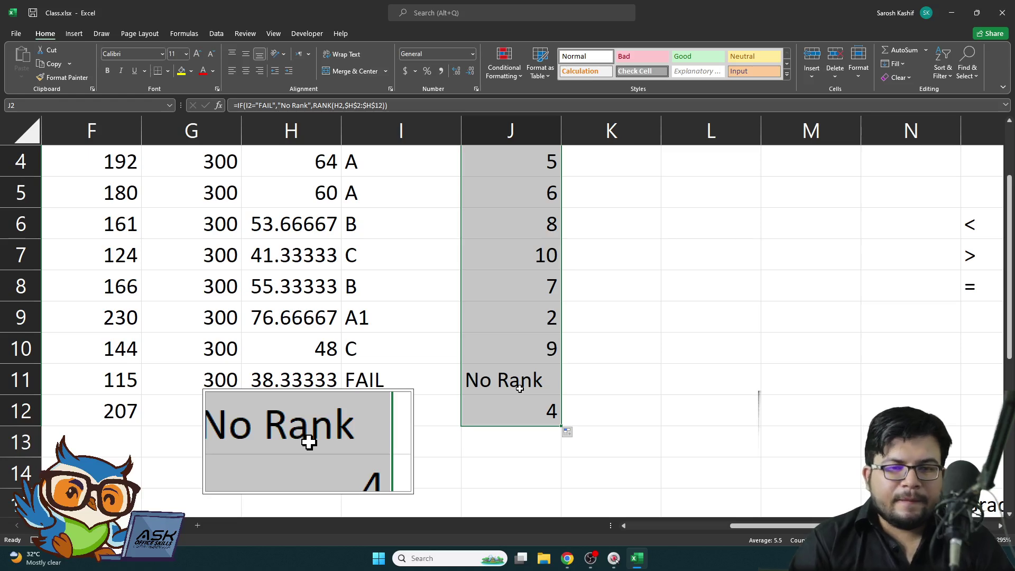
{"action": "scroll", "coordinate": [542, 338], "scroll_direction": "up", "scroll_amount": 1}
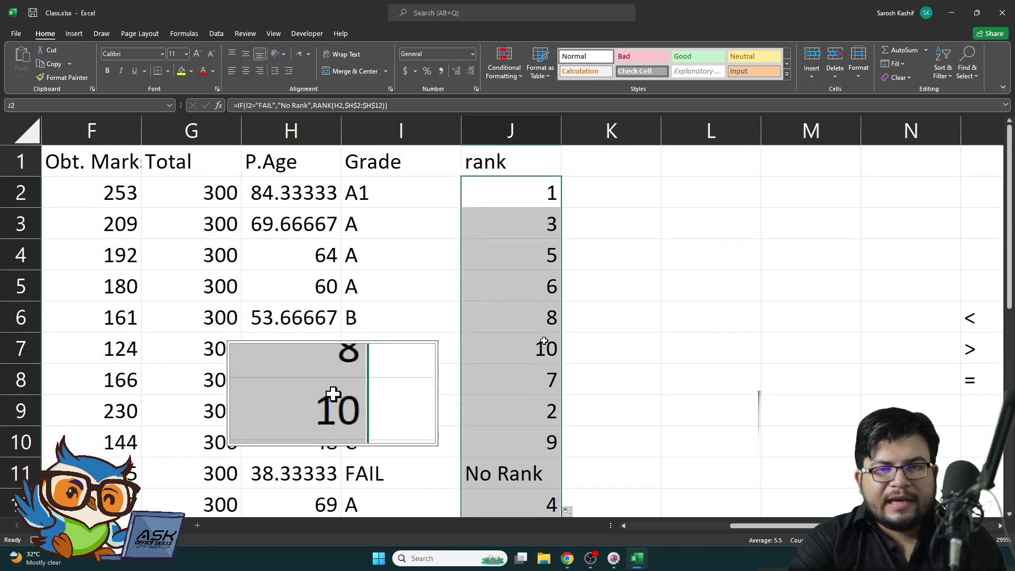
{"action": "scroll", "coordinate": [541, 317], "scroll_direction": "down", "scroll_amount": 2}
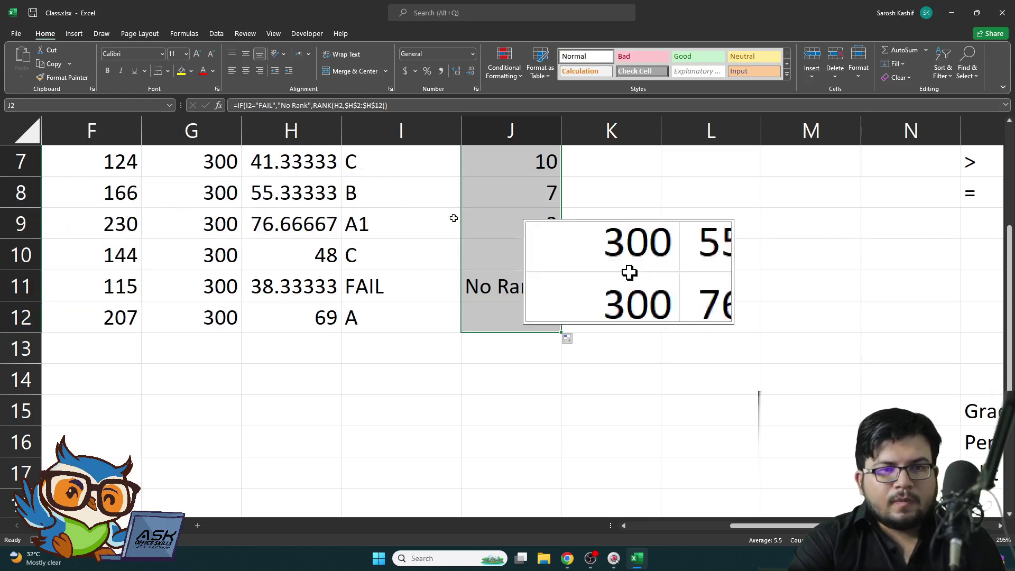
{"action": "scroll", "coordinate": [552, 224], "scroll_direction": "up", "scroll_amount": 2}
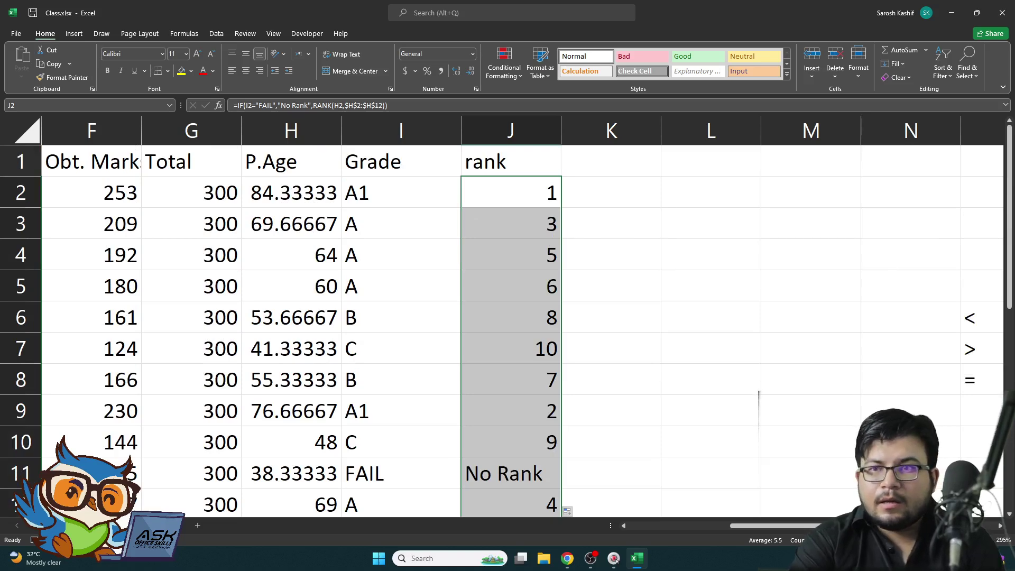
Step: Open the nested IF grade formula in I2 and examine its percentage thresholds and grades
{"action": "key", "text": "alt+Tab"}
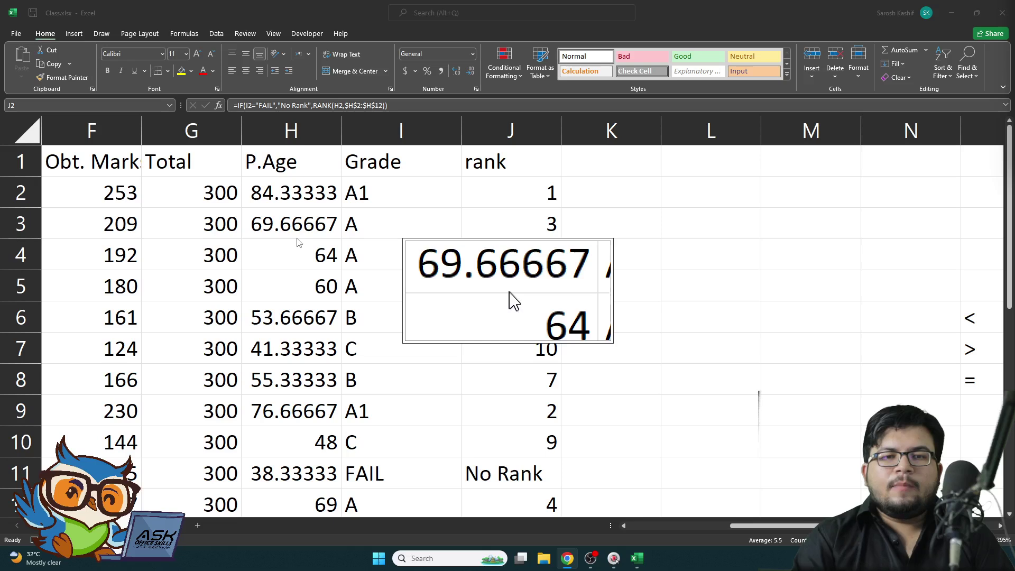
{"action": "left_click", "coordinate": [374, 193]}
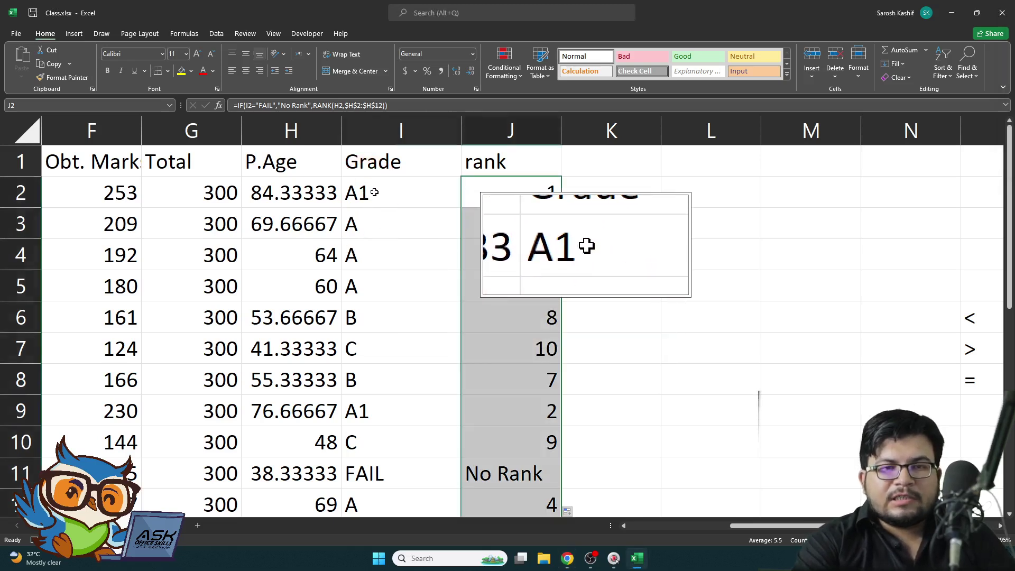
{"action": "left_click", "coordinate": [374, 193]}
{"action": "double_click", "coordinate": [374, 192]}
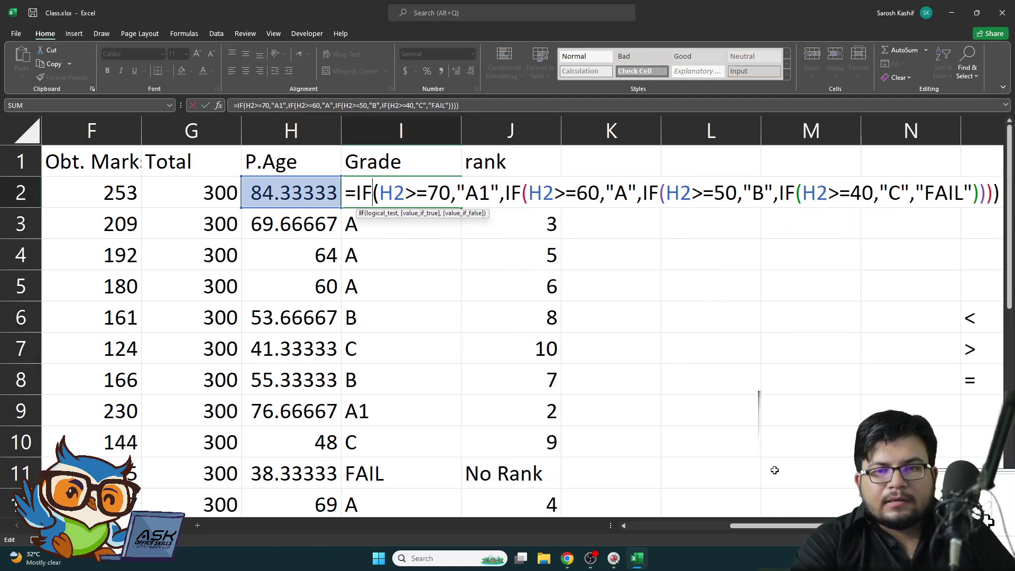
{"action": "left_click", "coordinate": [786, 527]}
{"action": "left_click_drag", "start_coordinate": [785, 525], "coordinate": [805, 525]}
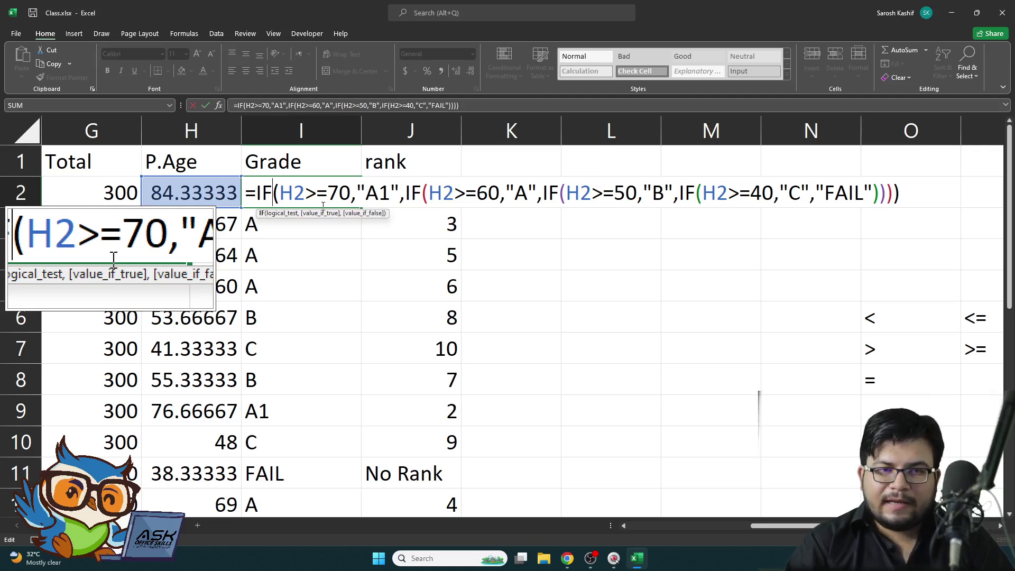
Step: Close the I2 grade formula and create a copy of the Marksheet sheet at the end of the workbook
{"action": "key", "text": "Return"}
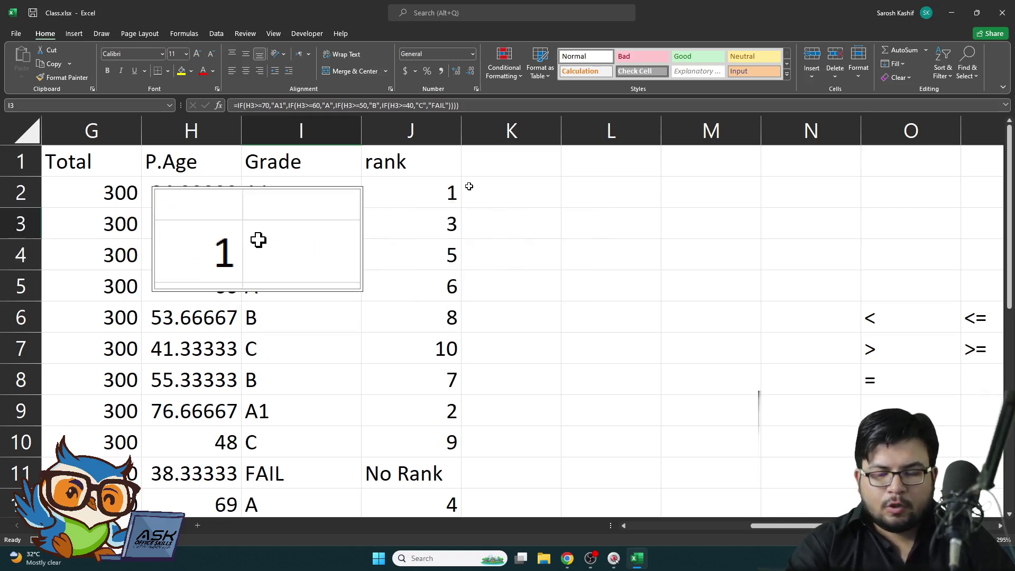
{"action": "key", "text": "ctrl+alt+KP_5"}
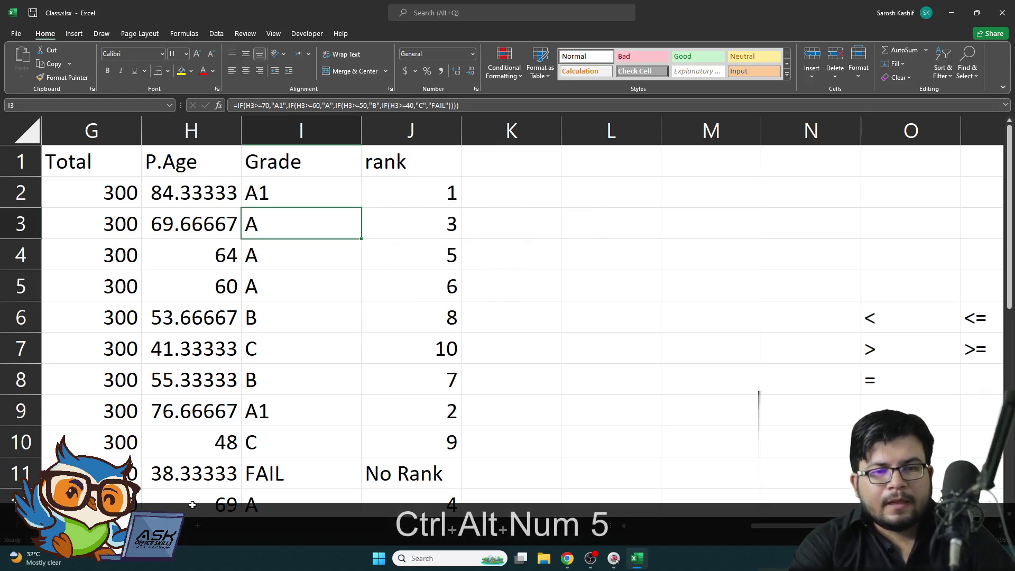
{"action": "right_click", "coordinate": [160, 525]}
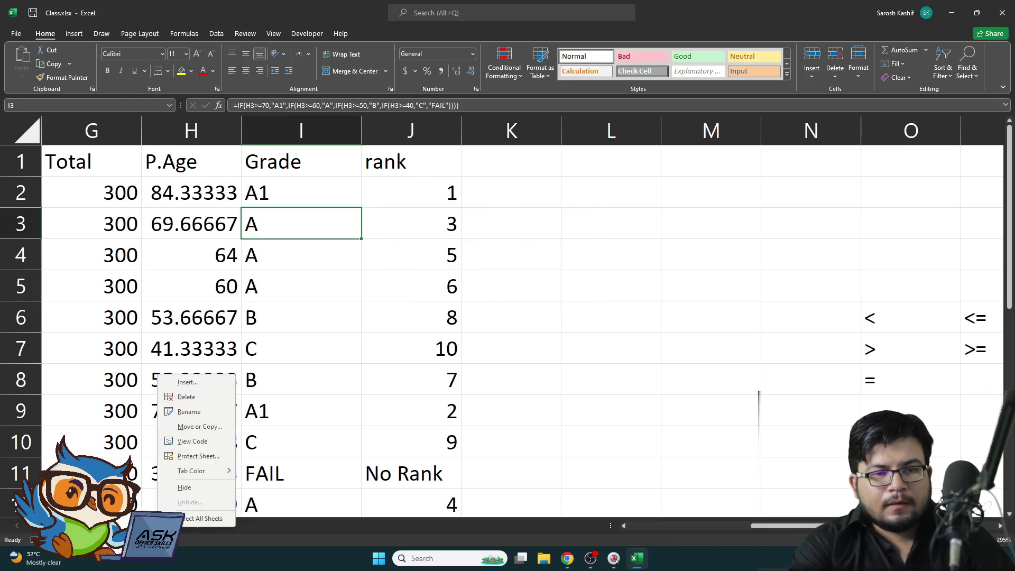
{"action": "left_click", "coordinate": [218, 430]}
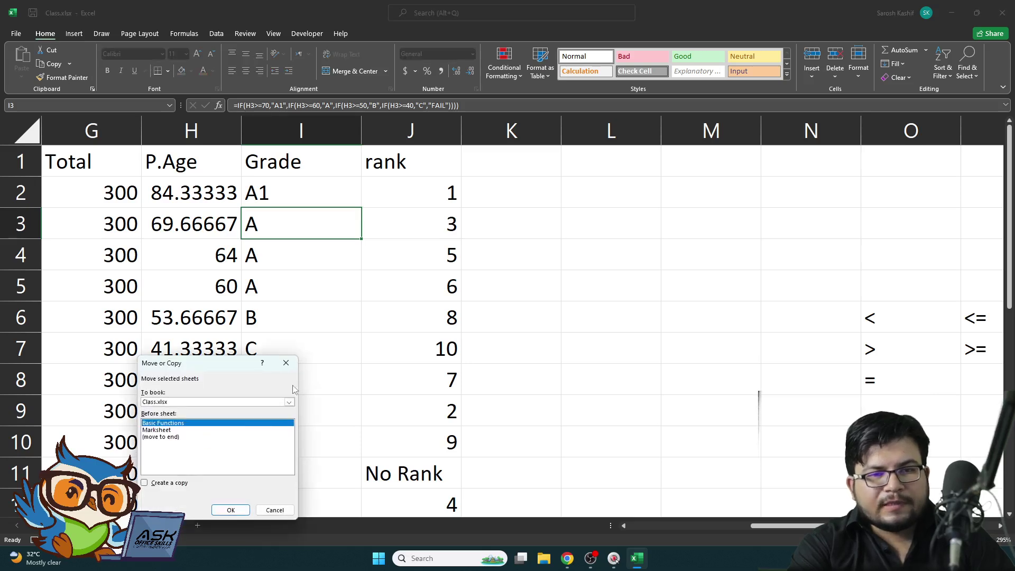
{"action": "left_click", "coordinate": [170, 483]}
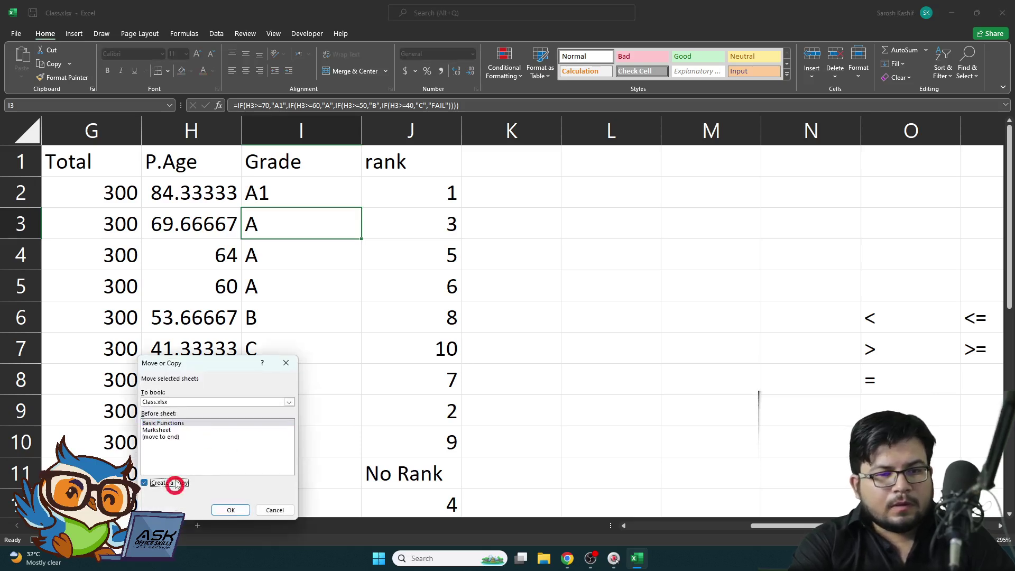
{"action": "left_click", "coordinate": [164, 437]}
{"action": "left_click", "coordinate": [231, 510]}
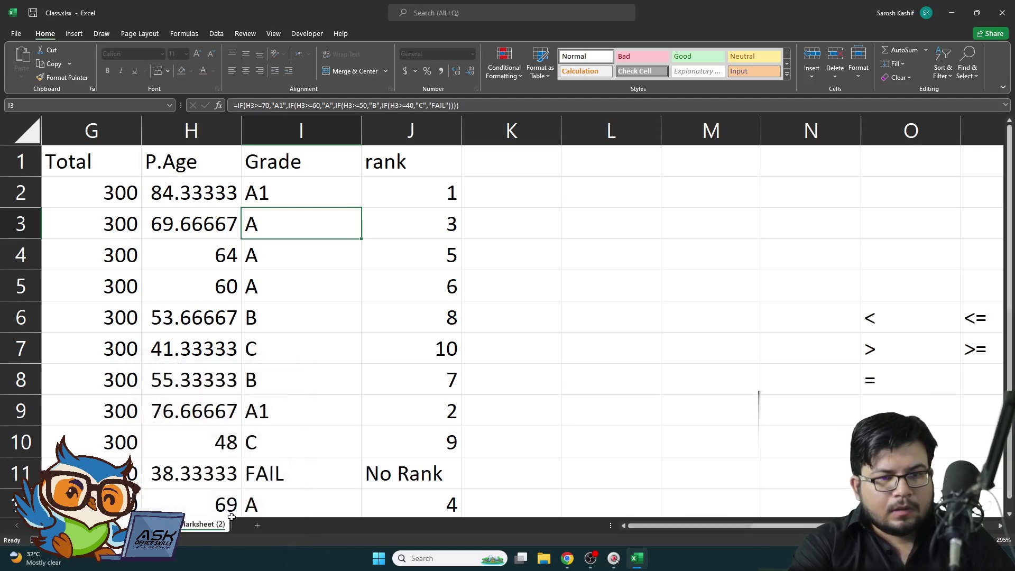
Step: Rename the copied Marksheet (2) sheet as "Marksheet Vlookup"
{"action": "double_click", "coordinate": [210, 523]}
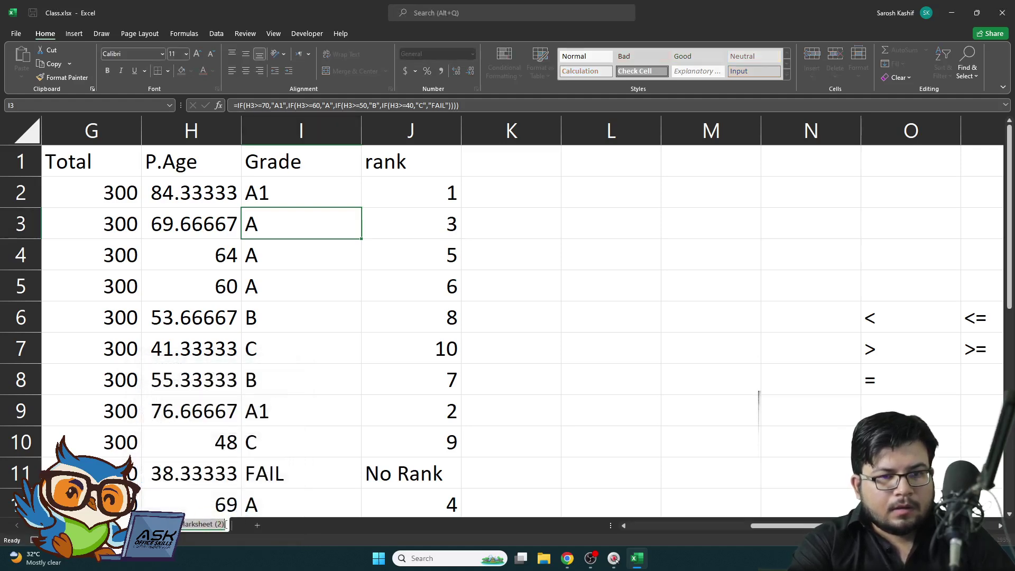
{"action": "key", "text": "shift+Left"}
{"action": "key", "text": "shift+Left"}
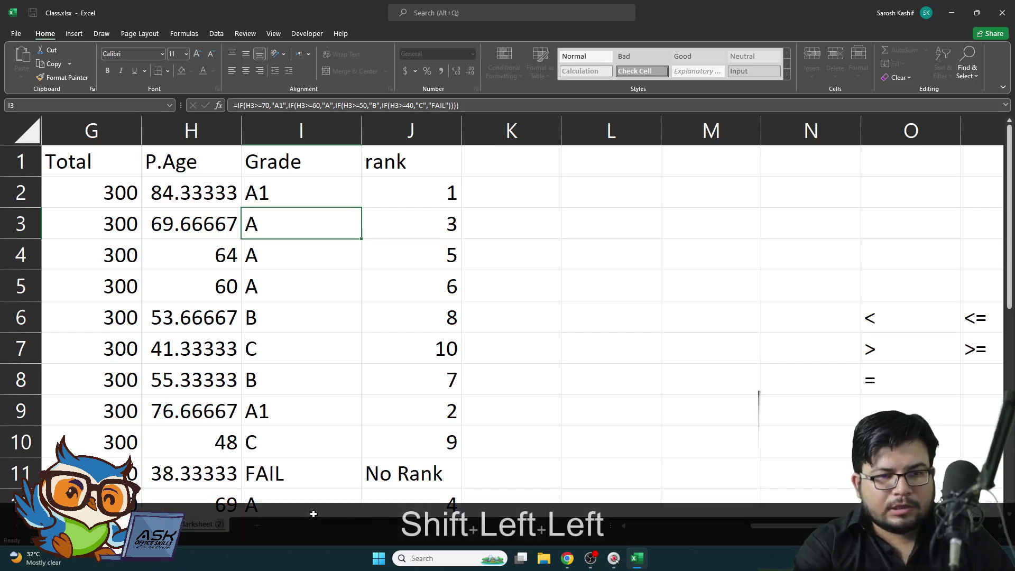
{"action": "key", "text": "BackSpace"}
{"action": "key", "text": "BackSpace"}
{"action": "type", "text": "VL"}
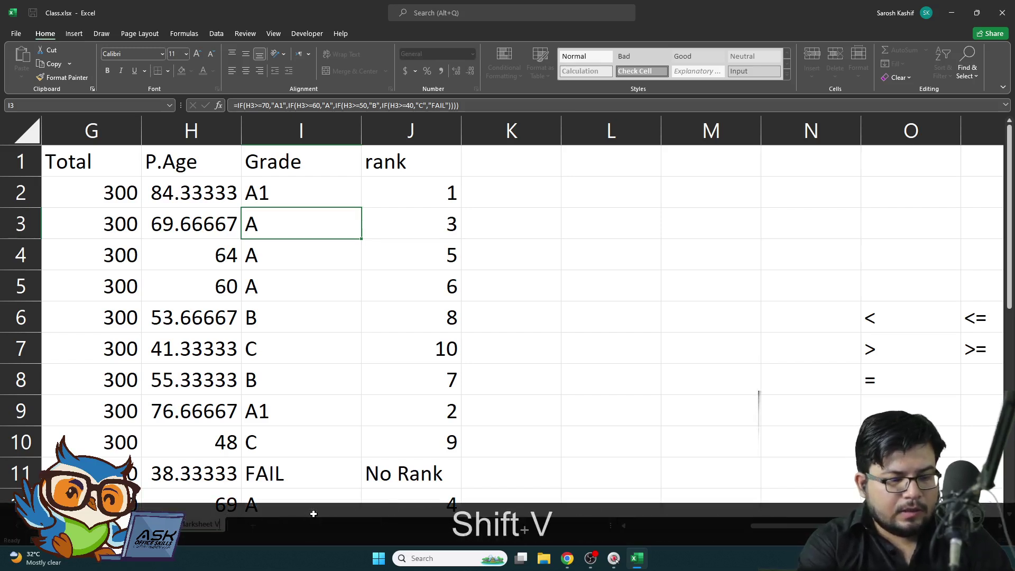
{"action": "type", "text": "ookup"}
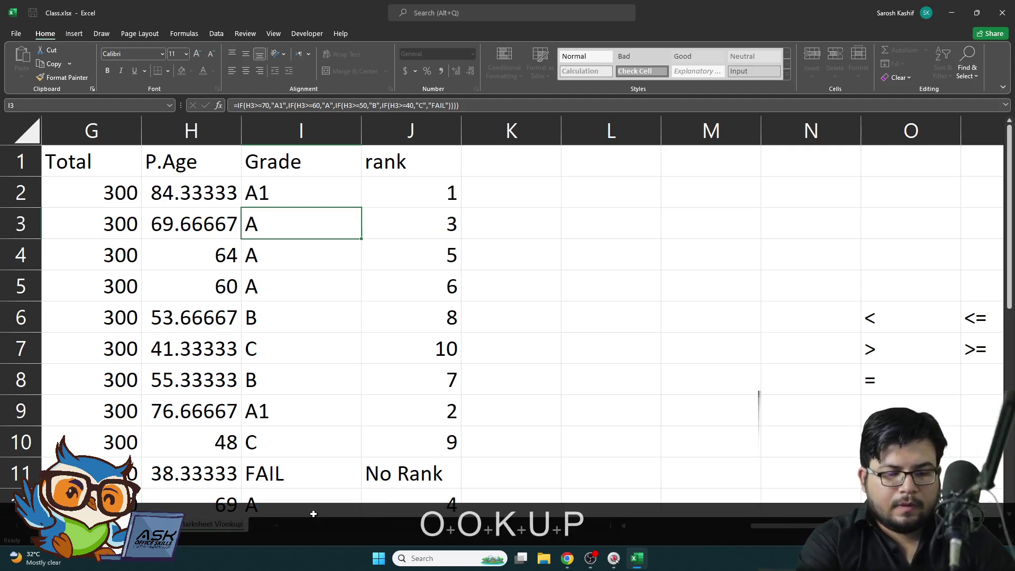
{"action": "key", "text": "Return"}
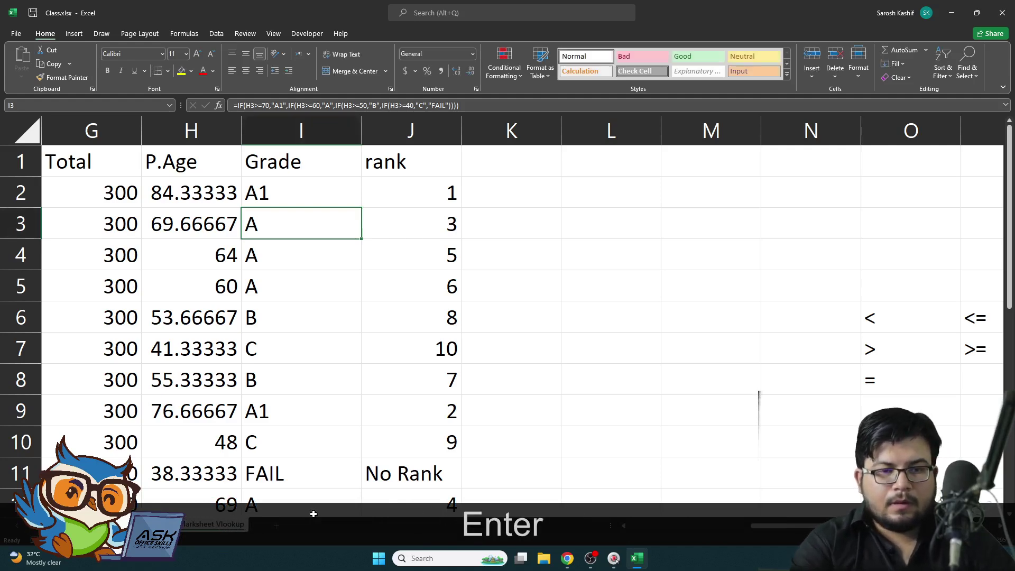
Step: Clear the grades in I2:I12, the ranks in J2:J12 and the rank header in J1
{"action": "left_click", "coordinate": [302, 197]}
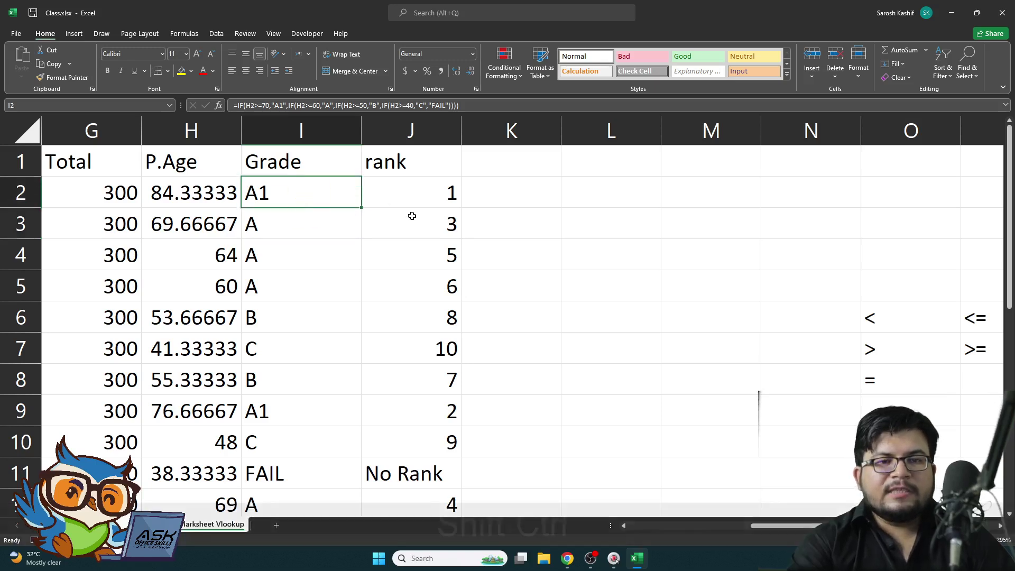
{"action": "key", "text": "shift+ctrl+Down"}
{"action": "key", "text": "Delete"}
{"action": "key", "text": "Right"}
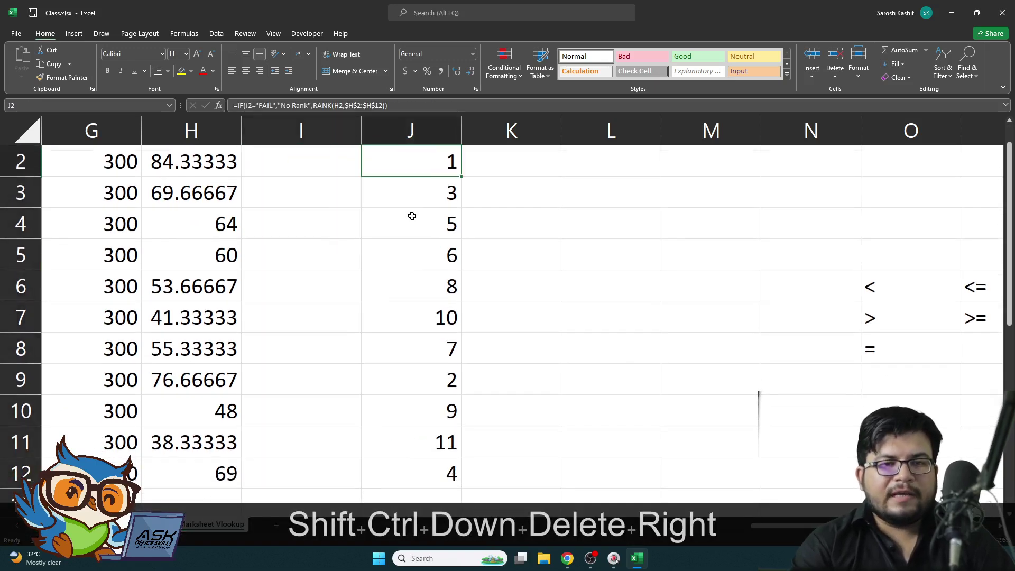
{"action": "key", "text": "ctrl+shift+Down"}
{"action": "key", "text": "Delete"}
{"action": "key", "text": "Up"}
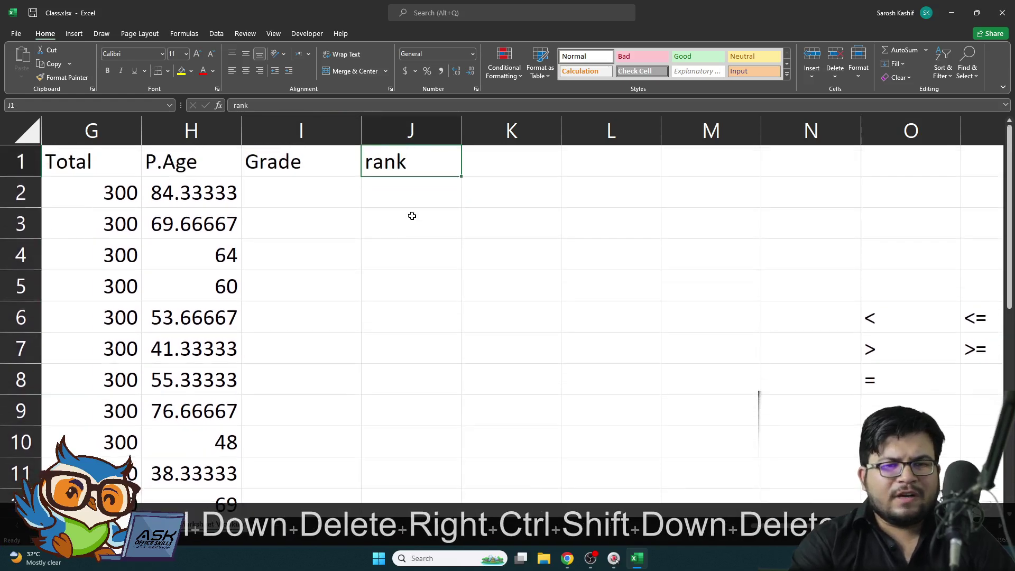
{"action": "key", "text": "Delete"}
{"action": "key", "text": "Left"}
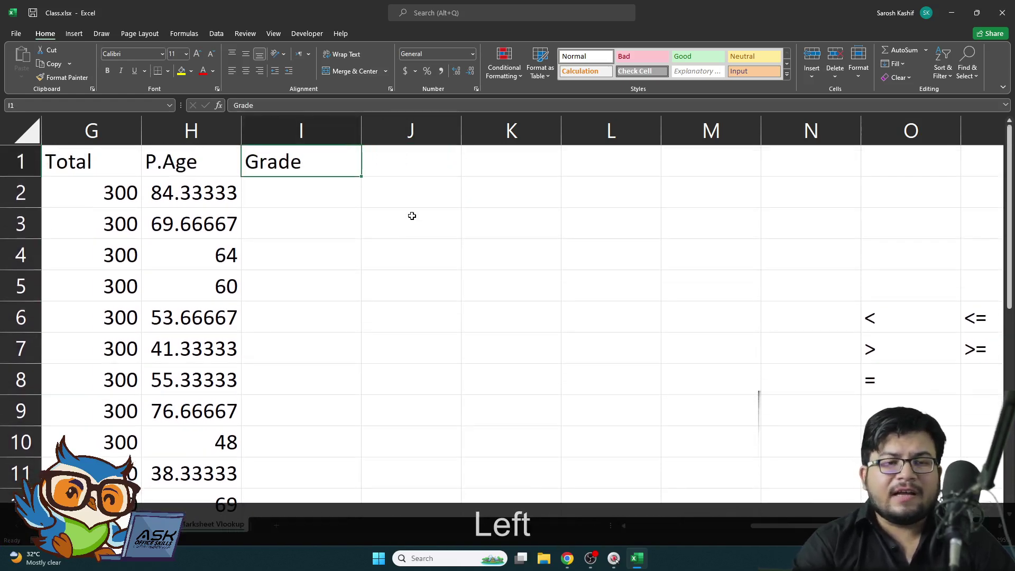
Step: Delete the Grade, Percentage and Obt Marks formula notes and the legend beneath them in columns O and P, starting at row 15
{"action": "scroll", "coordinate": [835, 362], "scroll_direction": "down", "scroll_amount": 1}
{"action": "scroll", "coordinate": [835, 361], "scroll_direction": "down", "scroll_amount": 3}
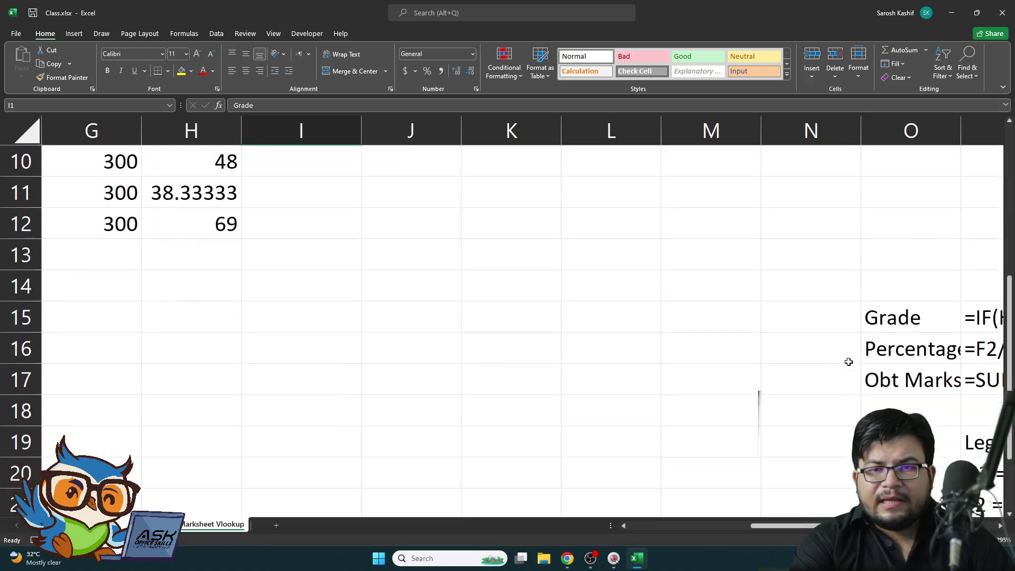
{"action": "left_click", "coordinate": [882, 321]}
{"action": "key", "text": "ctrl+shift+Right"}
{"action": "key", "text": "ctrl+shift+Down"}
{"action": "key", "text": "ctrl+shift+Down"}
{"action": "key", "text": "ctrl+shift+Down"}
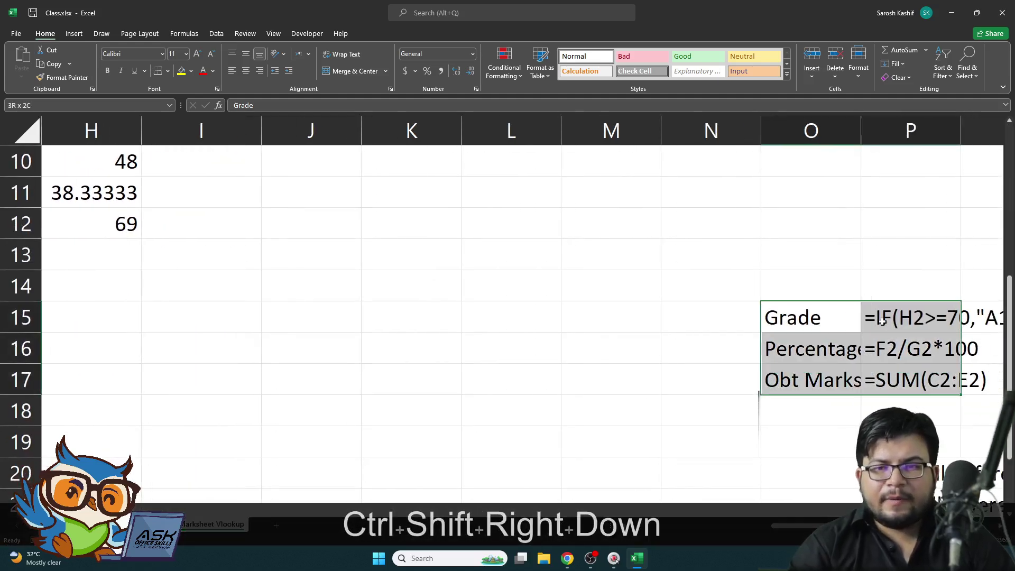
{"action": "key", "text": "Delete"}
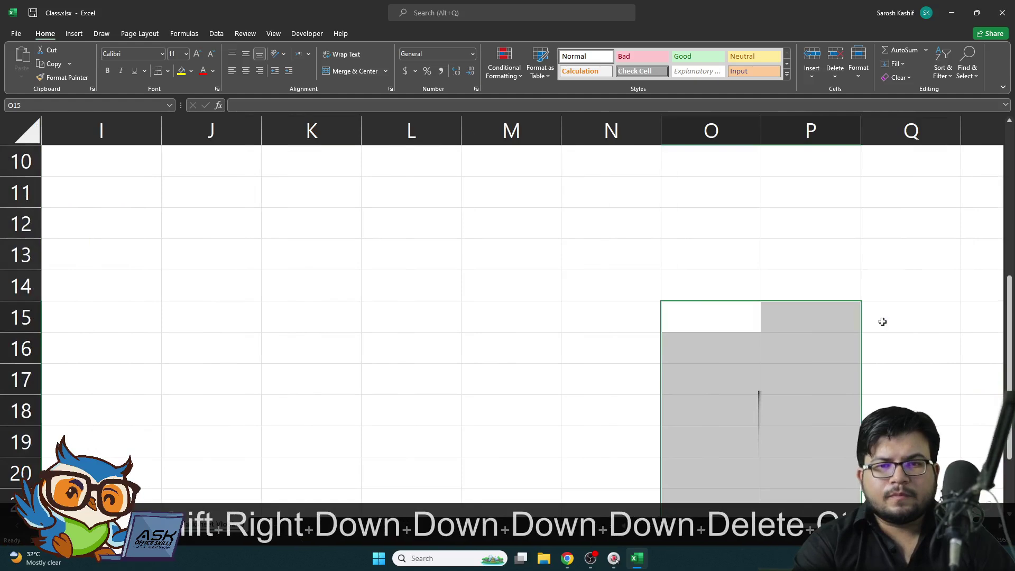
Step: Clear the comparison operators and the %age and Grade table in O3:R8 of the Marksheet Vlookup sheet
{"action": "key", "text": "ctrl+Up"}
{"action": "key", "text": "Up"}
{"action": "key", "text": "Up"}
{"action": "key", "text": "Up"}
{"action": "key", "text": "Up"}
{"action": "key", "text": "Up"}
{"action": "key", "text": "Up"}
{"action": "key", "text": "Up"}
{"action": "key", "text": "Down"}
{"action": "key", "text": "shift+Right"}
{"action": "key", "text": "shift+Right"}
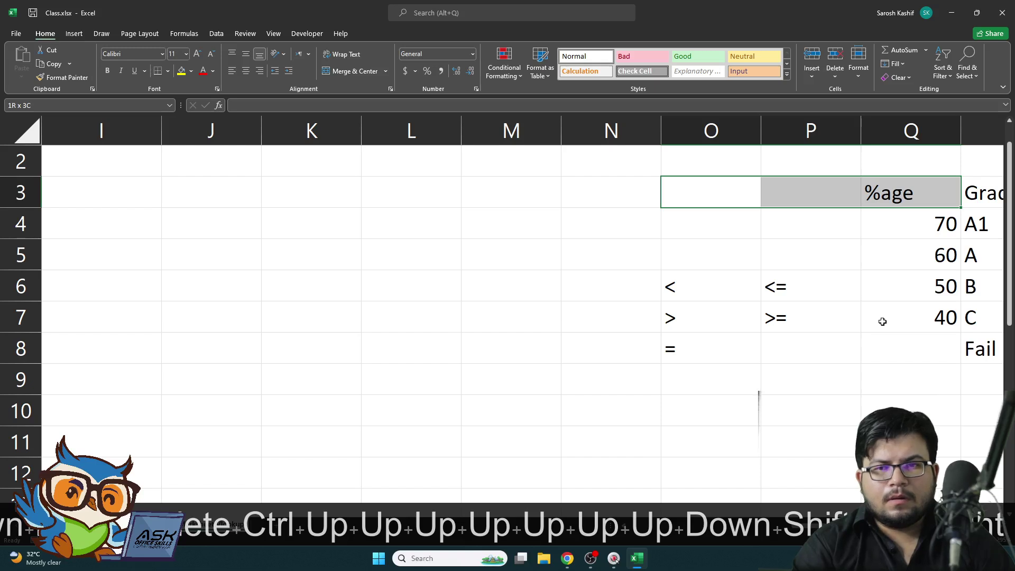
{"action": "key", "text": "ctrl+shift+Right"}
{"action": "key", "text": "ctrl+shift+Down"}
{"action": "key", "text": "ctrl+shift+Down"}
{"action": "key", "text": "Delete"}
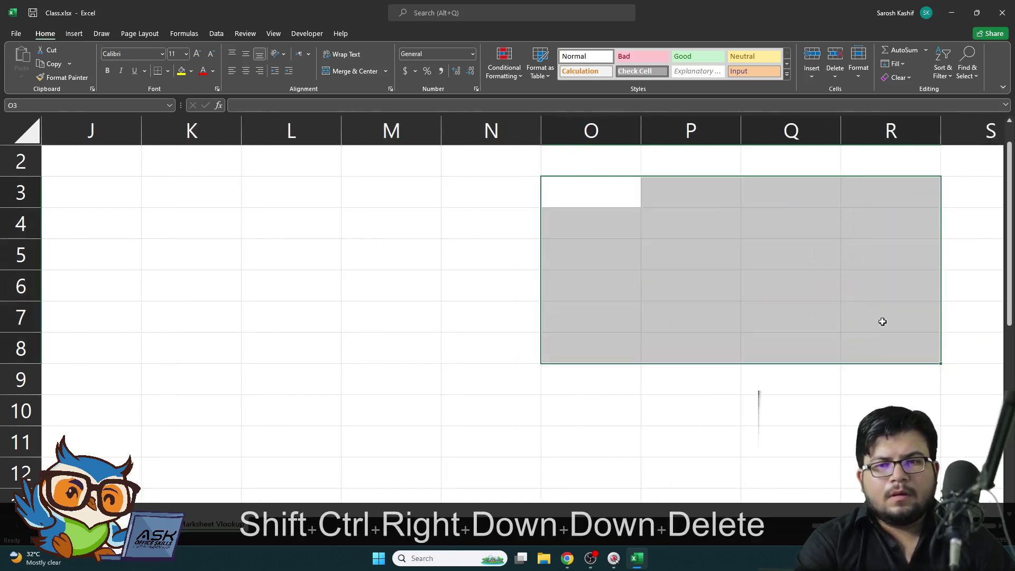
{"action": "key", "text": "Left"}
{"action": "key", "text": "Right"}
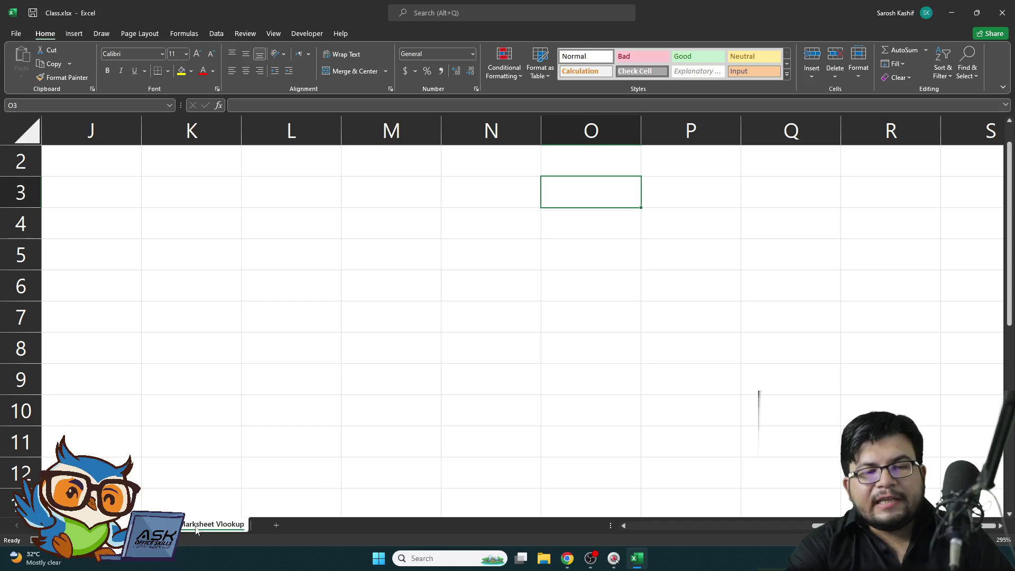
Step: Switch to the original Marksheet sheet and delete its %age and Grade table in Q3:R8
{"action": "left_click", "coordinate": [212, 525]}
{"action": "left_click", "coordinate": [817, 323]}
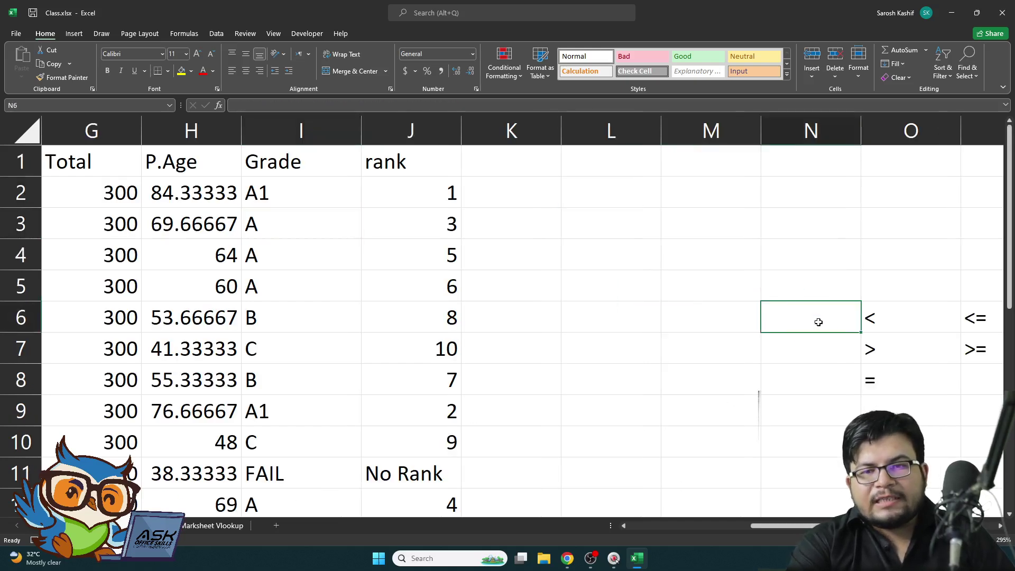
{"action": "key", "text": "Right"}
{"action": "key", "text": "Right"}
{"action": "key", "text": "Right"}
{"action": "key", "text": "Right"}
{"action": "key", "text": "Left"}
{"action": "key", "text": "Up"}
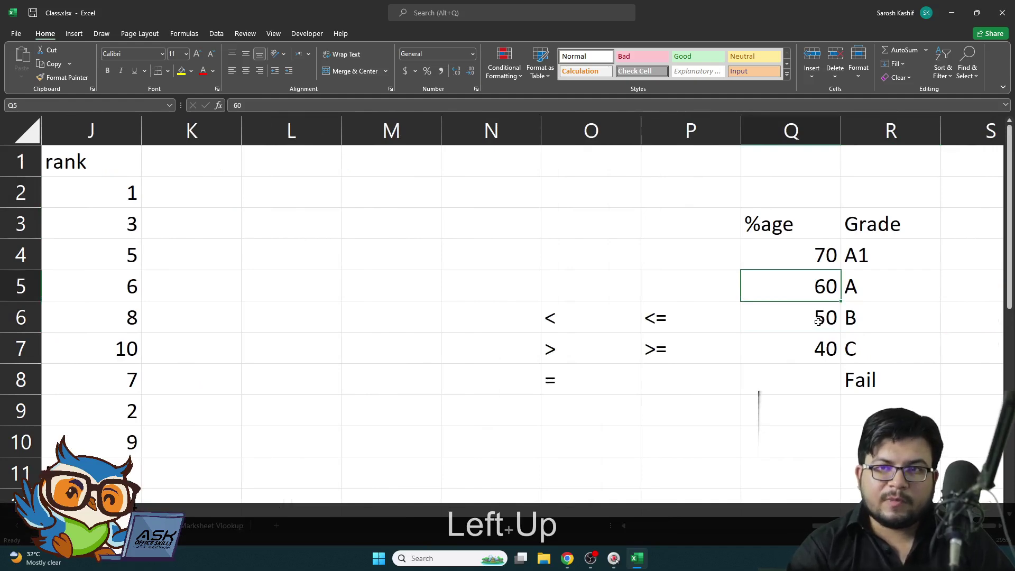
{"action": "key", "text": "Up"}
{"action": "key", "text": "Up"}
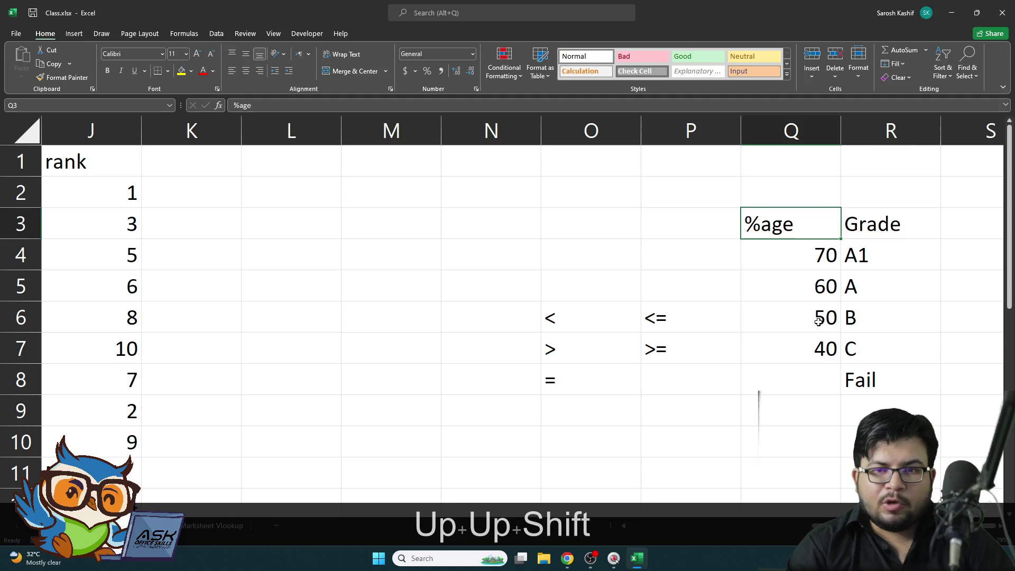
{"action": "key", "text": "shift+Right"}
{"action": "key", "text": "shift+Down"}
{"action": "key", "text": "shift+Down"}
{"action": "key", "text": "shift+Down"}
{"action": "key", "text": "shift+Down"}
{"action": "key", "text": "shift+Down"}
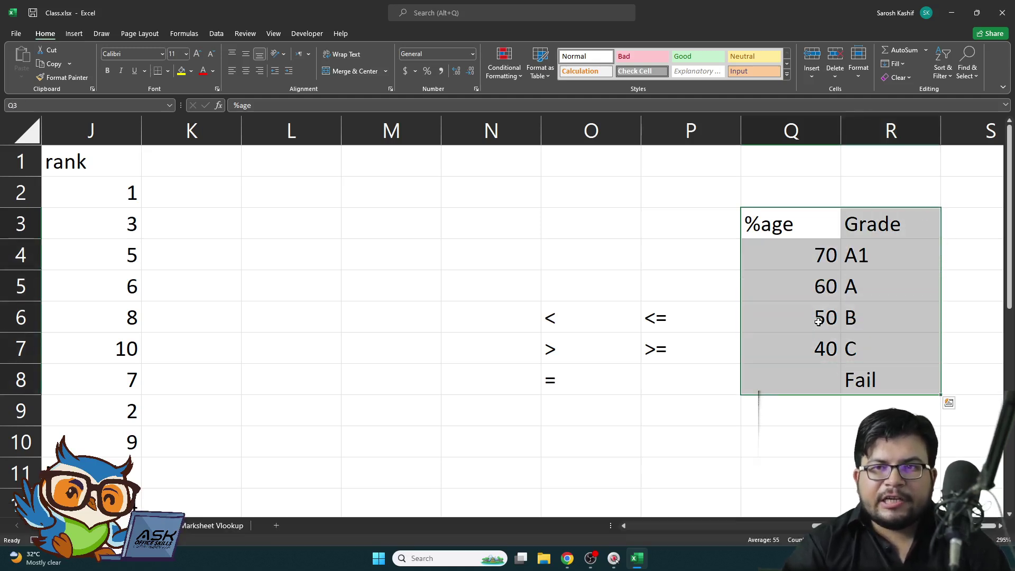
{"action": "key", "text": "Delete"}
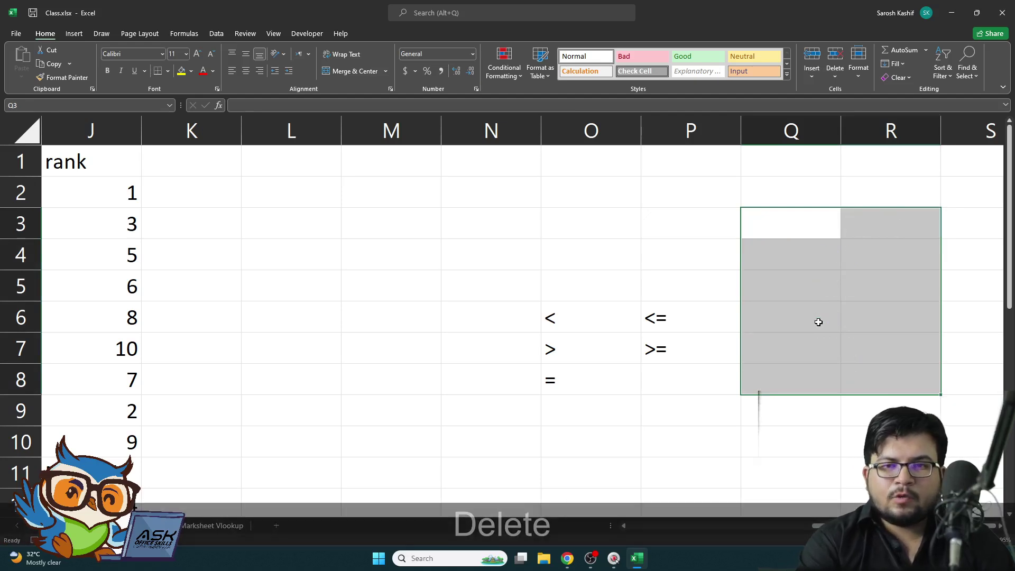
Step: Examine the Grade and rank columns of the Marksheet sheet with its %age table cleared
{"action": "key", "text": "Left"}
{"action": "key", "text": "Left"}
{"action": "key", "text": "Left"}
{"action": "key", "text": "Left"}
{"action": "key", "text": "Left"}
{"action": "key", "text": "Left"}
{"action": "key", "text": "Left"}
{"action": "key", "text": "Left"}
{"action": "key", "text": "Left"}
{"action": "key", "text": "Left"}
{"action": "key", "text": "Left"}
{"action": "key", "text": "Right"}
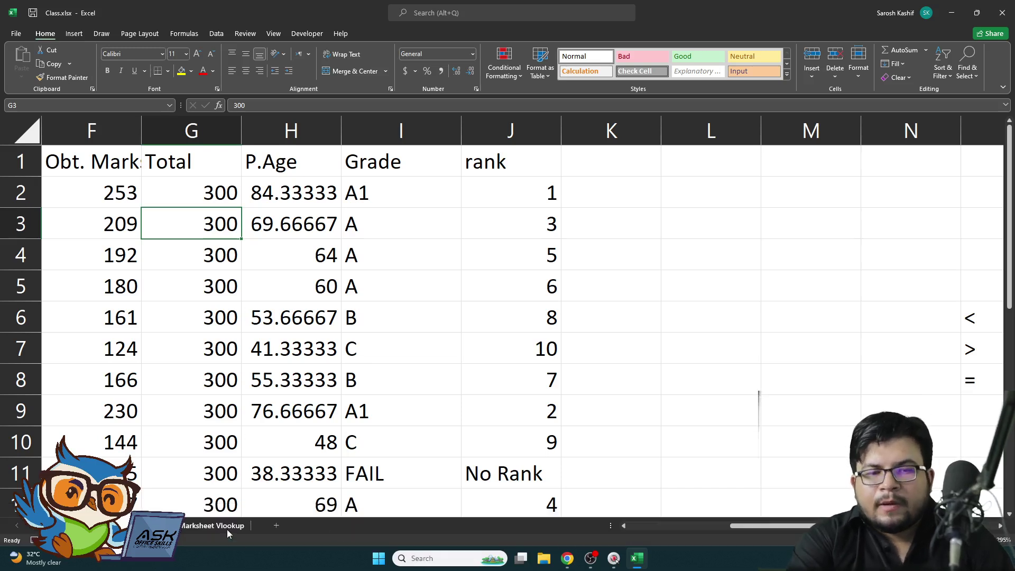
Step: Return to the Marksheet Vlookup sheet and enter the headers "P.age" in N3 and "Grade" in O3
{"action": "key", "text": "Right"}
{"action": "key", "text": "Right"}
{"action": "key", "text": "Right"}
{"action": "key", "text": "Right"}
{"action": "key", "text": "Right"}
{"action": "key", "text": "Right"}
{"action": "key", "text": "Right"}
{"action": "key", "text": "Right"}
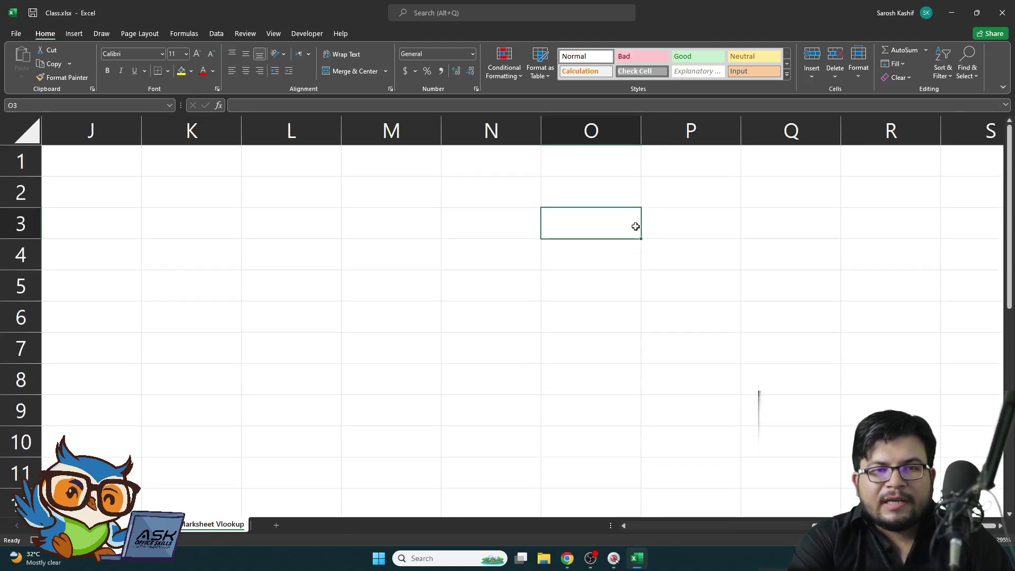
{"action": "left_click", "coordinate": [600, 221]}
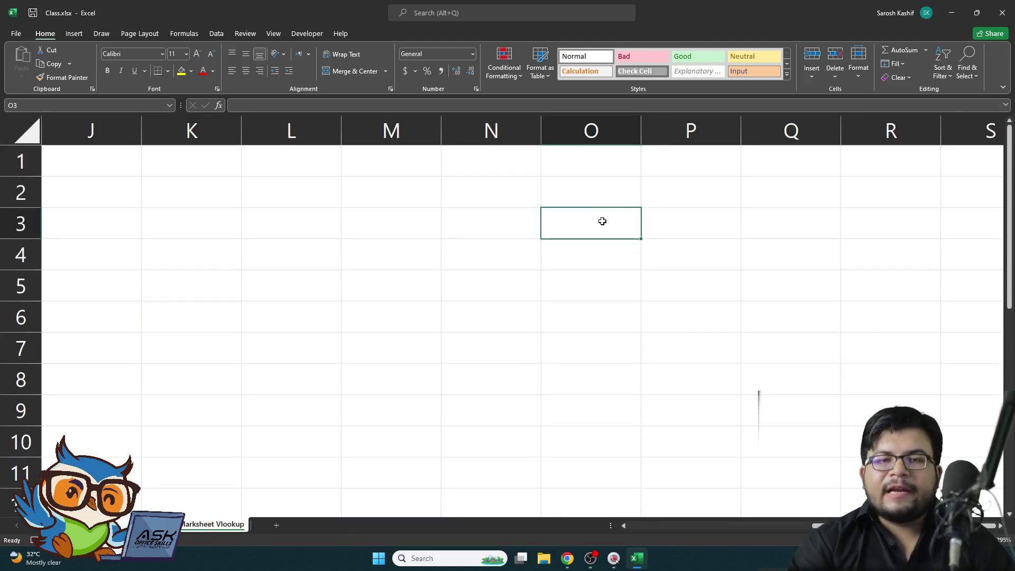
{"action": "key", "text": "Left"}
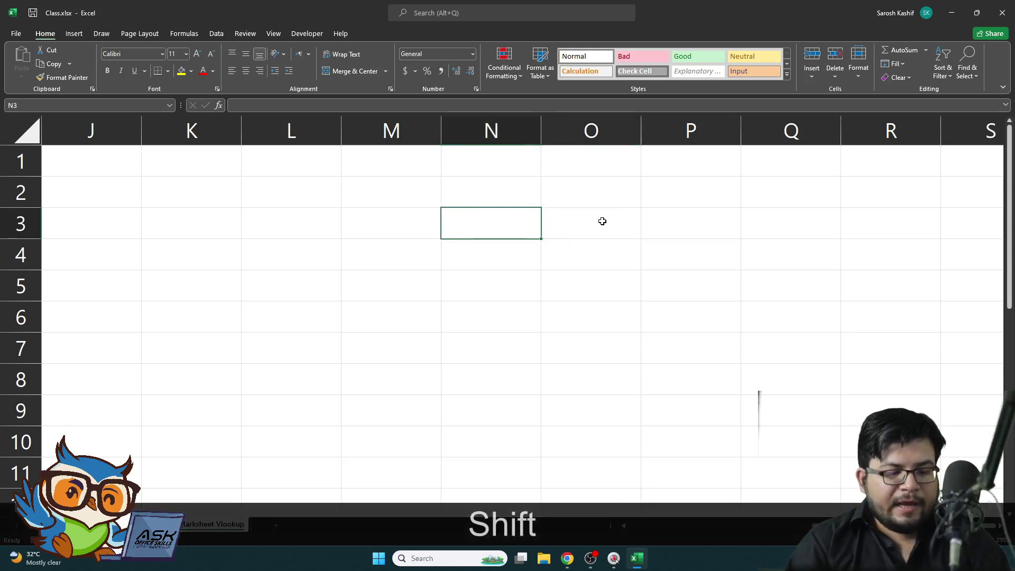
{"action": "type", "text": "Page"}
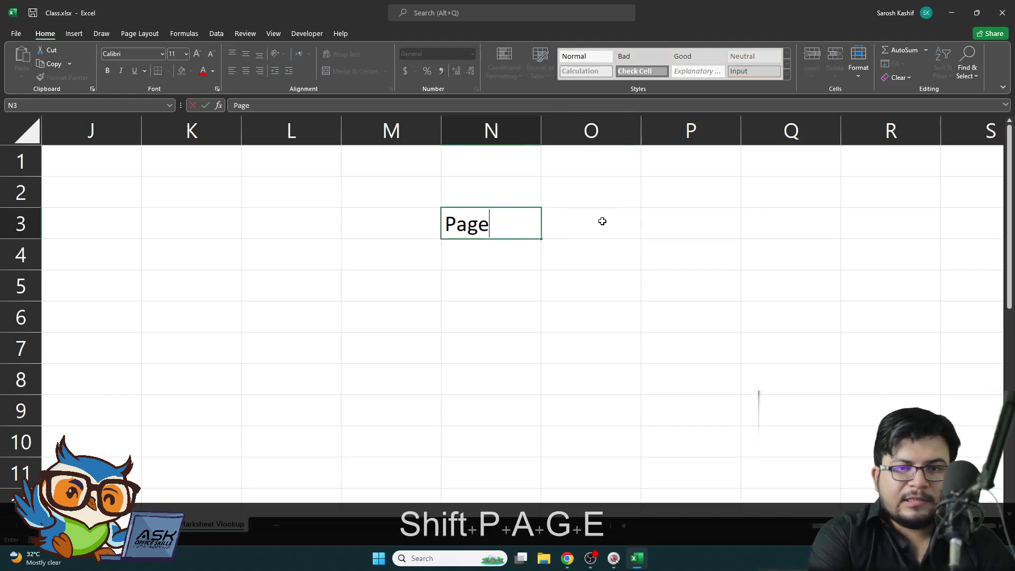
{"action": "key", "text": "F2"}
{"action": "key", "text": "Left"}
{"action": "key", "text": "Left"}
{"action": "key", "text": "Left"}
{"action": "type", "text": "."}
{"action": "key", "text": "Tab"}
{"action": "type", "text": "Gra"}
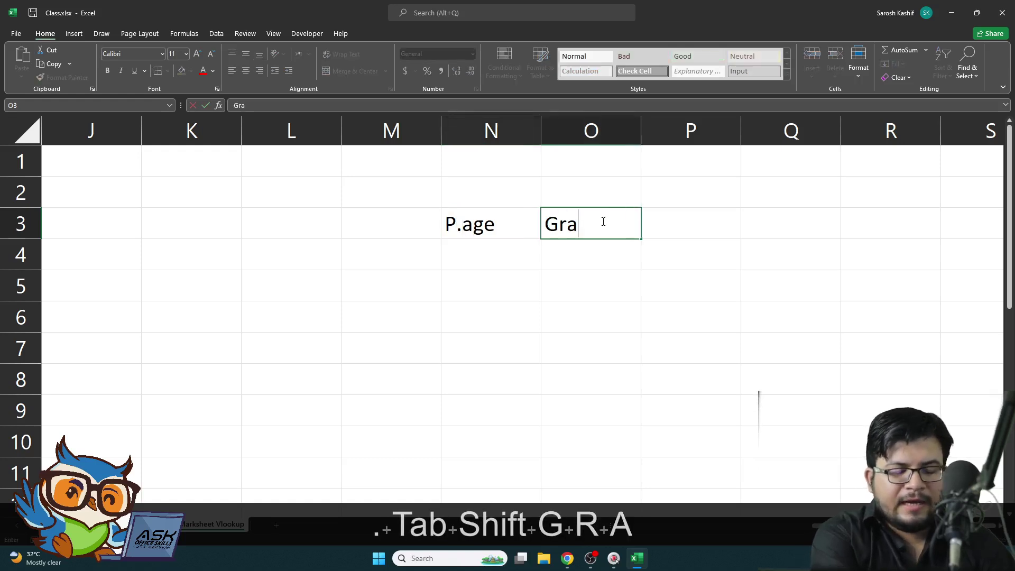
{"action": "type", "text": "de"}
{"action": "key", "text": "Return"}
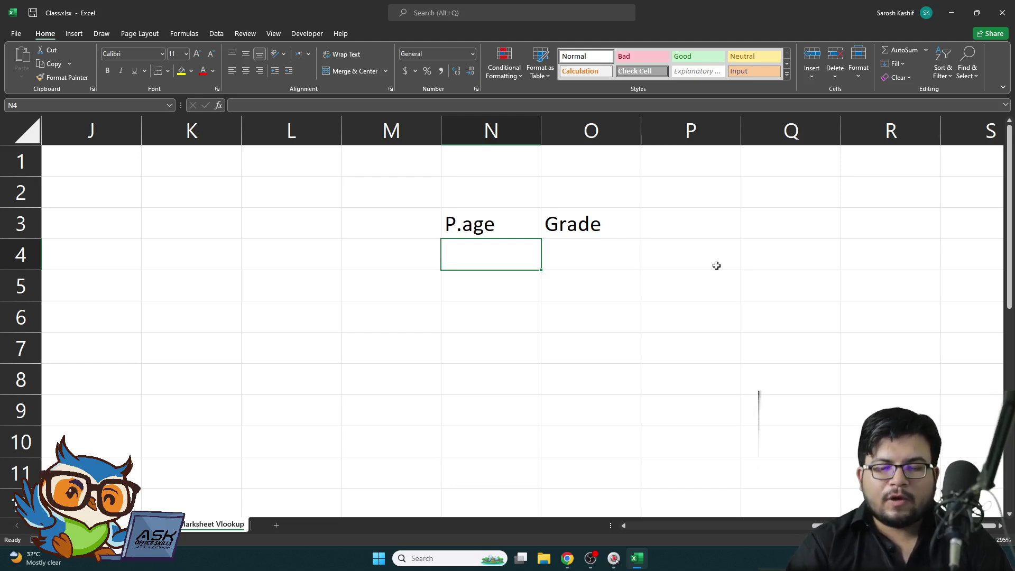
Step: Enter the percentage thresholds 0, 40, 50, 60, 70 and 80 in N4:N9 under P.age
{"action": "type", "text": "0"}
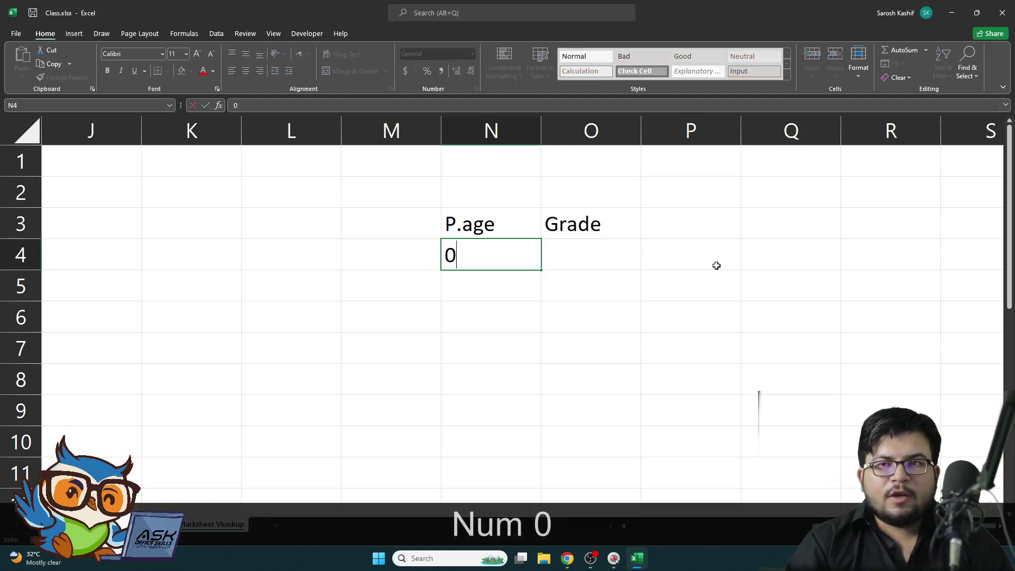
{"action": "key", "text": "Return"}
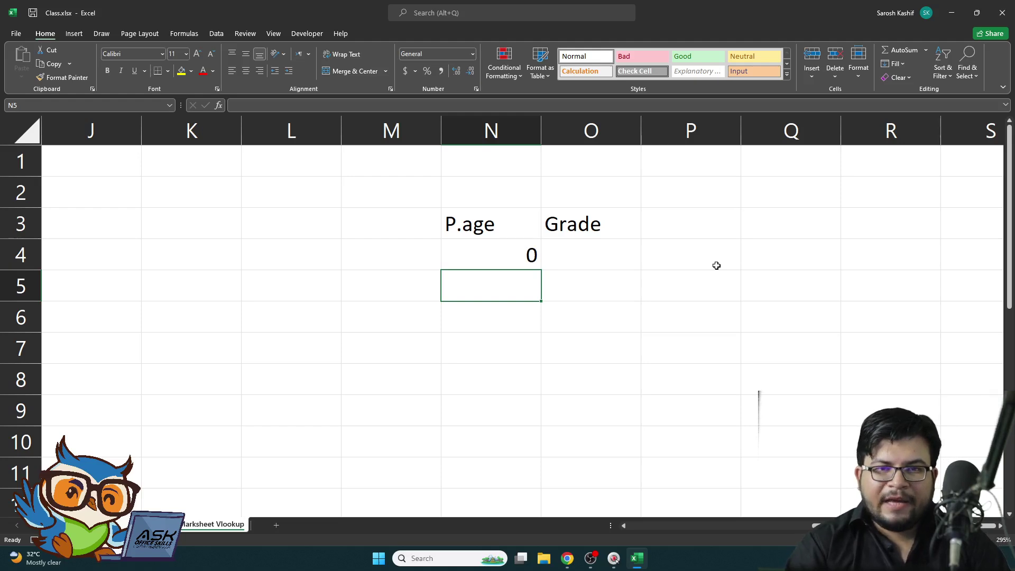
{"action": "type", "text": "40"}
{"action": "key", "text": "Return"}
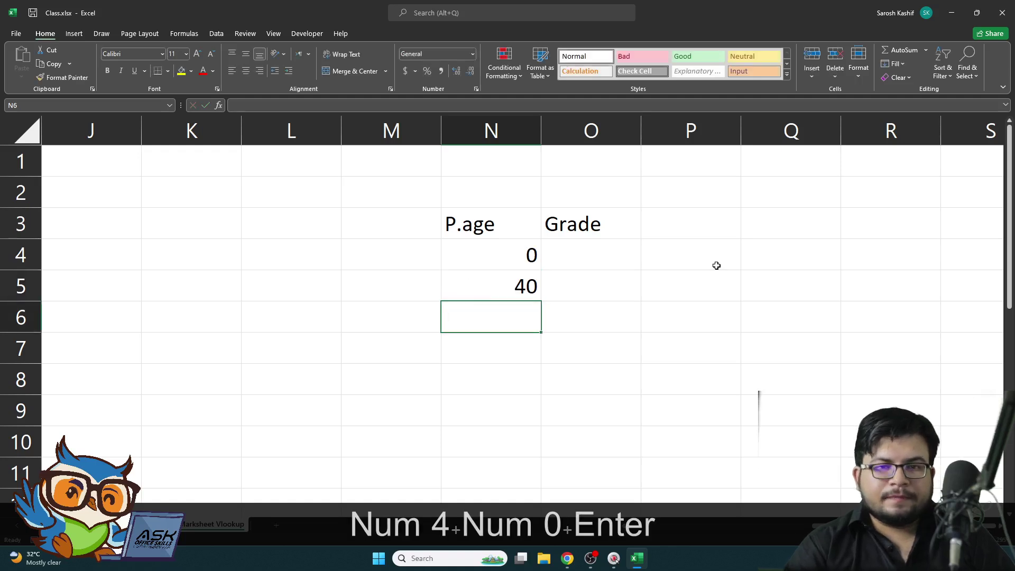
{"action": "type", "text": "50"}
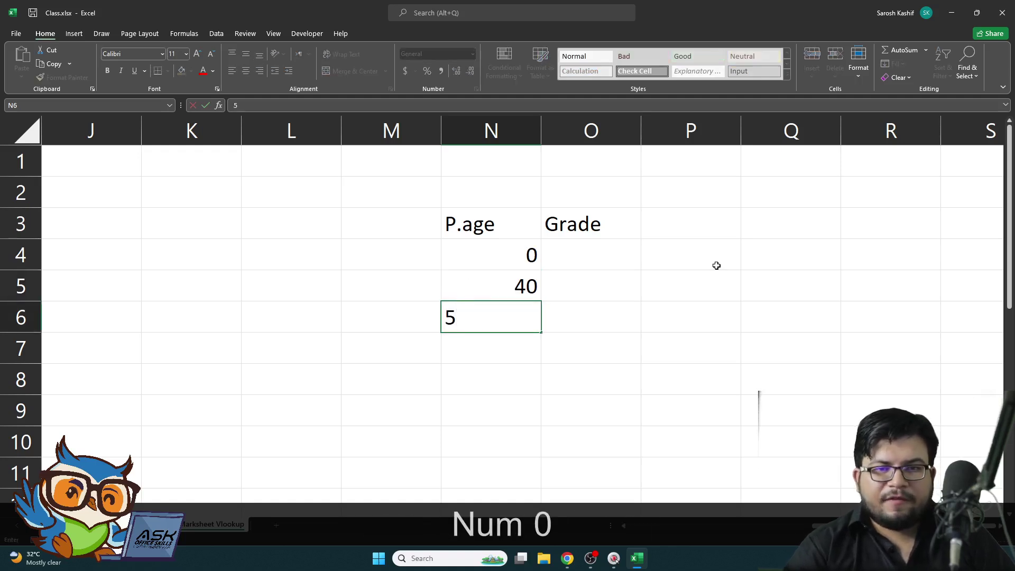
{"action": "key", "text": "Return"}
{"action": "type", "text": "60"}
{"action": "key", "text": "Return"}
{"action": "type", "text": "70"}
{"action": "key", "text": "Return"}
{"action": "type", "text": "80"}
{"action": "key", "text": "Return"}
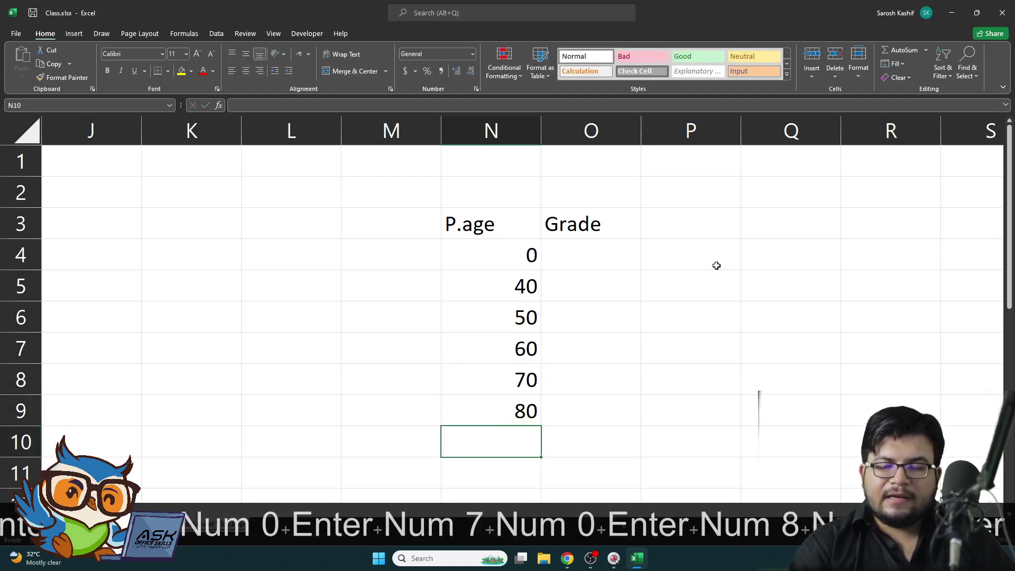
Step: Enter "Fail" in O4 as the grade for the 0 threshold
{"action": "key", "text": "Right"}
{"action": "key", "text": "Up"}
{"action": "key", "text": "Up"}
{"action": "key", "text": "Up"}
{"action": "key", "text": "Up"}
{"action": "key", "text": "Up"}
{"action": "key", "text": "Up"}
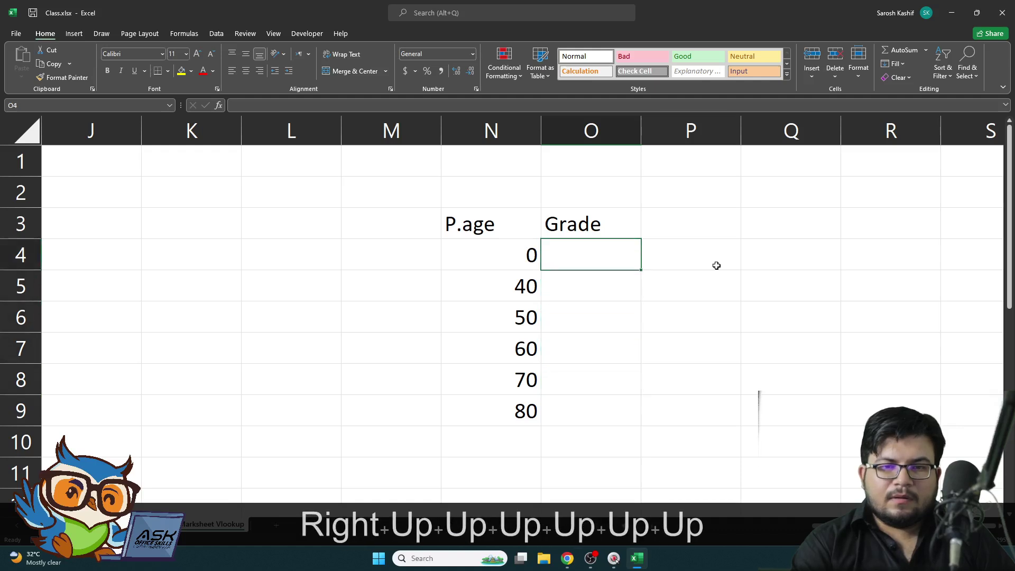
{"action": "type", "text": "Fail"}
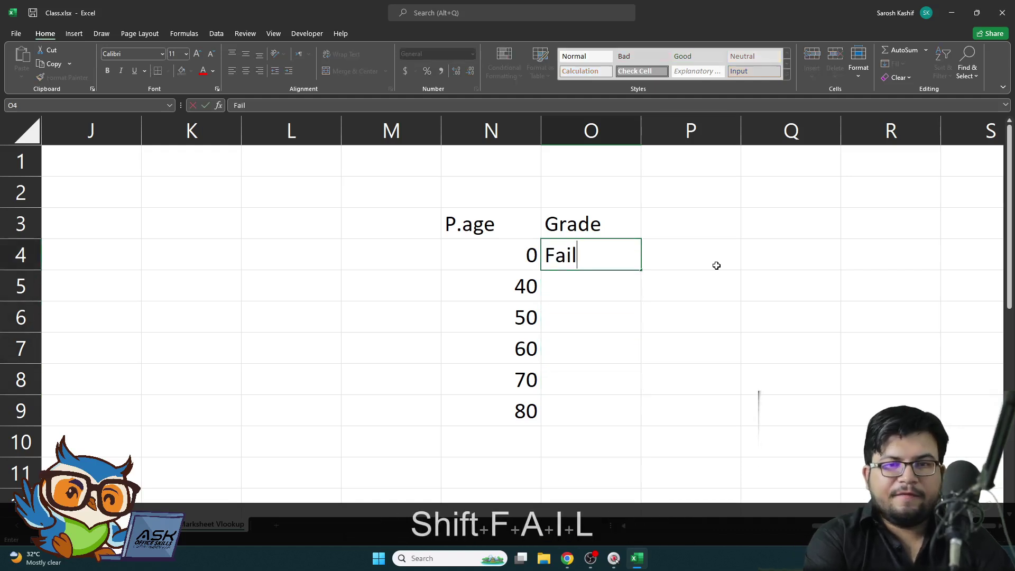
{"action": "key", "text": "Return"}
Step: Fill in the remaining grades from O9 up to O5 as A1, A, B, C and D
{"action": "key", "text": "Down"}
{"action": "key", "text": "Down"}
{"action": "key", "text": "Down"}
{"action": "key", "text": "Down"}
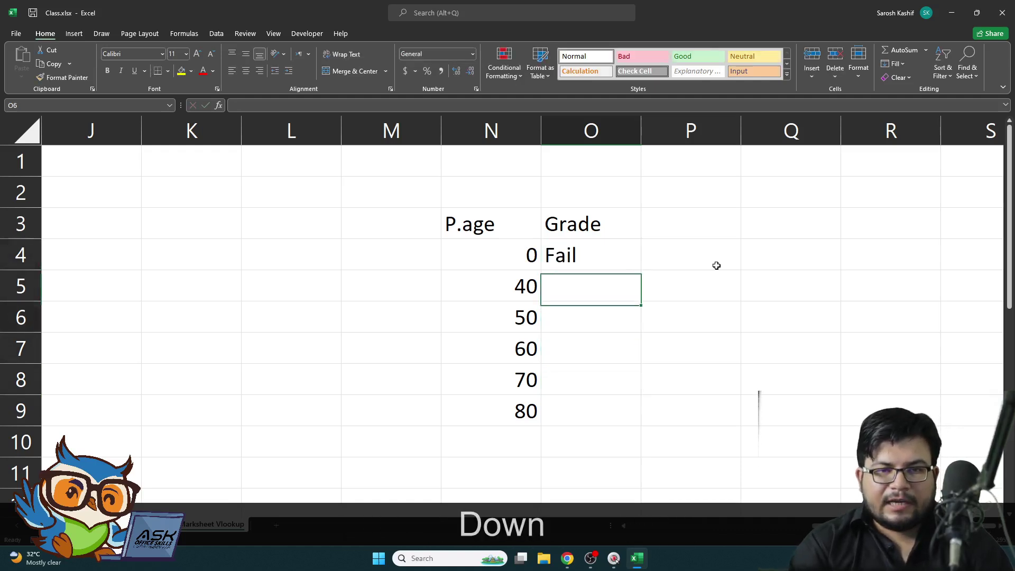
{"action": "type", "text": "A1"}
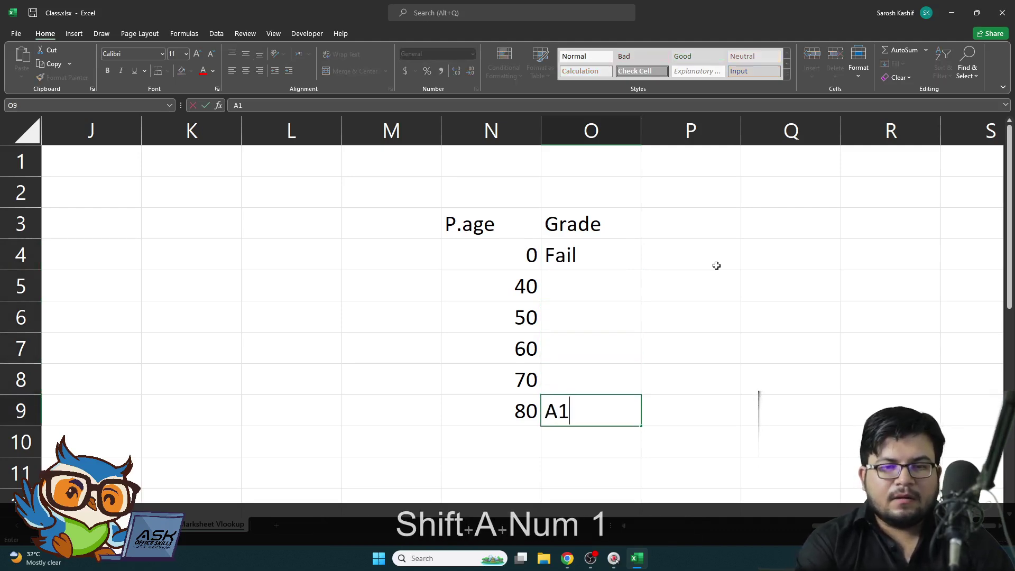
{"action": "key", "text": "shift+Return"}
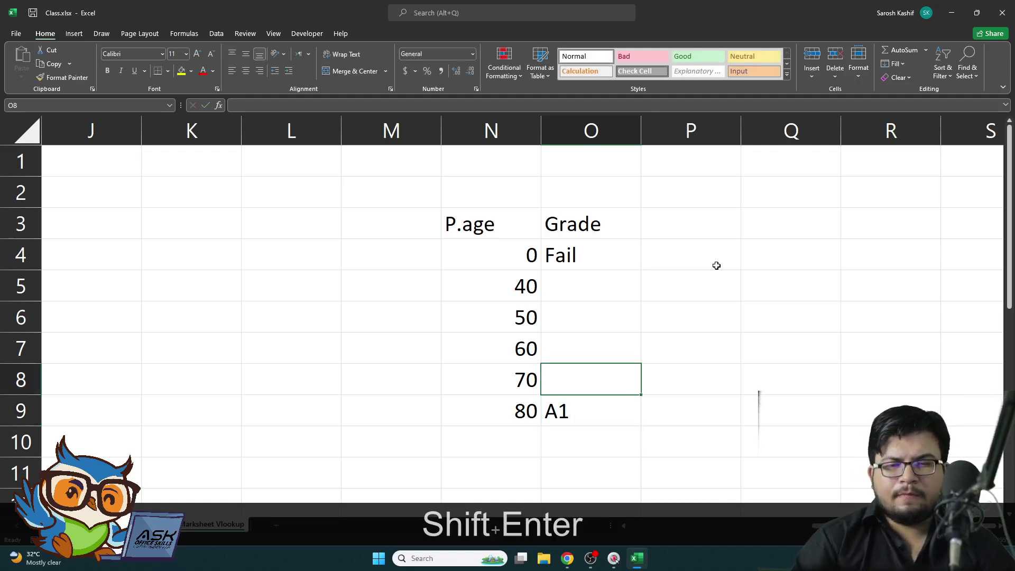
{"action": "type", "text": "A"}
{"action": "key", "text": "BackSpace"}
{"action": "key", "text": "shift+Return"}
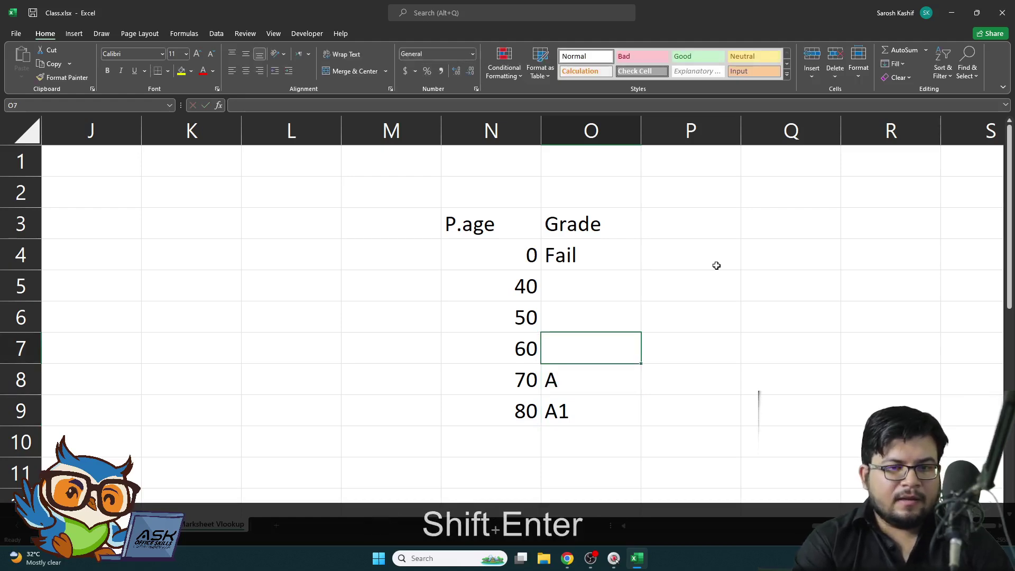
{"action": "type", "text": "B"}
{"action": "key", "text": "shift+Return"}
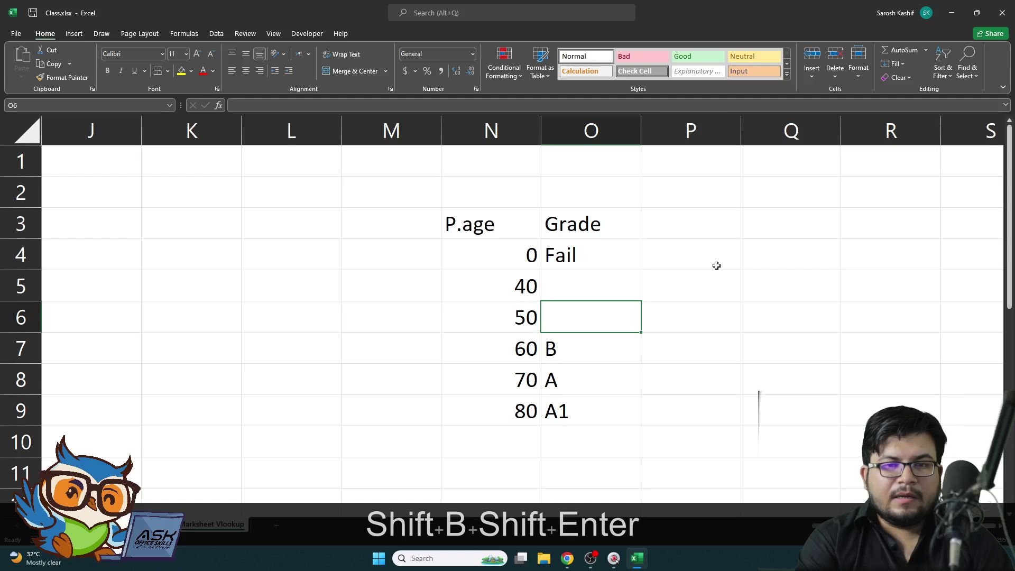
{"action": "type", "text": "C"}
{"action": "key", "text": "shift+Return"}
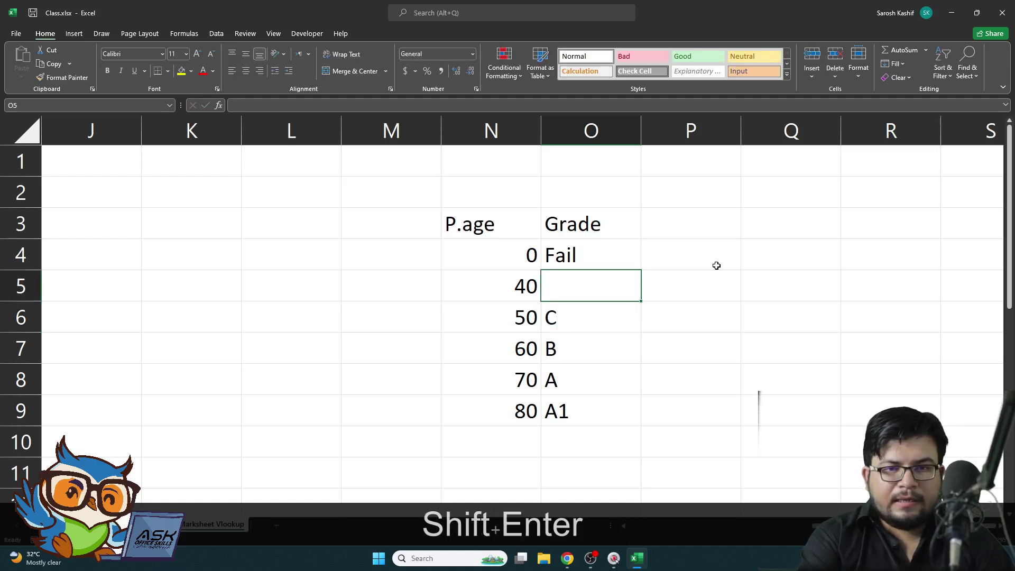
{"action": "type", "text": "D"}
{"action": "key", "text": "Return"}
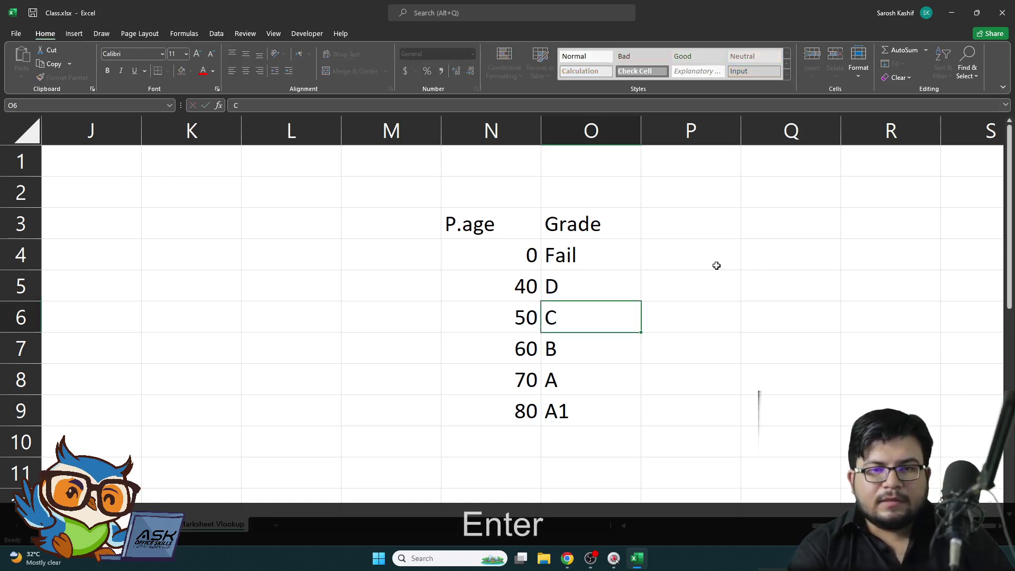
Step: Review each percentage threshold against its grade in the P.age and Grade table in N3:O9
{"action": "key", "text": "Up"}
{"action": "key", "text": "Up"}
{"action": "key", "text": "Up"}
{"action": "key", "text": "Down"}
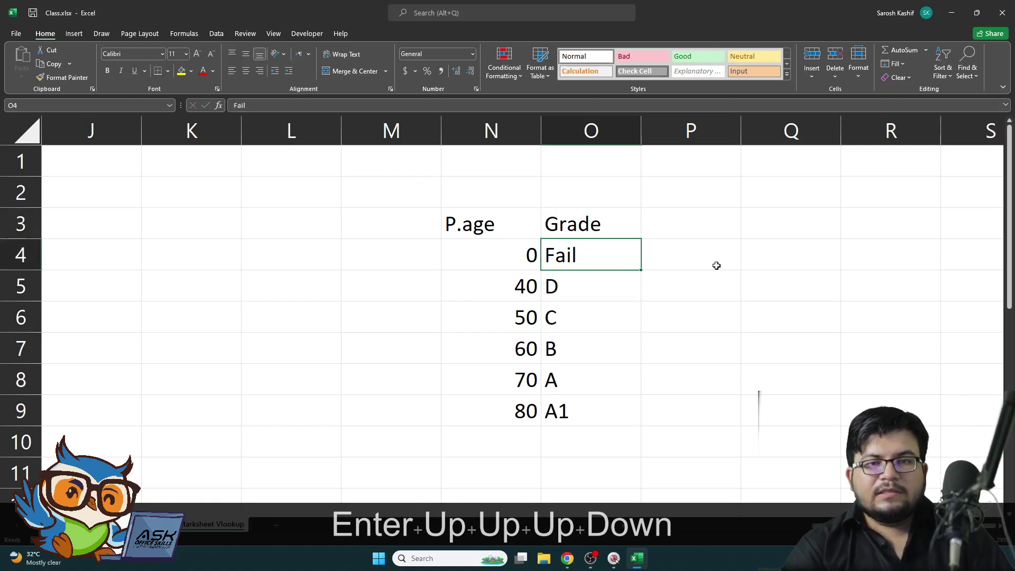
{"action": "key", "text": "Left"}
{"action": "key", "text": "Down"}
{"action": "key", "text": "Up"}
{"action": "key", "text": "Down"}
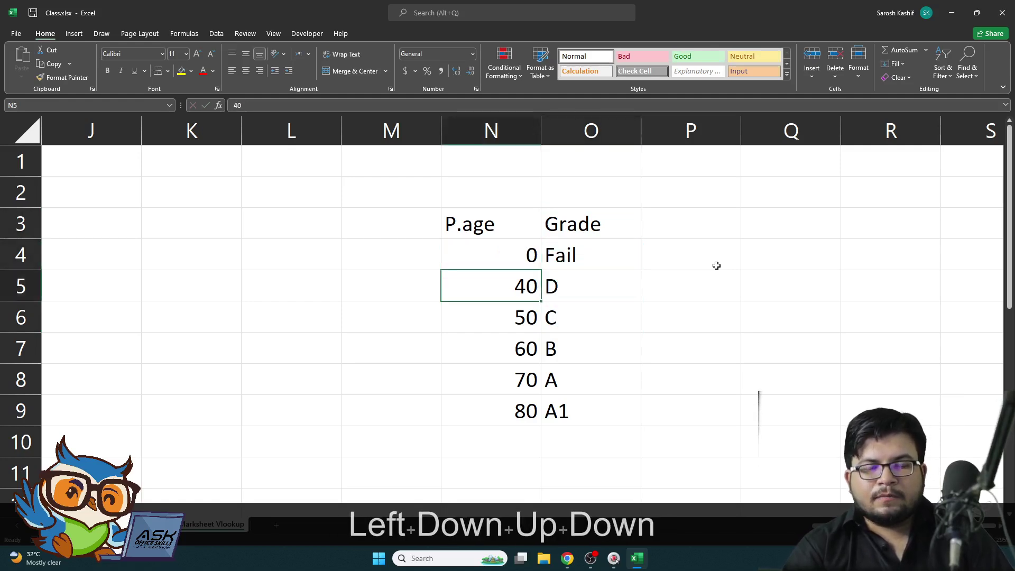
{"action": "key", "text": "Up"}
{"action": "key", "text": "Right"}
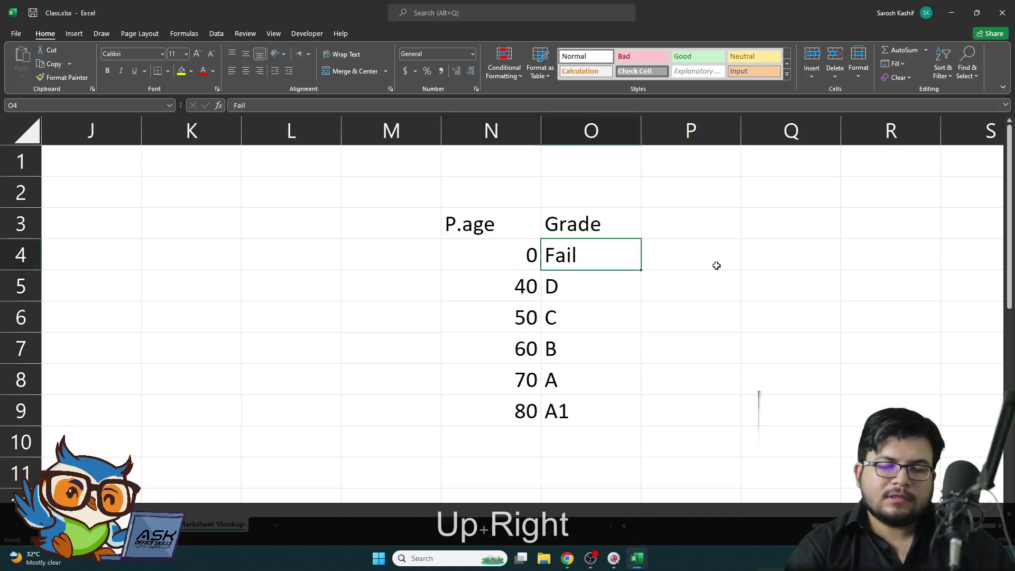
{"action": "key", "text": "Down"}
{"action": "key", "text": "Left"}
{"action": "key", "text": "Right"}
{"action": "key", "text": "Down"}
{"action": "key", "text": "Left"}
{"action": "key", "text": "Up"}
{"action": "key", "text": "Right"}
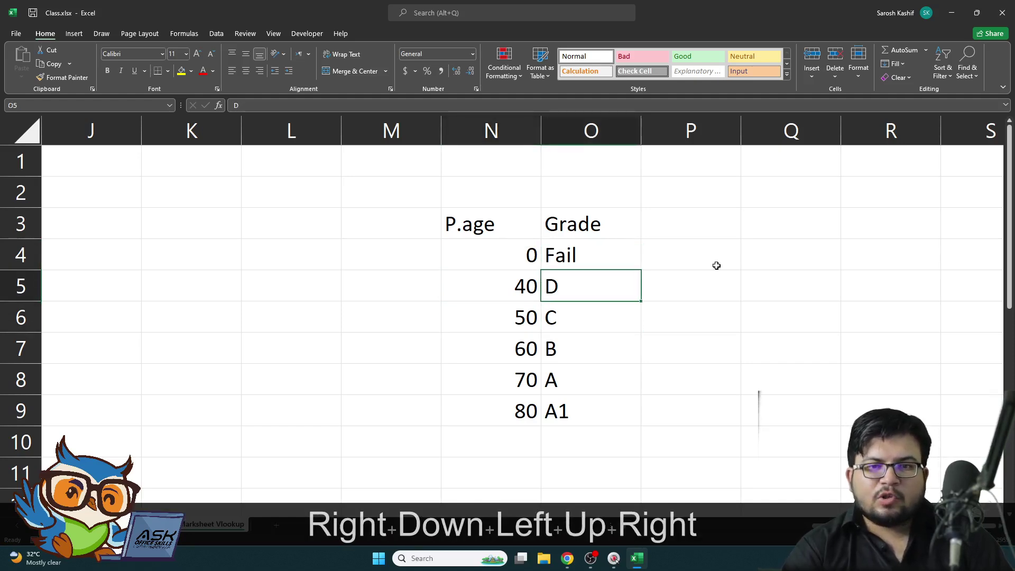
{"action": "key", "text": "Down"}
{"action": "key", "text": "Left"}
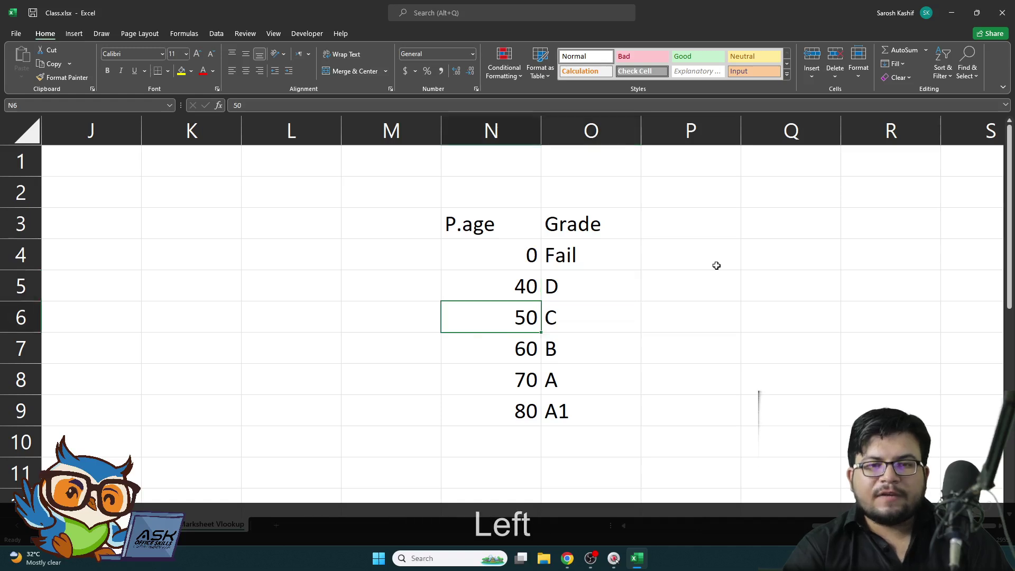
{"action": "key", "text": "Down"}
{"action": "key", "text": "Up"}
{"action": "key", "text": "Right"}
{"action": "key", "text": "Down"}
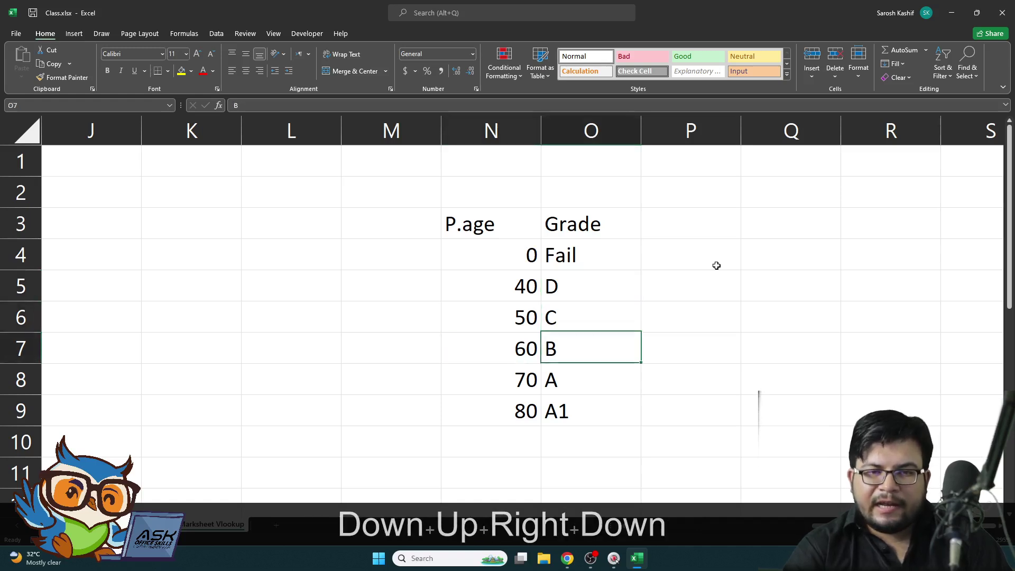
{"action": "key", "text": "Left"}
{"action": "key", "text": "Right"}
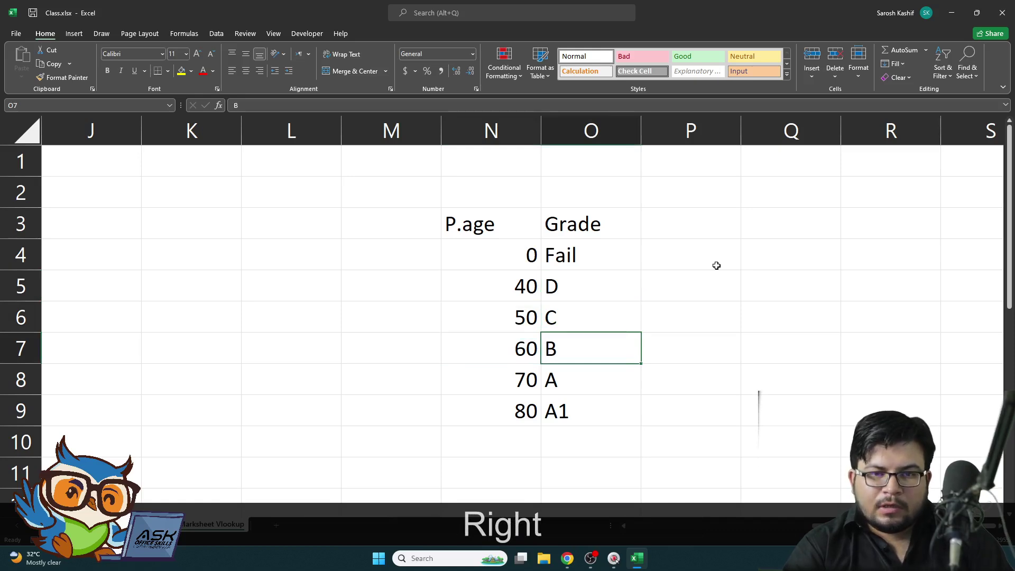
{"action": "key", "text": "Down"}
{"action": "key", "text": "Left"}
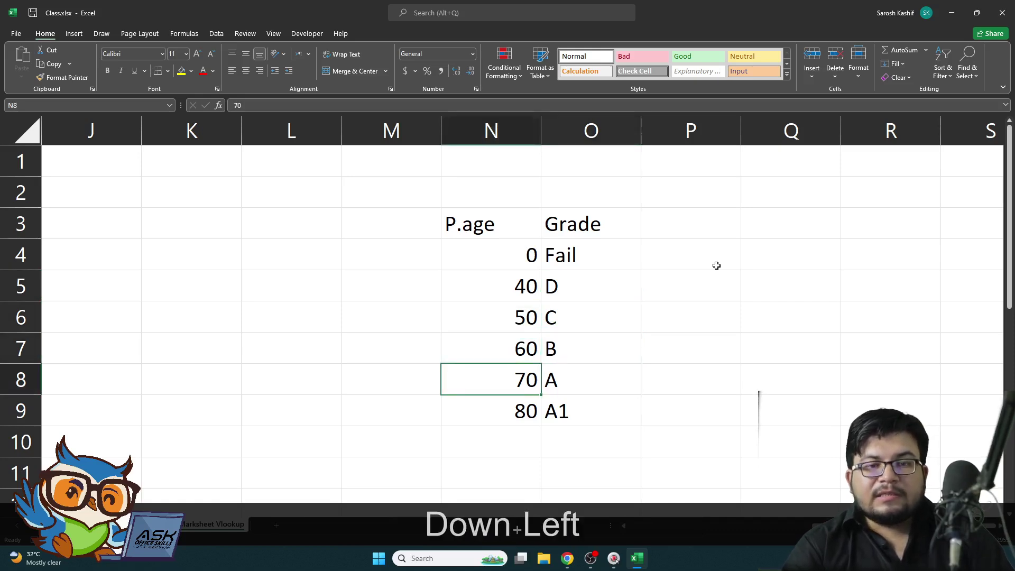
{"action": "key", "text": "Right"}
{"action": "key", "text": "Down"}
{"action": "key", "text": "Left"}
{"action": "key", "text": "Right"}
{"action": "key", "text": "Down"}
{"action": "key", "text": "Up"}
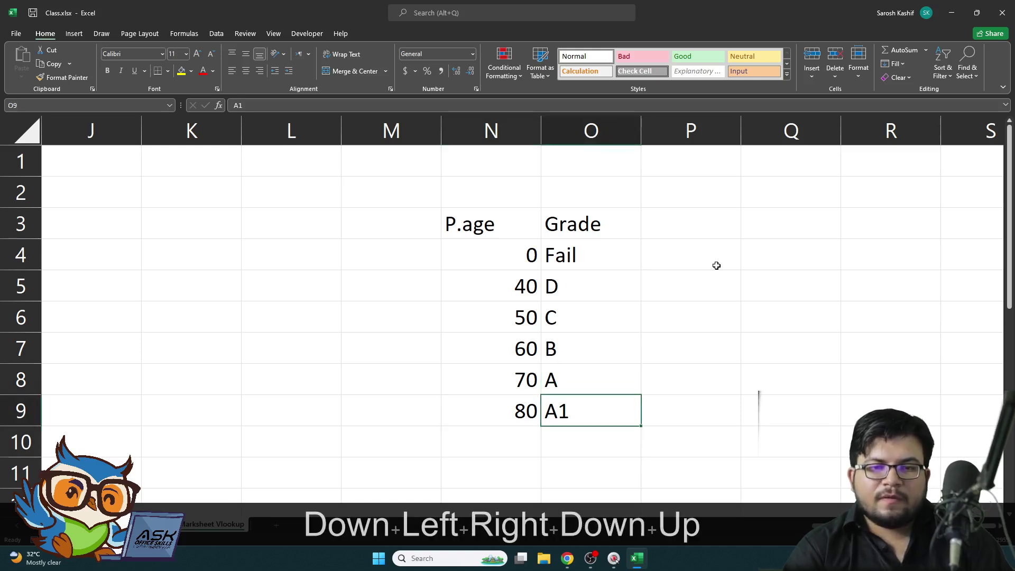
{"action": "key", "text": "Left"}
{"action": "key", "text": "Left"}
{"action": "key", "text": "Left"}
{"action": "key", "text": "Left"}
{"action": "key", "text": "Up"}
{"action": "left_click_drag", "start_coordinate": [470, 223], "coordinate": [565, 408]}
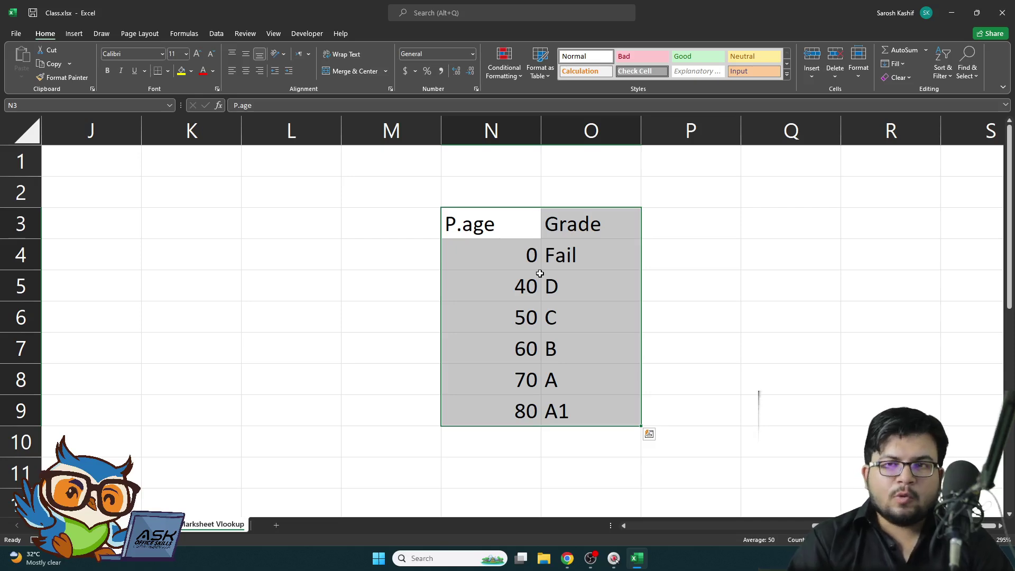
Step: Start a VLOOKUP formula in I2, the first cell under the marksheet's Grade header
{"action": "key", "text": "Left"}
{"action": "key", "text": "Left"}
{"action": "key", "text": "Left"}
{"action": "key", "text": "Left"}
{"action": "key", "text": "Left"}
{"action": "key", "text": "Left"}
{"action": "key", "text": "Left"}
{"action": "key", "text": "Left"}
{"action": "key", "text": "Left"}
{"action": "key", "text": "Left"}
{"action": "key", "text": "Right"}
{"action": "key", "text": "Right"}
{"action": "key", "text": "Right"}
{"action": "key", "text": "Right"}
{"action": "key", "text": "Right"}
{"action": "key", "text": "Up"}
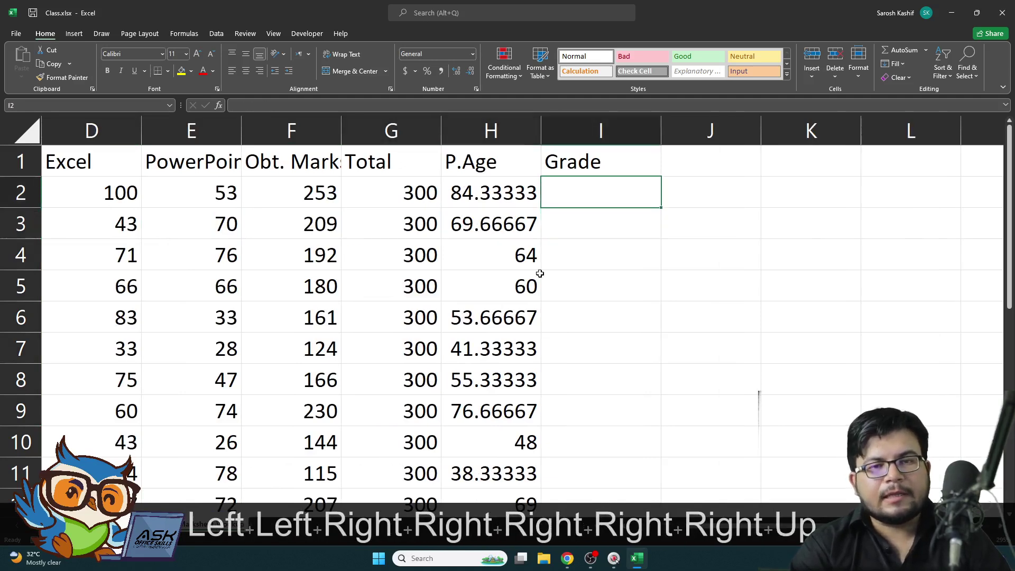
{"action": "type", "text": "="}
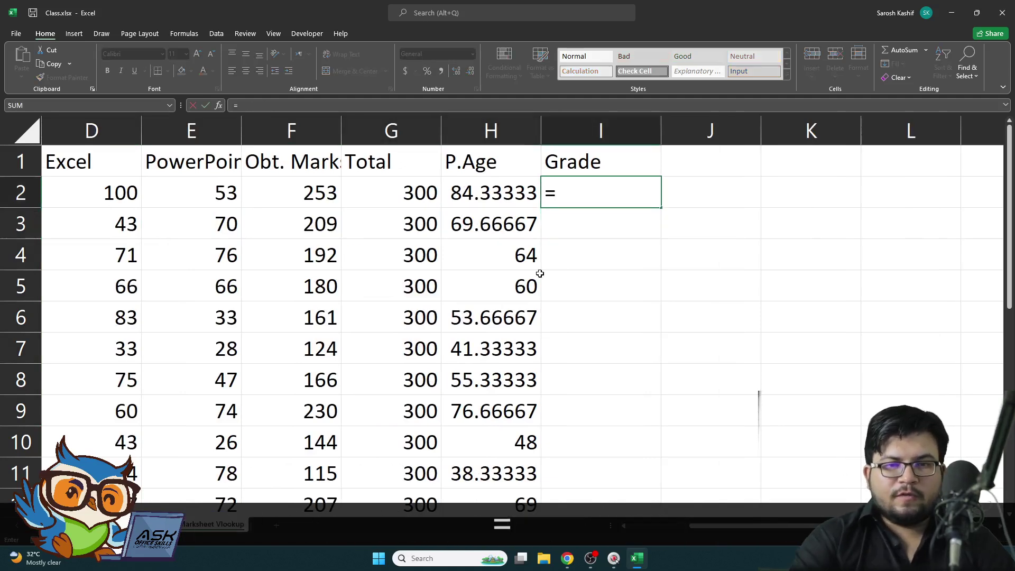
{"action": "type", "text": "vlookup"}
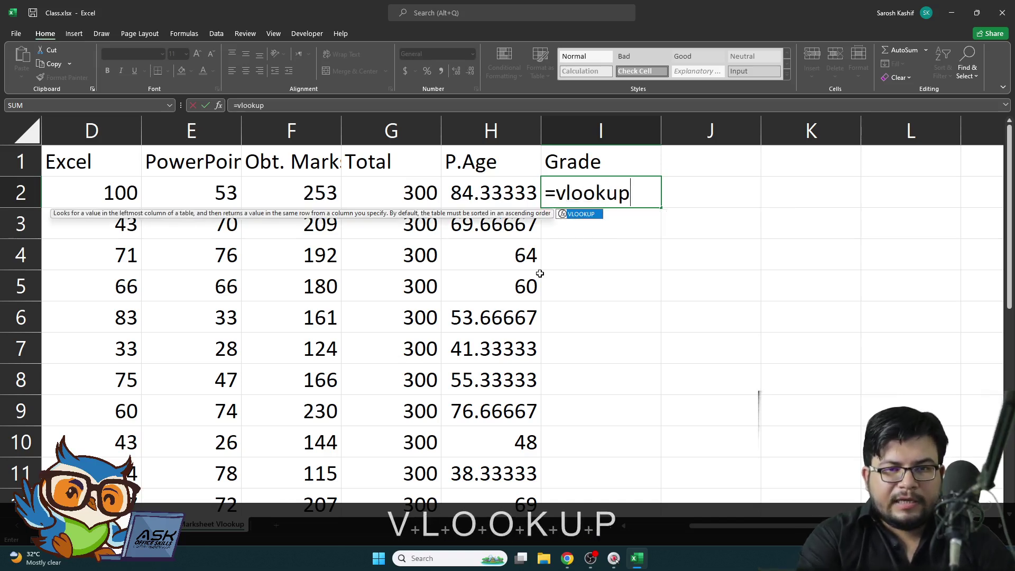
{"action": "key", "text": "ctrl+alt+KP_5"}
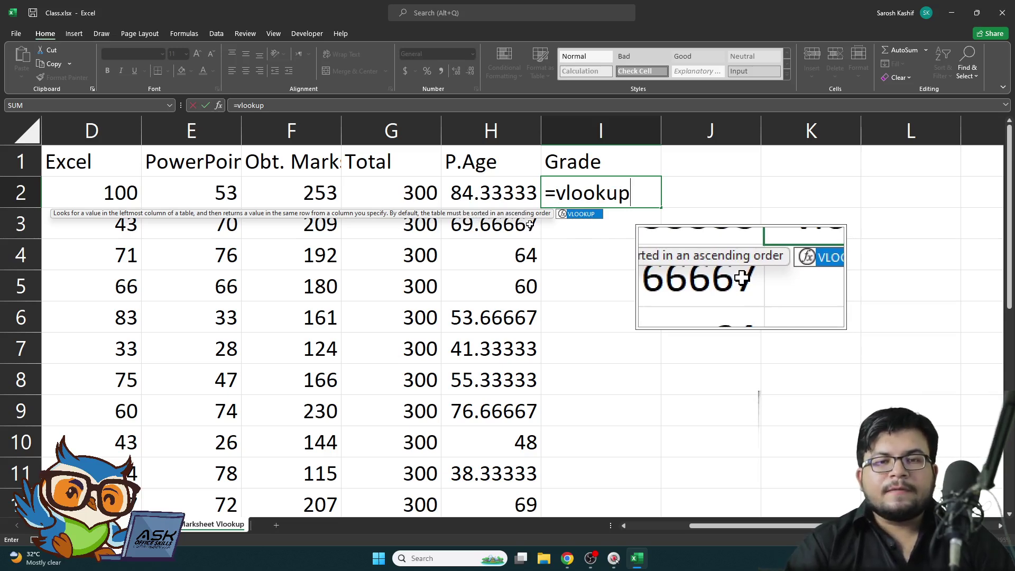
{"action": "type", "text": "("}
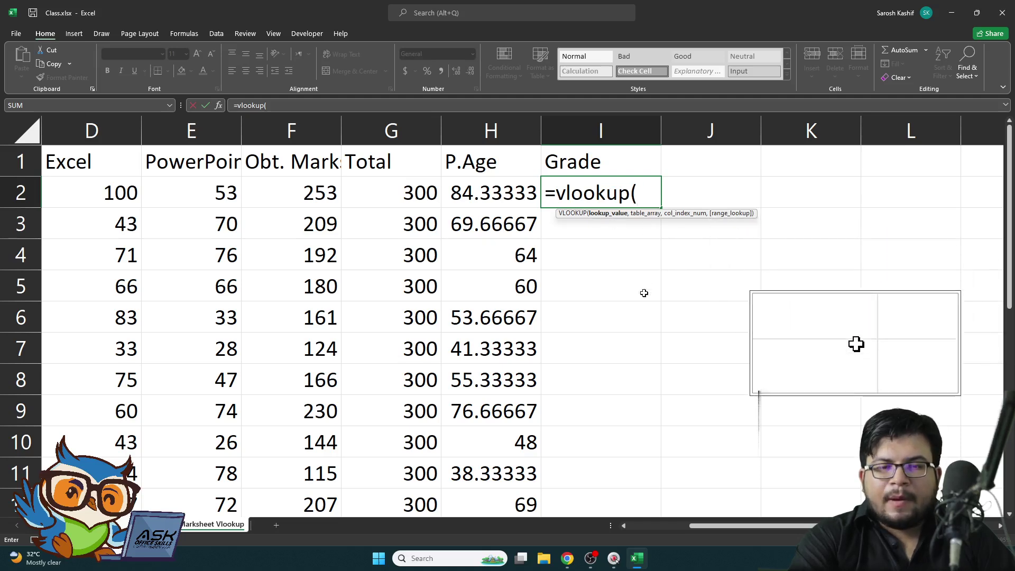
Step: Complete the VLOOKUP in I2 with H2 as lookup value, N3:O9 as table array and 2 as column index
{"action": "left_click_drag", "start_coordinate": [730, 527], "coordinate": [792, 525]}
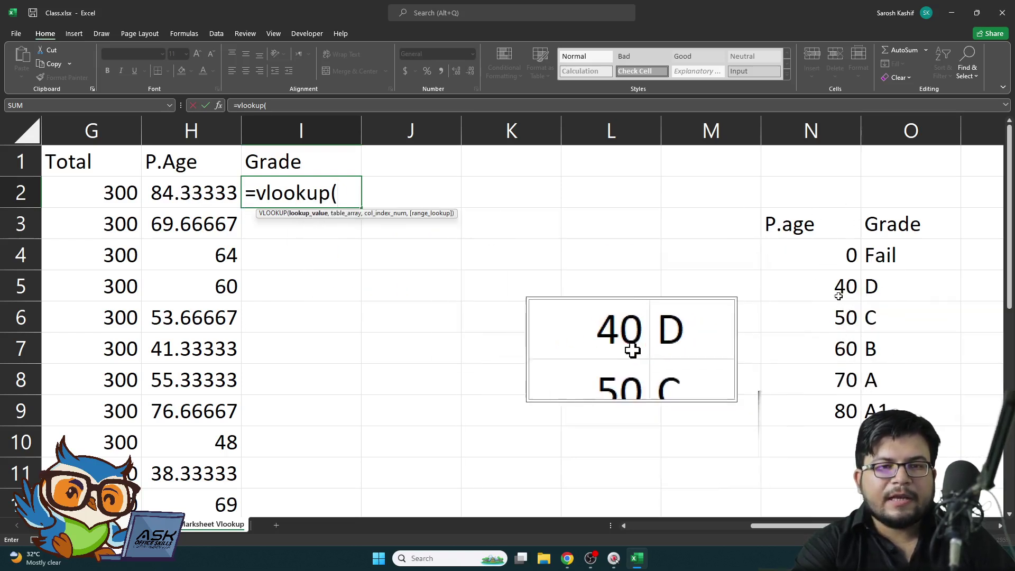
{"action": "left_click", "coordinate": [167, 193]}
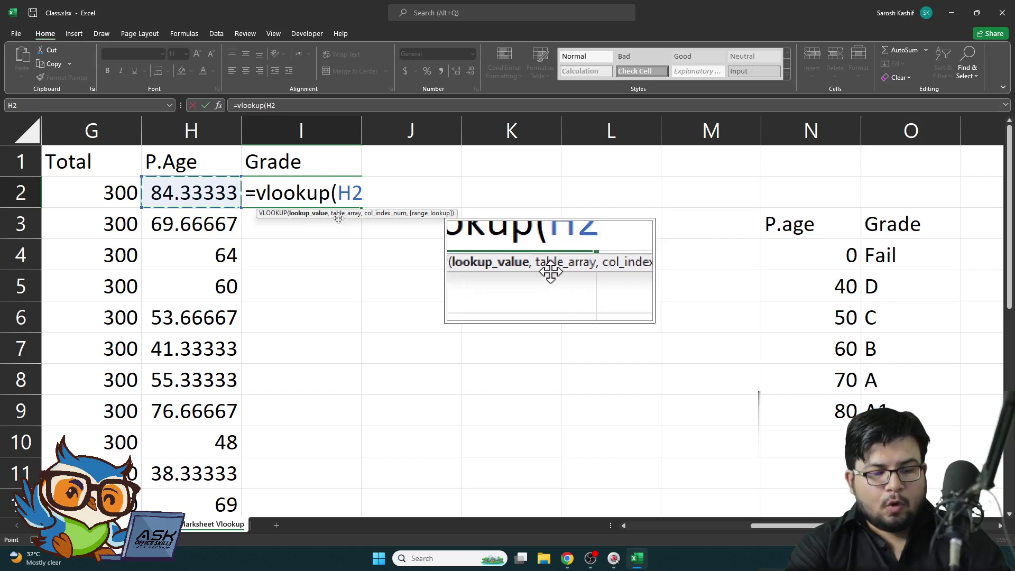
{"action": "type", "text": ","}
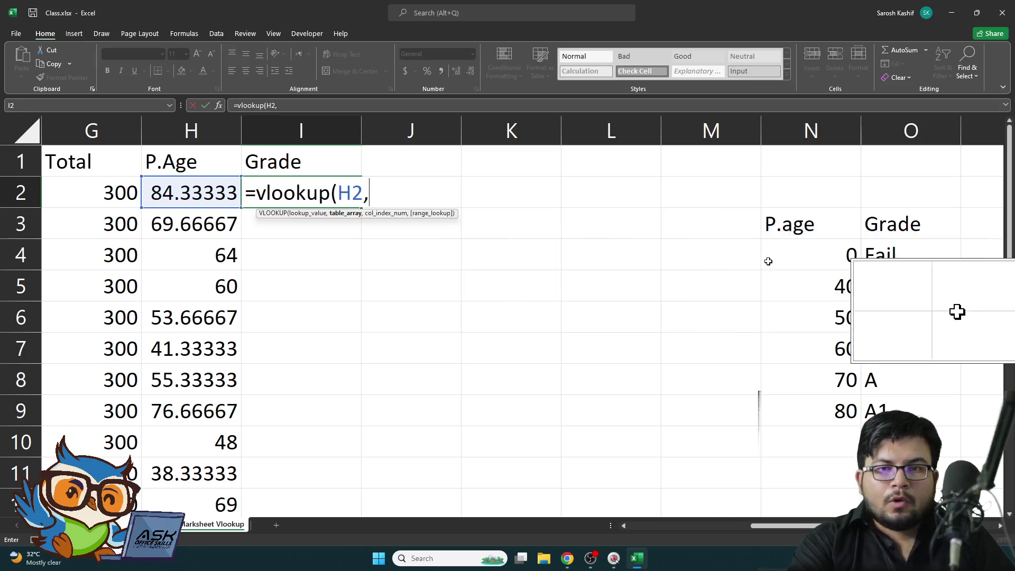
{"action": "left_click_drag", "start_coordinate": [792, 226], "coordinate": [893, 418]}
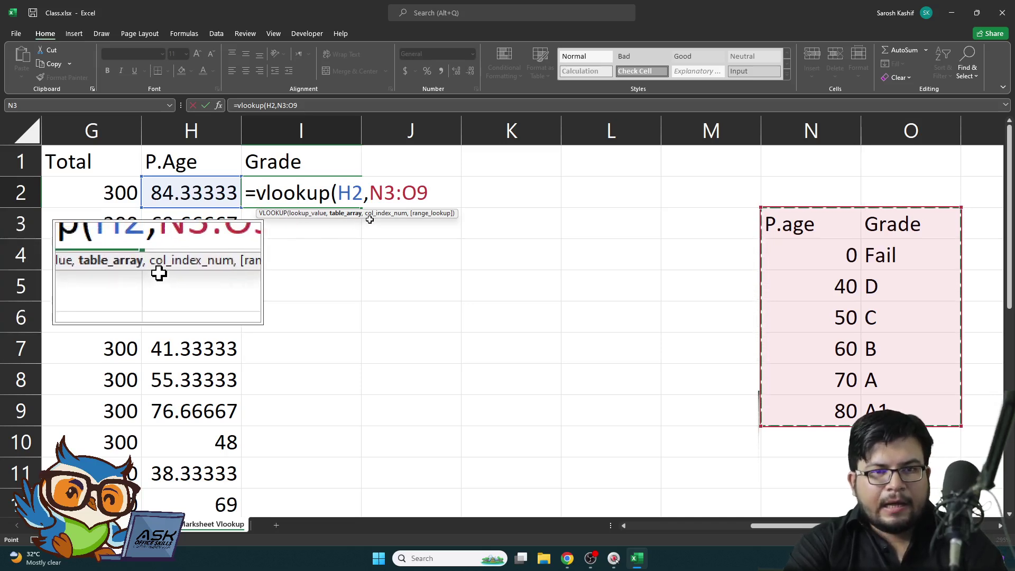
{"action": "type", "text": ","}
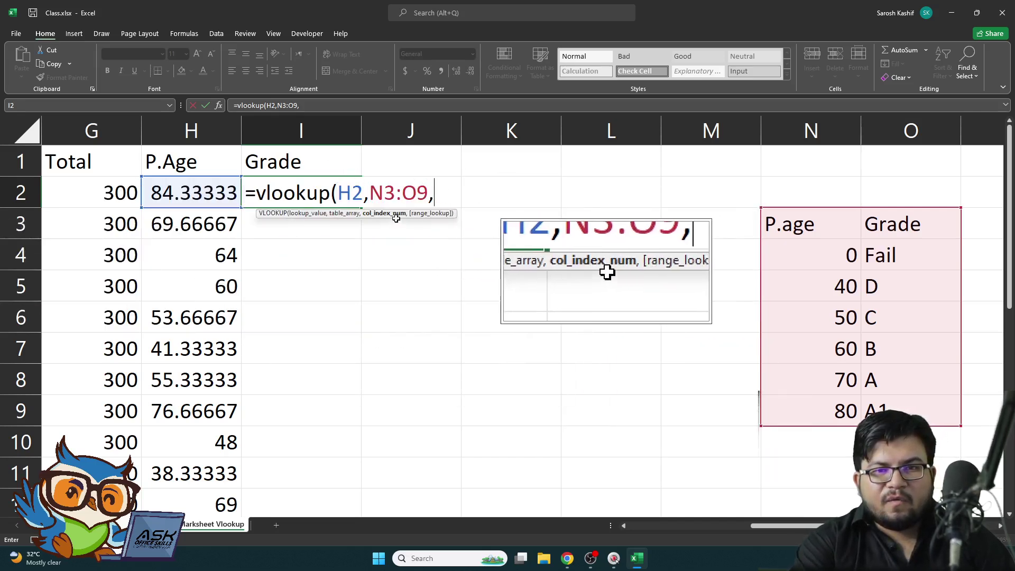
{"action": "type", "text": "2"}
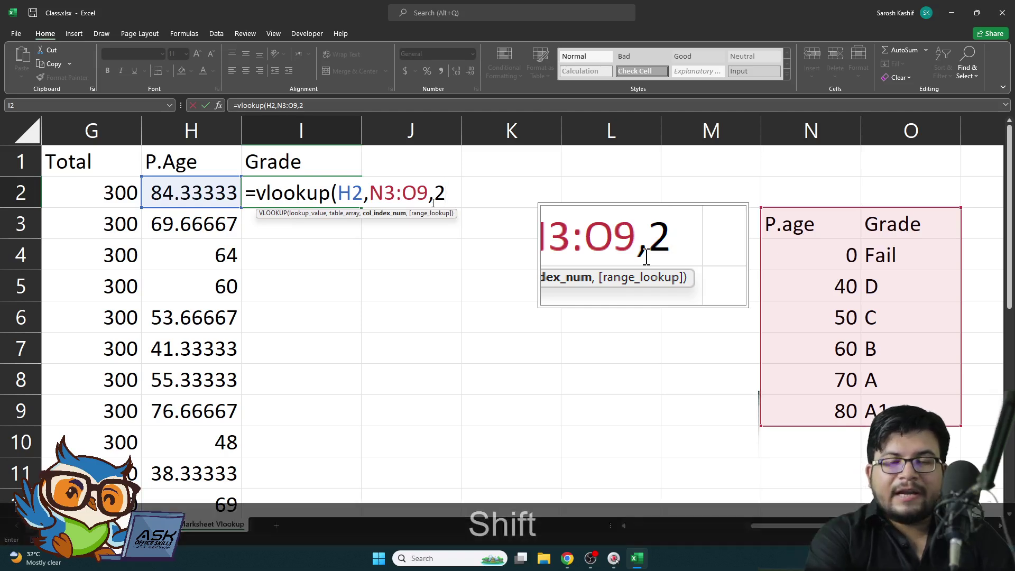
{"action": "type", "text": ")"}
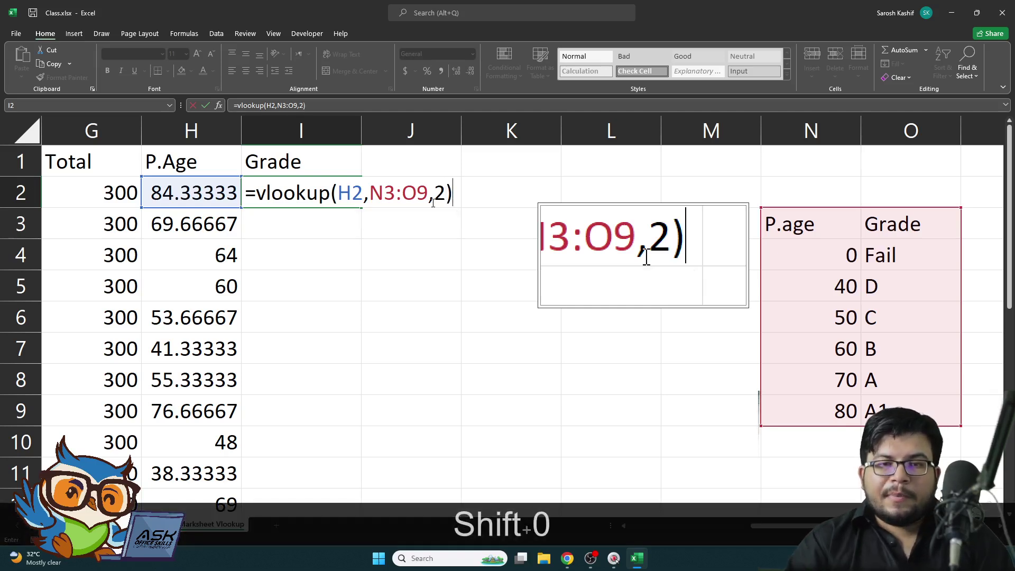
{"action": "key", "text": "Return"}
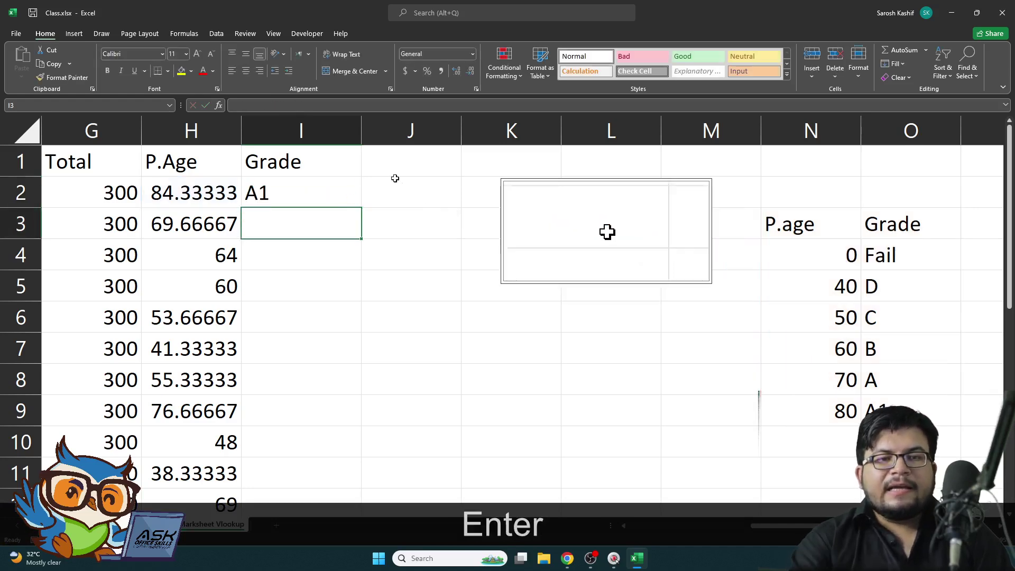
Step: Review the arguments of the VLOOKUP formula in I2 without changing it
{"action": "left_click", "coordinate": [295, 192]}
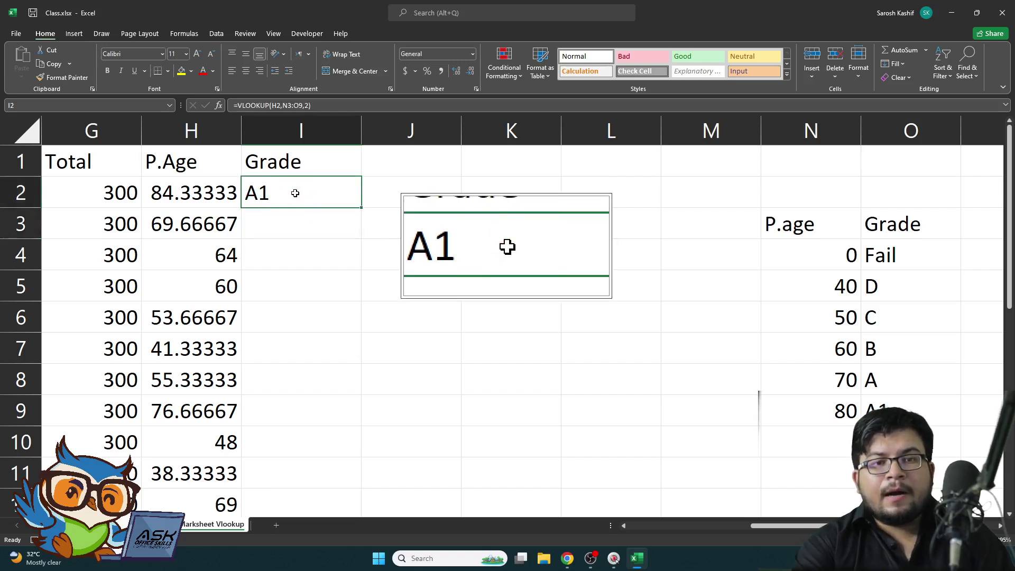
{"action": "double_click", "coordinate": [295, 193]}
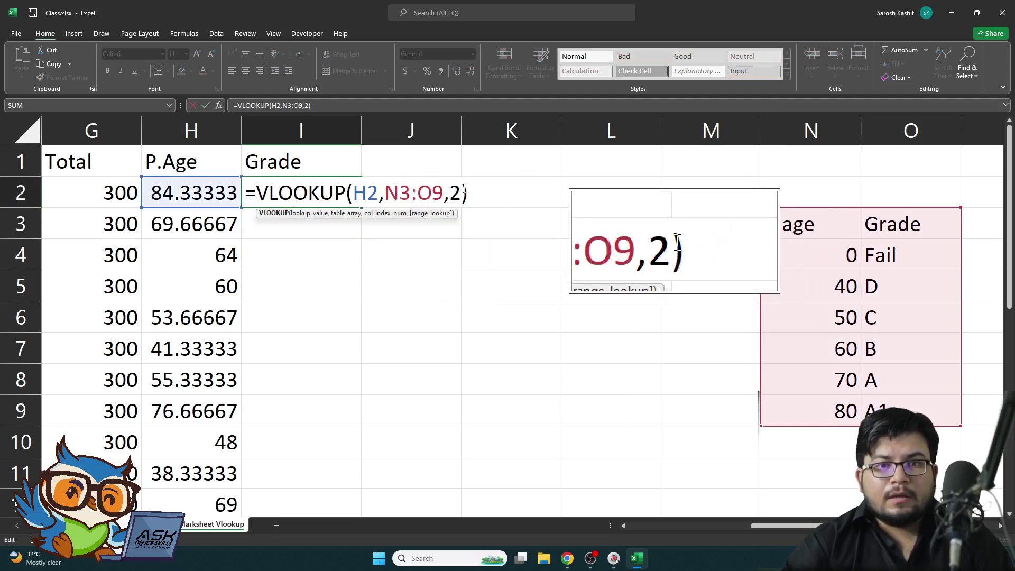
{"action": "key", "text": "Return"}
{"action": "left_click", "coordinate": [307, 188]}
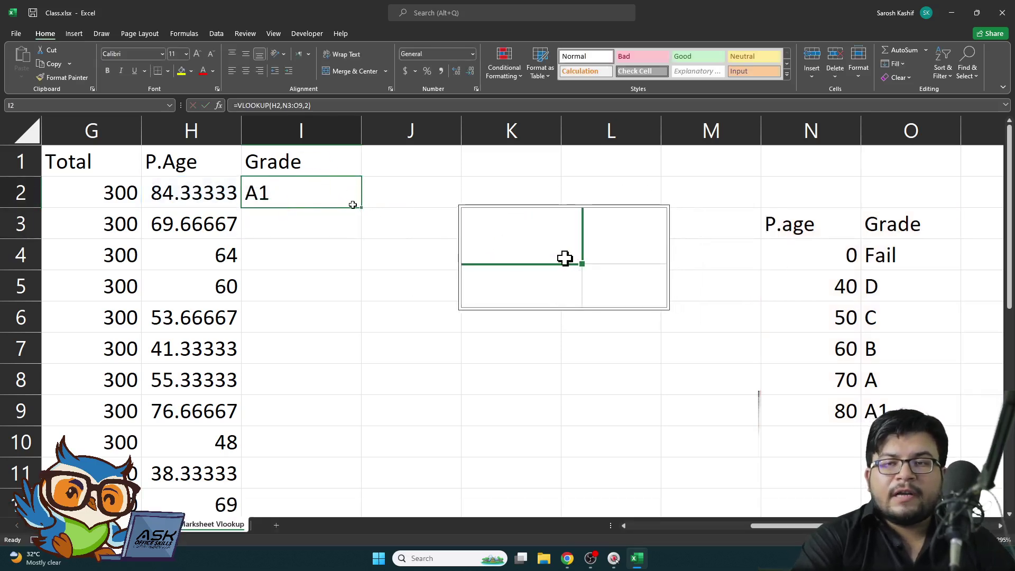
Step: Enter an unfinished formula "=hlookup" in I3 to introduce the horizontal lookup function
{"action": "key", "text": "Down"}
{"action": "type", "text": "="}
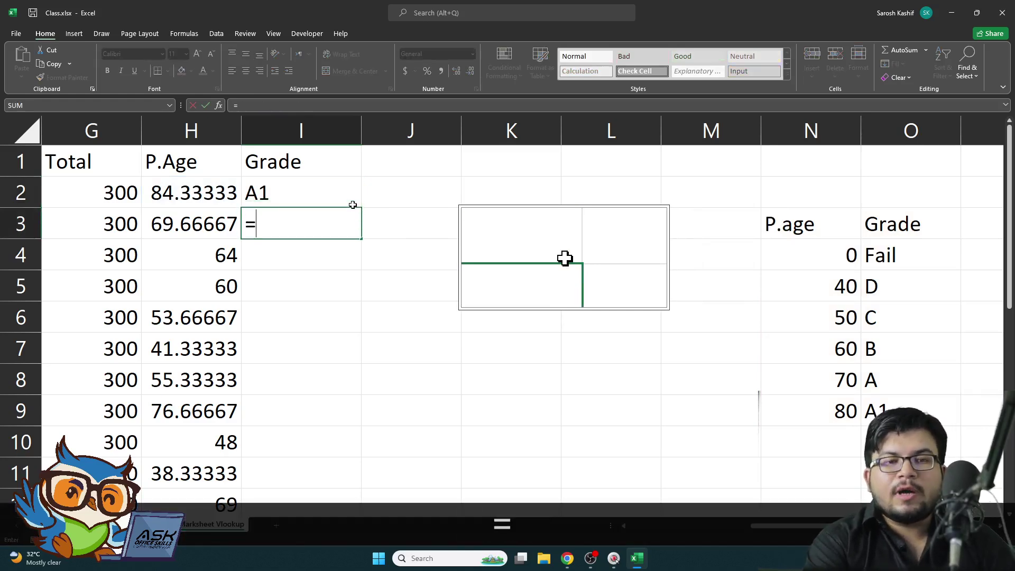
{"action": "type", "text": "hlookup"}
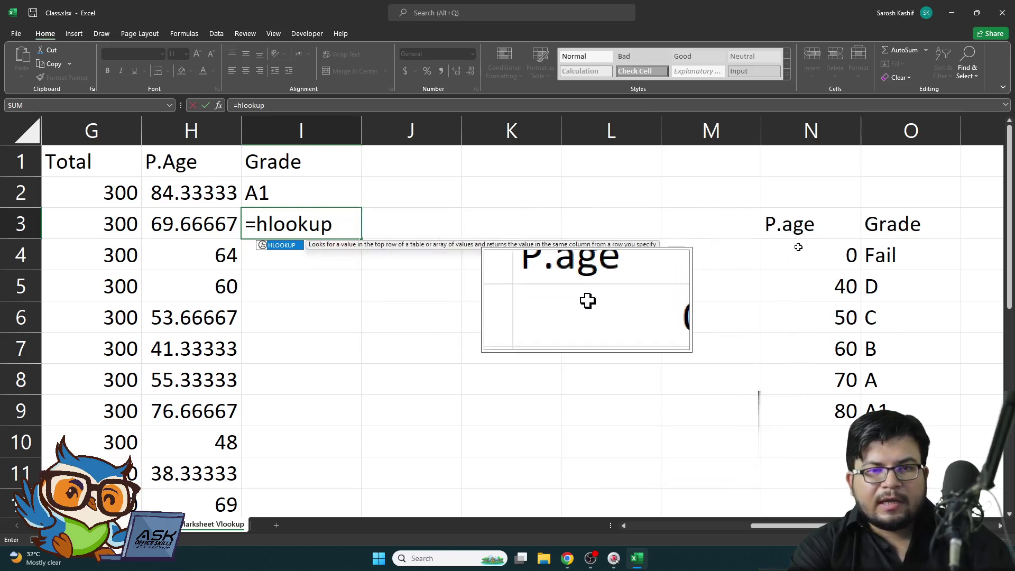
{"action": "key", "text": "Escape"}
Step: Copy the P.age and Grade table N3:O9 and paste it transposed at L16
{"action": "left_click_drag", "start_coordinate": [846, 224], "coordinate": [883, 411]}
{"action": "key", "text": "ctrl+c"}
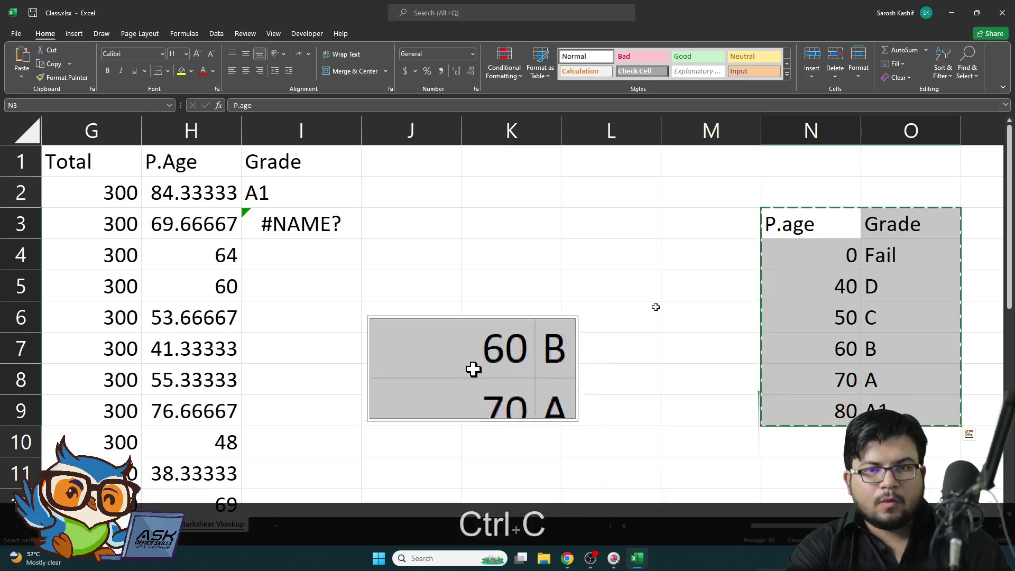
{"action": "scroll", "coordinate": [573, 351], "scroll_direction": "down", "scroll_amount": 1}
{"action": "scroll", "coordinate": [640, 310], "scroll_direction": "down", "scroll_amount": 3}
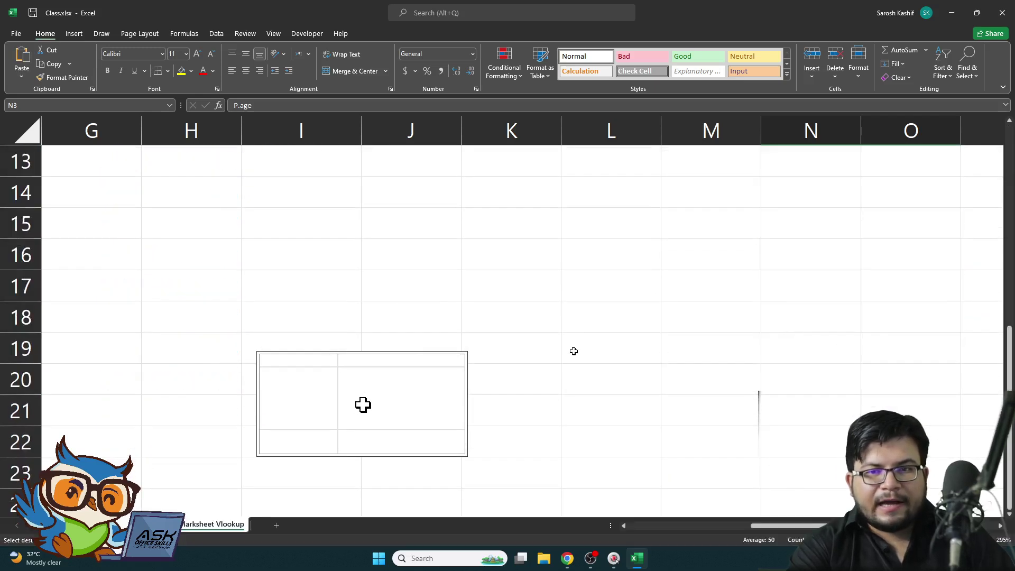
{"action": "left_click", "coordinate": [629, 248]}
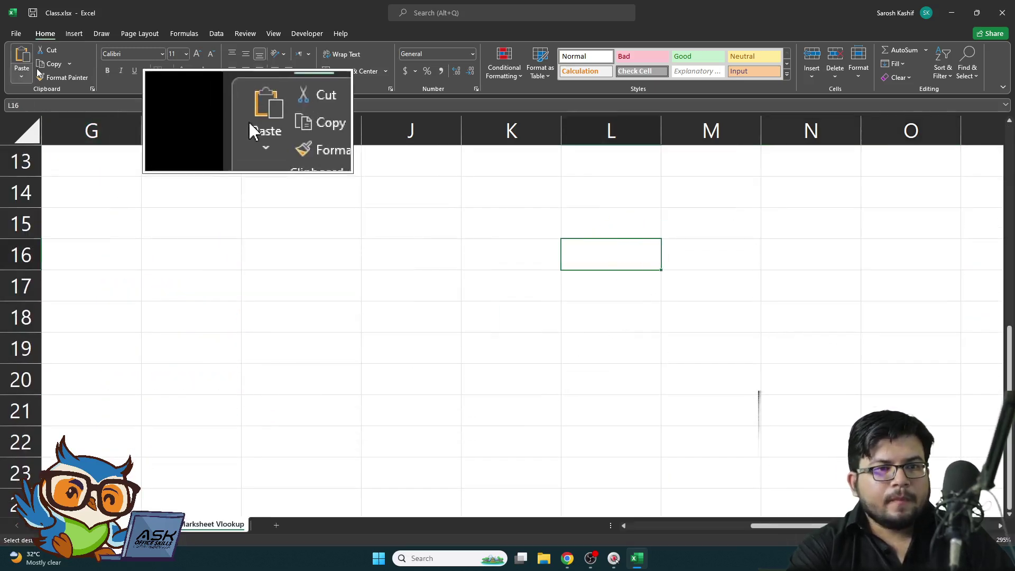
{"action": "left_click", "coordinate": [29, 77]}
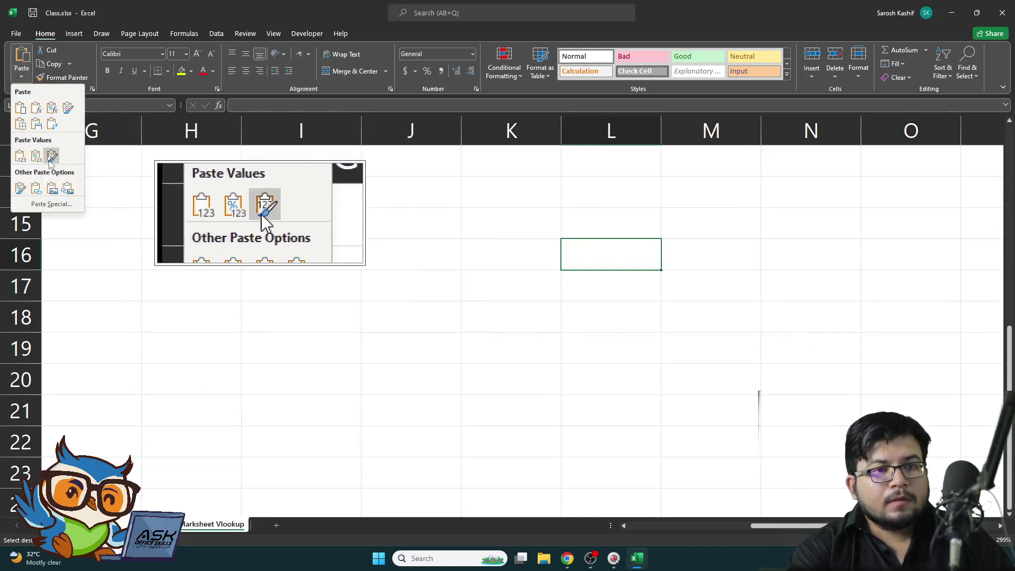
{"action": "left_click", "coordinate": [52, 125]}
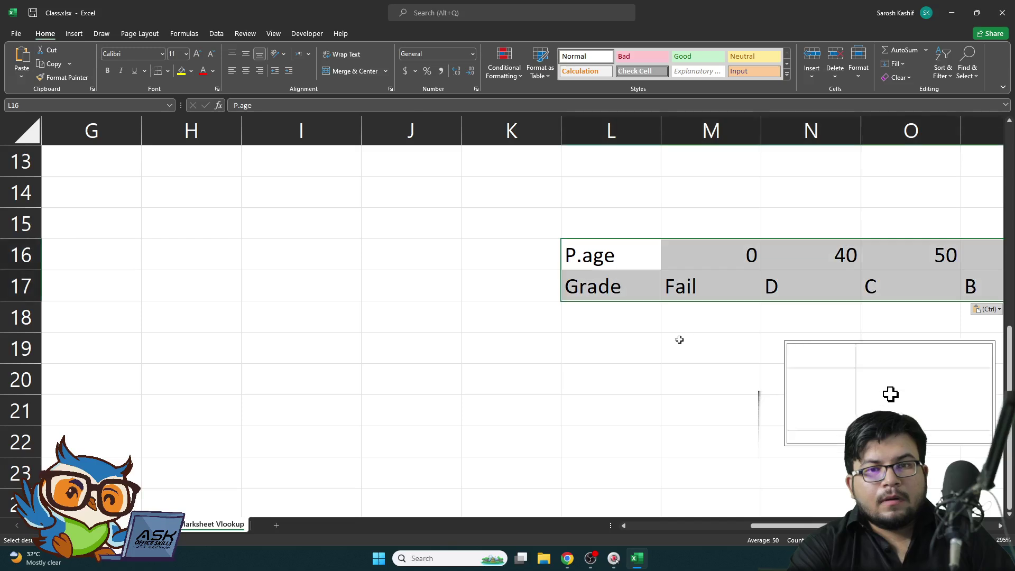
Step: Examine how the percentage thresholds and grades run across rows 16 and 17 of the transposed table
{"action": "key", "text": "Right"}
{"action": "key", "text": "Right"}
{"action": "key", "text": "Right"}
{"action": "key", "text": "Right"}
{"action": "key", "text": "Right"}
{"action": "key", "text": "Right"}
{"action": "key", "text": "Right"}
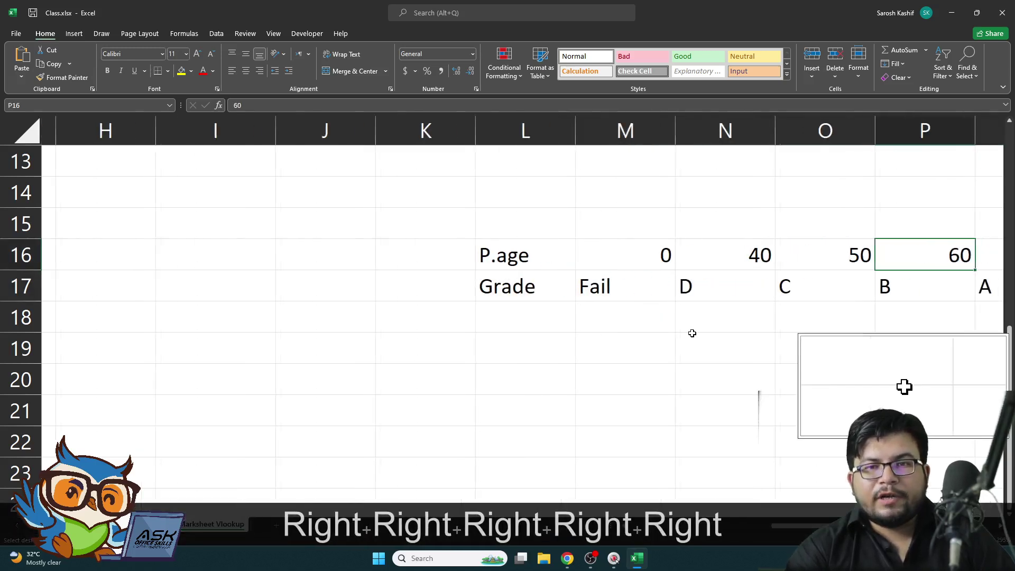
{"action": "key", "text": "Left"}
{"action": "key", "text": "Left"}
{"action": "key", "text": "Left"}
{"action": "key", "text": "Left"}
{"action": "key", "text": "Left"}
{"action": "key", "text": "Left"}
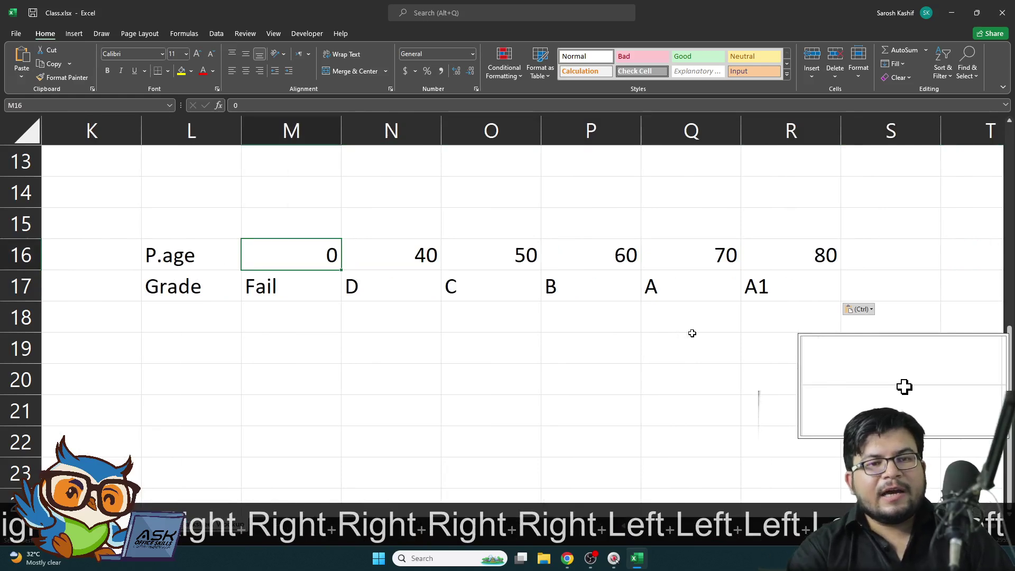
{"action": "key", "text": "Down"}
{"action": "key", "text": "Left"}
{"action": "key", "text": "Left"}
{"action": "key", "text": "Right"}
{"action": "key", "text": "Right"}
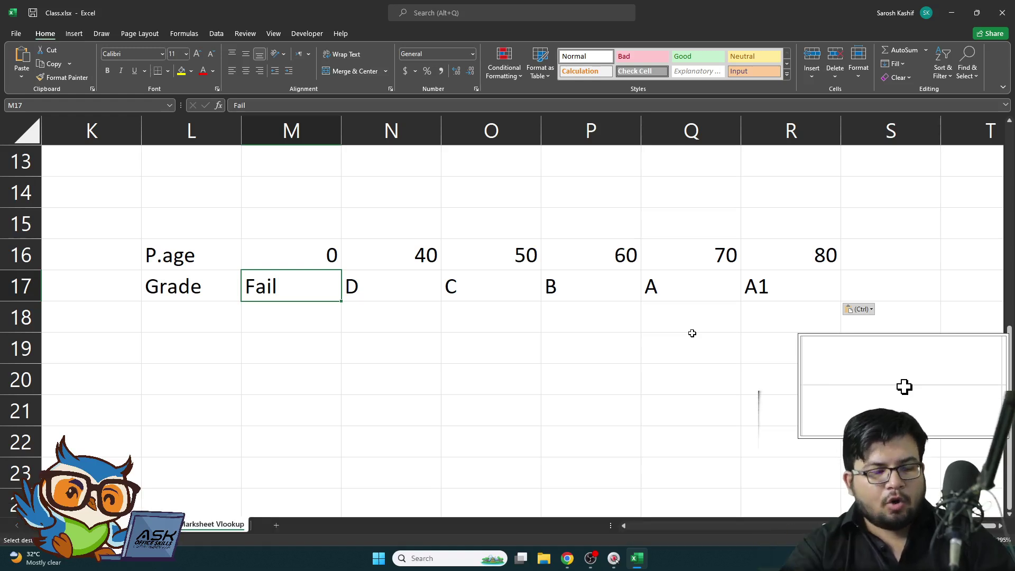
Step: Undo the transposed paste at L16 and cancel the pending copy selection
{"action": "key", "text": "ctrl+z"}
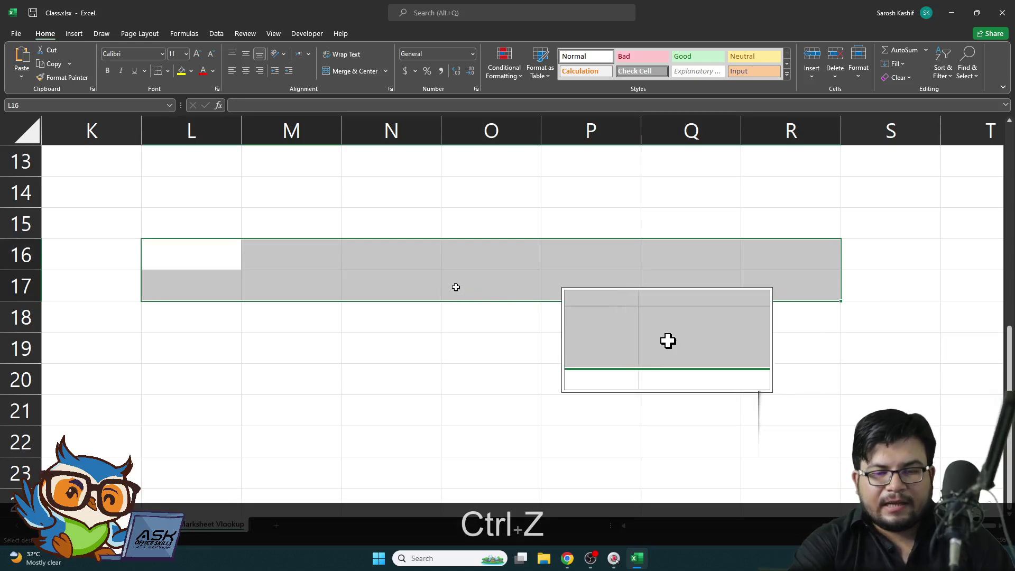
{"action": "scroll", "coordinate": [455, 287], "scroll_direction": "up", "scroll_amount": 4}
{"action": "key", "text": "Escape"}
Step: Clear the unfinished HLOOKUP entry from I3
{"action": "key", "text": "Left"}
{"action": "key", "text": "Up"}
{"action": "key", "text": "Up"}
{"action": "key", "text": "Up"}
{"action": "key", "text": "Up"}
{"action": "key", "text": "Up"}
{"action": "key", "text": "Up"}
{"action": "key", "text": "Up"}
{"action": "key", "text": "Up"}
{"action": "key", "text": "Up"}
{"action": "key", "text": "Up"}
{"action": "key", "text": "Up"}
{"action": "key", "text": "Up"}
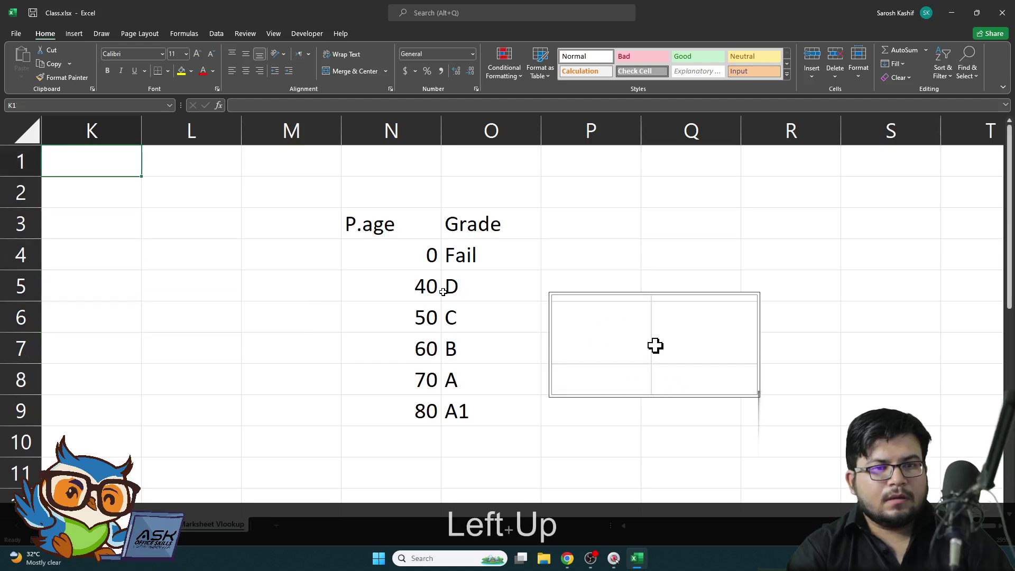
{"action": "key", "text": "Left"}
{"action": "key", "text": "Left"}
{"action": "key", "text": "Left"}
{"action": "key", "text": "Left"}
{"action": "key", "text": "Left"}
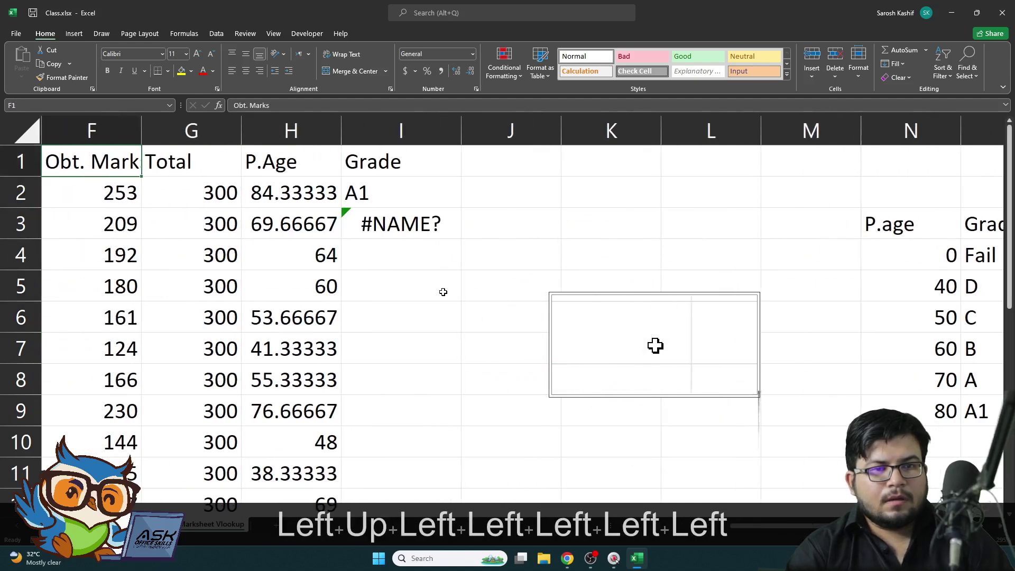
{"action": "key", "text": "Right"}
{"action": "key", "text": "Right"}
{"action": "left_click", "coordinate": [428, 230]}
{"action": "key", "text": "Delete"}
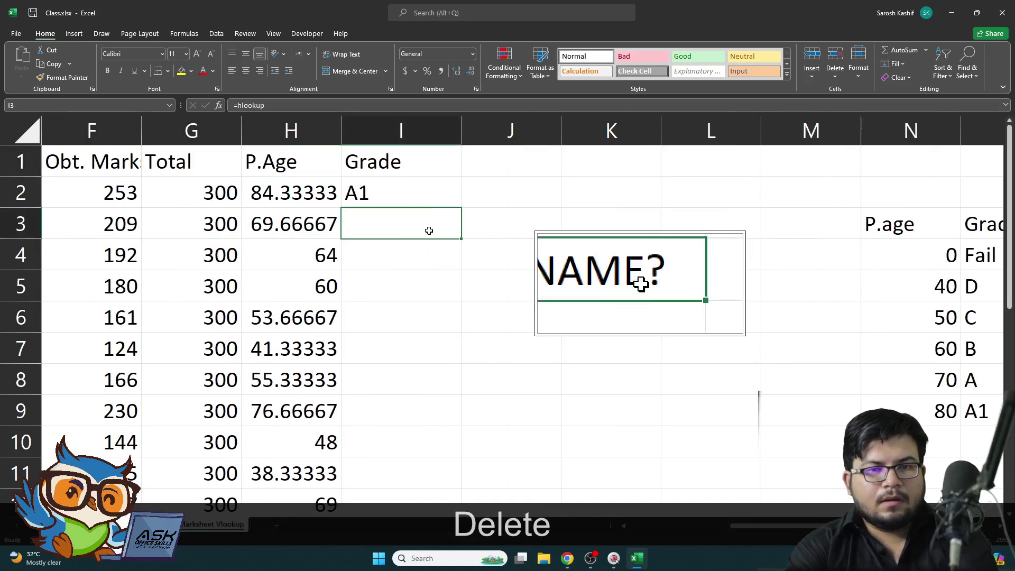
Step: Fill the VLOOKUP formula from I2 down the Grade column to I12
{"action": "left_click", "coordinate": [404, 200]}
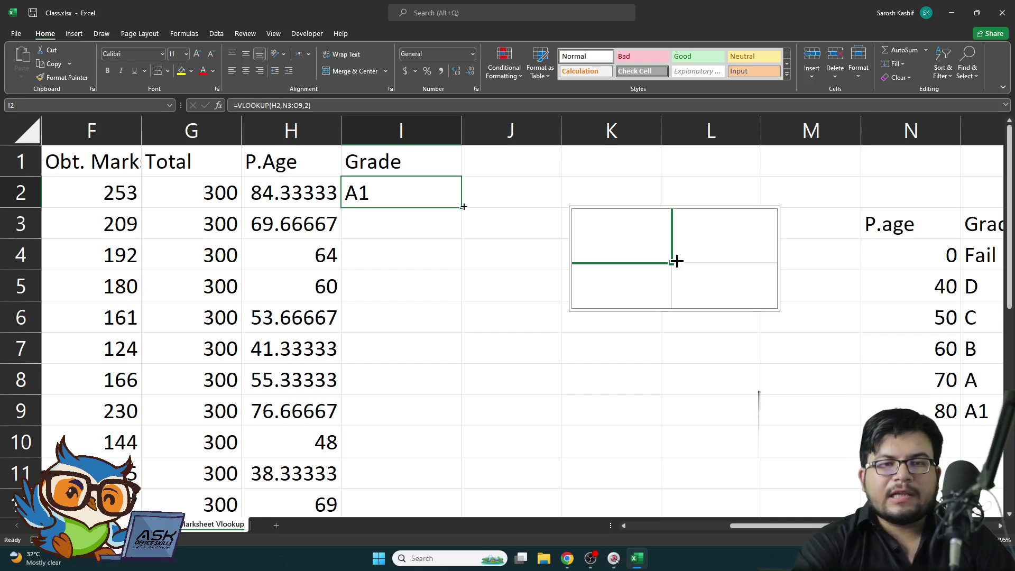
{"action": "left_click_drag", "start_coordinate": [463, 209], "coordinate": [455, 497]}
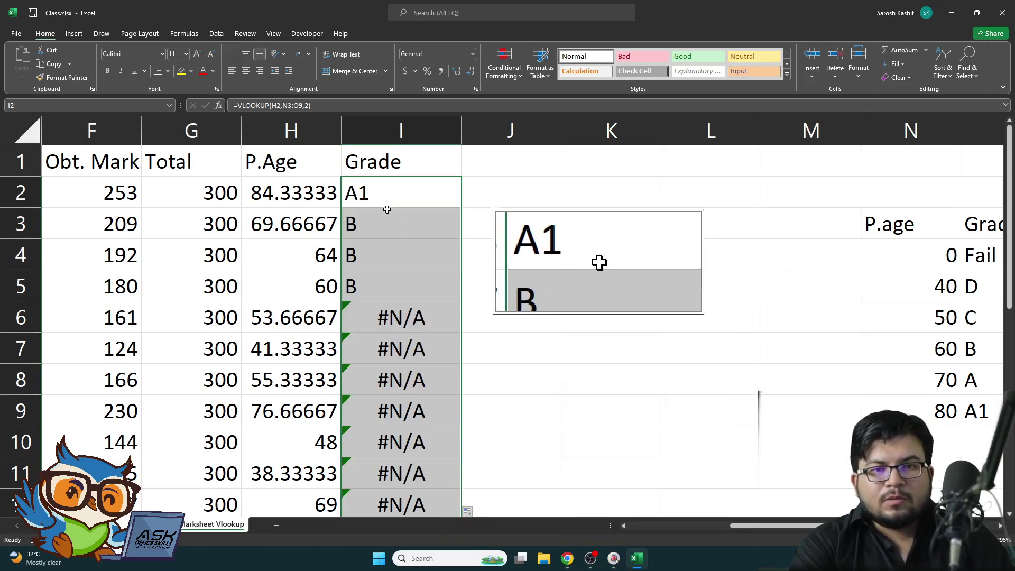
Step: Inspect the copied formulas in I5 to I12, checking which table range the VLOOKUP in I6 references
{"action": "left_click", "coordinate": [372, 283]}
{"action": "left_click", "coordinate": [384, 312]}
{"action": "left_click", "coordinate": [389, 341]}
{"action": "scroll", "coordinate": [398, 392], "scroll_direction": "down", "scroll_amount": 3}
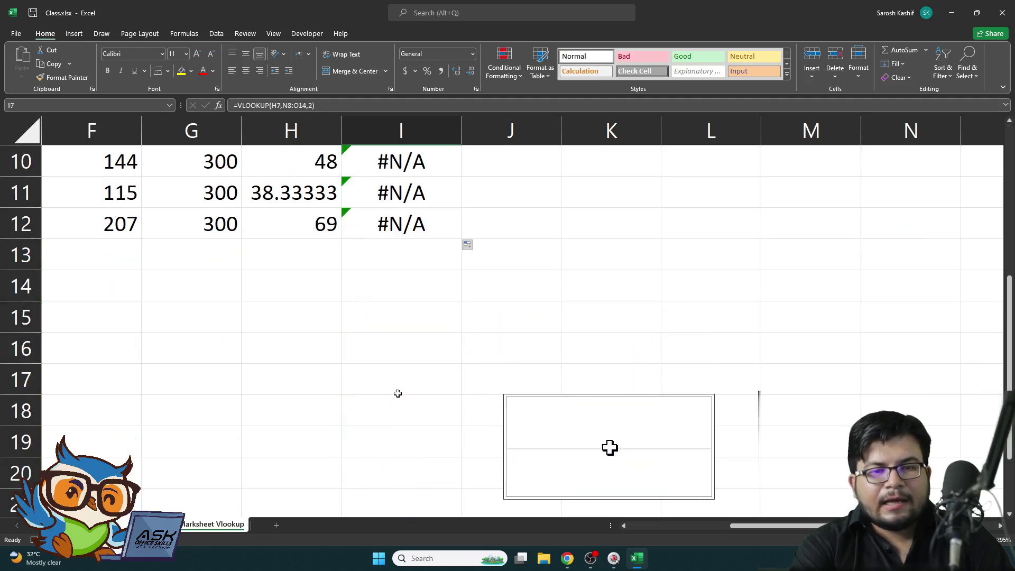
{"action": "scroll", "coordinate": [399, 383], "scroll_direction": "up", "scroll_amount": 3}
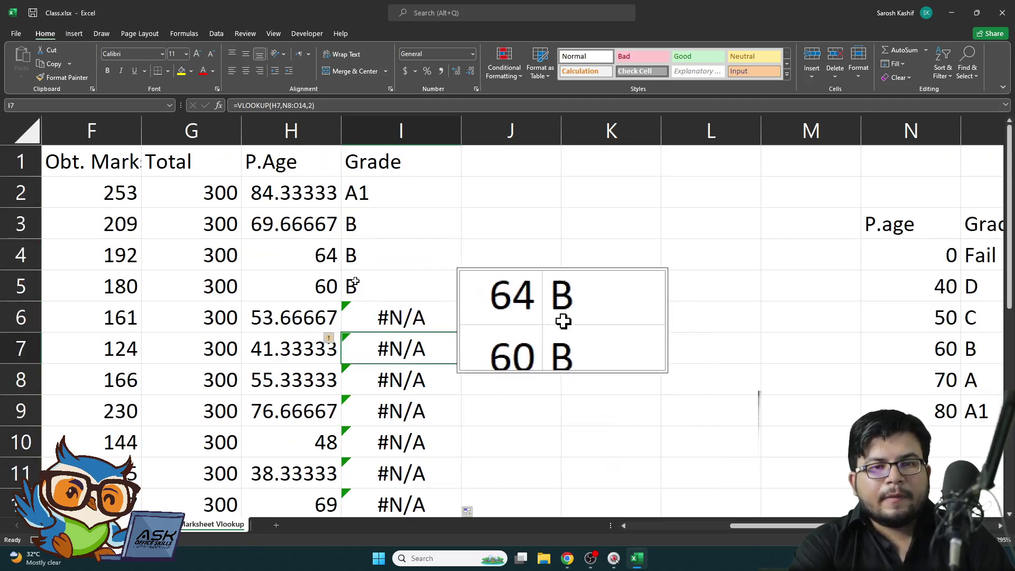
{"action": "left_click", "coordinate": [370, 316]}
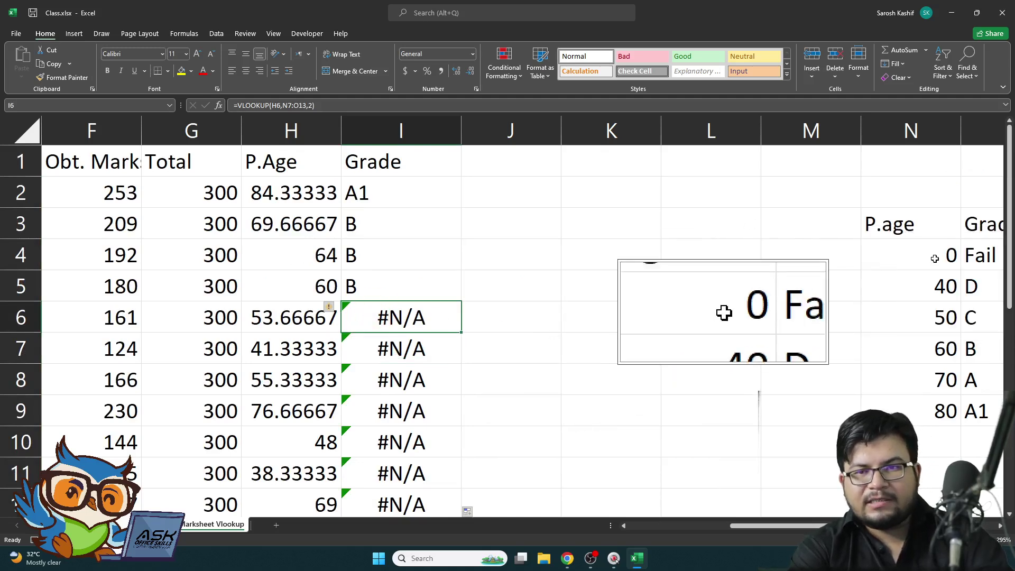
{"action": "key", "text": "F2"}
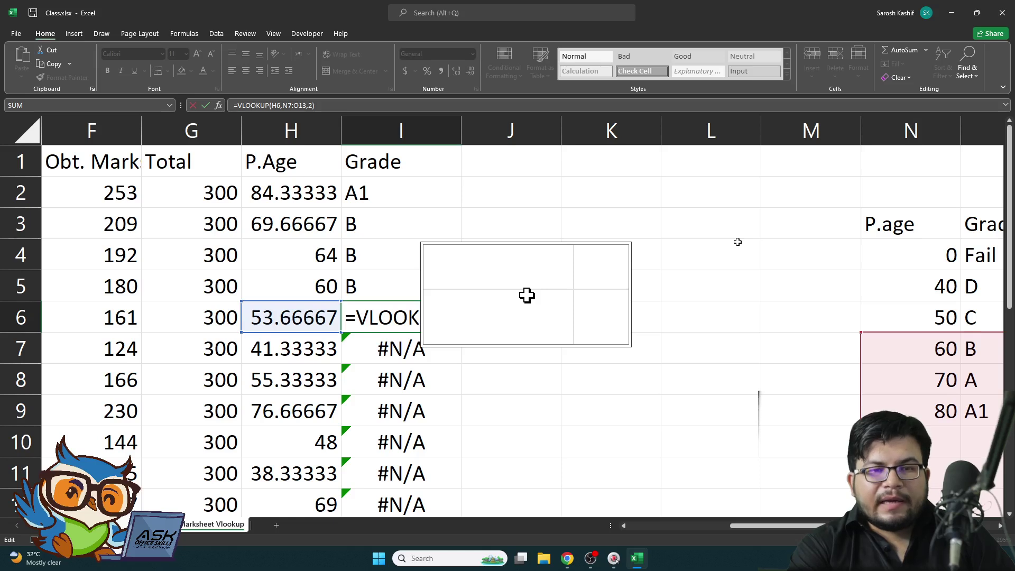
{"action": "key", "text": "Return"}
Step: Clear all the VLOOKUP formulas from I2:I12 in the Grade column
{"action": "left_click", "coordinate": [406, 188]}
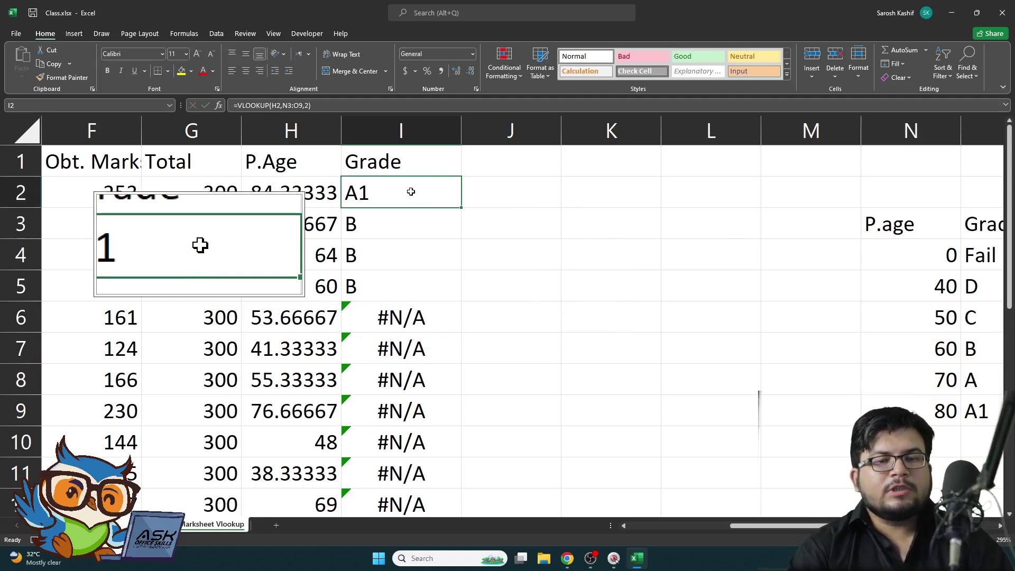
{"action": "key", "text": "ctrl+shift+Down"}
{"action": "key", "text": "Delete"}
{"action": "key", "text": "Right"}
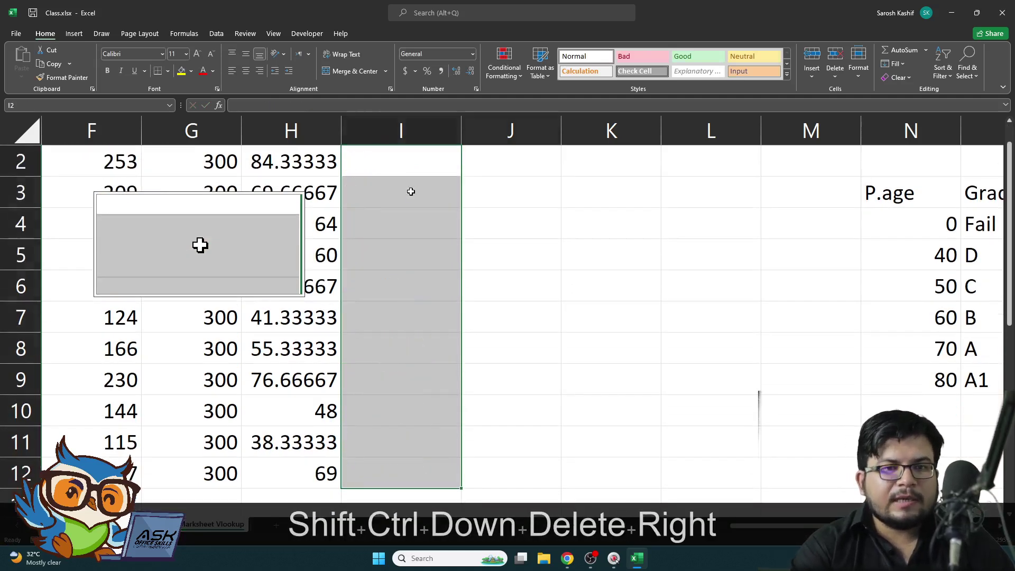
{"action": "key", "text": "Right"}
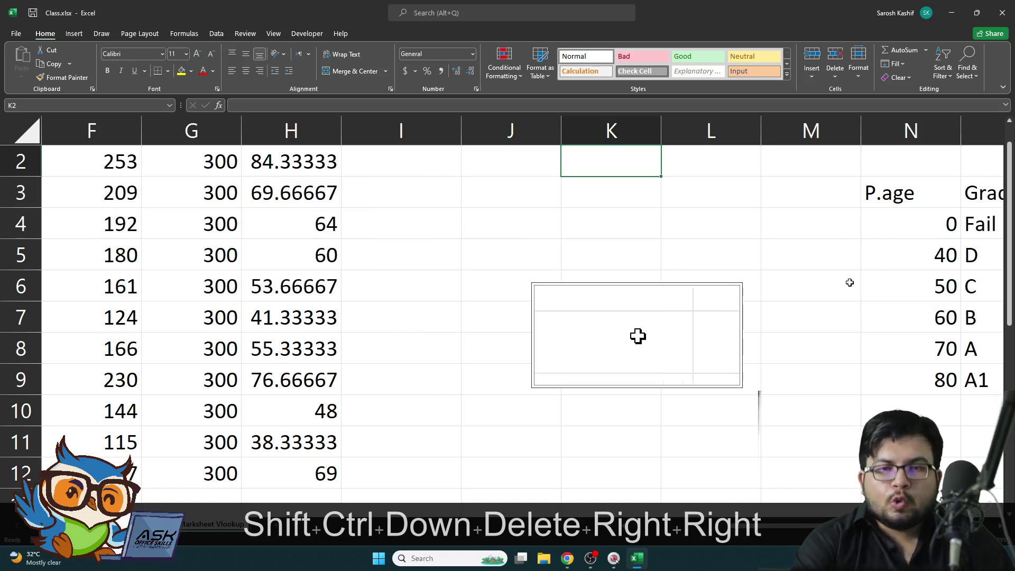
Step: Start defining a new name for the percentage-to-grade table in N3:O9
{"action": "left_click_drag", "start_coordinate": [880, 193], "coordinate": [970, 371]}
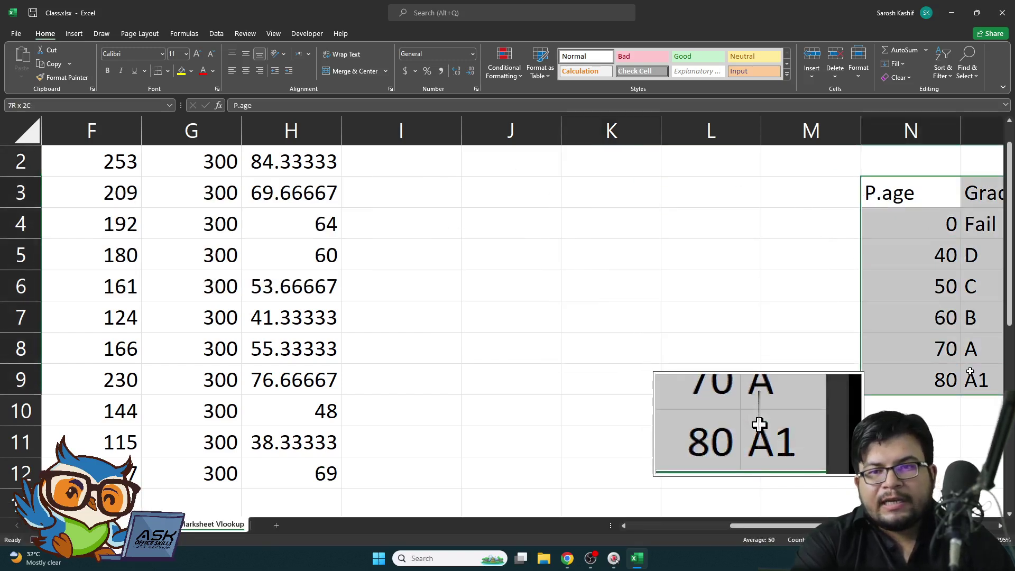
{"action": "mouse_move", "coordinate": [903, 527]}
{"action": "left_mouse_down"}
{"action": "mouse_move", "coordinate": [930, 530]}
{"action": "mouse_move", "coordinate": [899, 529]}
{"action": "left_mouse_up"}
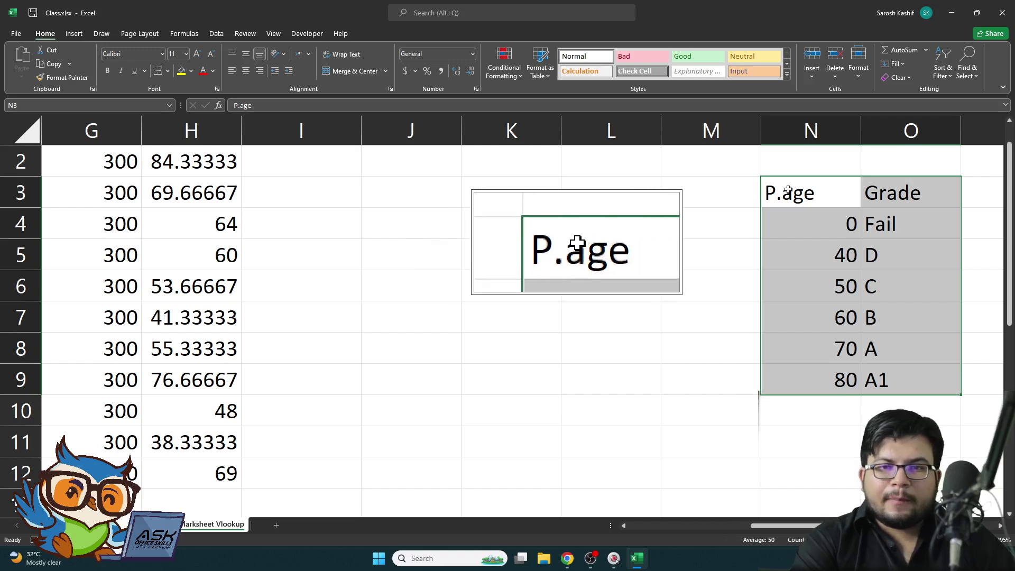
{"action": "left_click_drag", "start_coordinate": [787, 190], "coordinate": [873, 371]}
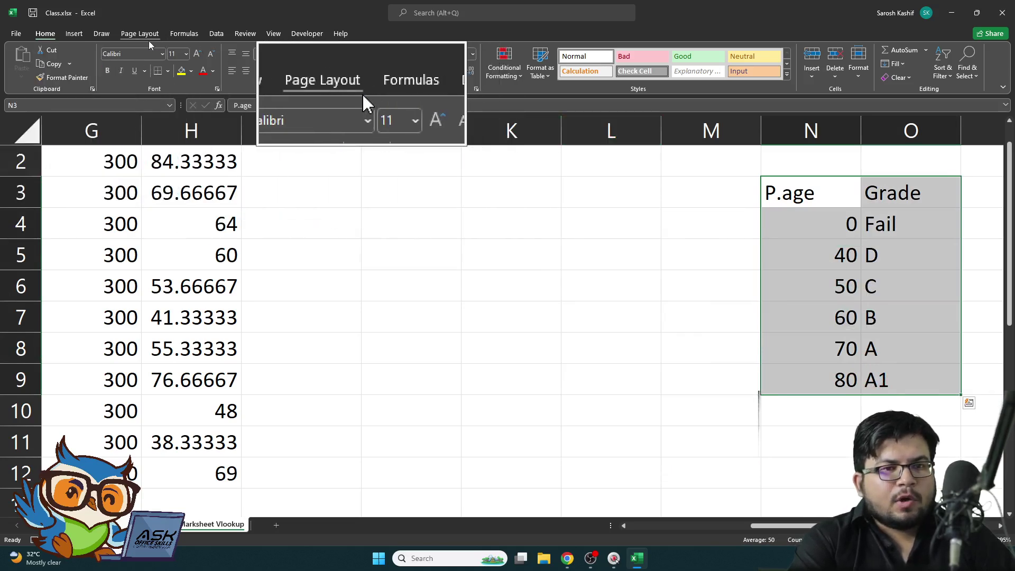
{"action": "left_click", "coordinate": [215, 35]}
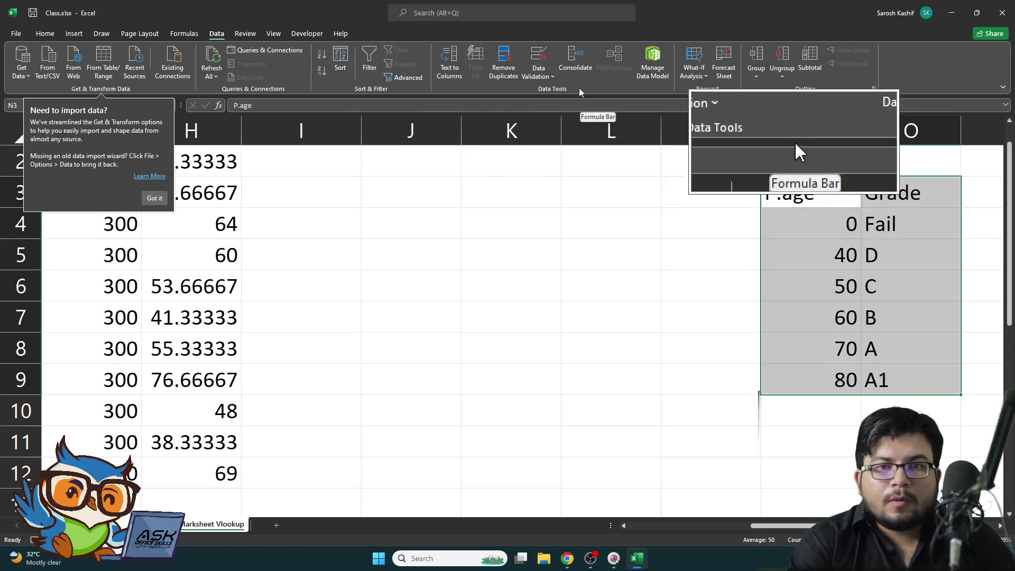
{"action": "left_click", "coordinate": [184, 35]}
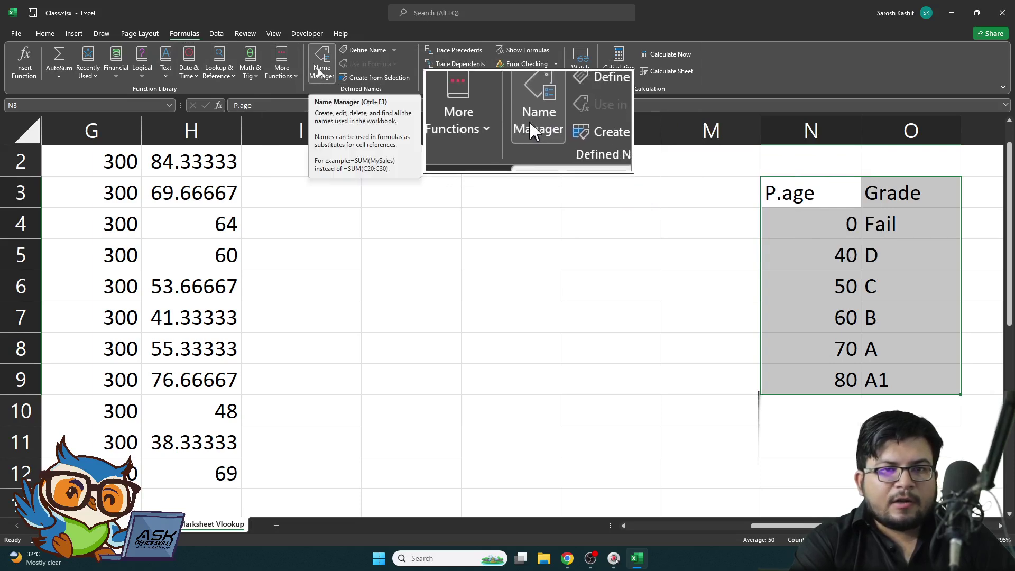
{"action": "left_click", "coordinate": [349, 56]}
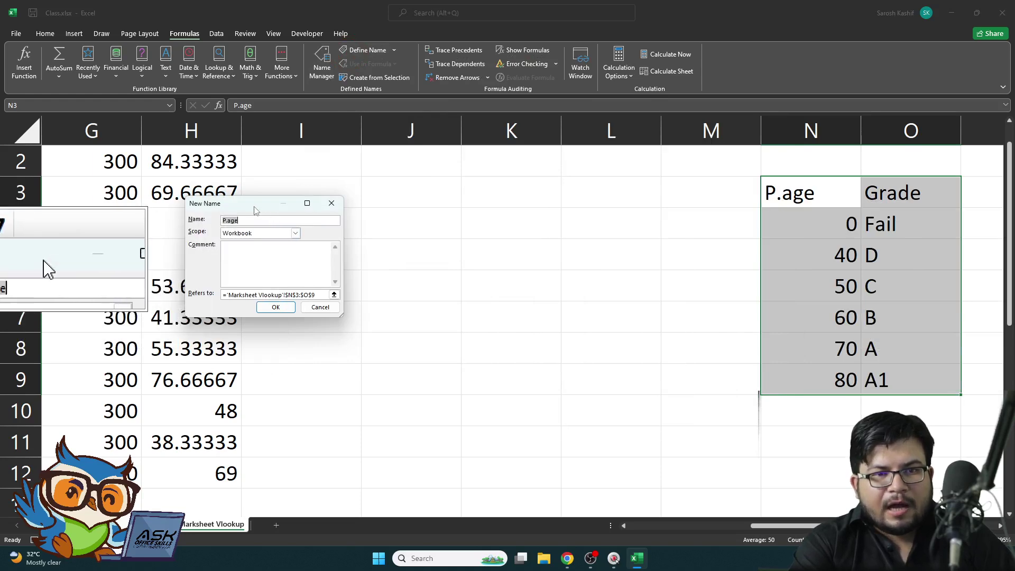
{"action": "left_click_drag", "start_coordinate": [263, 211], "coordinate": [475, 205]}
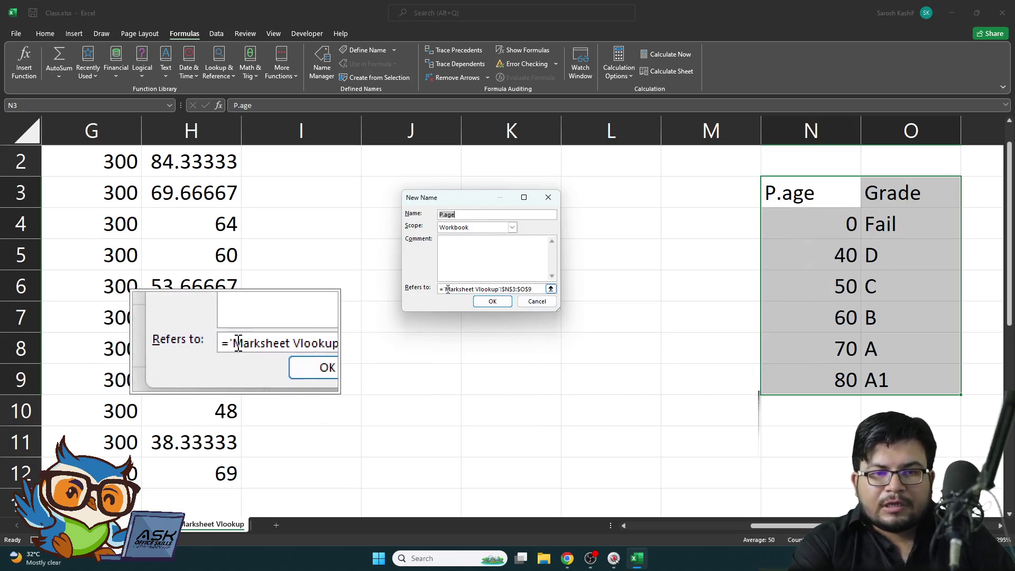
Step: Pick N3:O9 on the Marksheet Vlookup sheet again as the range the new name refers to
{"action": "left_click", "coordinate": [551, 289]}
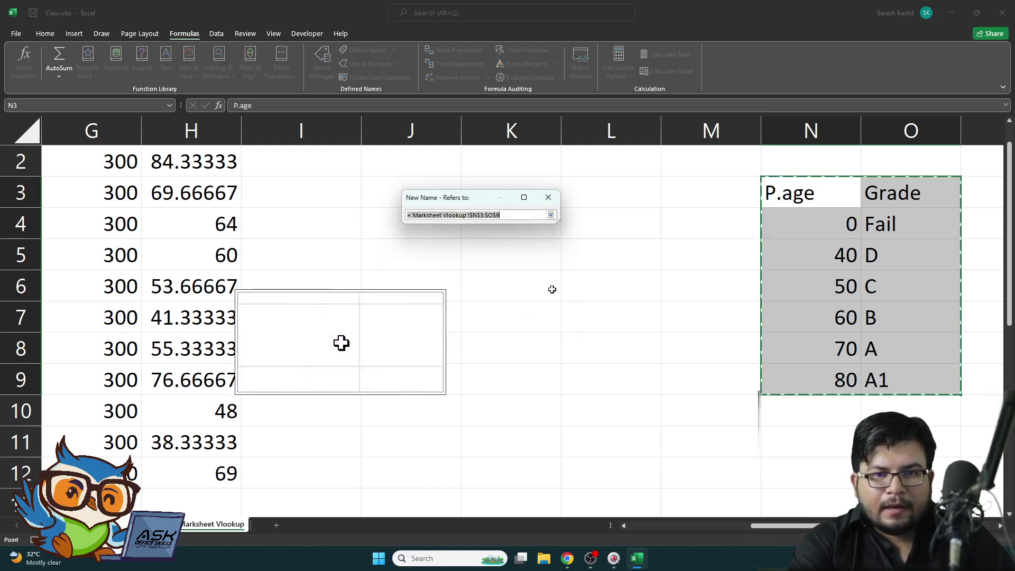
{"action": "left_click_drag", "start_coordinate": [623, 196], "coordinate": [738, 404]}
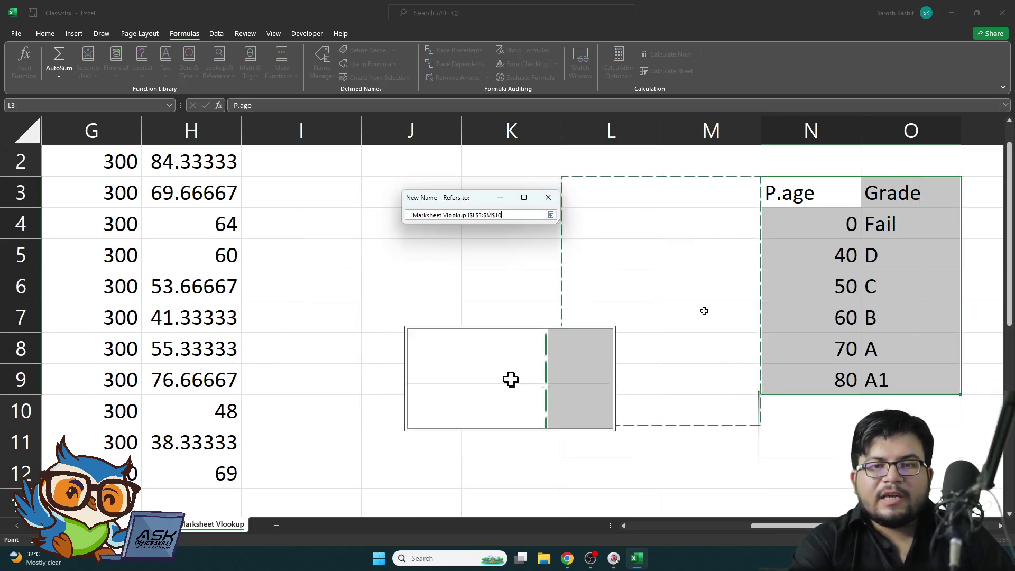
{"action": "left_click_drag", "start_coordinate": [798, 196], "coordinate": [903, 392]}
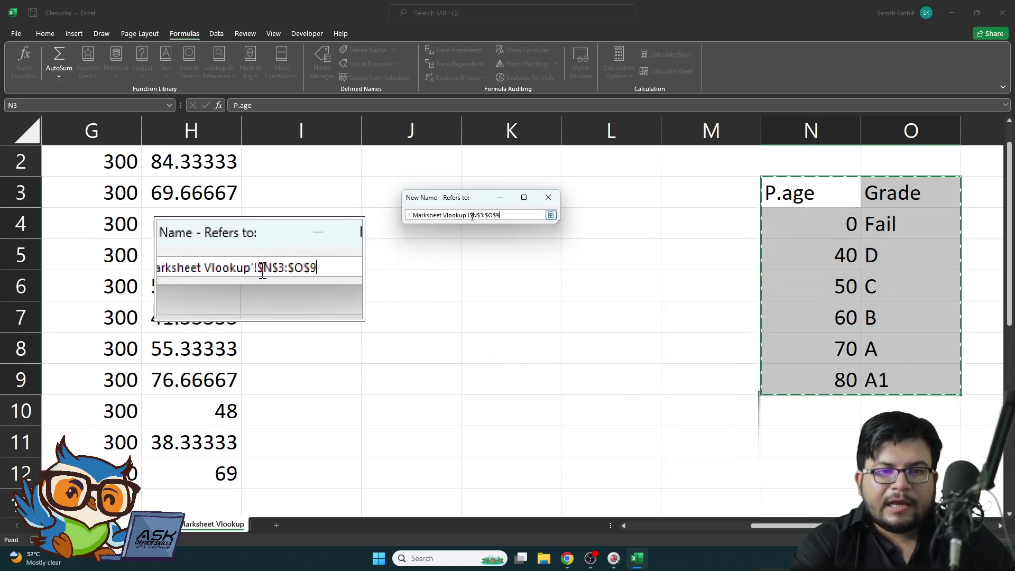
{"action": "left_click", "coordinate": [551, 215]}
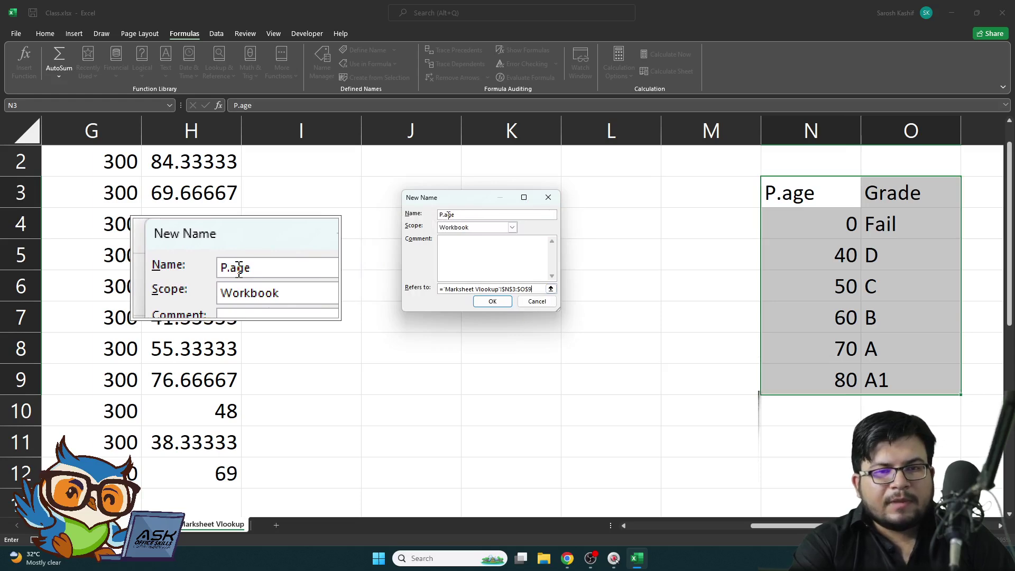
Step: Name the grade table range Percent and create the defined name
{"action": "left_click_drag", "start_coordinate": [458, 216], "coordinate": [443, 215]}
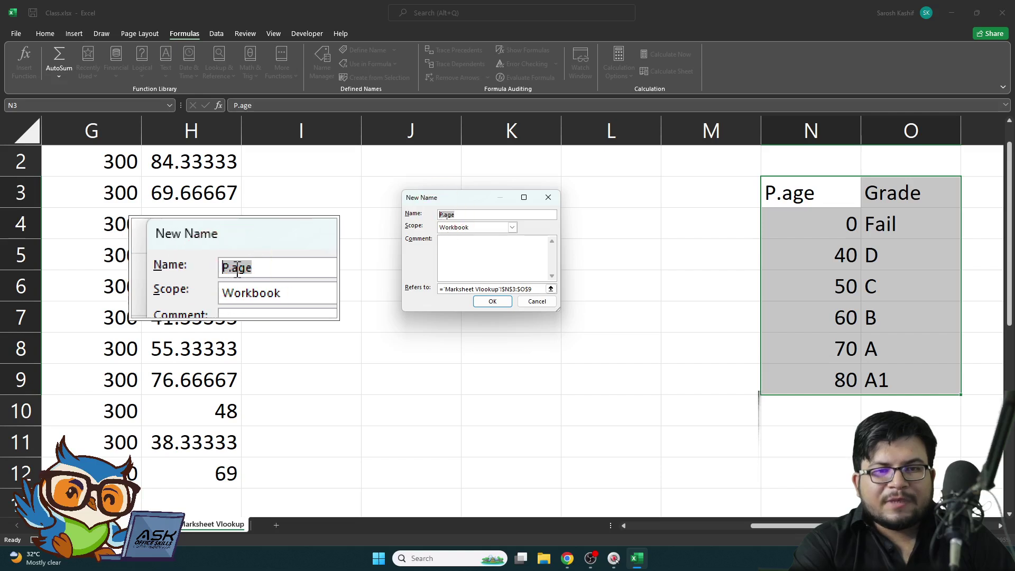
{"action": "left_click", "coordinate": [445, 215]}
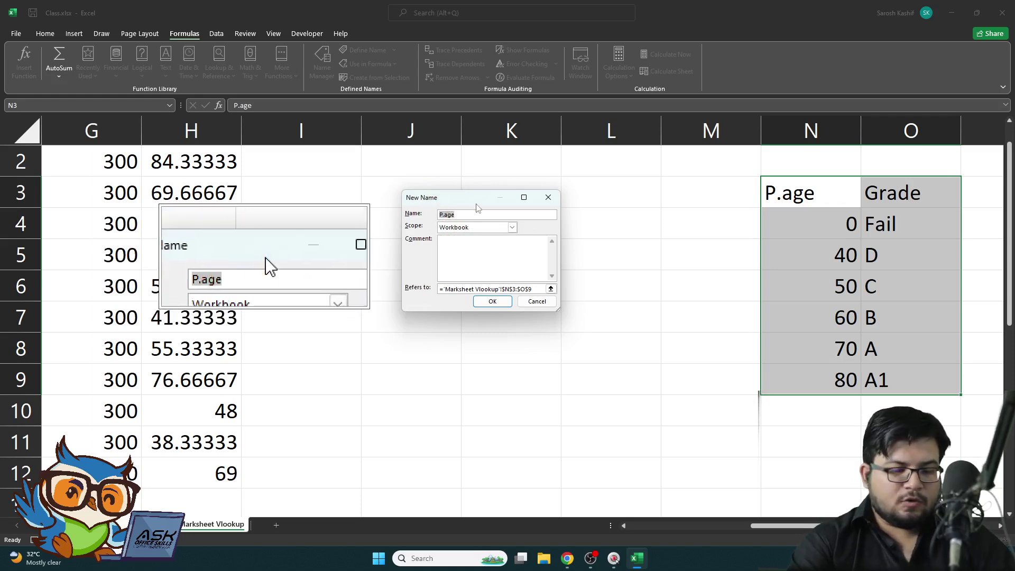
{"action": "type", "text": "Per"}
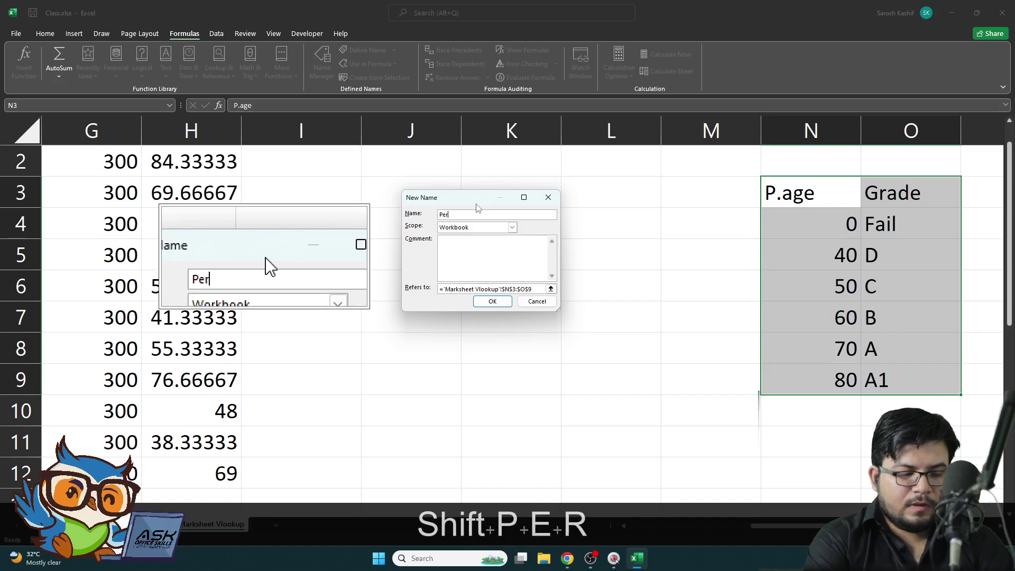
{"action": "type", "text": "centage"}
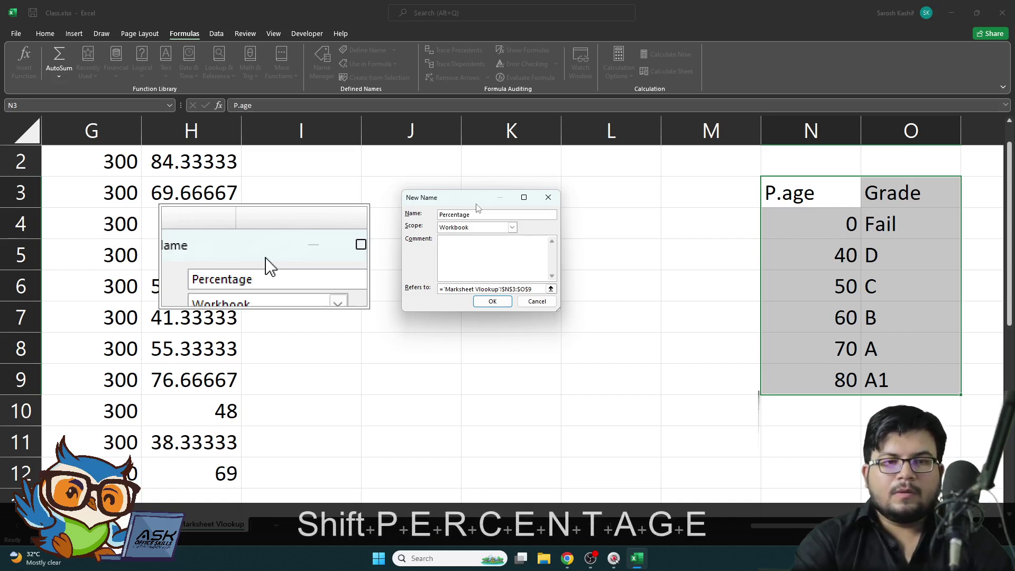
{"action": "key", "text": "BackSpace"}
{"action": "key", "text": "BackSpace"}
{"action": "key", "text": "BackSpace"}
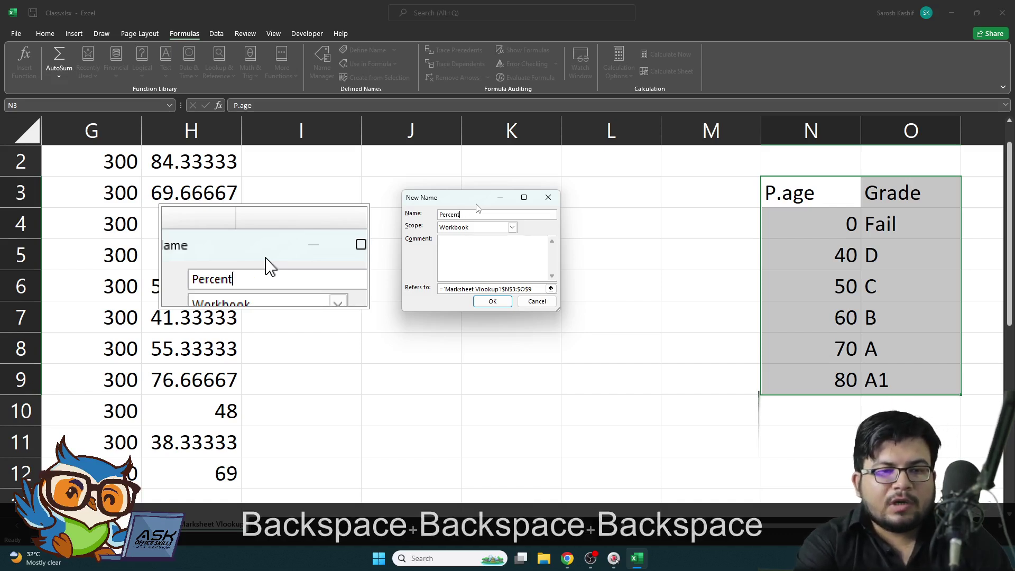
{"action": "type", "text": "t"}
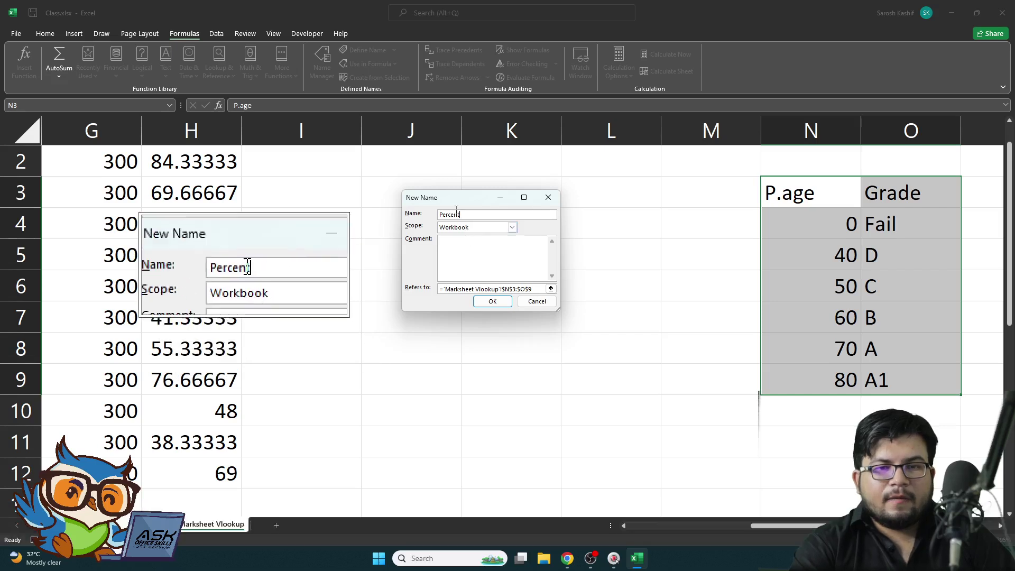
{"action": "left_click", "coordinate": [492, 302]}
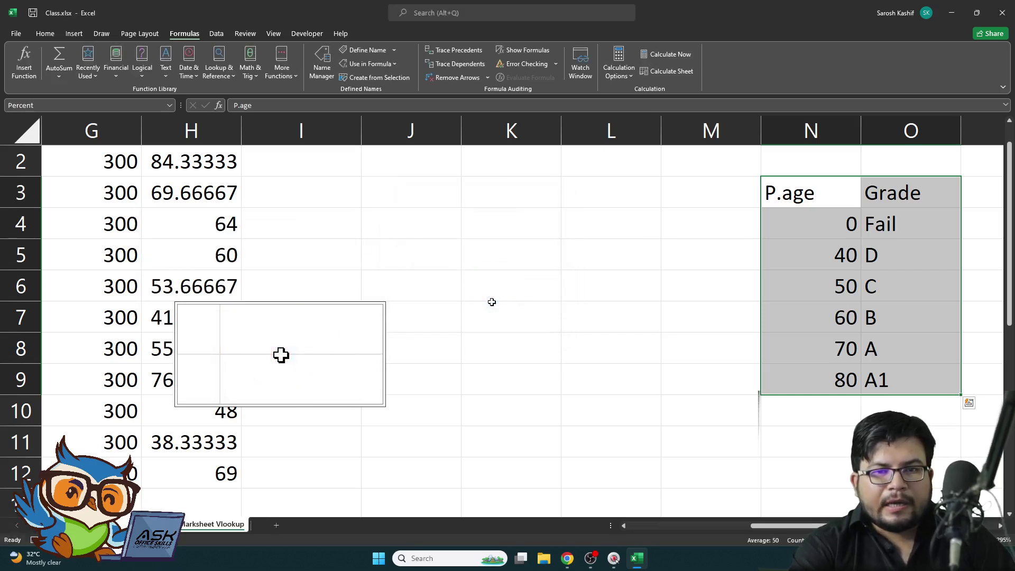
Step: Review the Percent entry in the Name Manager, widening the Refers To column to read its full reference
{"action": "left_click", "coordinate": [327, 74]}
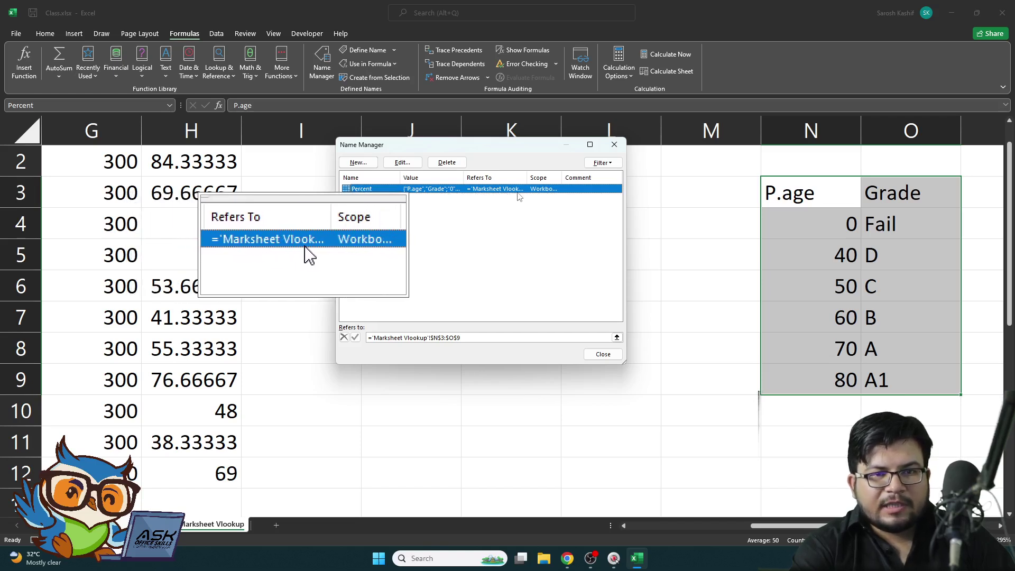
{"action": "left_click_drag", "start_coordinate": [527, 175], "coordinate": [573, 182]}
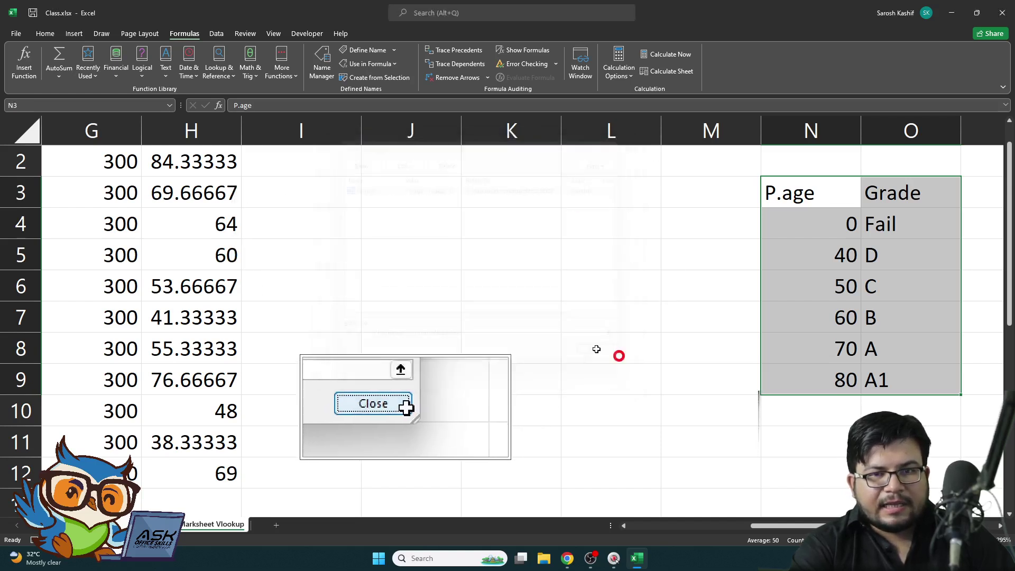
{"action": "left_click", "coordinate": [611, 355]}
{"action": "scroll", "coordinate": [306, 215], "scroll_direction": "up", "scroll_amount": 1}
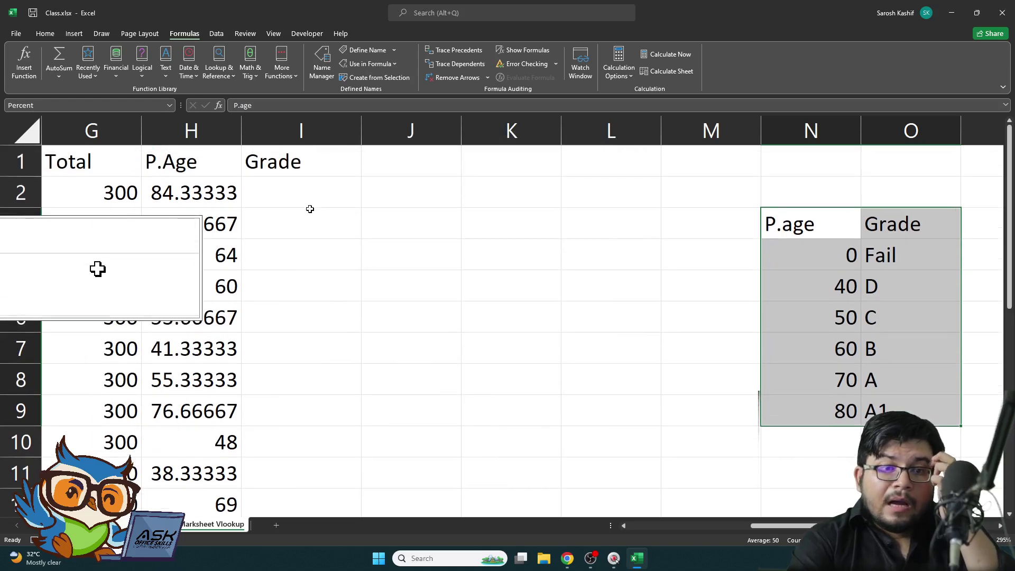
Step: Delete the defined name Percent in the Name Manager
{"action": "left_click", "coordinate": [312, 196]}
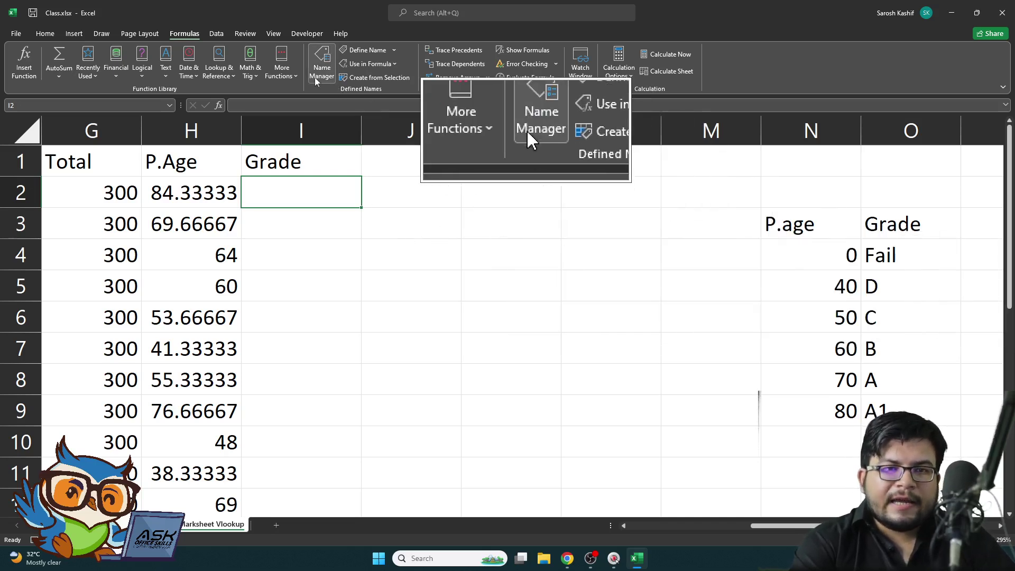
{"action": "left_click", "coordinate": [322, 62]}
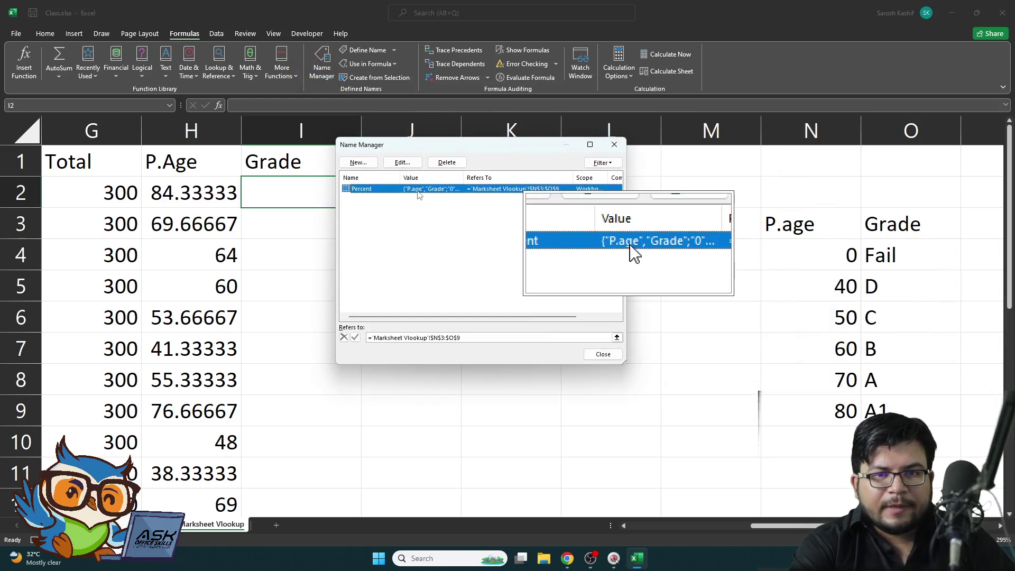
{"action": "left_click", "coordinate": [447, 162]}
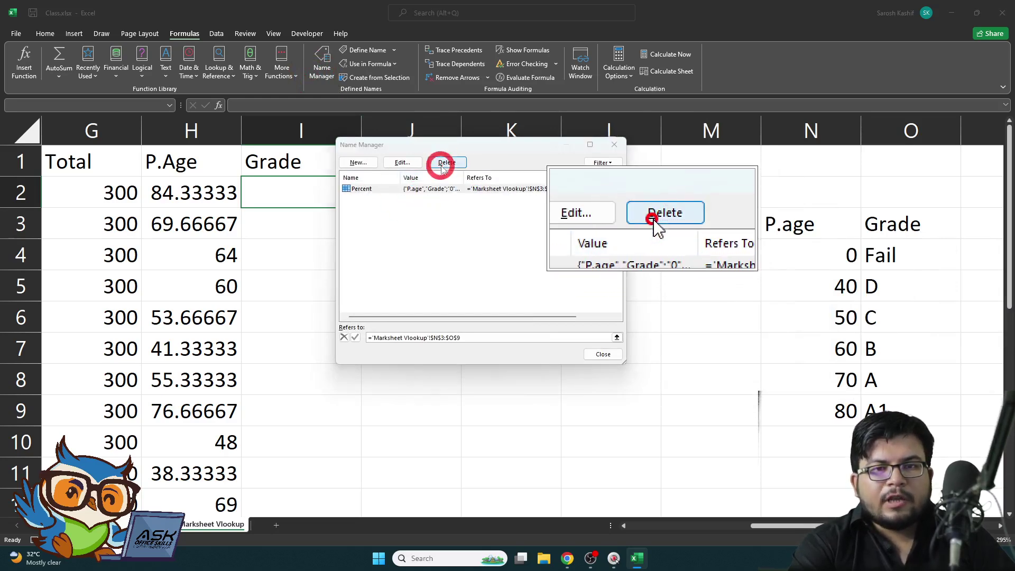
Step: Finish deleting the defined name Percent from the workbook and close the name list
{"action": "left_click", "coordinate": [491, 307]}
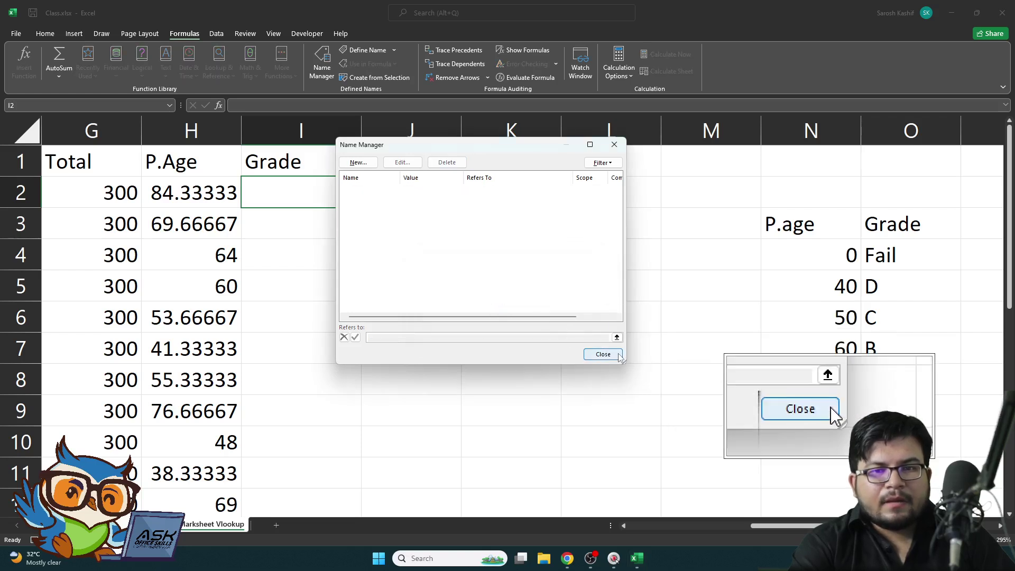
{"action": "left_click", "coordinate": [613, 353]}
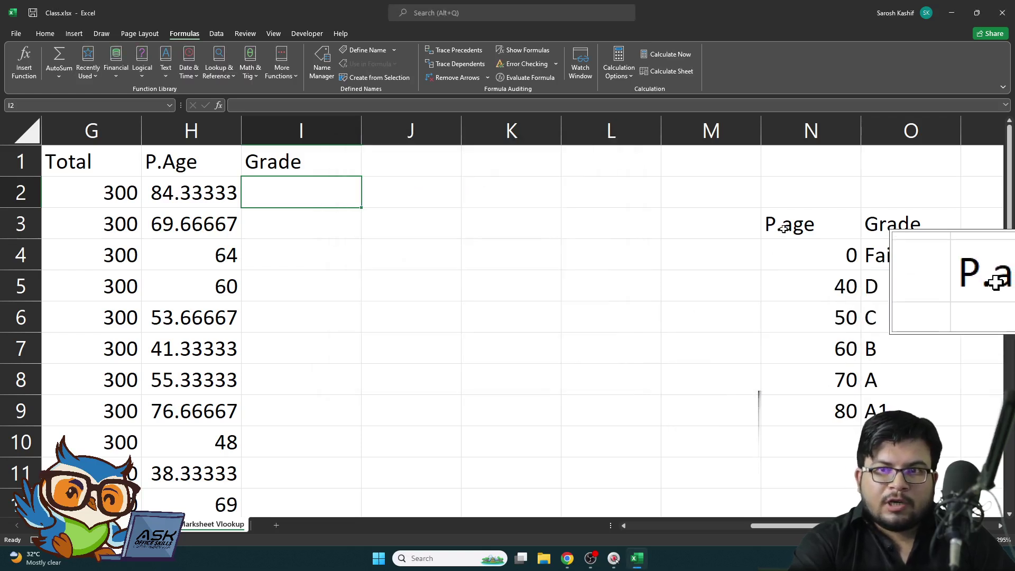
Step: Name the P.age and Grade lookup range N3:O9 as Percent
{"action": "left_click_drag", "start_coordinate": [784, 228], "coordinate": [917, 407]}
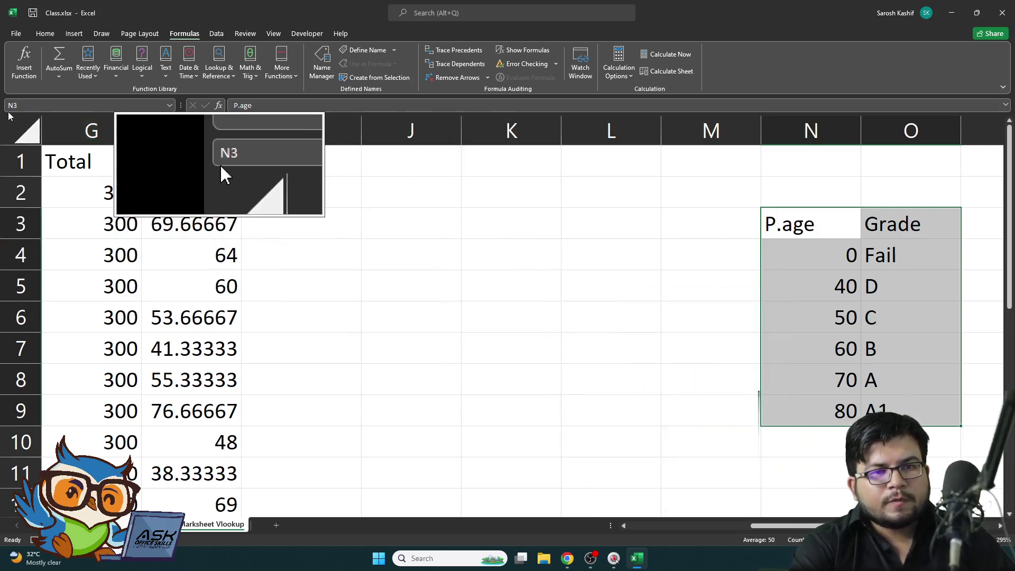
{"action": "left_click", "coordinate": [48, 104]}
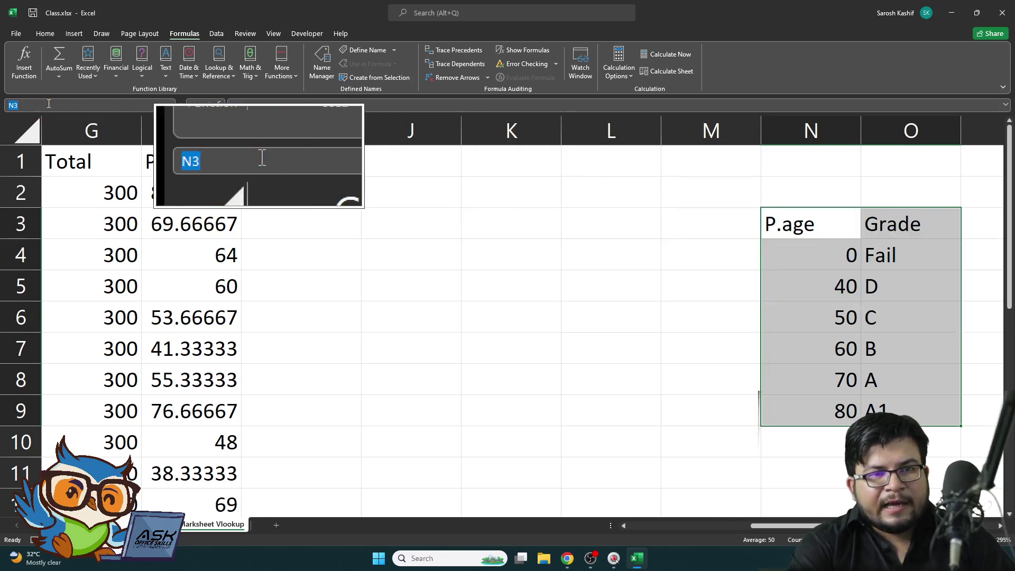
{"action": "type", "text": "P"}
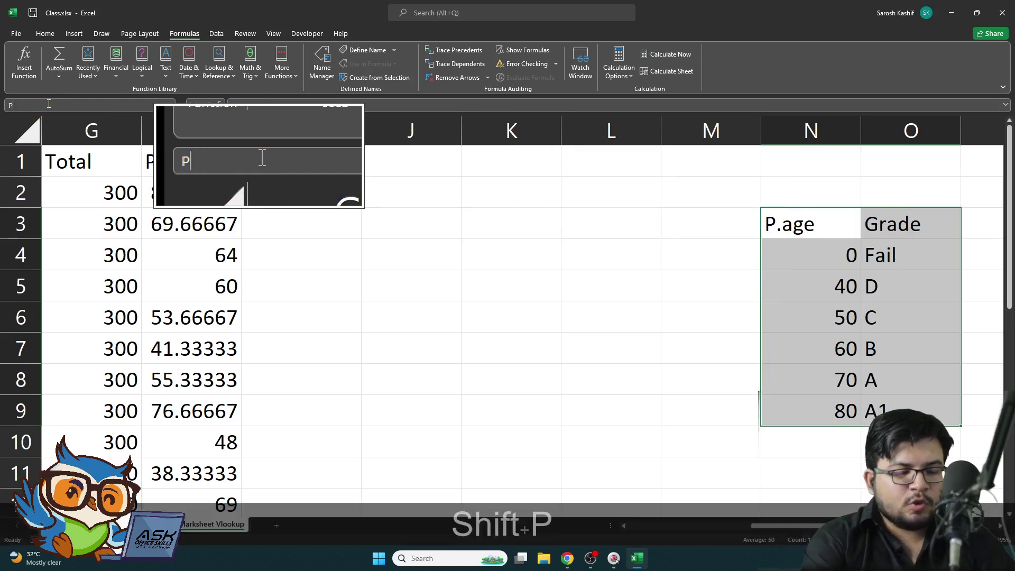
{"action": "type", "text": "ercent"}
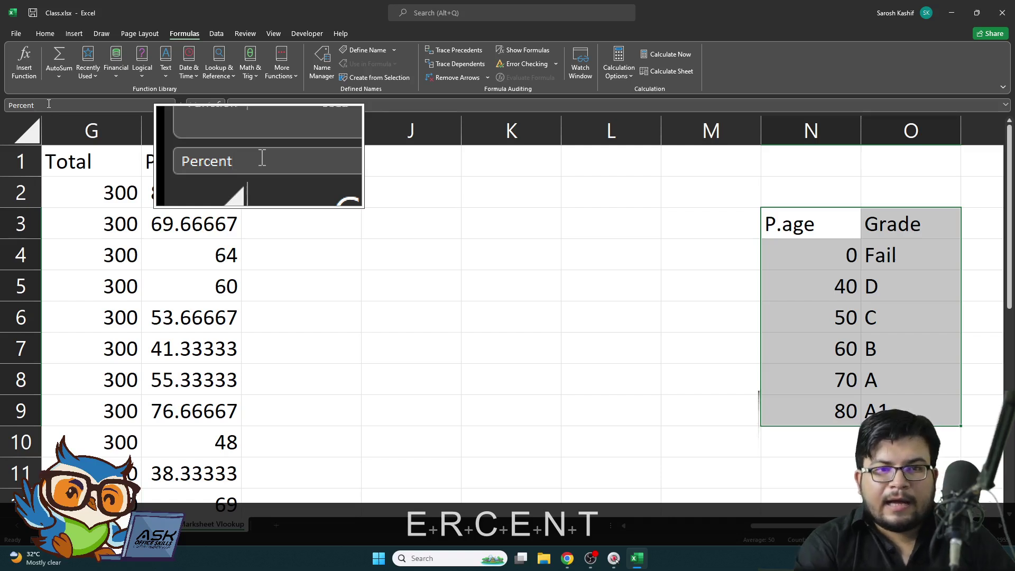
{"action": "key", "text": "Return"}
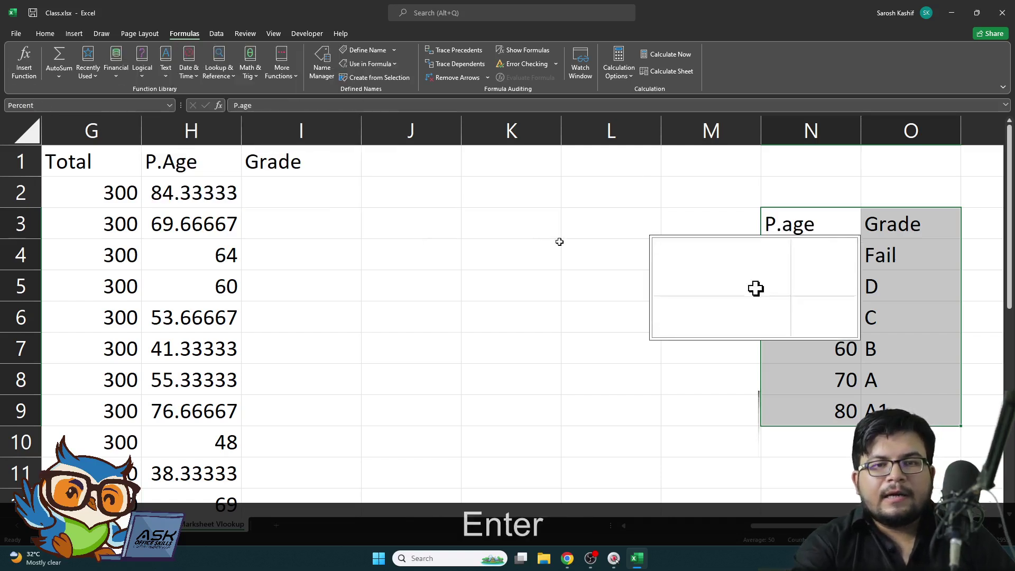
Step: Delete the defined name Percent from the Name Manager
{"action": "left_click", "coordinate": [316, 72]}
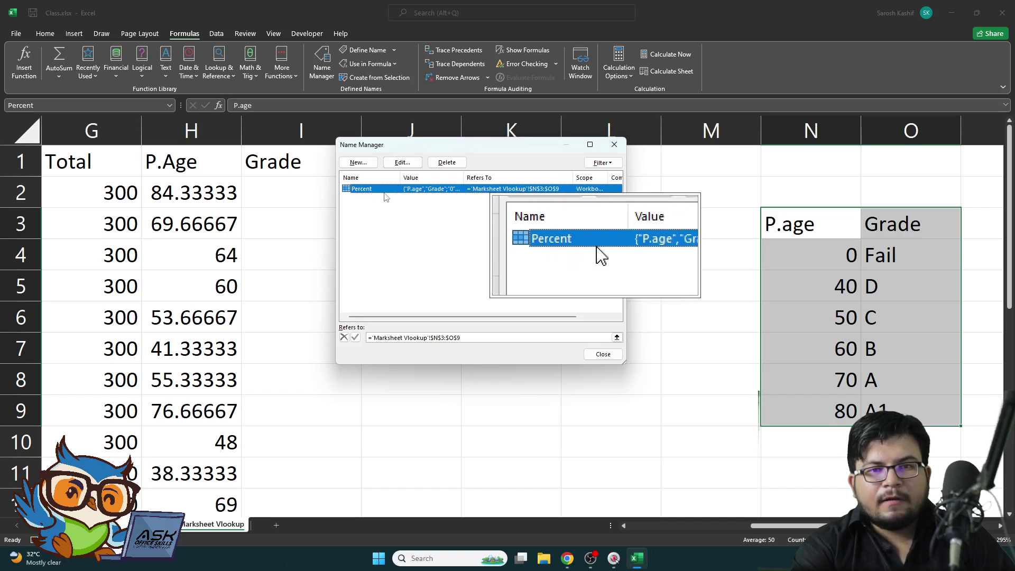
{"action": "left_click", "coordinate": [443, 164]}
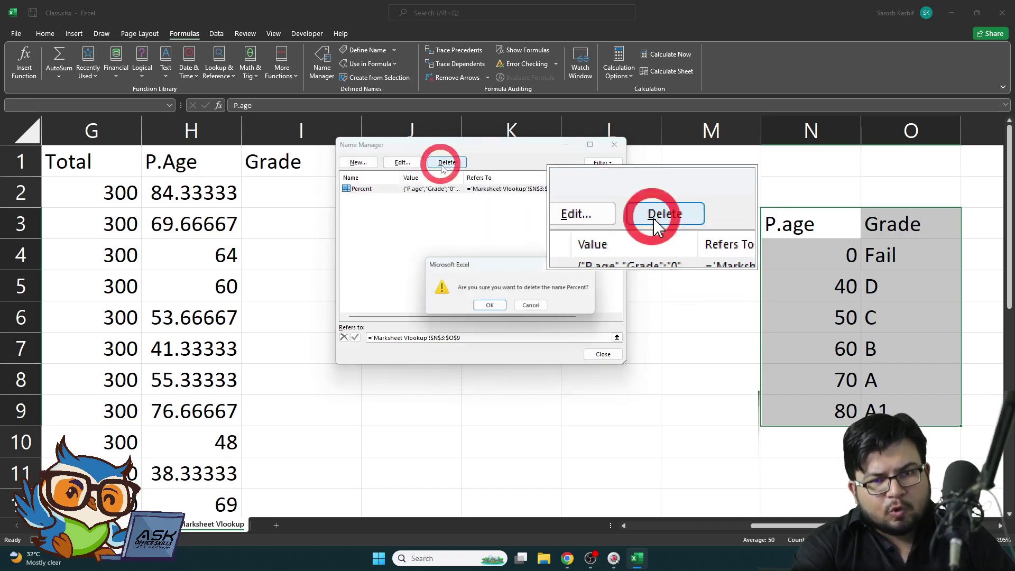
{"action": "left_click", "coordinate": [494, 306]}
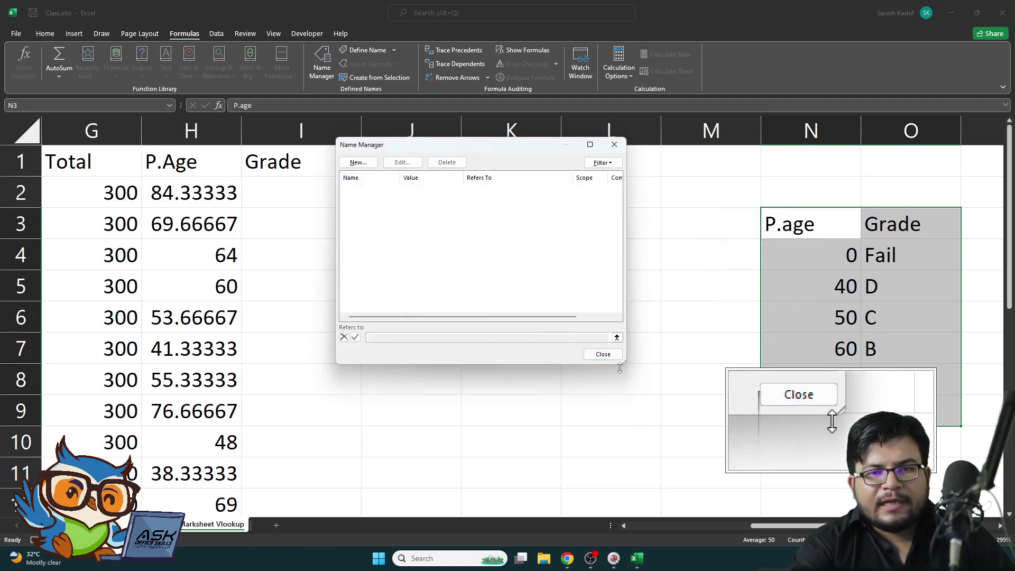
{"action": "left_click", "coordinate": [603, 354]}
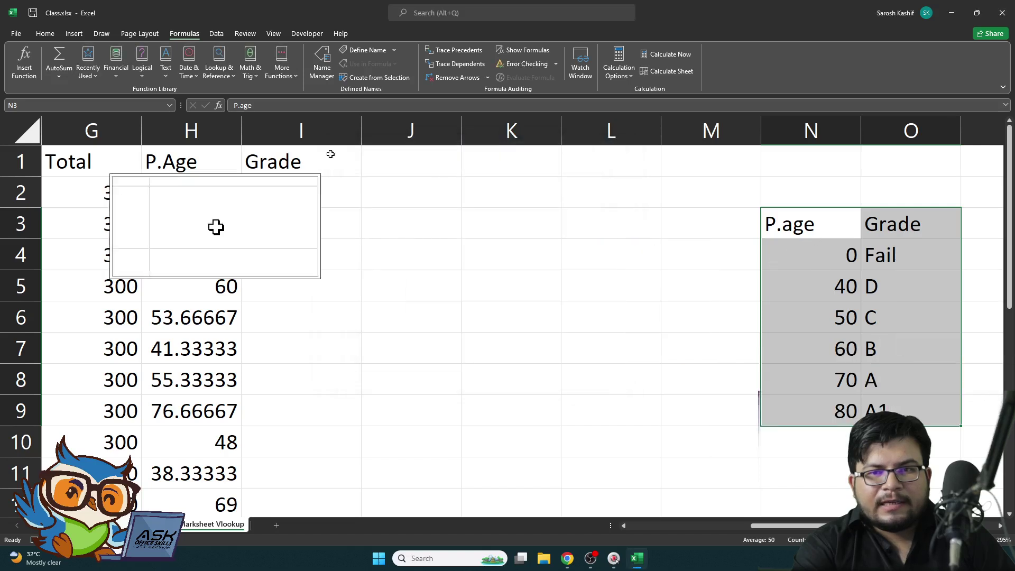
Step: Name the lookup range N3:O9 as MeraArray and check its entry in the Name Manager
{"action": "left_click", "coordinate": [83, 104]}
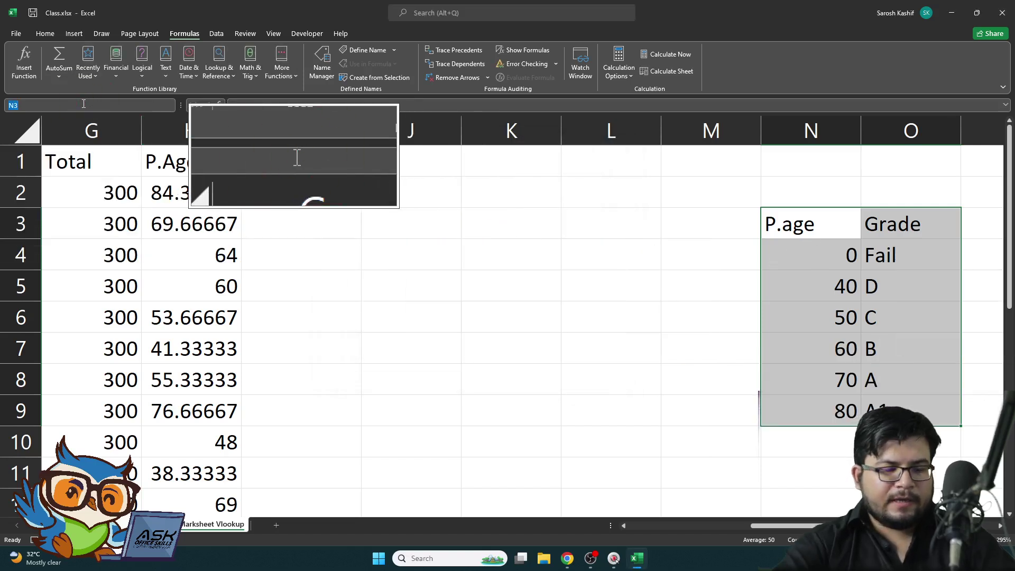
{"action": "key", "text": "BackSpace"}
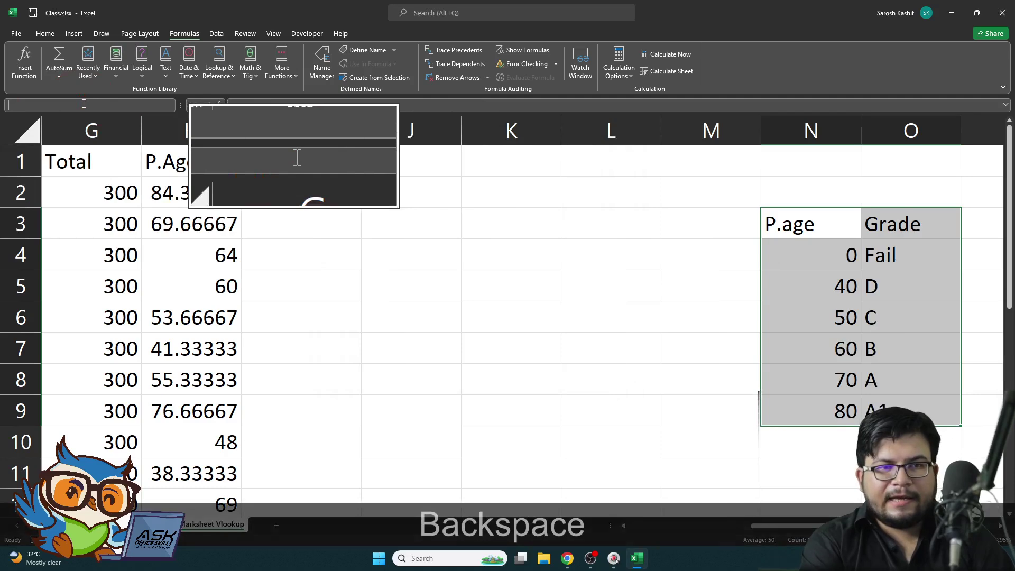
{"action": "type", "text": "MeraArray"}
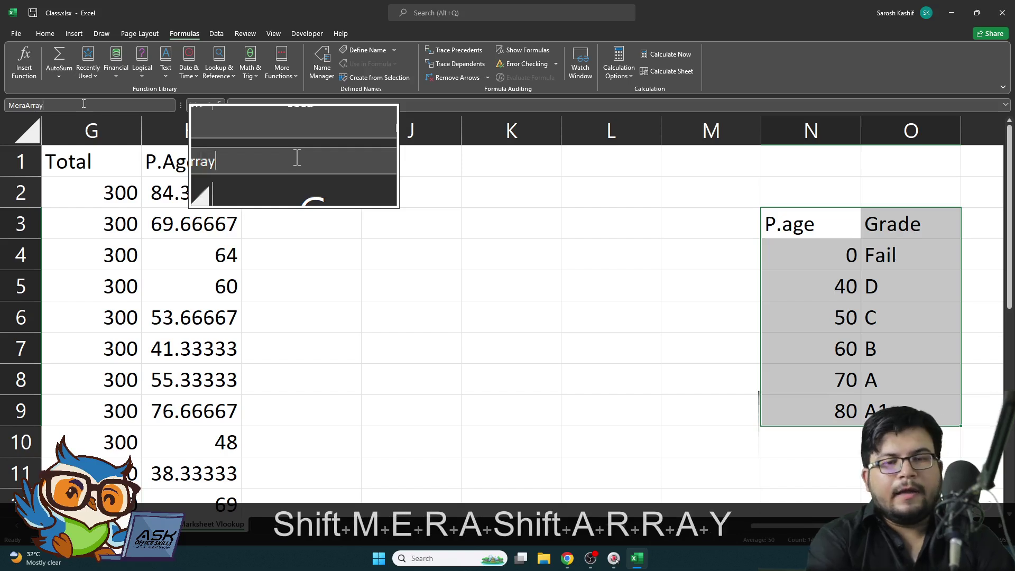
{"action": "key", "text": "Return"}
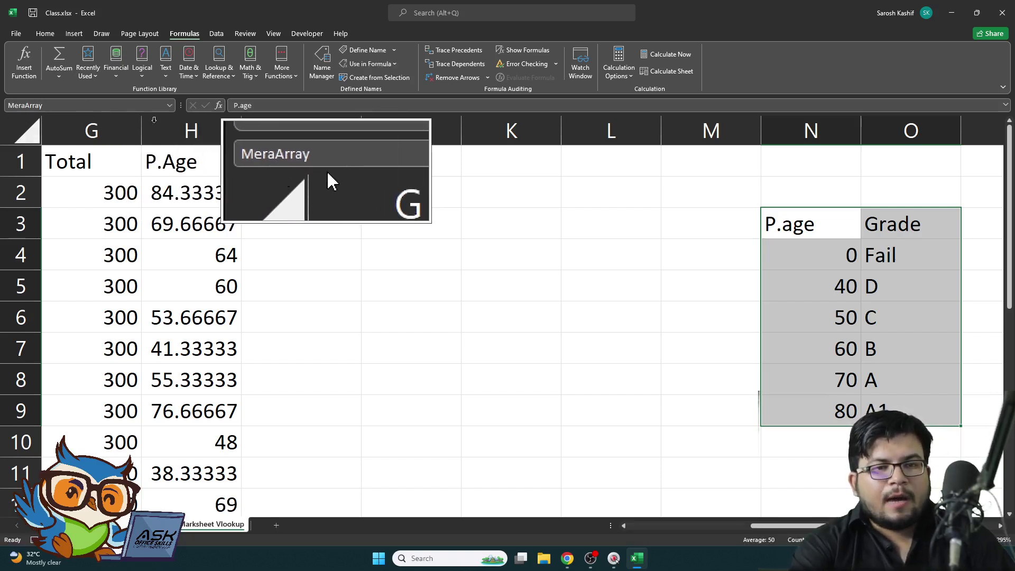
{"action": "left_click", "coordinate": [318, 75]}
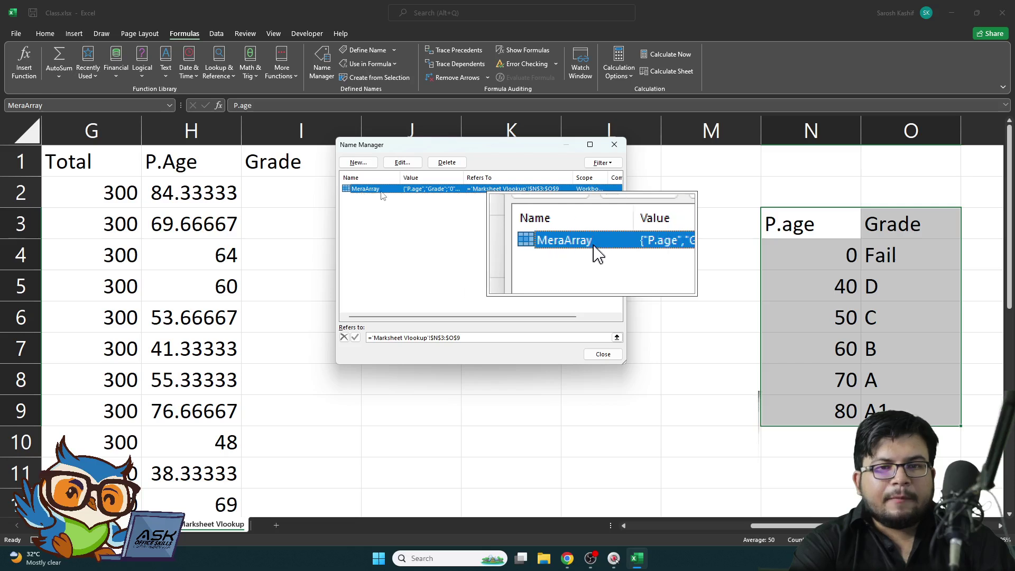
{"action": "left_click", "coordinate": [614, 144]}
Step: Start a VLOOKUP formula in Grade cell I2 with percentage cell H2 as the lookup value
{"action": "left_click", "coordinate": [282, 190]}
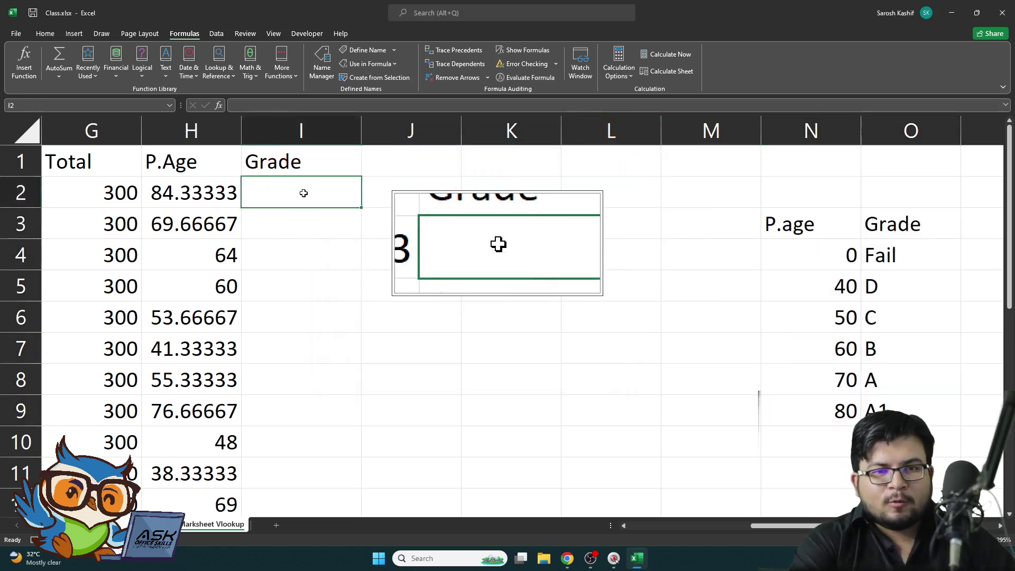
{"action": "type", "text": "="}
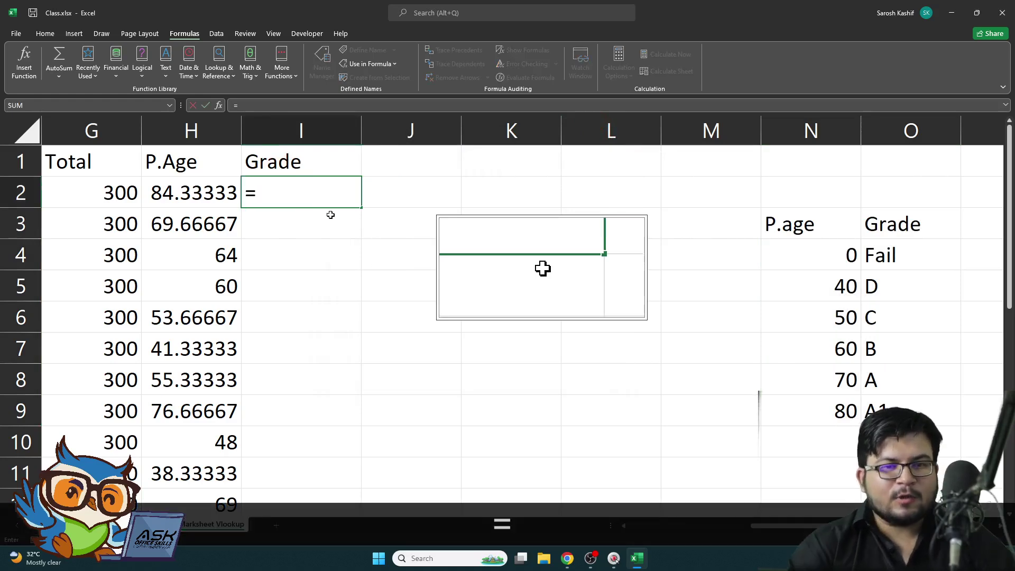
{"action": "type", "text": "vlookup"}
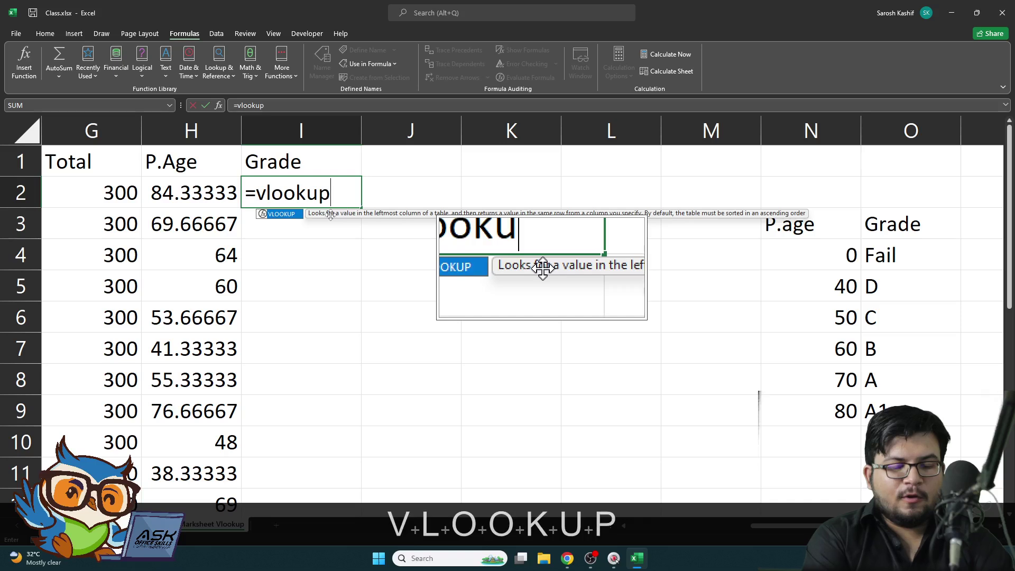
{"action": "type", "text": "("}
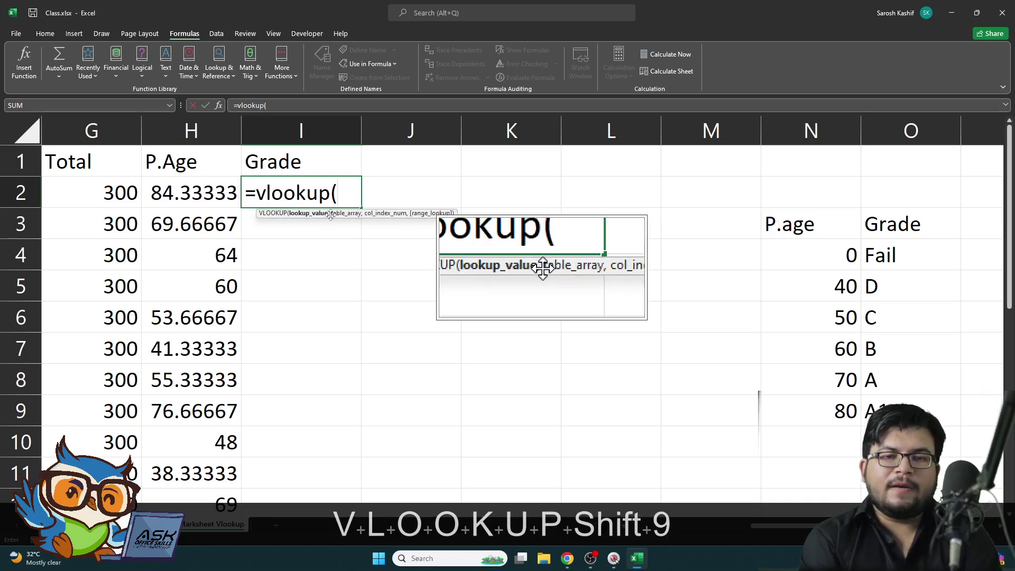
{"action": "left_click", "coordinate": [185, 191]}
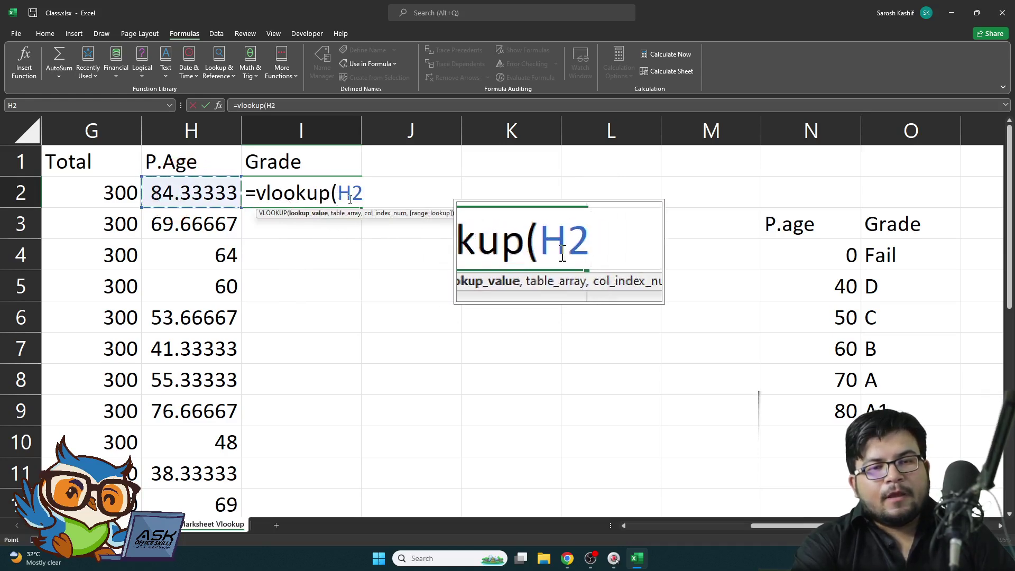
{"action": "type", "text": ","}
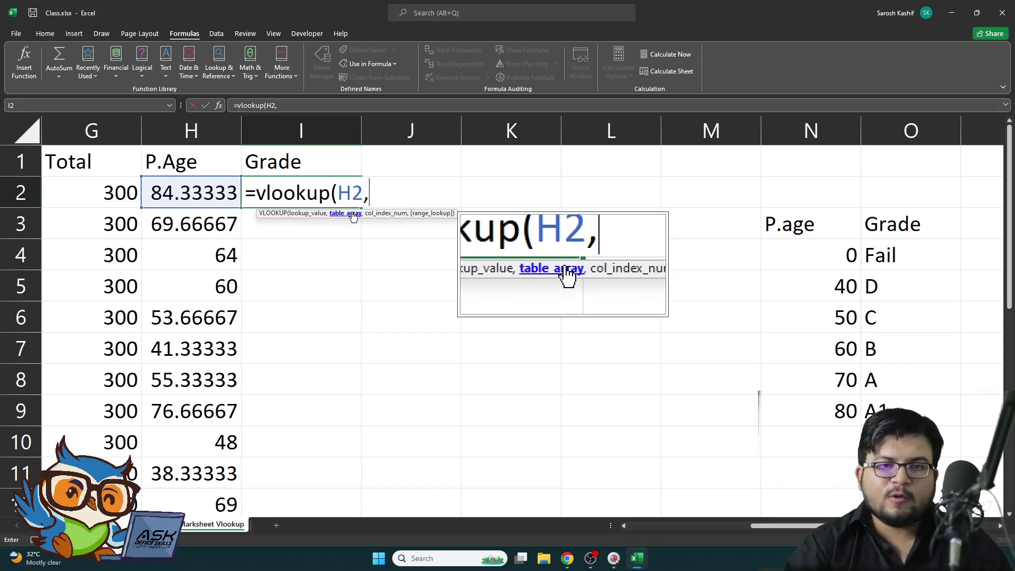
Step: Complete the VLOOKUP in I2 with the named range MeraArray as table array and column index 2
{"action": "type", "text": "Mer"}
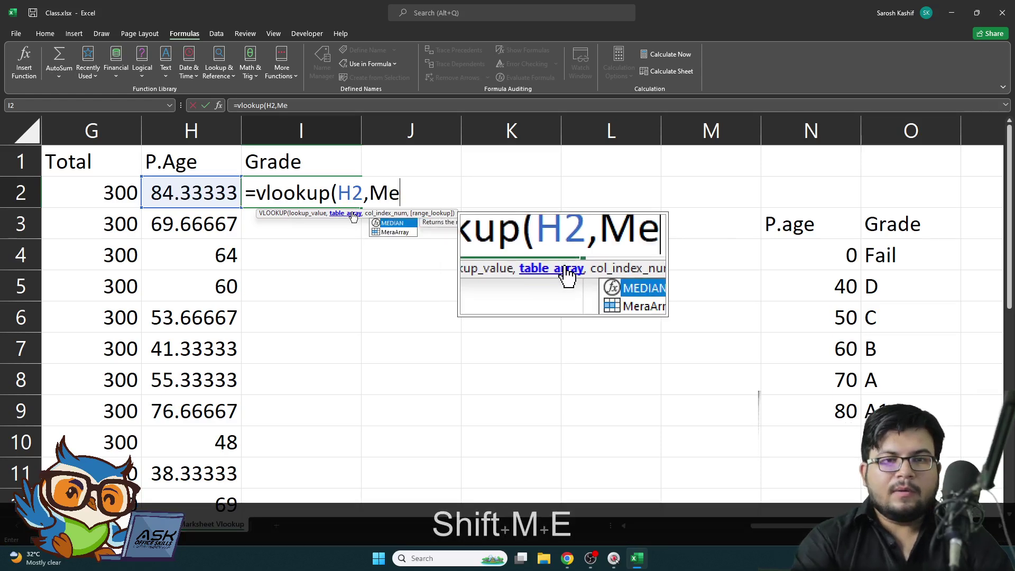
{"action": "key", "text": "BackSpace"}
{"action": "key", "text": "BackSpace"}
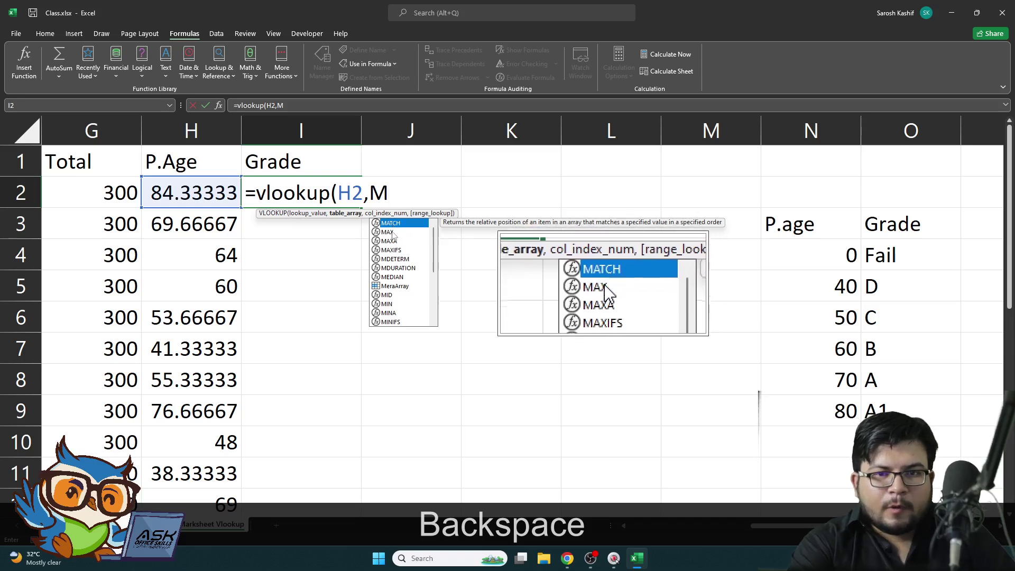
{"action": "left_click", "coordinate": [391, 286]}
{"action": "double_click", "coordinate": [391, 286]}
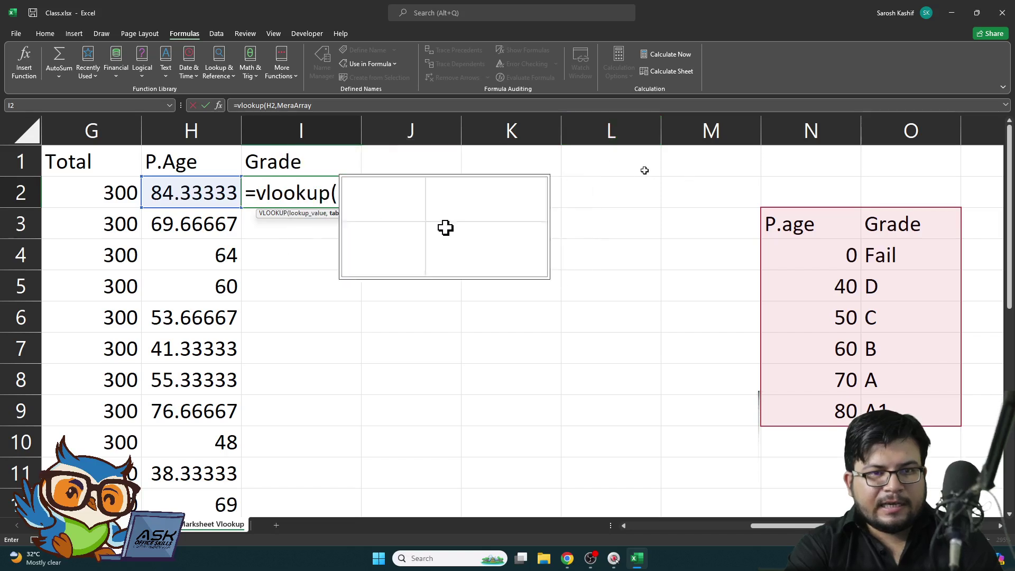
{"action": "type", "text": ","}
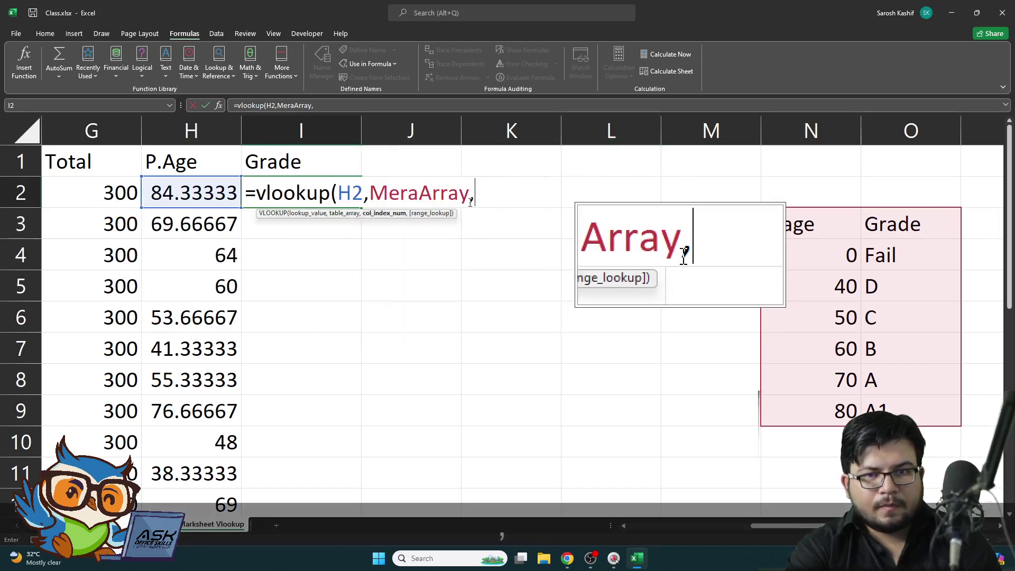
{"action": "type", "text": "2"}
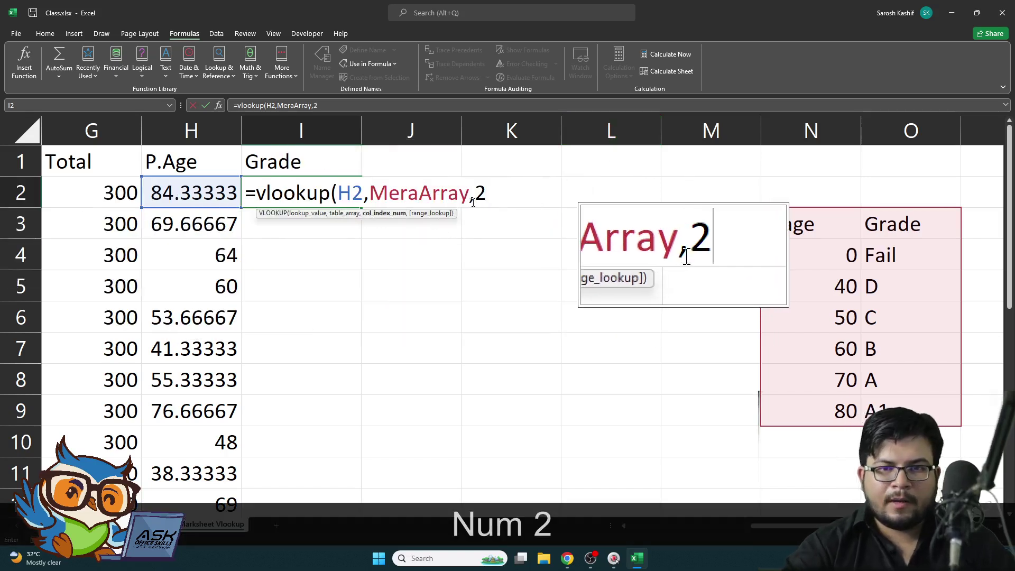
{"action": "type", "text": ")"}
{"action": "key", "text": "Return"}
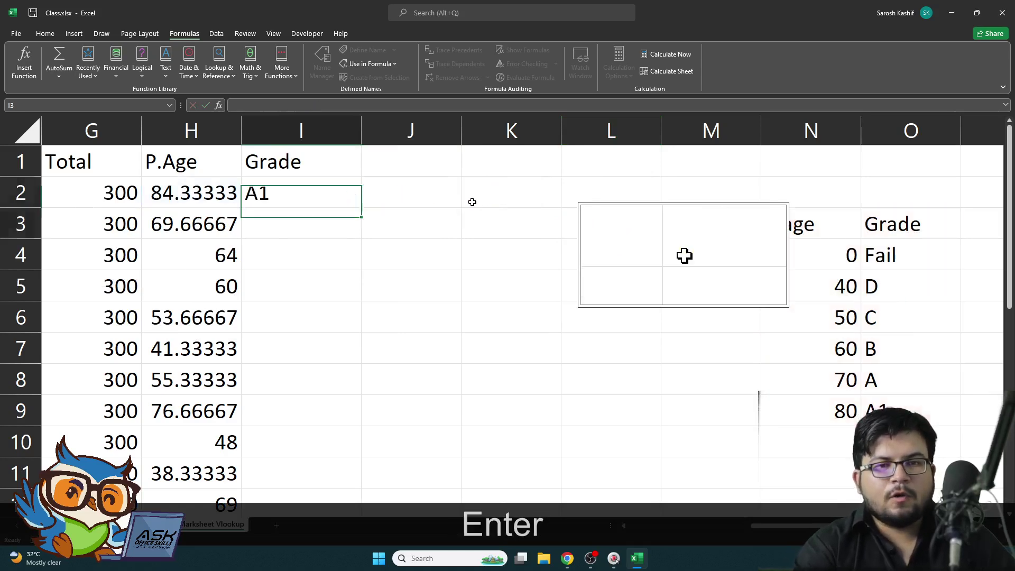
Step: Fill the VLOOKUP formula from I2 down the Grade column to I12 and review the filled rows
{"action": "left_click", "coordinate": [315, 187]}
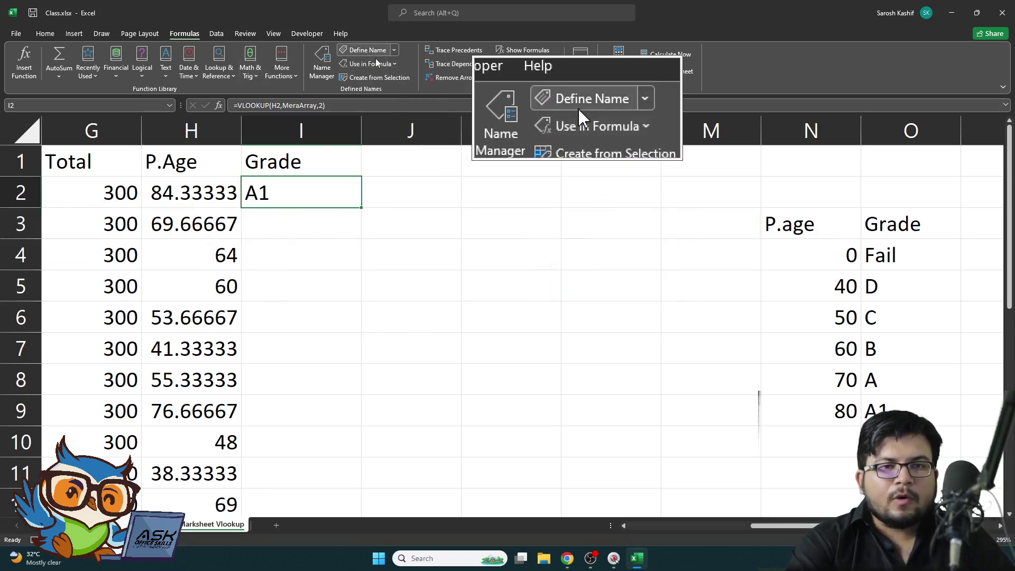
{"action": "double_click", "coordinate": [360, 210]}
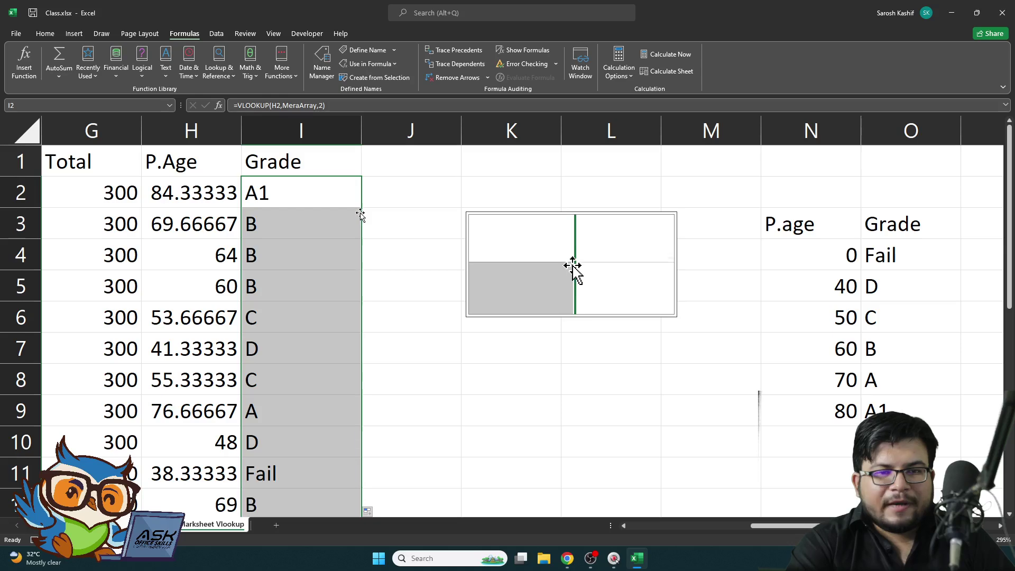
{"action": "scroll", "coordinate": [360, 216], "scroll_direction": "down", "scroll_amount": 1}
{"action": "scroll", "coordinate": [360, 215], "scroll_direction": "down", "scroll_amount": 1}
{"action": "scroll", "coordinate": [344, 279], "scroll_direction": "up", "scroll_amount": 1}
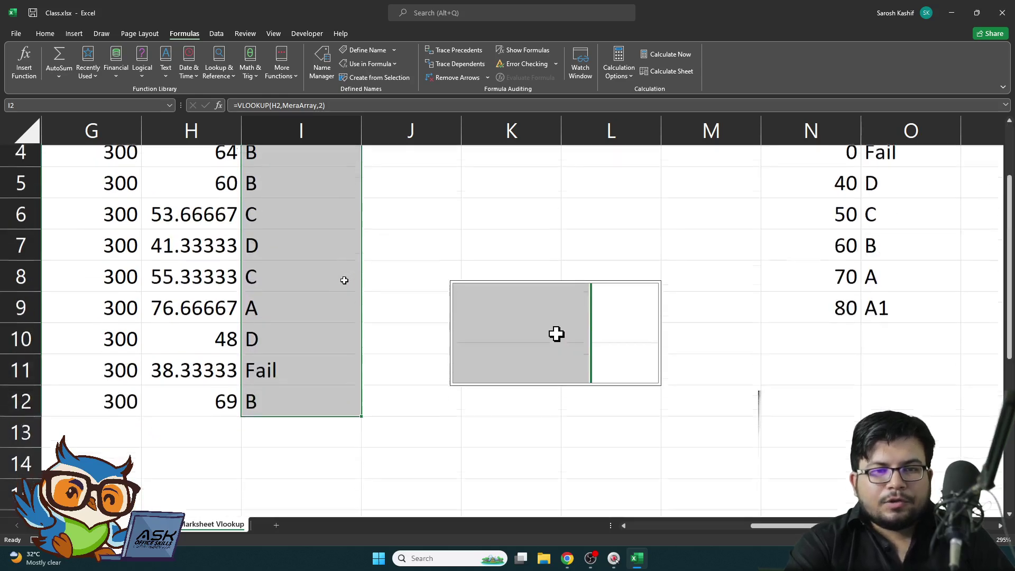
{"action": "scroll", "coordinate": [345, 280], "scroll_direction": "up", "scroll_amount": 1}
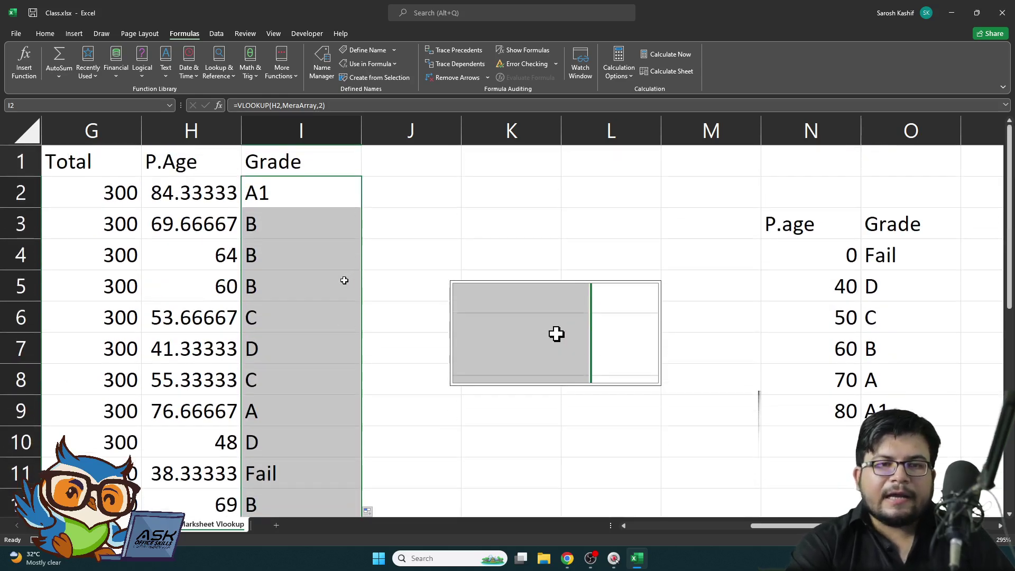
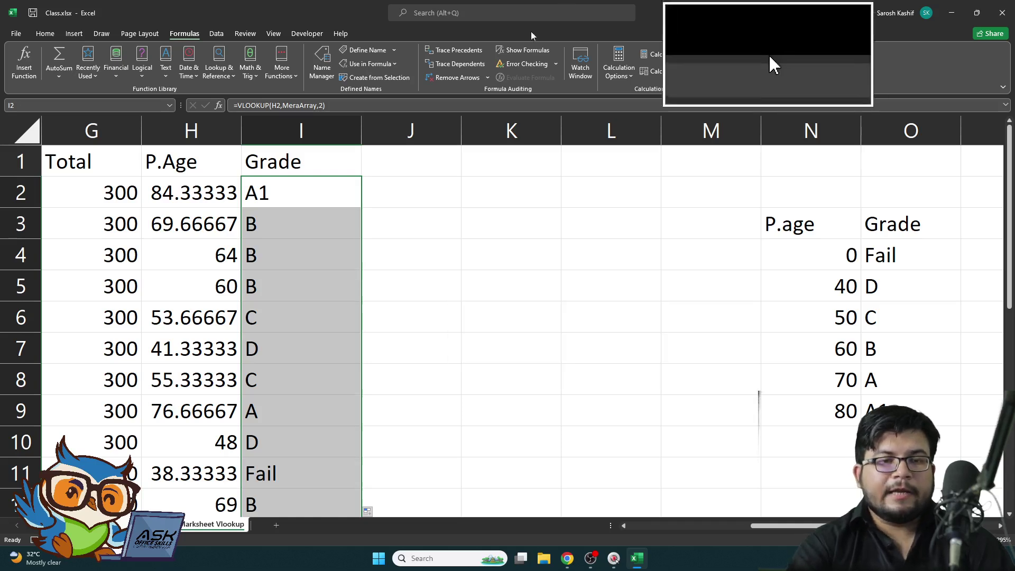
Step: Examine the marksheet along row 2 from the Grade column back to the Name and Word columns
{"action": "left_click", "coordinate": [478, 199]}
{"action": "left_click", "coordinate": [343, 190]}
{"action": "key", "text": "Left"}
{"action": "key", "text": "Right"}
{"action": "key", "text": "Left"}
{"action": "key", "text": "Left"}
{"action": "key", "text": "Left"}
{"action": "key", "text": "Left"}
{"action": "key", "text": "Left"}
{"action": "key", "text": "Left"}
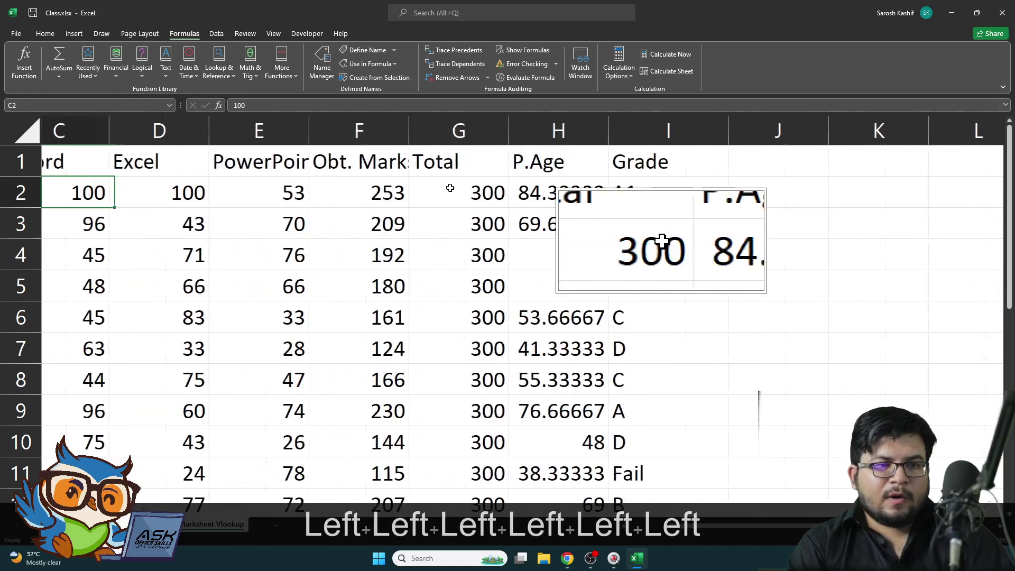
{"action": "key", "text": "Left"}
{"action": "key", "text": "Right"}
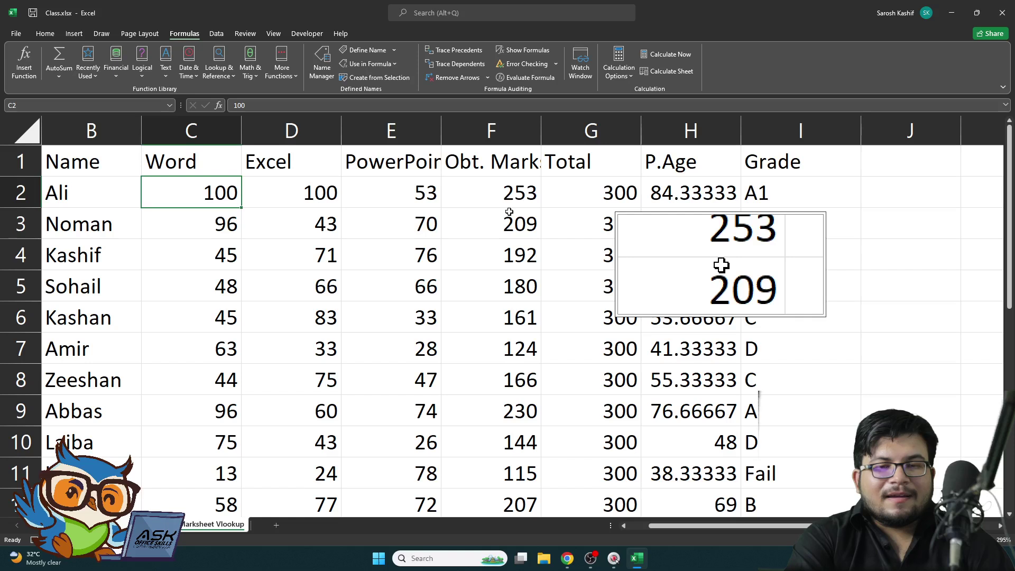
Step: Examine the Grade formula in I2 and the first student's Word, Excel and PowerPoint marks in C2:E2
{"action": "left_click", "coordinate": [749, 194]}
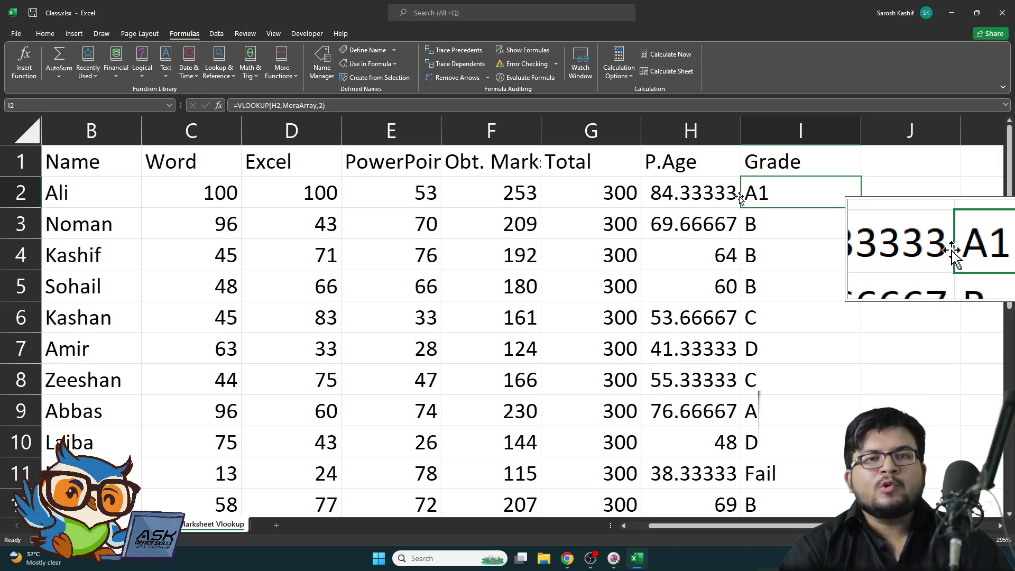
{"action": "key", "text": "Right"}
{"action": "key", "text": "Left"}
{"action": "key", "text": "Left"}
{"action": "key", "text": "Right"}
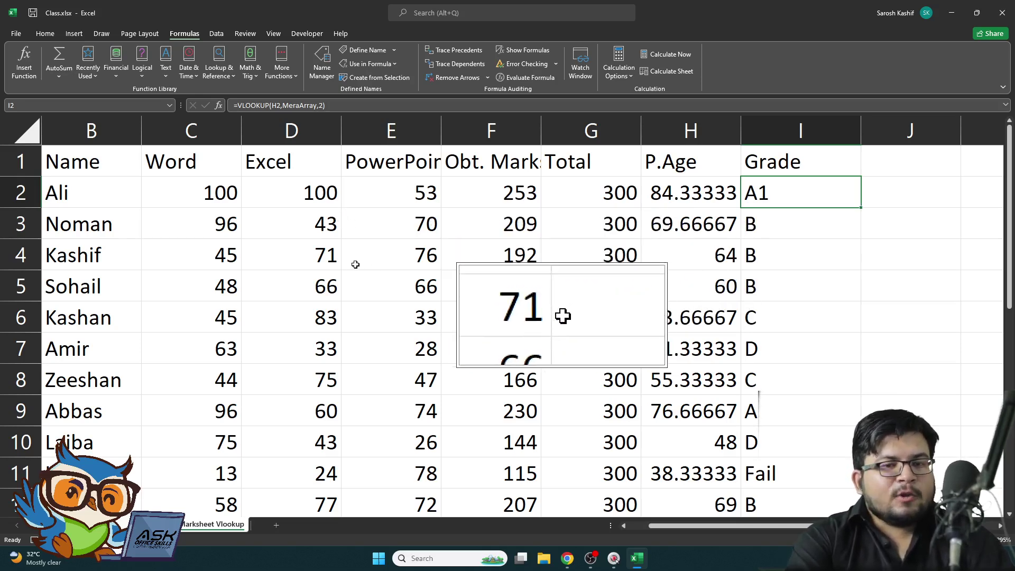
{"action": "left_click_drag", "start_coordinate": [215, 196], "coordinate": [390, 199]}
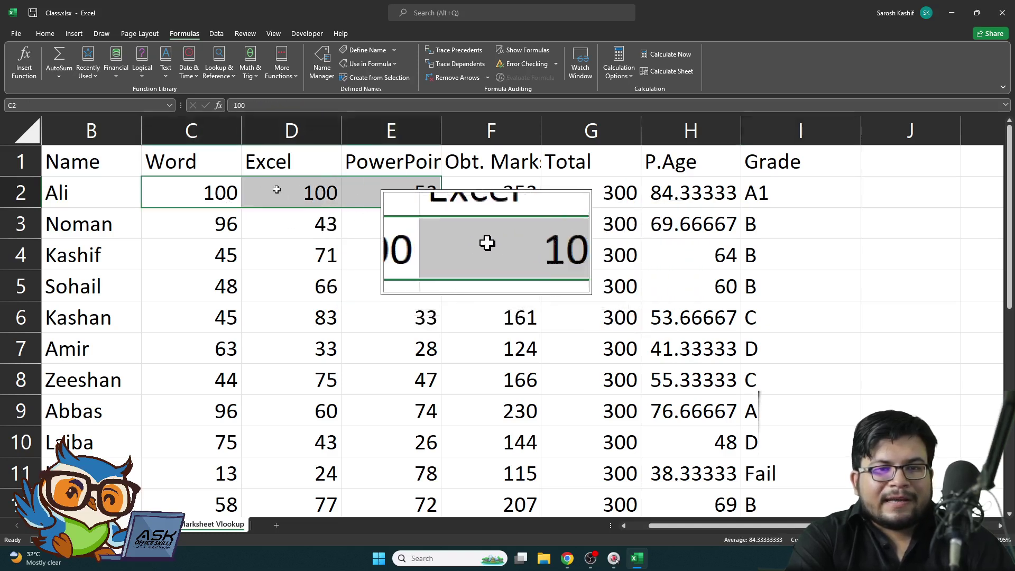
Step: Enter the subject labels Word, Excel and Powerpoint in cells K3 to K5, beside the marksheet
{"action": "left_click", "coordinate": [879, 213]}
{"action": "key", "text": "Right"}
{"action": "key", "text": "Right"}
{"action": "key", "text": "Right"}
{"action": "key", "text": "Left"}
{"action": "key", "text": "Left"}
{"action": "key", "text": "Left"}
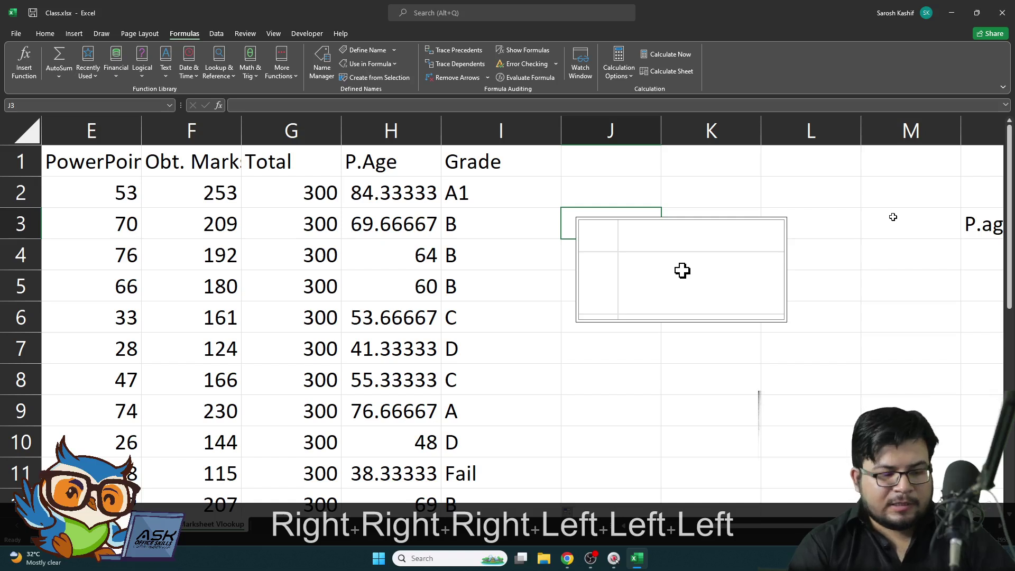
{"action": "key", "text": "ctrl+alt+KP_5"}
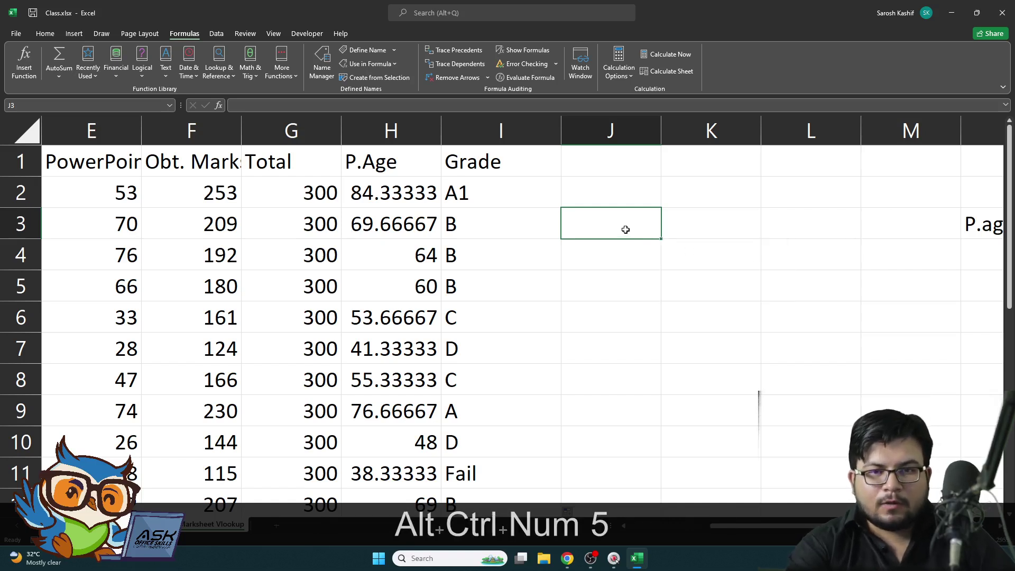
{"action": "key", "text": "Right"}
{"action": "type", "text": "Wor"}
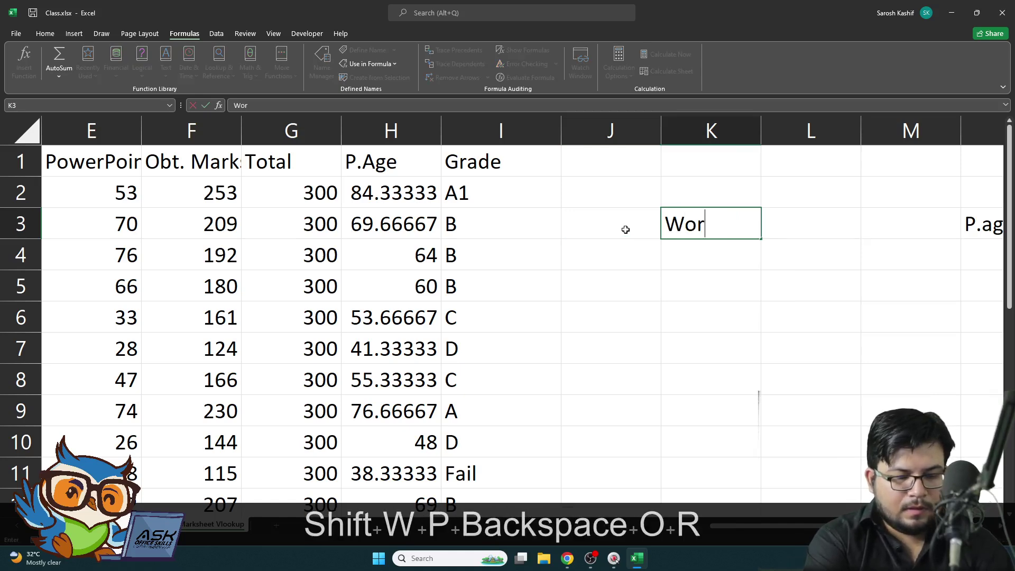
{"action": "type", "text": "d"}
{"action": "key", "text": "Return"}
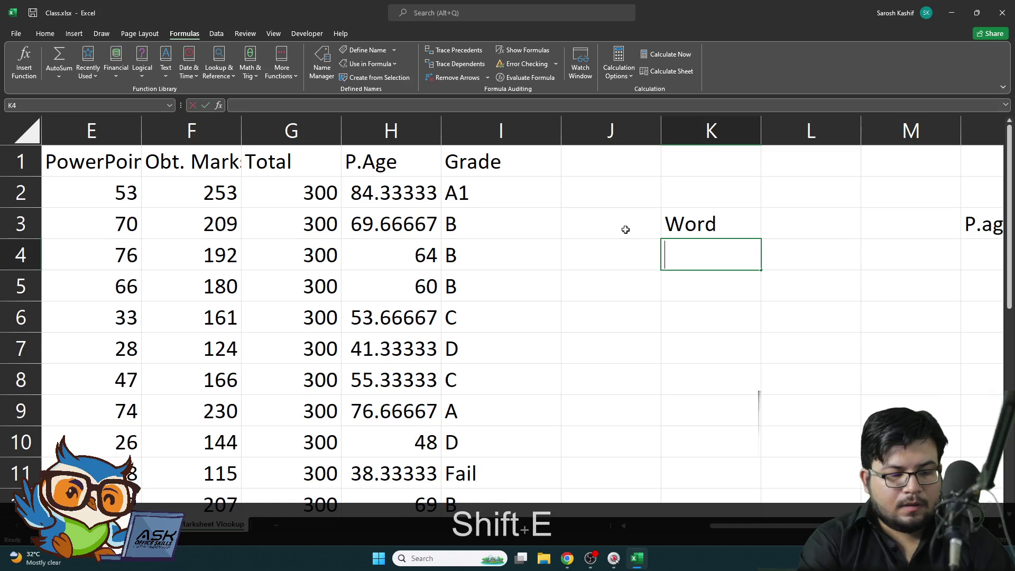
{"action": "type", "text": "Excel"}
{"action": "key", "text": "Return"}
{"action": "type", "text": "Power"}
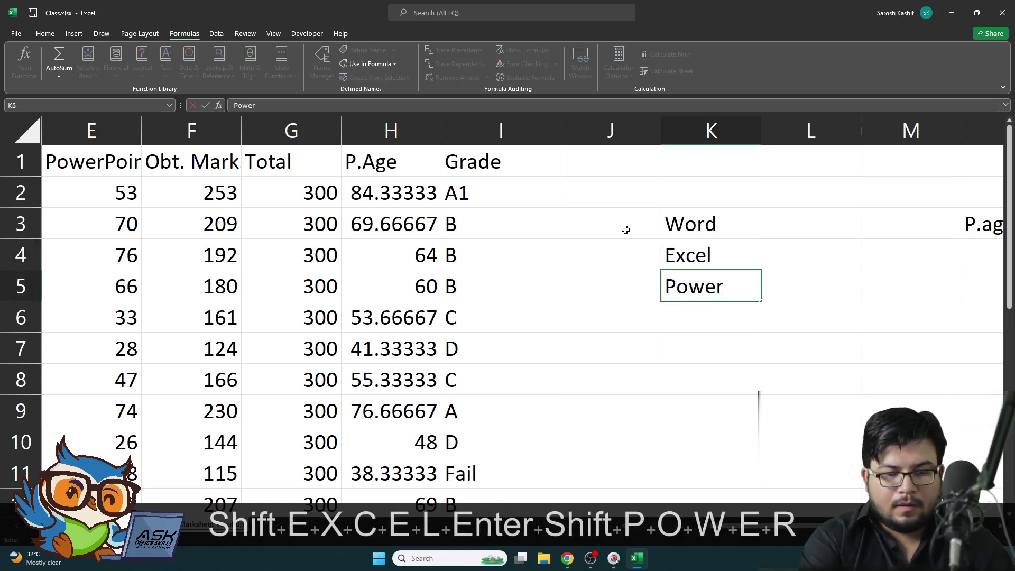
{"action": "type", "text": "point"}
{"action": "key", "text": "Right"}
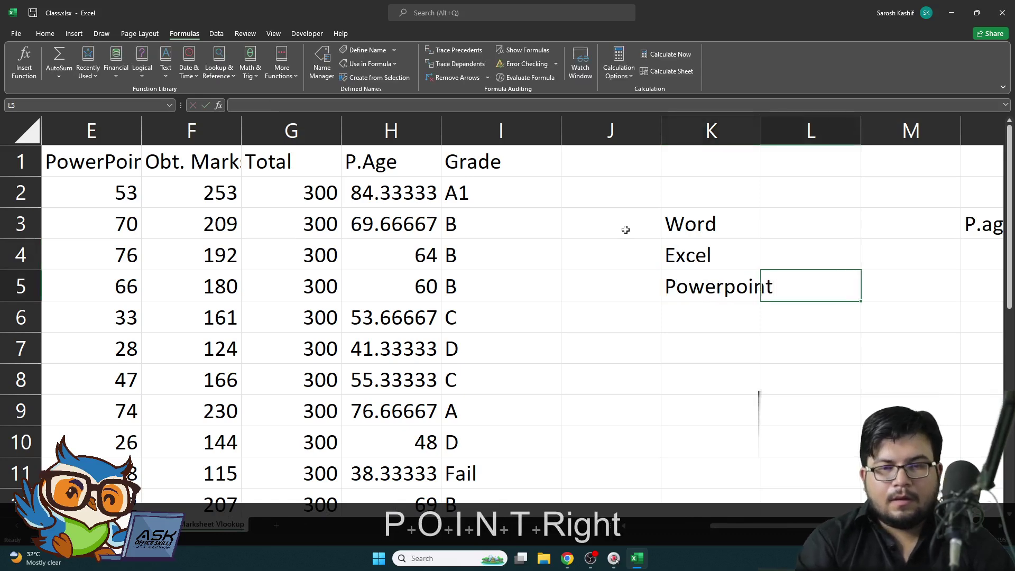
Step: Enter 100, 75 and 50 in L3 to L5 beside the Word, Excel and Powerpoint labels
{"action": "key", "text": "Up"}
{"action": "key", "text": "Up"}
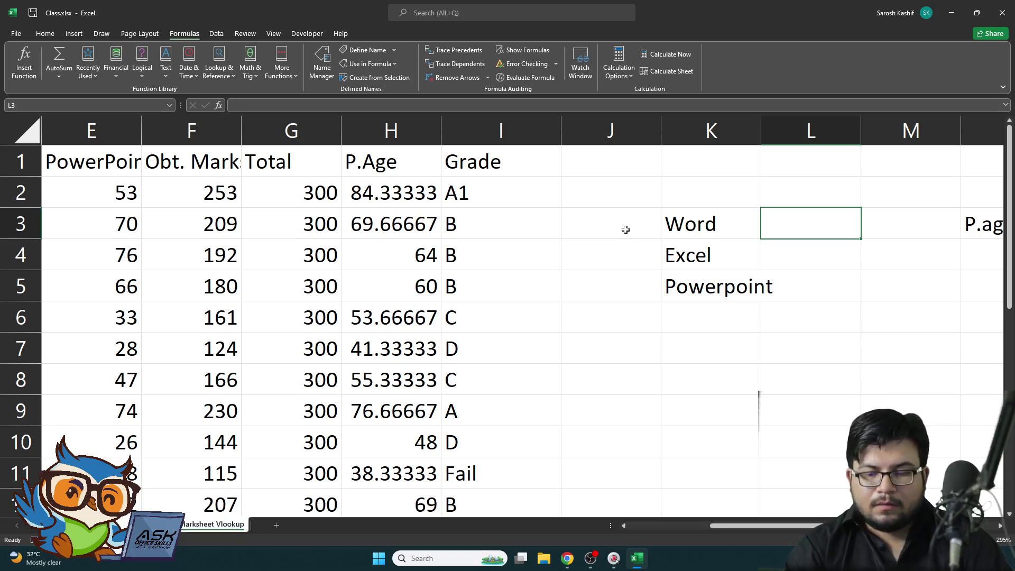
{"action": "type", "text": "100"}
{"action": "key", "text": "Return"}
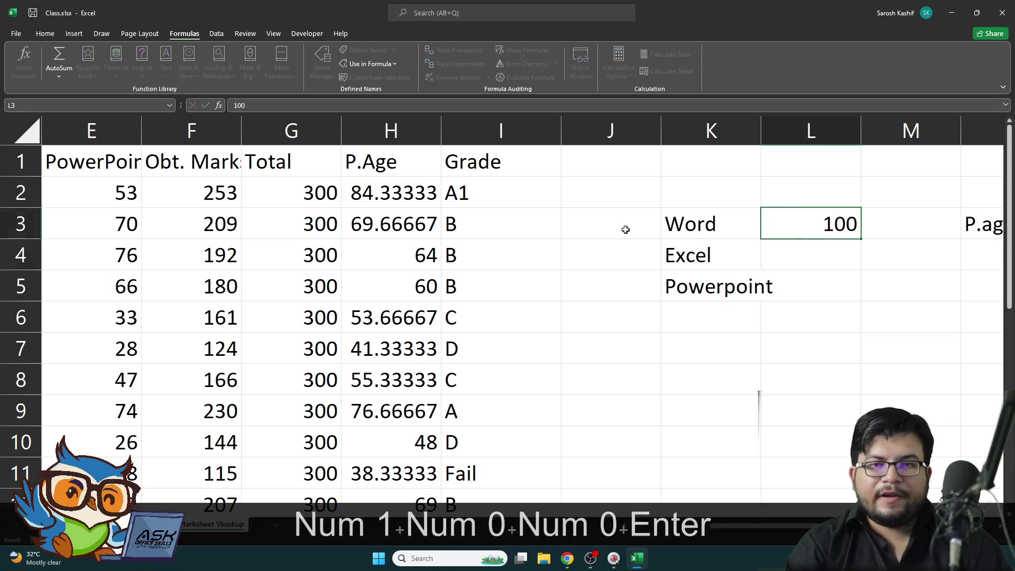
{"action": "type", "text": "75"}
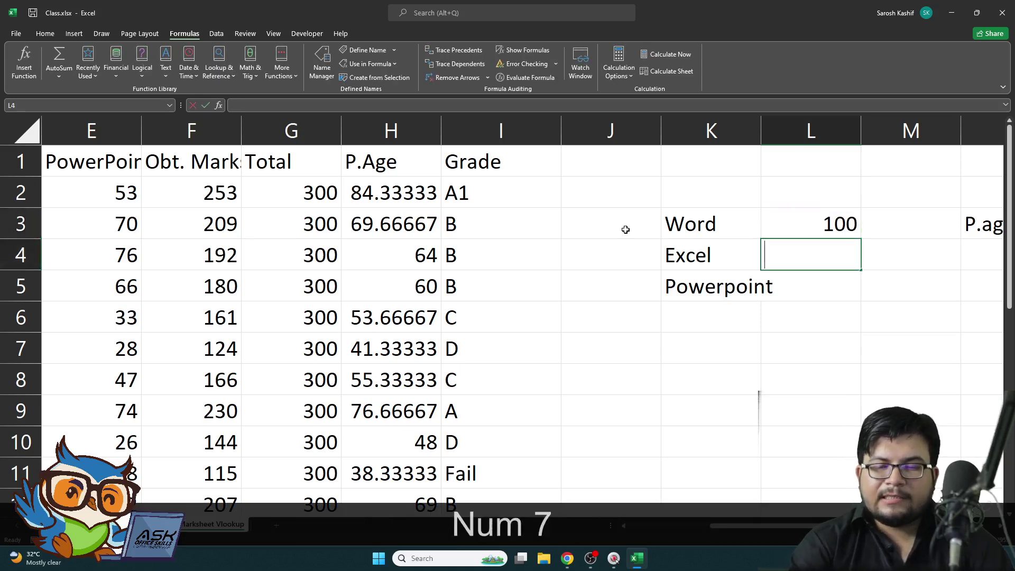
{"action": "key", "text": "Return"}
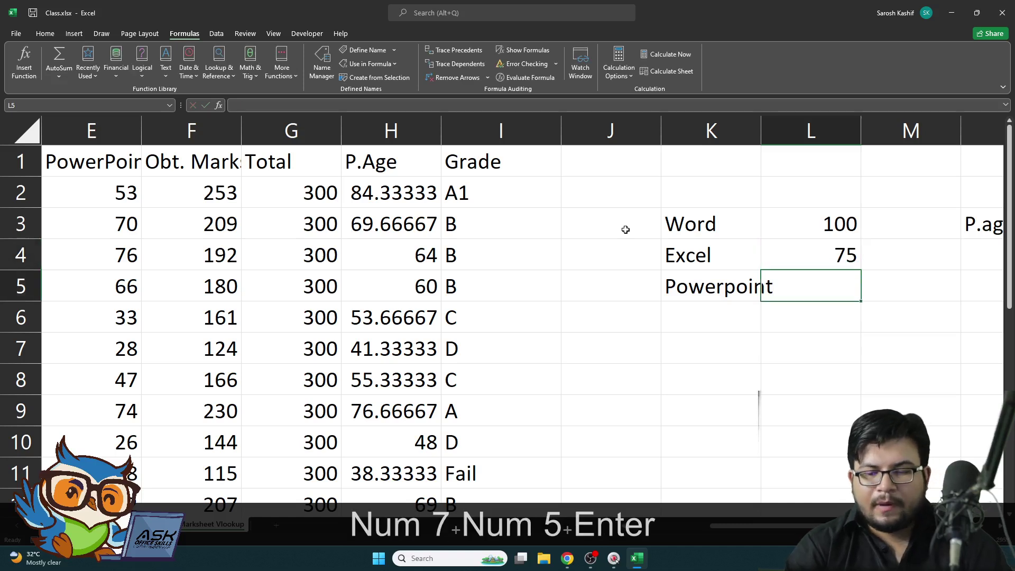
{"action": "type", "text": "50"}
Step: Enter 25 in M3 for Word and the formula =L4*25% in M4 for Excel
{"action": "key", "text": "Right"}
{"action": "key", "text": "Up"}
{"action": "key", "text": "Up"}
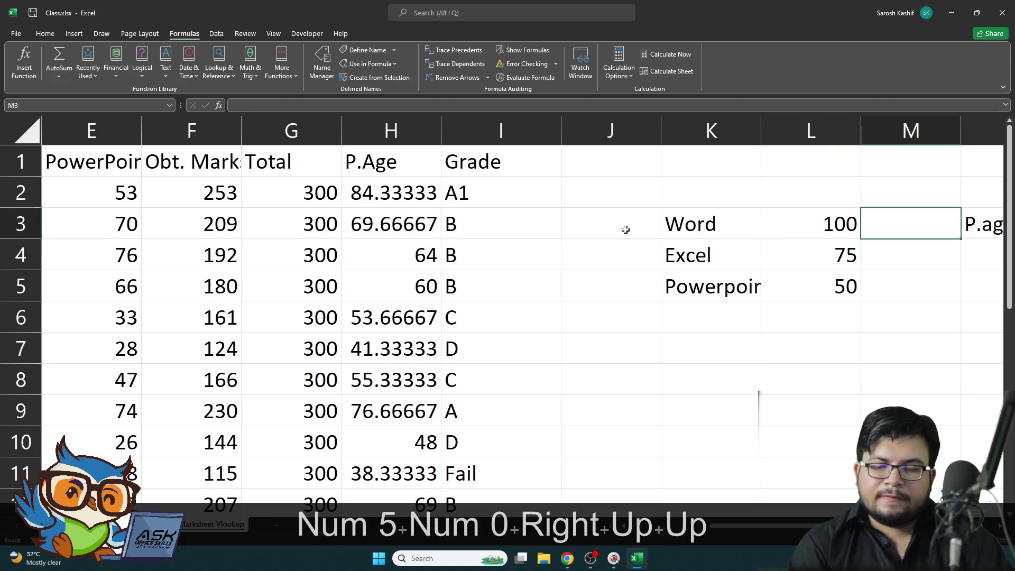
{"action": "type", "text": "25"}
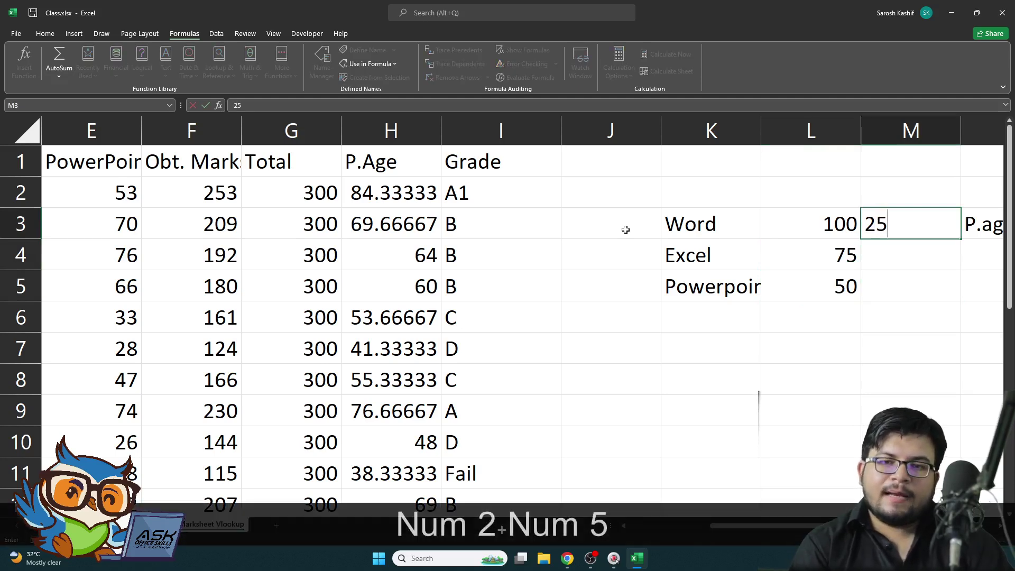
{"action": "key", "text": "Return"}
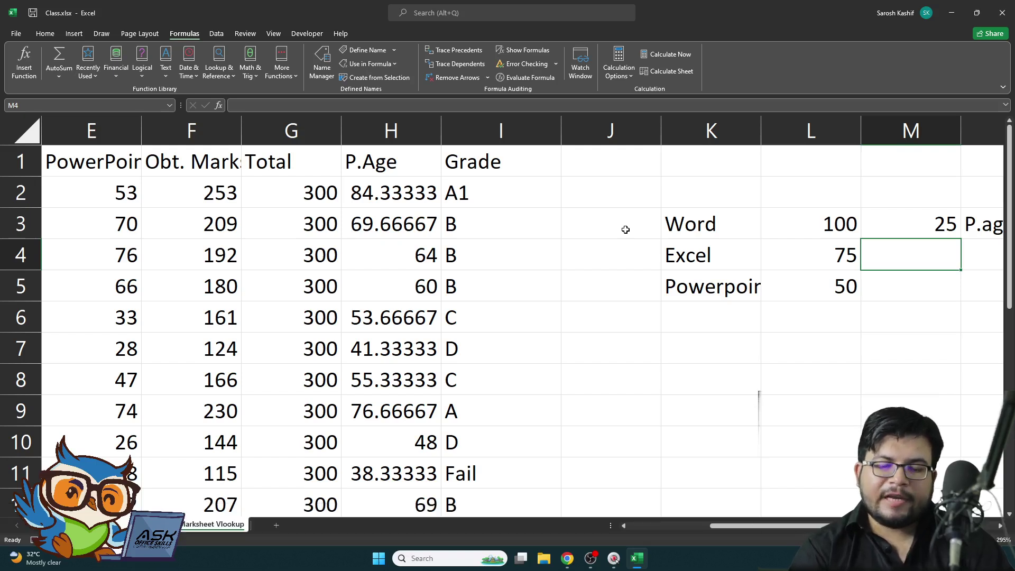
{"action": "type", "text": "="}
{"action": "key", "text": "Left"}
{"action": "type", "text": "*"}
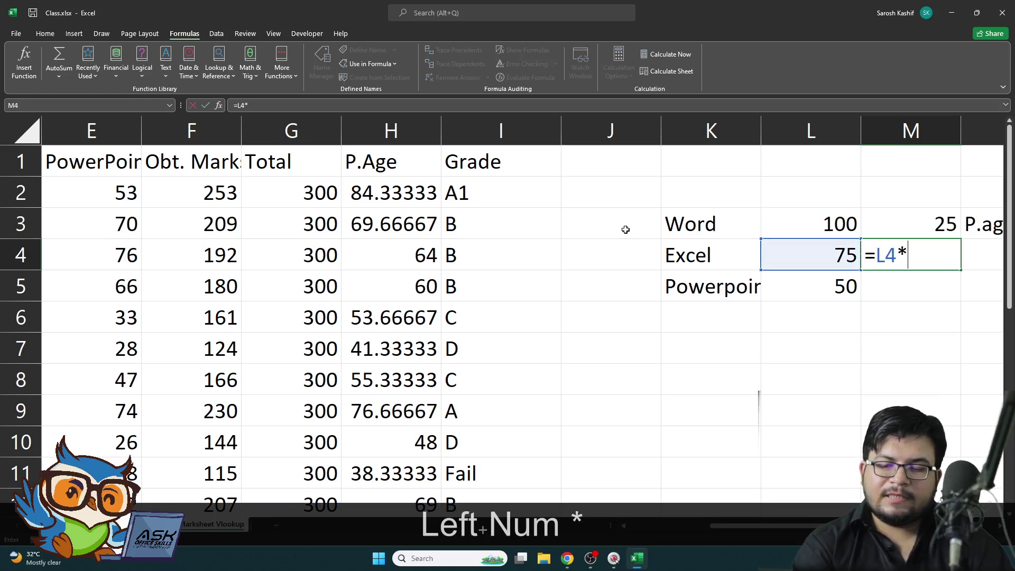
{"action": "type", "text": "25%"}
{"action": "key", "text": "Return"}
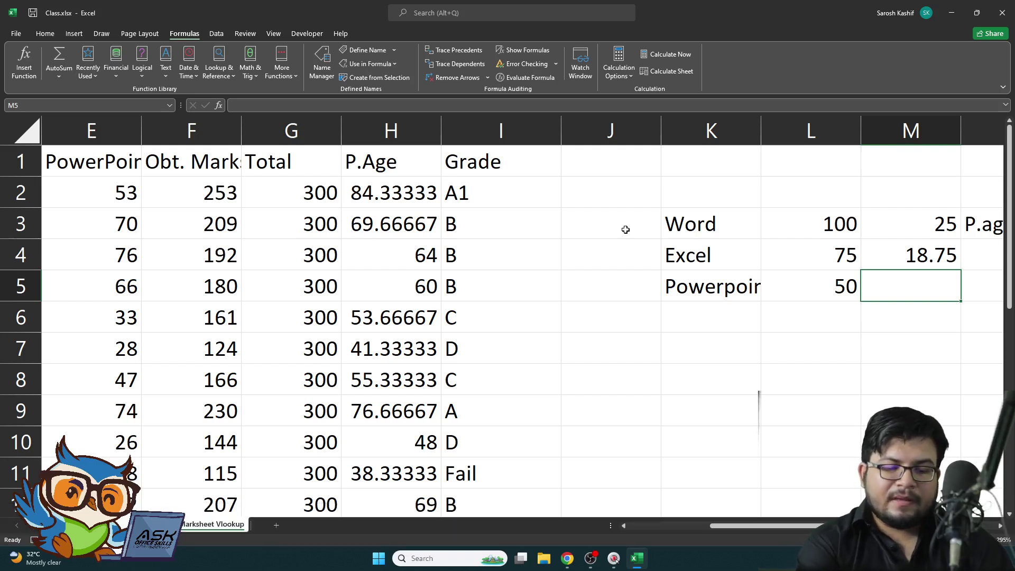
Step: Calculate 25% of the Powerpoint value in M5 with the formula =L5*25%
{"action": "type", "text": "="}
{"action": "key", "text": "Left"}
{"action": "type", "text": "*"}
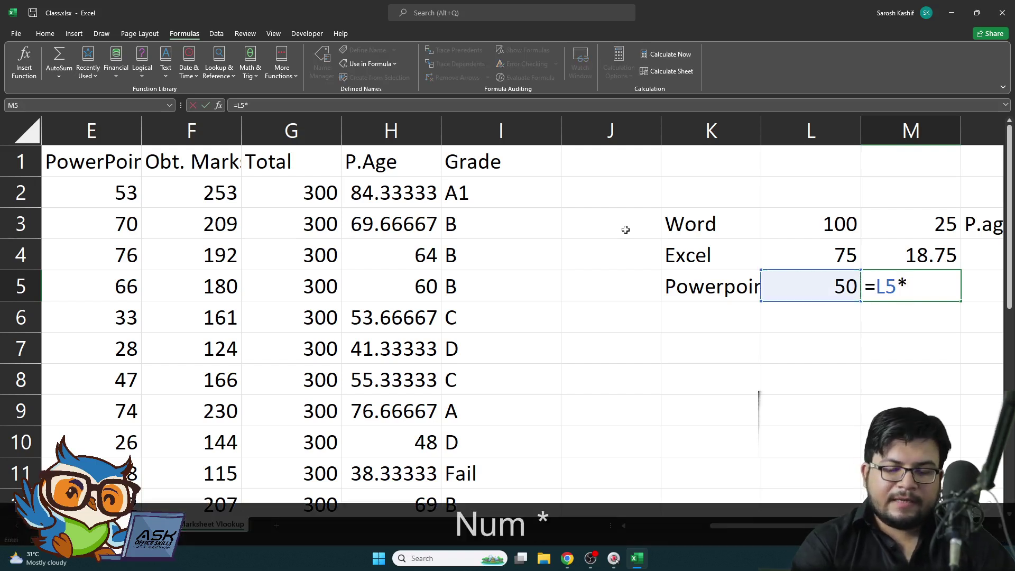
{"action": "type", "text": "25%"}
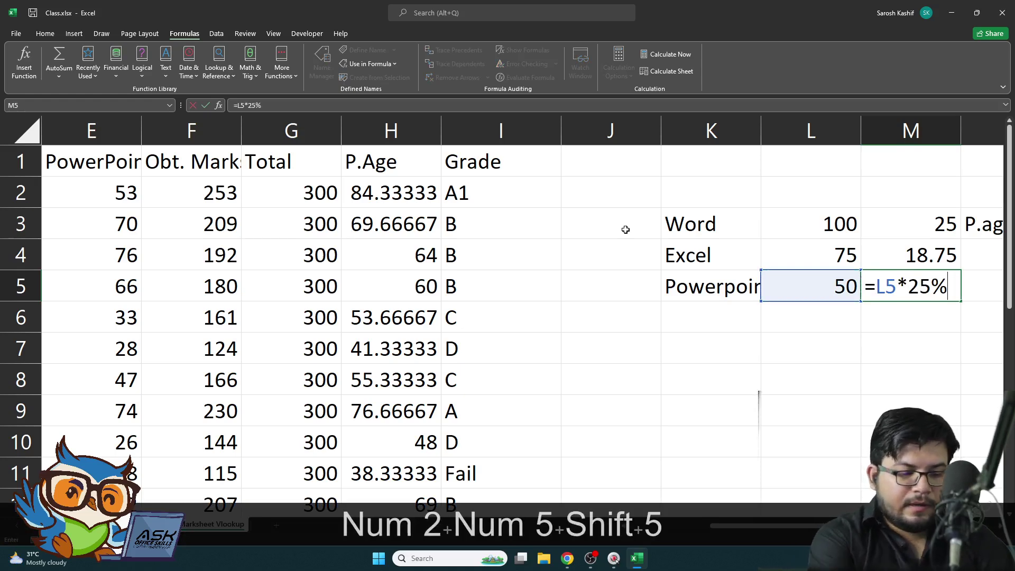
{"action": "key", "text": "Return"}
{"action": "key", "text": "Up"}
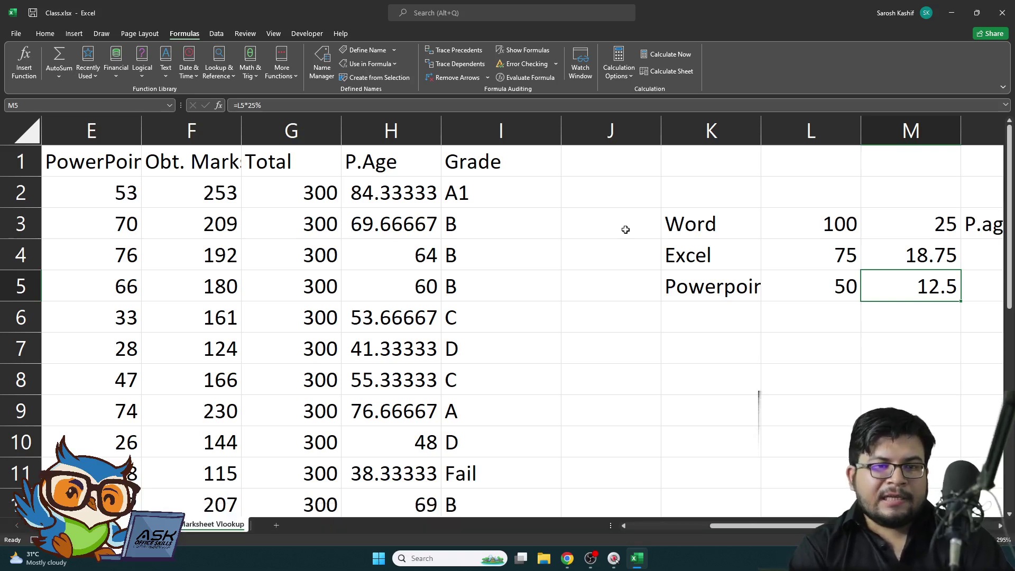
Step: Examine the first student's Grade formula in I2 and the percentage formula in H2
{"action": "key", "text": "Left"}
{"action": "key", "text": "Left"}
{"action": "key", "text": "Left"}
{"action": "key", "text": "Left"}
{"action": "key", "text": "Left"}
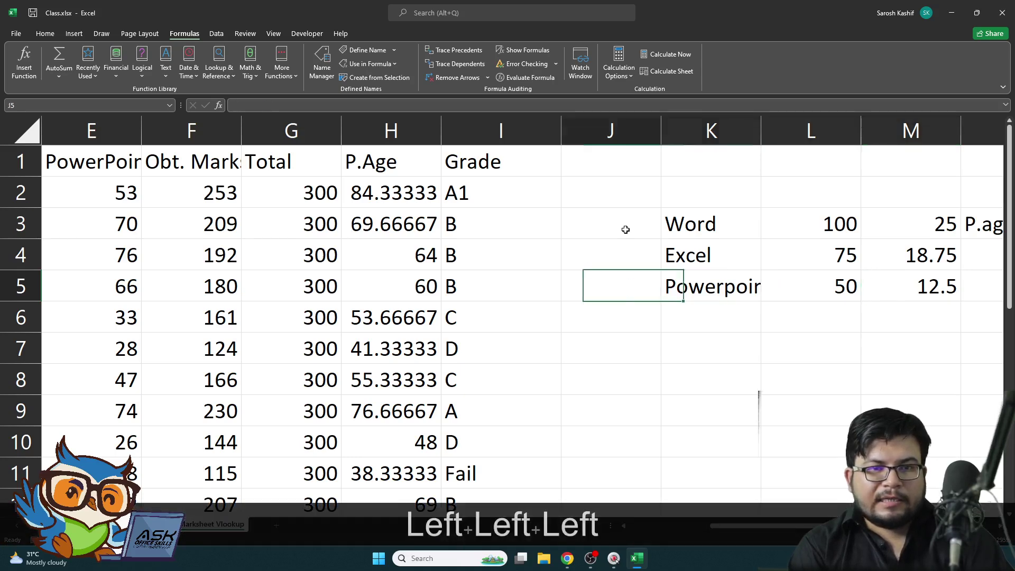
{"action": "key", "text": "Up"}
{"action": "key", "text": "Up"}
{"action": "key", "text": "Up"}
{"action": "key", "text": "Right"}
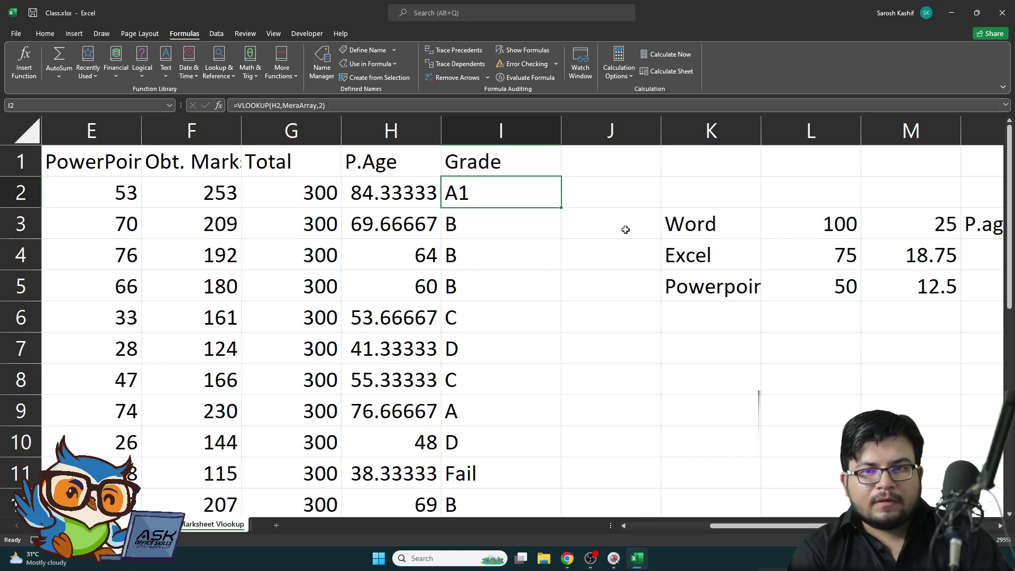
{"action": "key", "text": "Left"}
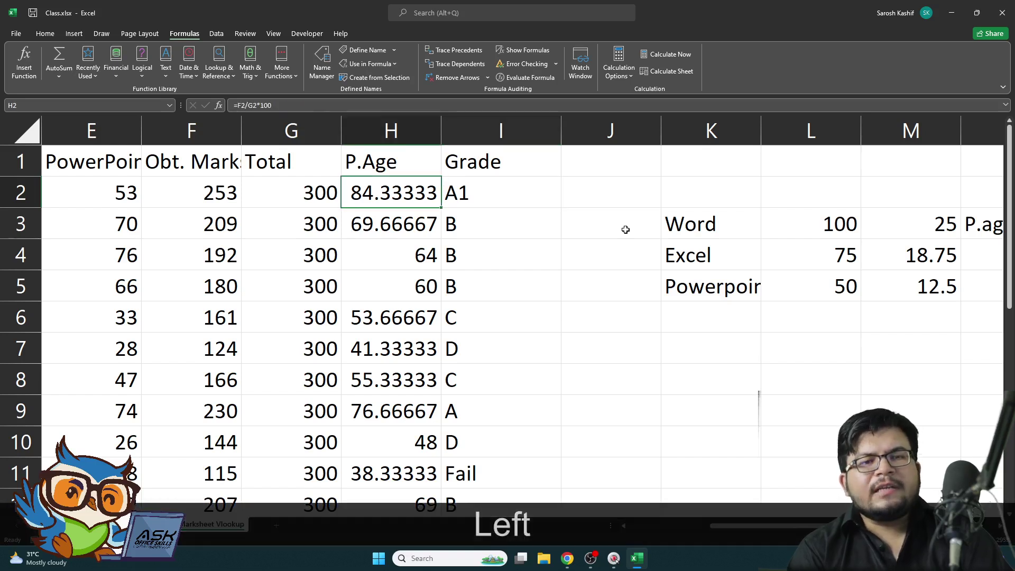
{"action": "key", "text": "Right"}
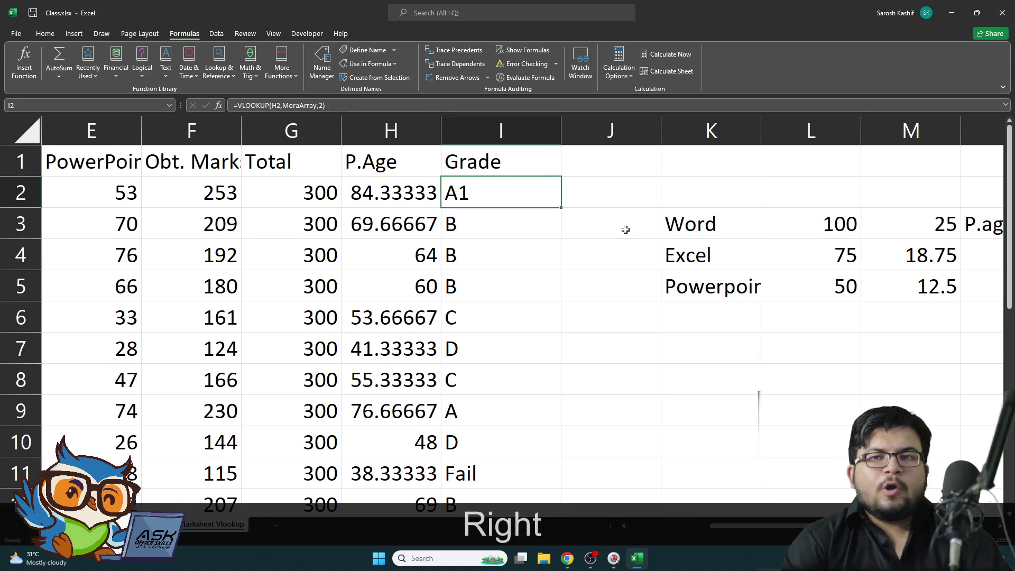
Step: Review the Word entries in K3 and L3 against the marksheet's row 3, back to the PowerPoint mark in E3
{"action": "key", "text": "Right"}
{"action": "key", "text": "Up"}
{"action": "key", "text": "Down"}
{"action": "key", "text": "Left"}
{"action": "key", "text": "Right"}
{"action": "key", "text": "Right"}
{"action": "key", "text": "Right"}
{"action": "key", "text": "Down"}
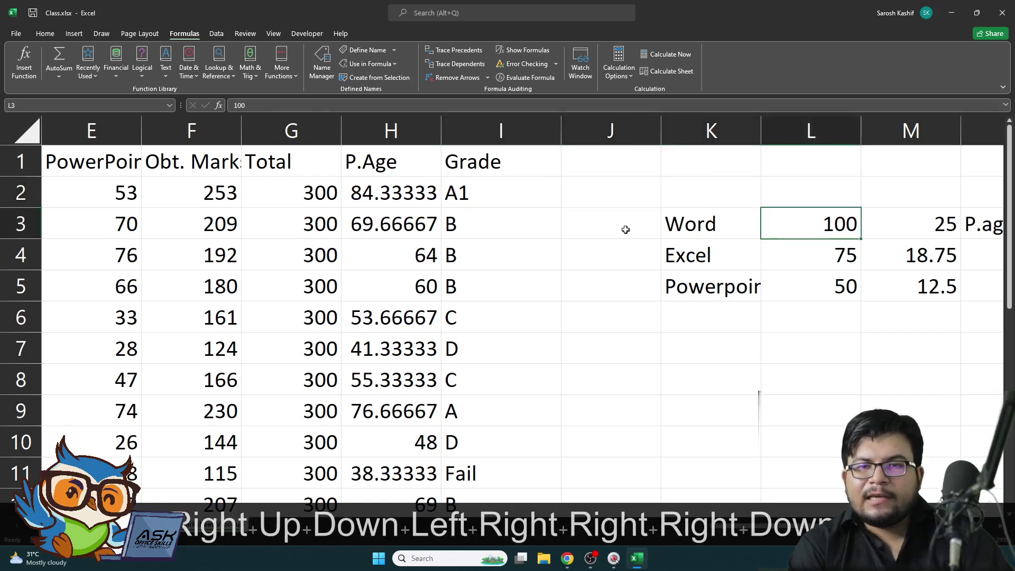
{"action": "key", "text": "Left"}
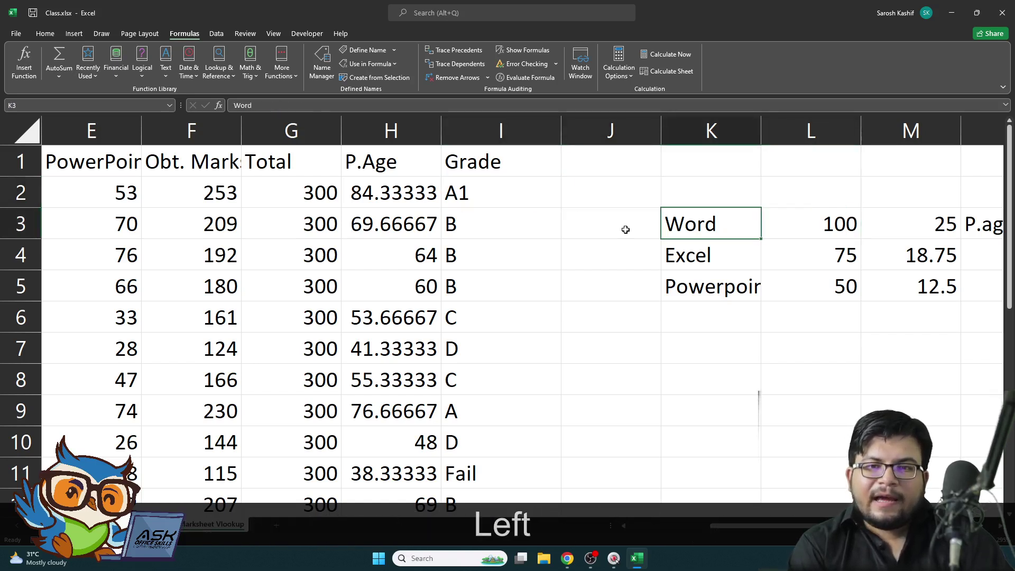
{"action": "key", "text": "Left"}
{"action": "key", "text": "Left"}
{"action": "key", "text": "Left"}
{"action": "key", "text": "Left"}
{"action": "key", "text": "Left"}
{"action": "key", "text": "Left"}
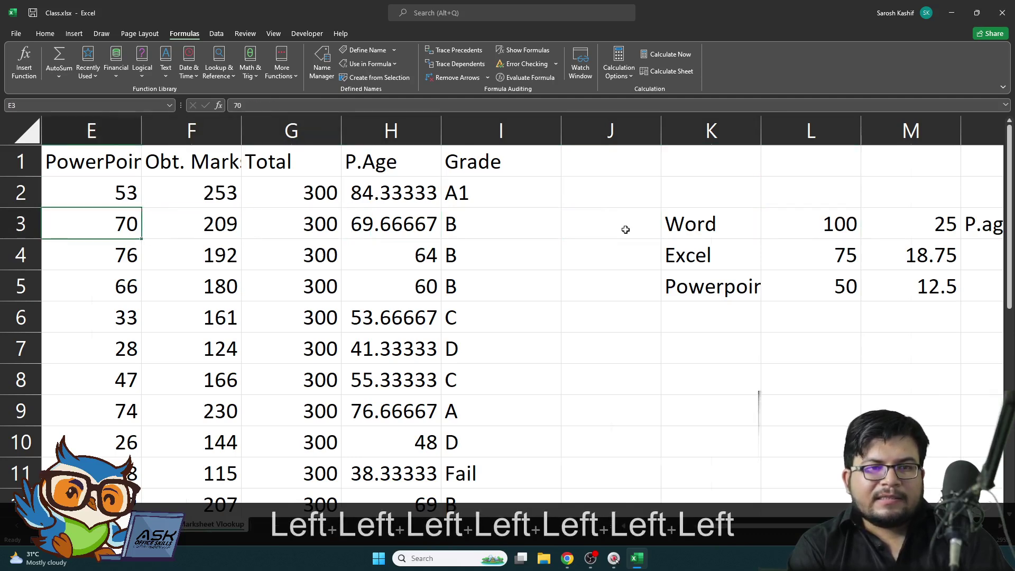
Step: Review the subject mark columns down the student rows and back along row 2 past the Grade column
{"action": "key", "text": "Left"}
{"action": "key", "text": "Up"}
{"action": "key", "text": "Left"}
{"action": "key", "text": "Left"}
{"action": "key", "text": "Right"}
{"action": "key", "text": "Down"}
{"action": "key", "text": "Down"}
{"action": "key", "text": "Down"}
{"action": "key", "text": "Down"}
{"action": "key", "text": "Down"}
{"action": "key", "text": "Down"}
{"action": "key", "text": "Down"}
{"action": "key", "text": "Up"}
{"action": "key", "text": "Up"}
{"action": "key", "text": "Up"}
{"action": "key", "text": "Up"}
{"action": "key", "text": "Up"}
{"action": "key", "text": "Up"}
{"action": "key", "text": "Up"}
{"action": "key", "text": "Right"}
{"action": "key", "text": "Left"}
{"action": "key", "text": "Right"}
{"action": "key", "text": "Right"}
{"action": "key", "text": "Right"}
{"action": "key", "text": "Right"}
{"action": "key", "text": "Right"}
{"action": "key", "text": "Right"}
{"action": "key", "text": "Right"}
{"action": "key", "text": "Right"}
{"action": "key", "text": "Right"}
{"action": "key", "text": "Right"}
{"action": "key", "text": "Right"}
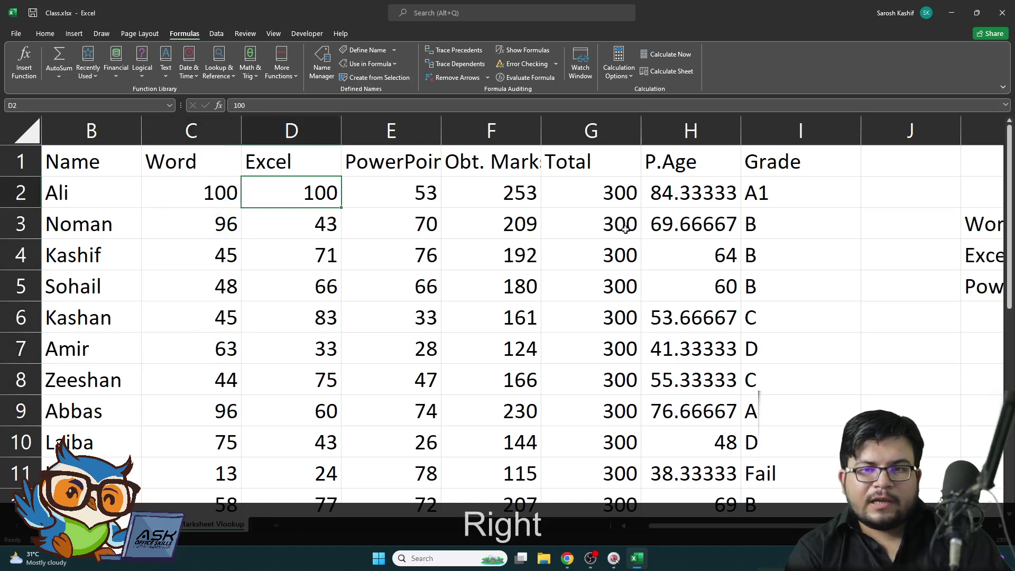
{"action": "key", "text": "Left"}
{"action": "key", "text": "Left"}
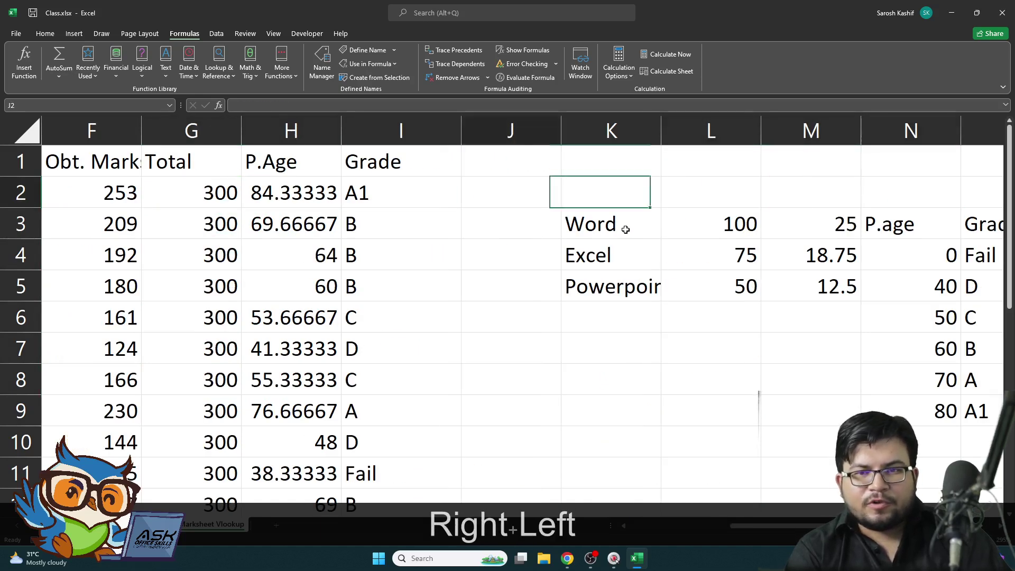
Step: Read down the Word marks from C2 to C12 and settle on the mark in C11
{"action": "key", "text": "Home"}
{"action": "key", "text": "Right"}
{"action": "key", "text": "Right"}
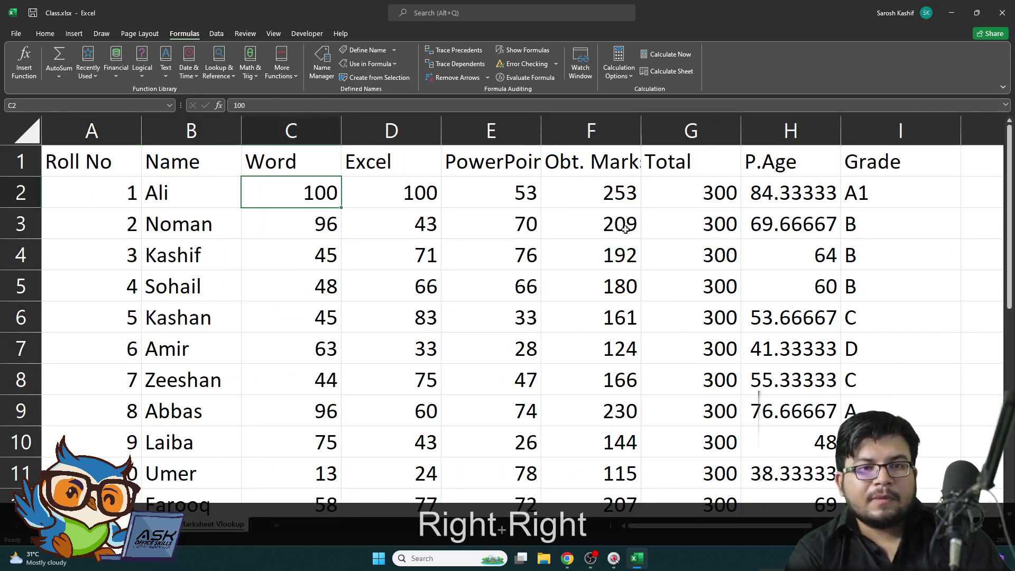
{"action": "key", "text": "Down"}
{"action": "key", "text": "Down"}
{"action": "key", "text": "Down"}
{"action": "key", "text": "Down"}
{"action": "key", "text": "Down"}
{"action": "key", "text": "Down"}
{"action": "key", "text": "Down"}
{"action": "key", "text": "Down"}
{"action": "key", "text": "Down"}
{"action": "key", "text": "Down"}
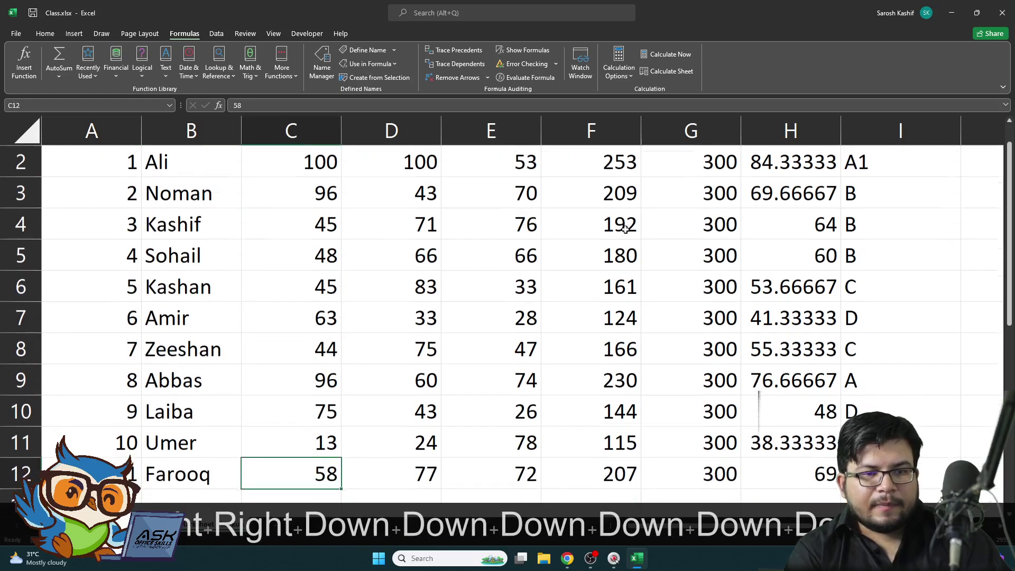
{"action": "key", "text": "Up"}
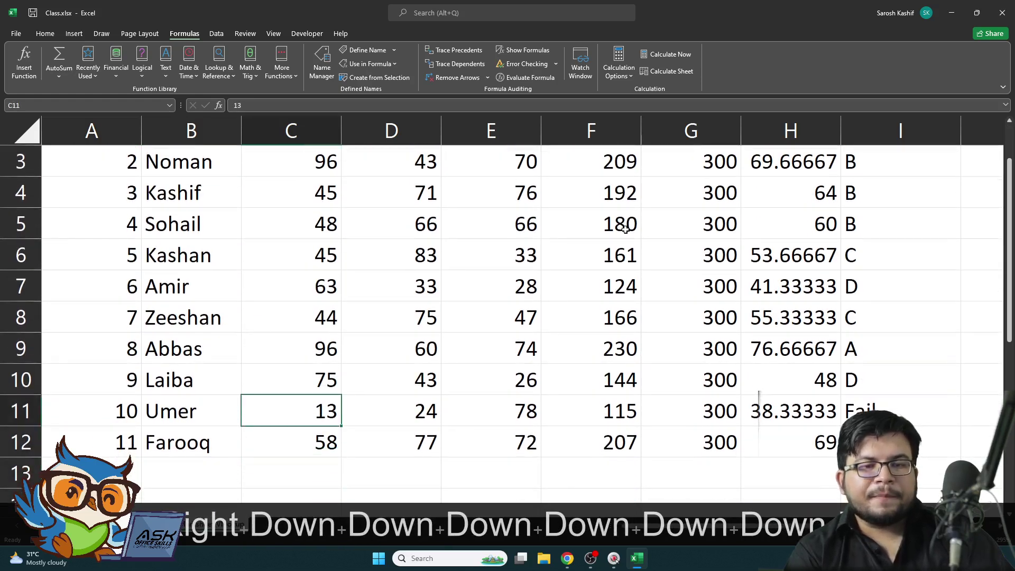
Step: Examine row 11 from the Word mark across to the grade in I11 and back to the PowerPoint mark in E11
{"action": "key", "text": "Right"}
{"action": "key", "text": "Right"}
{"action": "key", "text": "Right"}
{"action": "key", "text": "Right"}
{"action": "key", "text": "Right"}
{"action": "key", "text": "Right"}
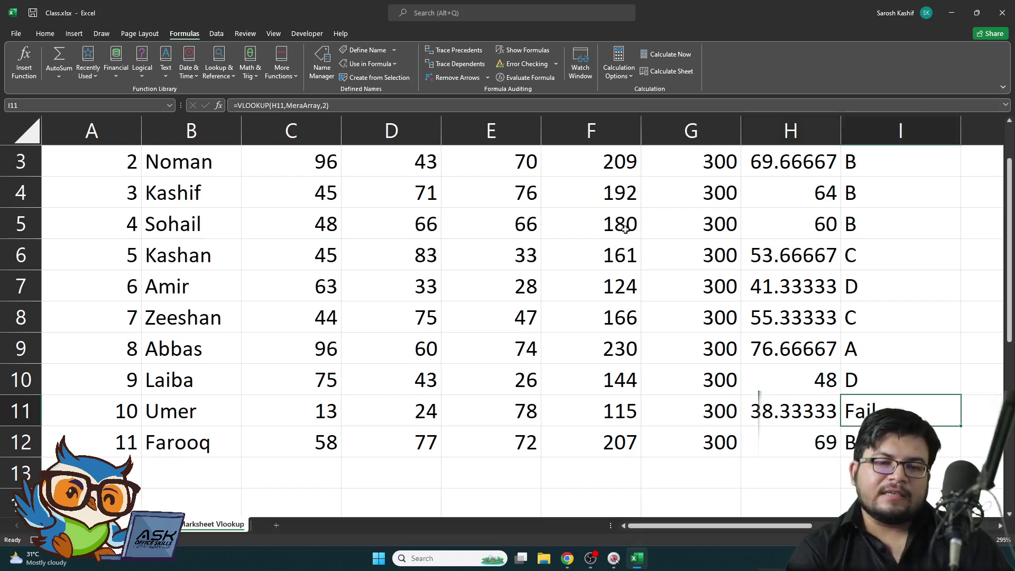
{"action": "key", "text": "Left"}
{"action": "key", "text": "Left"}
{"action": "key", "text": "Left"}
{"action": "key", "text": "Left"}
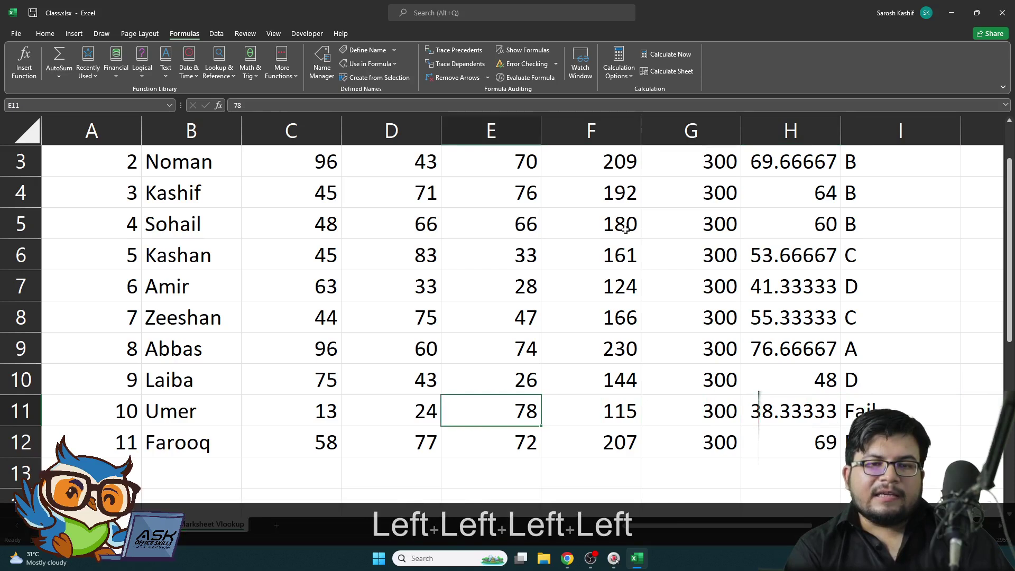
Step: Look over the subject marks and 25% figures in K3:M5 beside the marksheet and return to the student rows
{"action": "key", "text": "Right"}
{"action": "key", "text": "Right"}
{"action": "key", "text": "Right"}
{"action": "key", "text": "Right"}
{"action": "key", "text": "Right"}
{"action": "key", "text": "Right"}
{"action": "key", "text": "Right"}
{"action": "key", "text": "Up"}
{"action": "key", "text": "Up"}
{"action": "key", "text": "Up"}
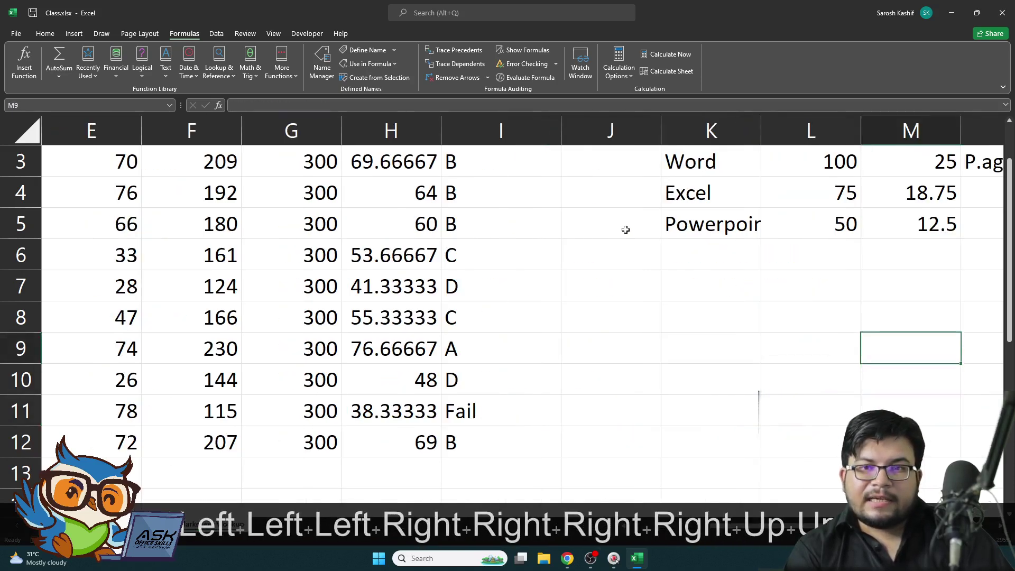
{"action": "key", "text": "Left"}
{"action": "key", "text": "Left"}
{"action": "key", "text": "Up"}
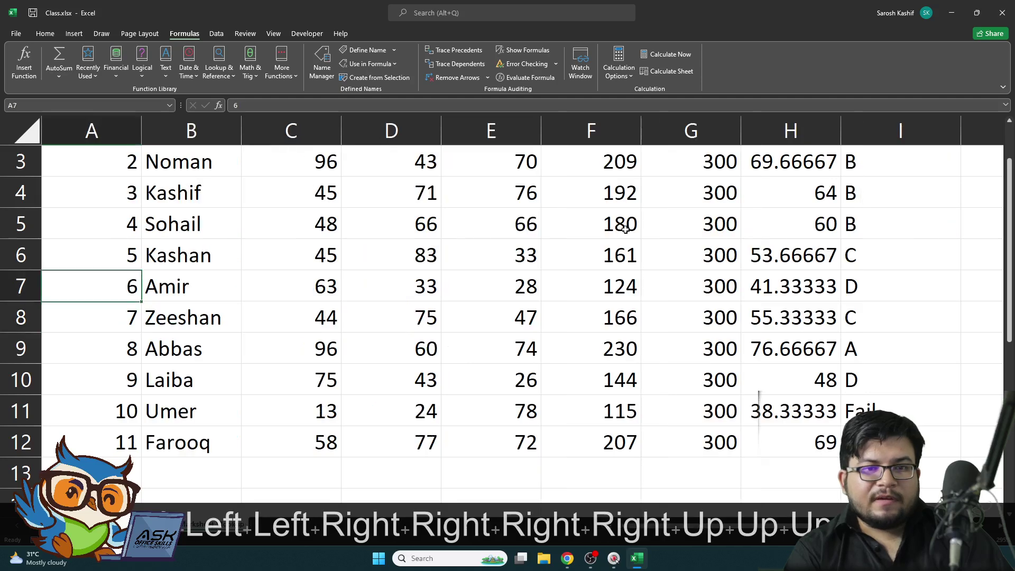
Step: Read across row 3 from the roll number to the PowerPoint mark in E3
{"action": "key", "text": "Up"}
{"action": "key", "text": "Up"}
{"action": "key", "text": "Up"}
{"action": "key", "text": "Up"}
{"action": "key", "text": "Right"}
{"action": "key", "text": "Right"}
{"action": "key", "text": "Right"}
{"action": "key", "text": "Right"}
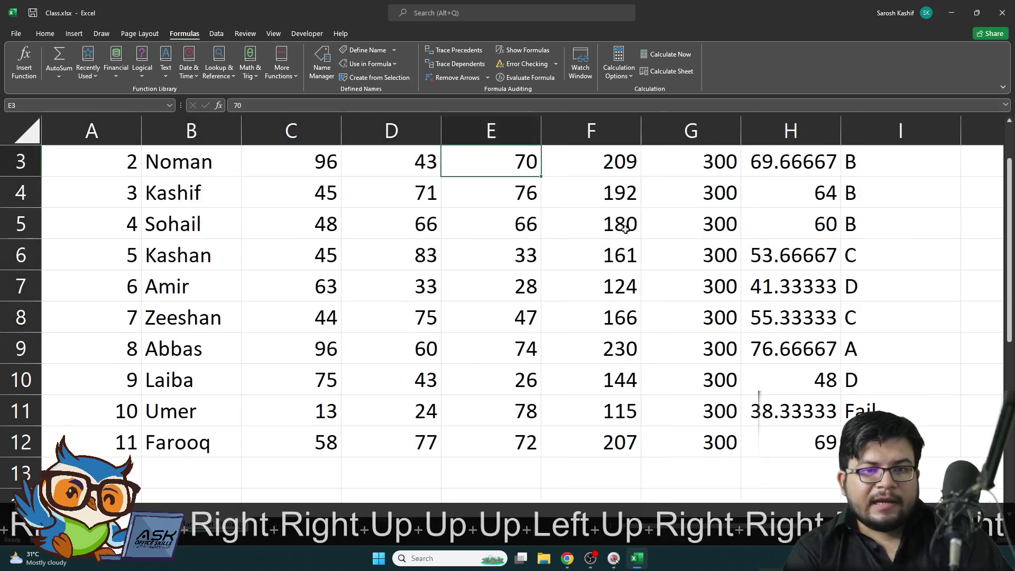
Step: Read down the Excel marks in column D from row 3 and back up to the column heading
{"action": "key", "text": "Left"}
{"action": "key", "text": "Down"}
{"action": "key", "text": "Down"}
{"action": "key", "text": "Down"}
{"action": "key", "text": "Down"}
{"action": "key", "text": "Down"}
{"action": "key", "text": "Down"}
{"action": "key", "text": "Down"}
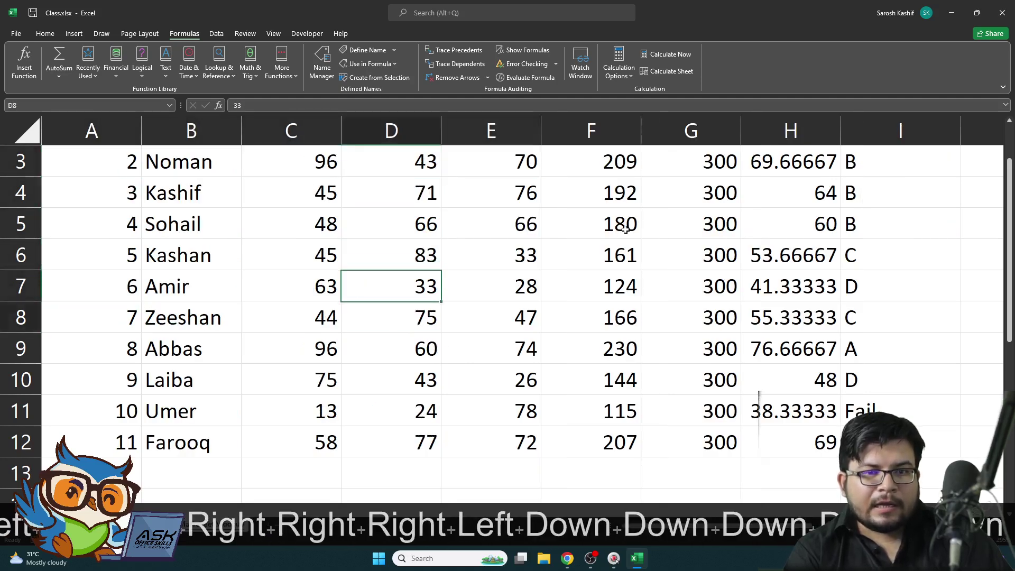
{"action": "key", "text": "Up"}
{"action": "key", "text": "Up"}
{"action": "key", "text": "Up"}
{"action": "key", "text": "Up"}
{"action": "key", "text": "Up"}
{"action": "key", "text": "Up"}
{"action": "key", "text": "Up"}
{"action": "key", "text": "Up"}
{"action": "key", "text": "Up"}
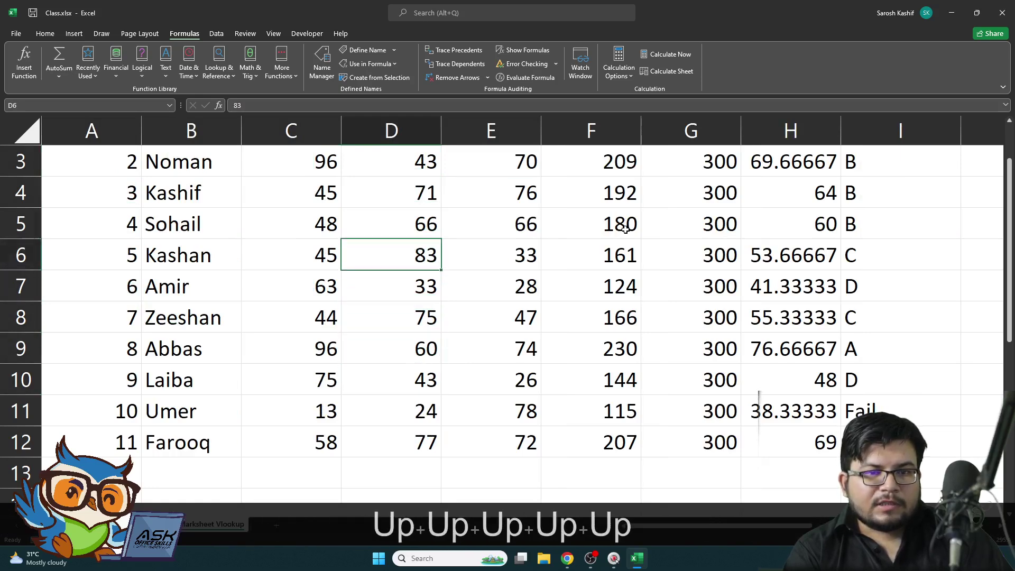
Step: Set the Excel mark in D5 to 17
{"action": "key", "text": "Down"}
{"action": "key", "text": "Down"}
{"action": "key", "text": "Down"}
{"action": "key", "text": "Down"}
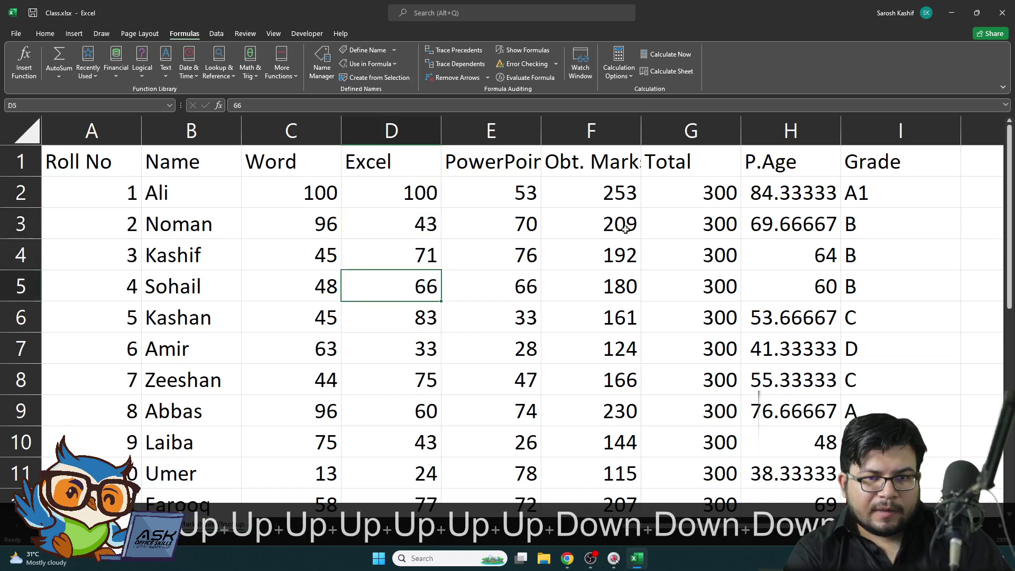
{"action": "type", "text": "2"}
{"action": "key", "text": "BackSpace"}
{"action": "type", "text": "17"}
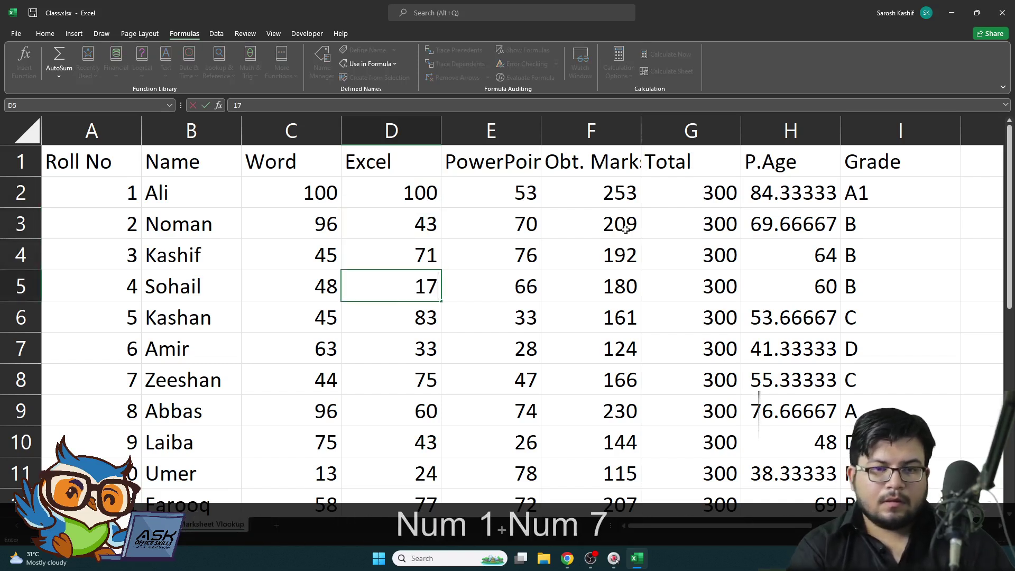
{"action": "key", "text": "Return"}
Step: Examine row 5 from the Excel mark across to the grade and back to the Word mark in C5
{"action": "key", "text": "Up"}
{"action": "key", "text": "Right"}
{"action": "key", "text": "Right"}
{"action": "key", "text": "Right"}
{"action": "key", "text": "Right"}
{"action": "key", "text": "Right"}
{"action": "key", "text": "Left"}
{"action": "key", "text": "Right"}
{"action": "key", "text": "Left"}
{"action": "key", "text": "Left"}
{"action": "key", "text": "Left"}
{"action": "key", "text": "Left"}
{"action": "key", "text": "Left"}
{"action": "key", "text": "Left"}
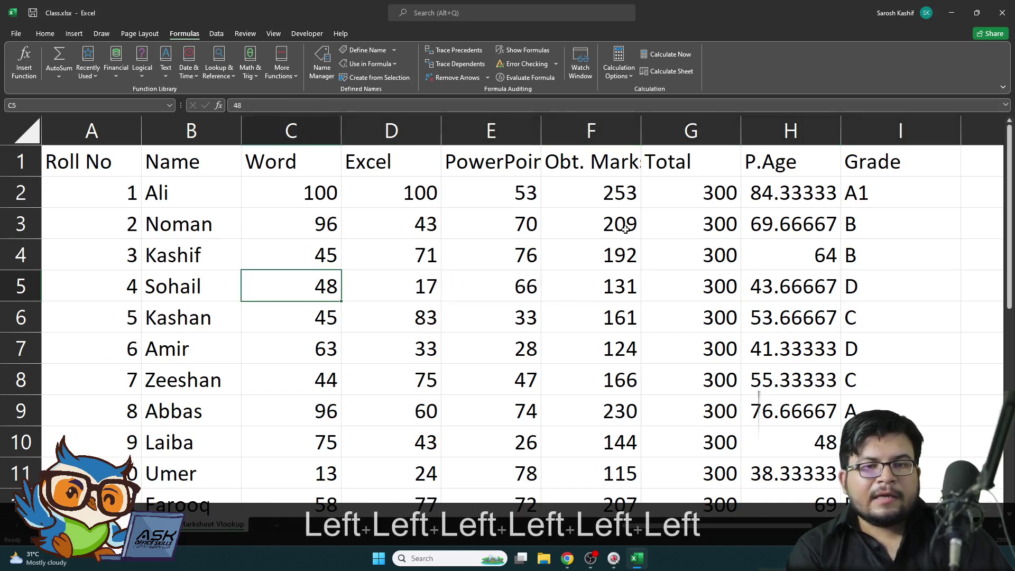
Step: Set the Word mark in C5 to 100
{"action": "type", "text": "1000"}
{"action": "key", "text": "BackSpace"}
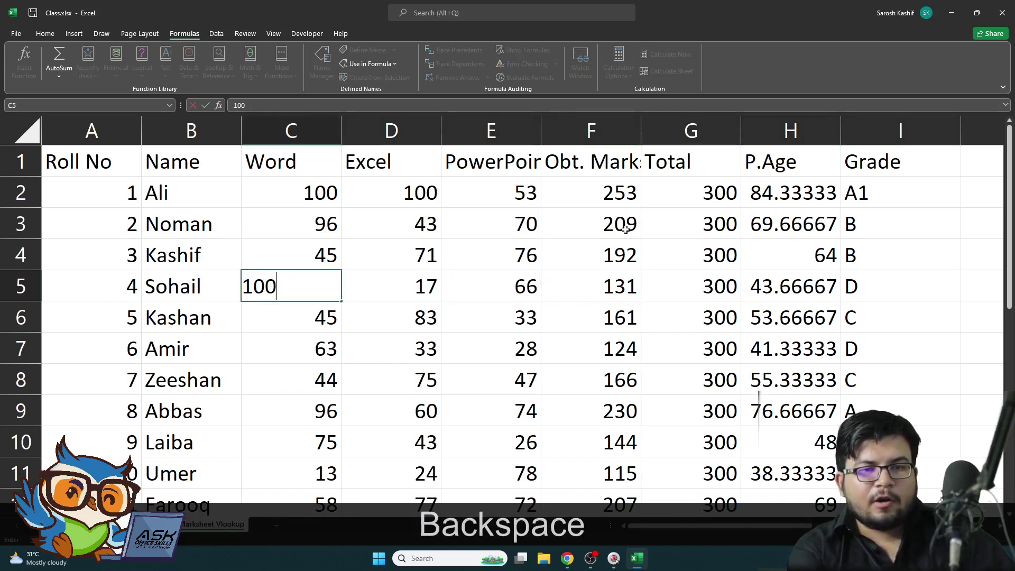
{"action": "key", "text": "Right"}
{"action": "key", "text": "Right"}
{"action": "key", "text": "Right"}
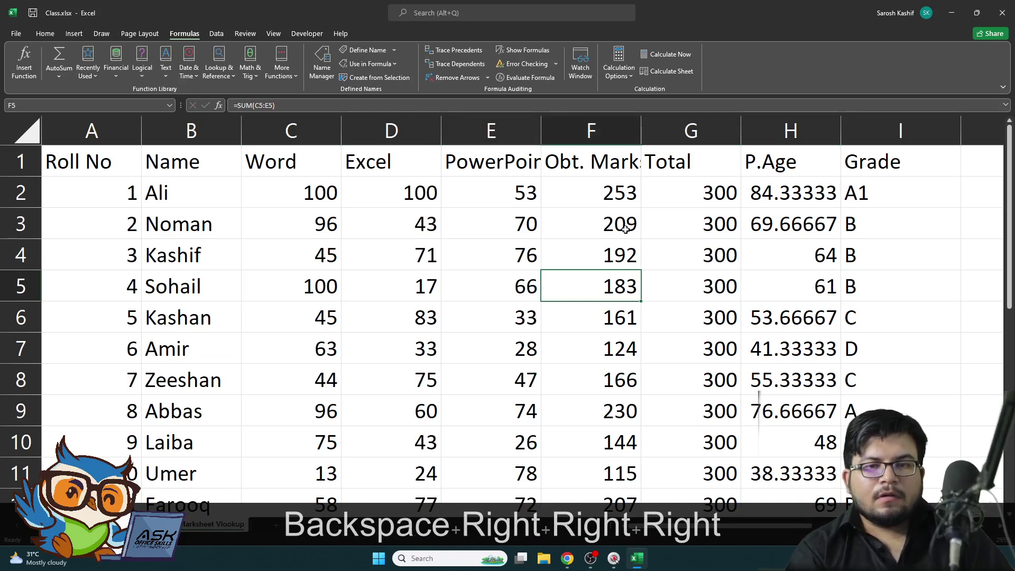
Step: Set the PowerPoint mark in E5 to 50
{"action": "key", "text": "Left"}
{"action": "type", "text": "100"}
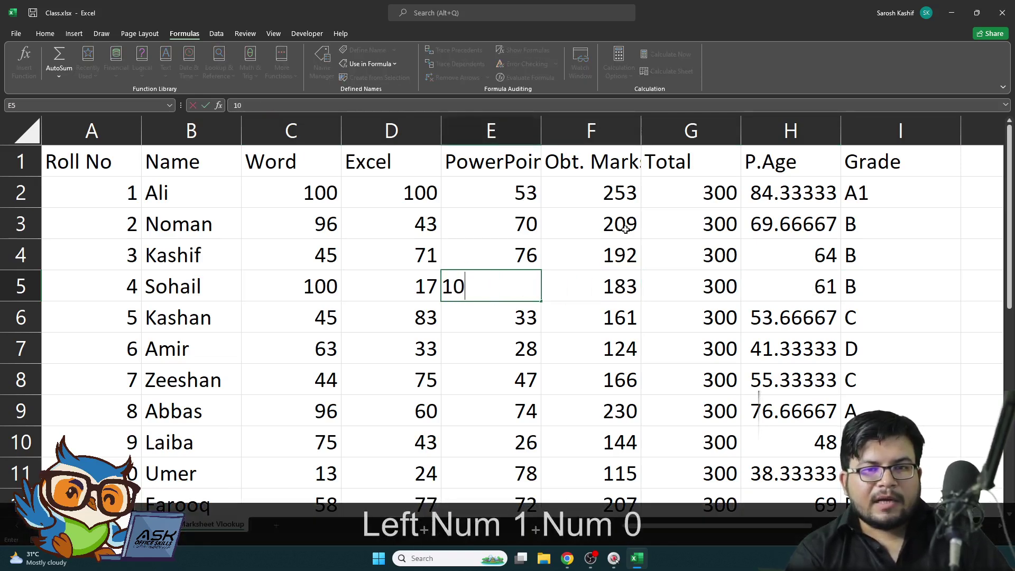
{"action": "key", "text": "BackSpace"}
{"action": "key", "text": "BackSpace"}
{"action": "key", "text": "BackSpace"}
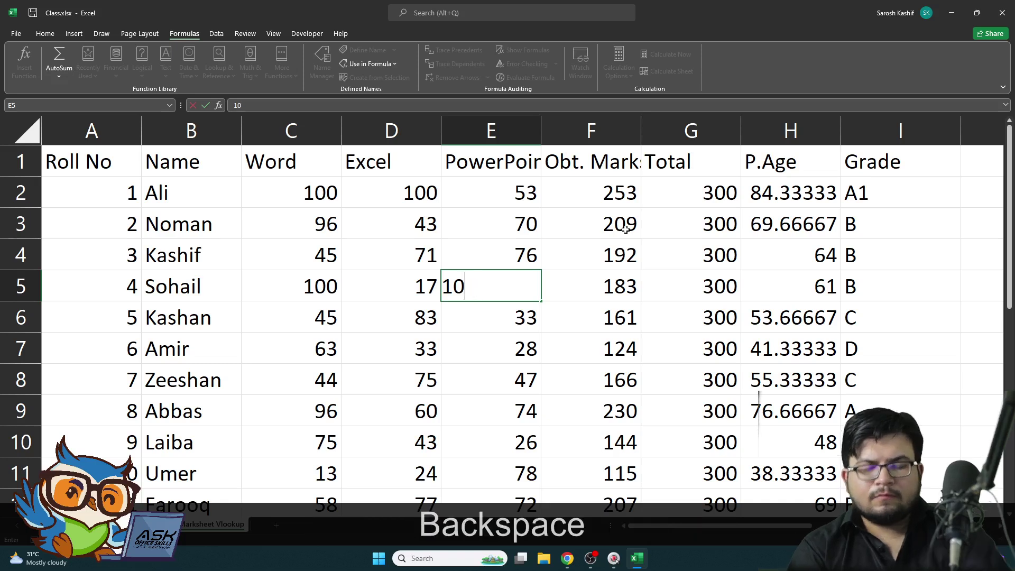
{"action": "type", "text": "50"}
{"action": "key", "text": "Return"}
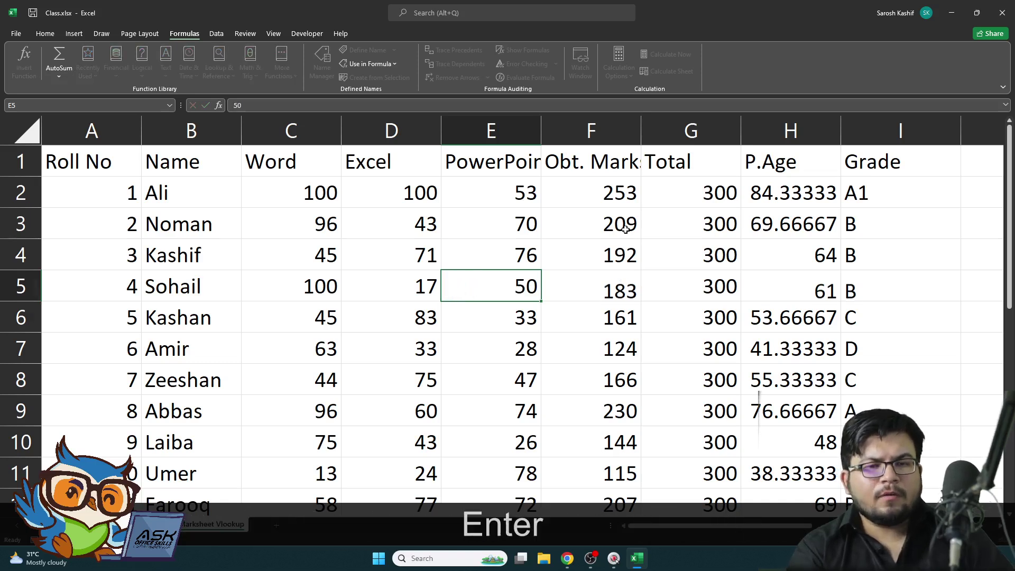
Step: Review row 5's three subject marks and follow the row across to the VLOOKUP grade in I5
{"action": "key", "text": "Up"}
{"action": "key", "text": "Left"}
{"action": "key", "text": "Left"}
{"action": "key", "text": "Right"}
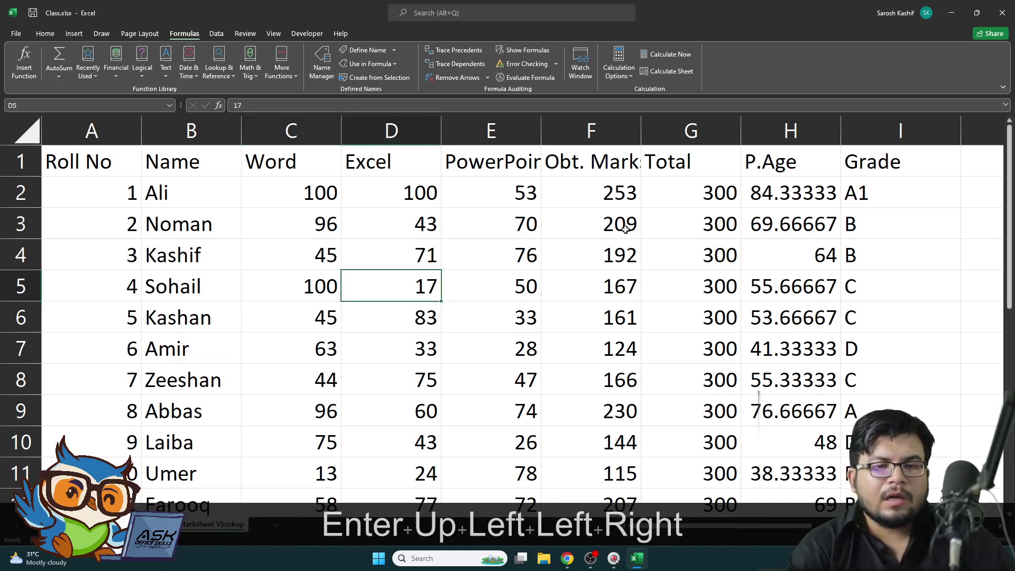
{"action": "key", "text": "Right"}
{"action": "key", "text": "Right"}
{"action": "key", "text": "Right"}
{"action": "key", "text": "Right"}
{"action": "key", "text": "Right"}
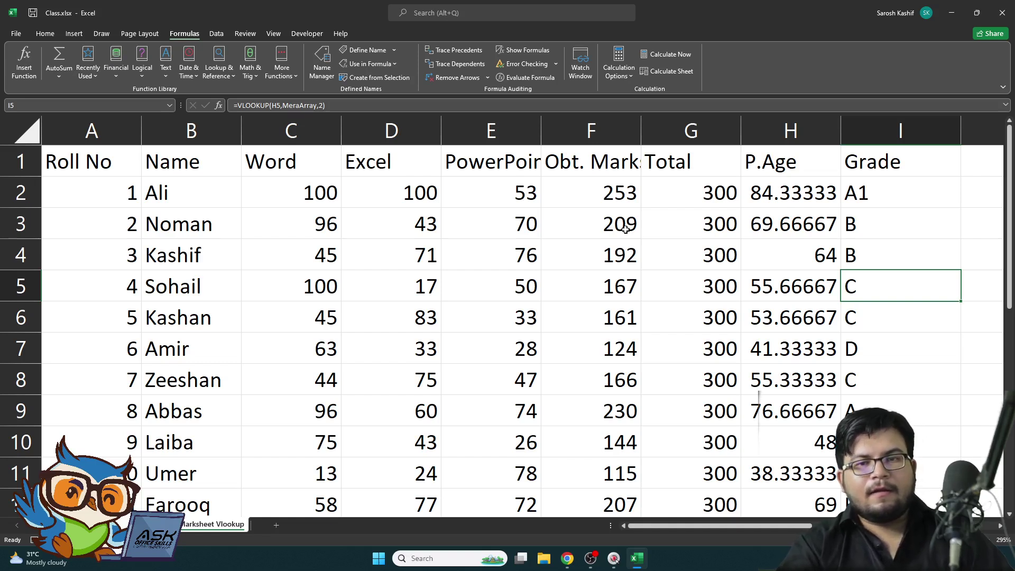
Step: Trace row 5 back from the grade through the percentage and totals to the PowerPoint and Excel marks
{"action": "key", "text": "Up"}
{"action": "key", "text": "Left"}
{"action": "key", "text": "Left"}
{"action": "key", "text": "Down"}
{"action": "key", "text": "Left"}
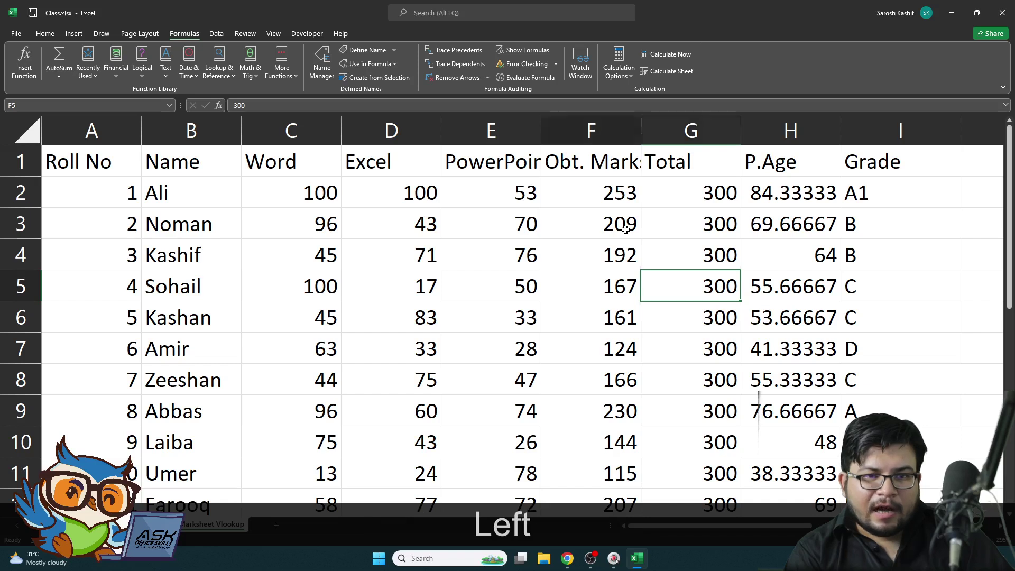
{"action": "key", "text": "Left"}
{"action": "key", "text": "Left"}
{"action": "key", "text": "Left"}
{"action": "key", "text": "Right"}
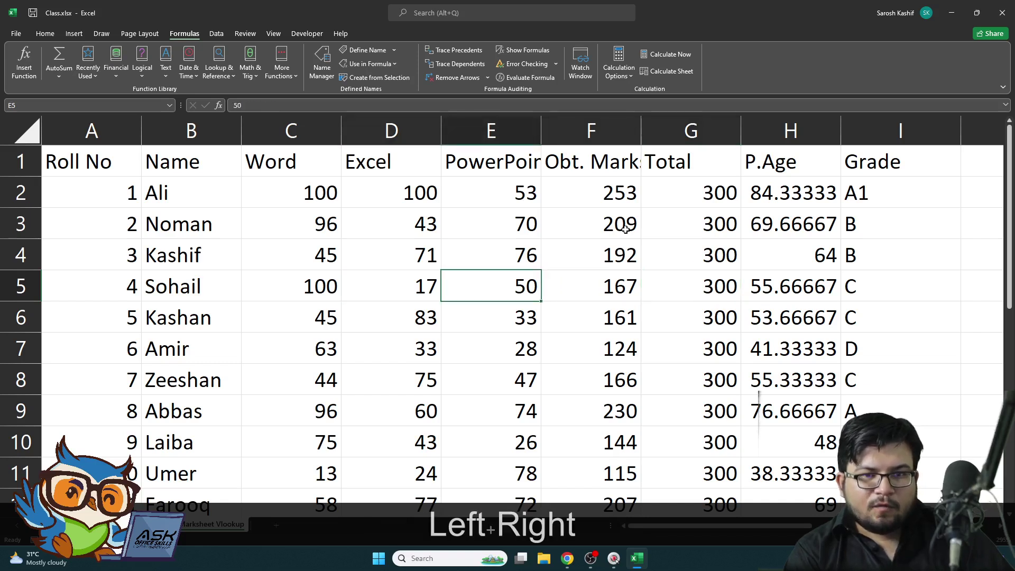
Step: Set row 5's Excel mark in D5 to 75 and its PowerPoint mark in E5 to 12
{"action": "key", "text": "Left"}
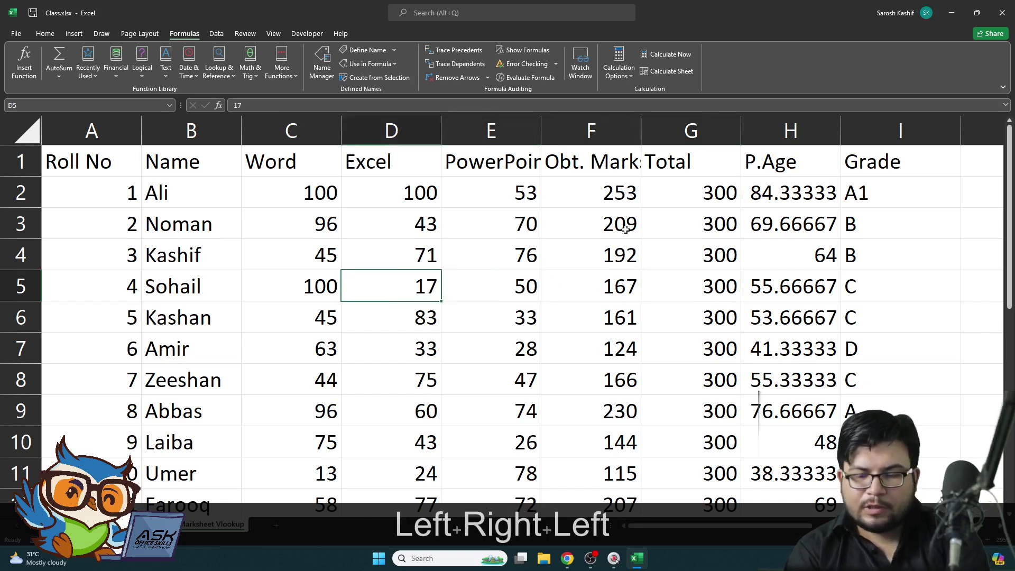
{"action": "type", "text": "75"}
{"action": "key", "text": "Right"}
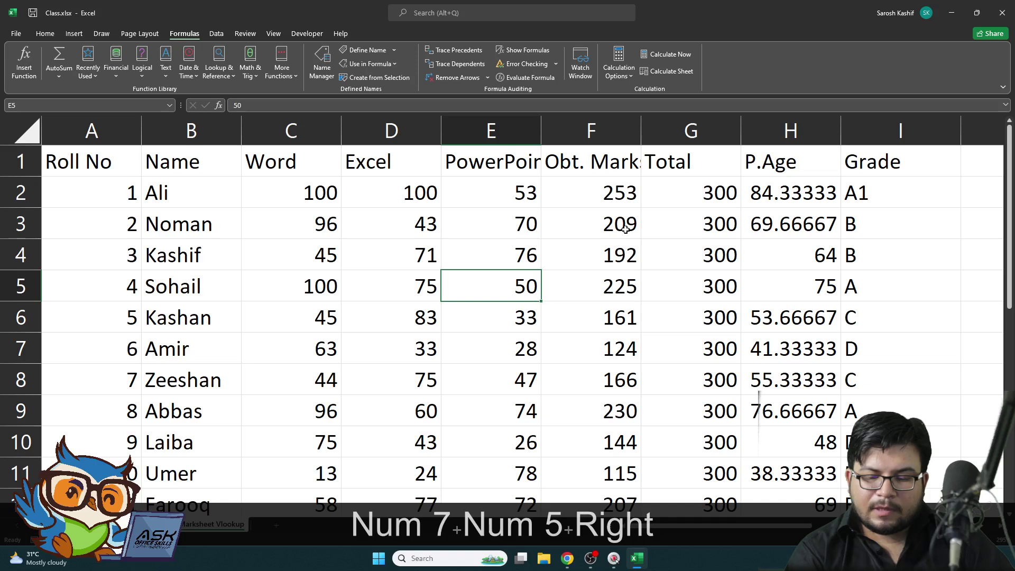
{"action": "type", "text": "12"}
{"action": "key", "text": "Return"}
{"action": "key", "text": "Up"}
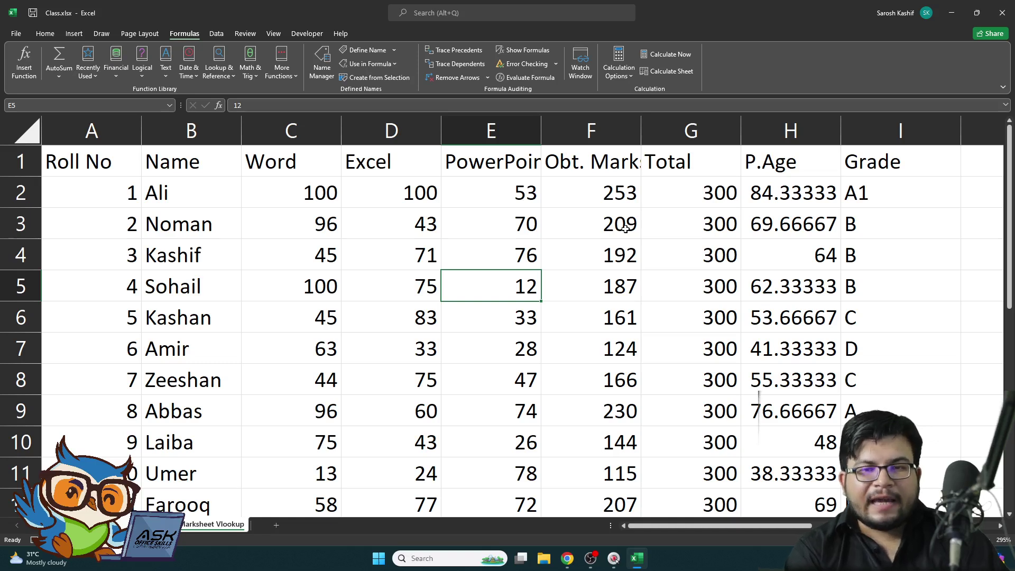
Step: Check the recalculated marks, percentage and grade across F5 to I5
{"action": "key", "text": "Right"}
{"action": "key", "text": "Right"}
{"action": "key", "text": "Right"}
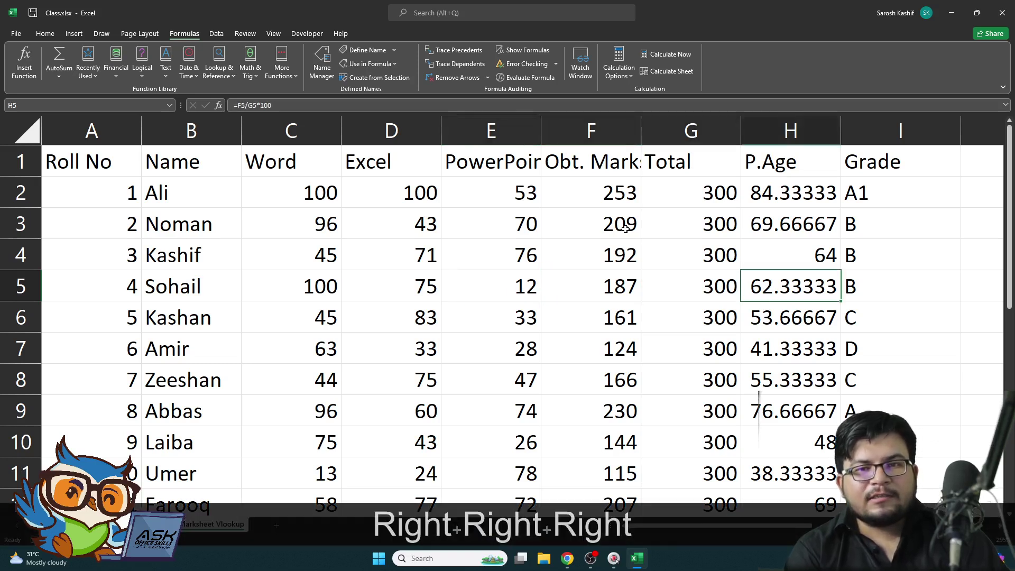
{"action": "key", "text": "Right"}
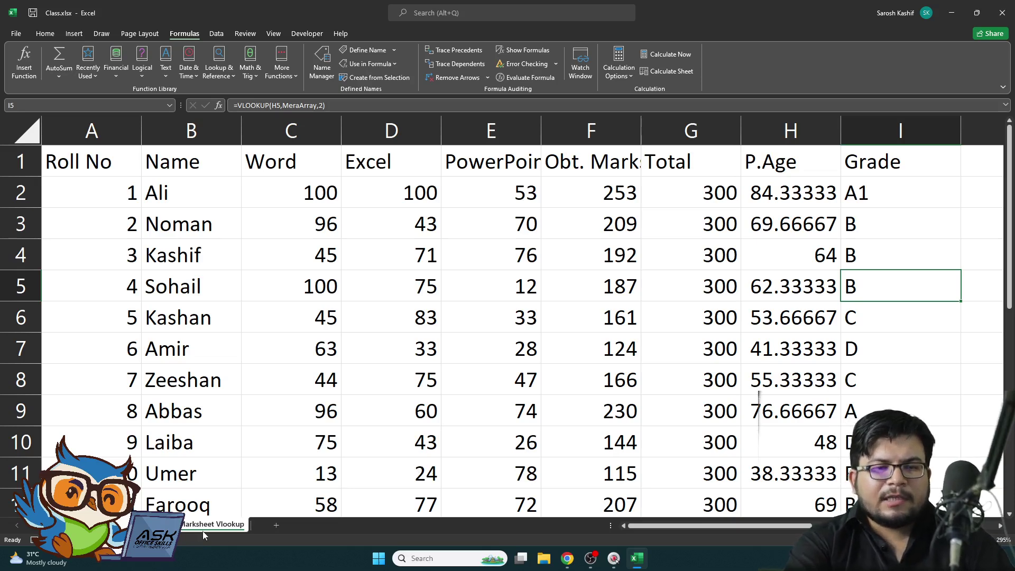
Step: Add a new blank worksheet and return to the Marksheet Vlookup sheet
{"action": "left_click", "coordinate": [272, 527]}
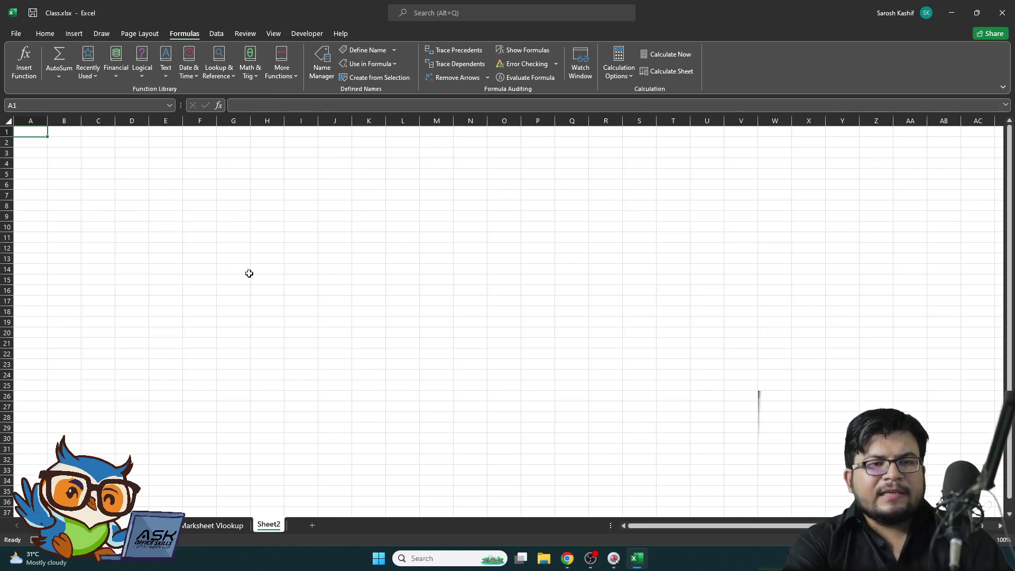
{"action": "left_click", "coordinate": [45, 33]}
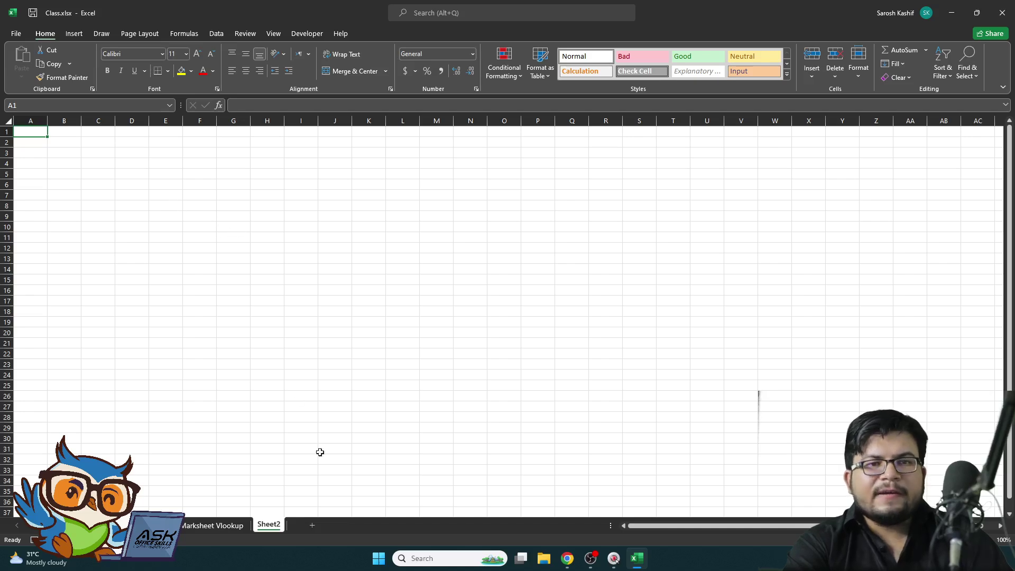
{"action": "left_click", "coordinate": [214, 524]}
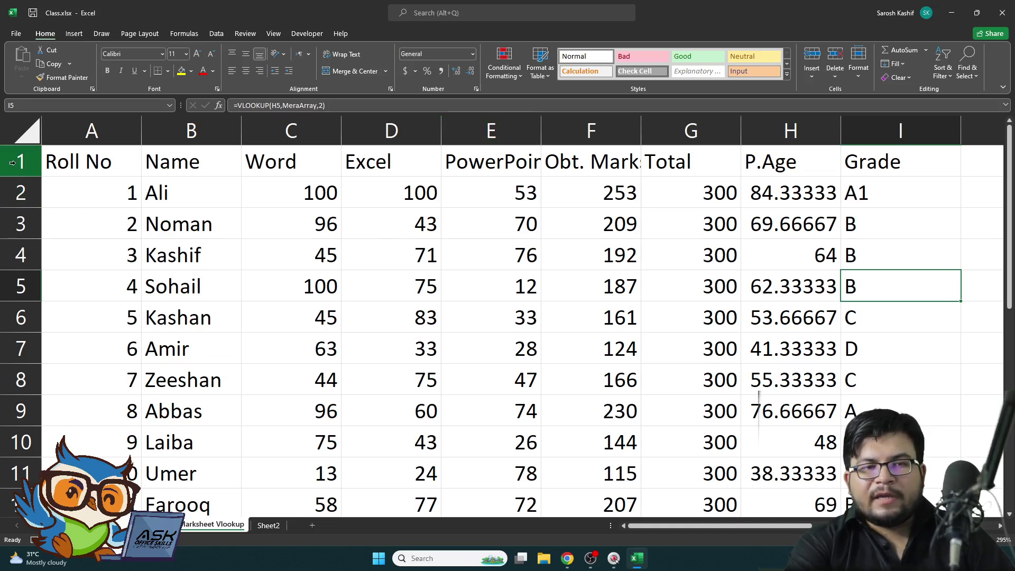
{"action": "type", "text": "5"}
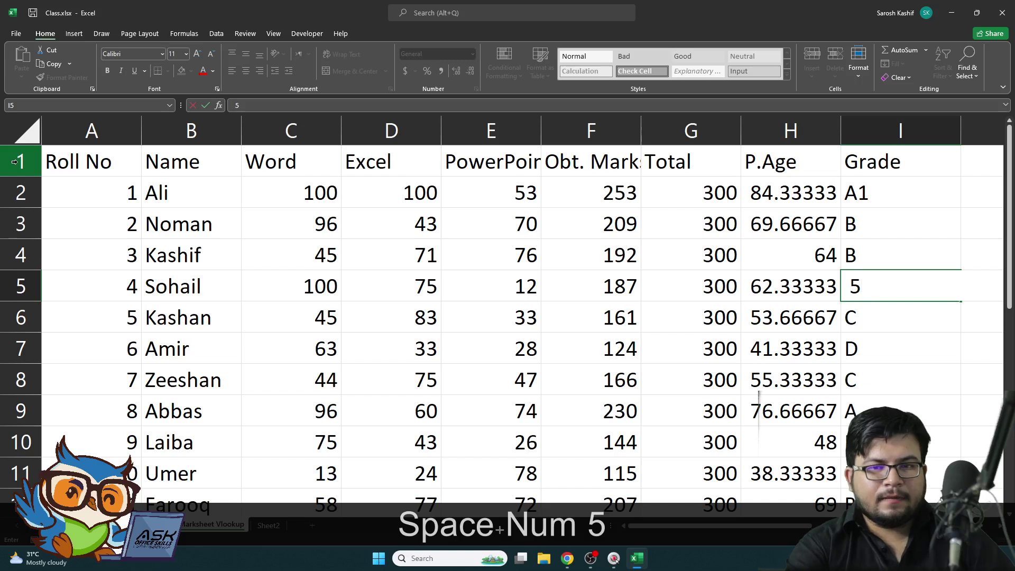
{"action": "key", "text": "Escape"}
{"action": "key", "text": "ctrl+alt+KP_5"}
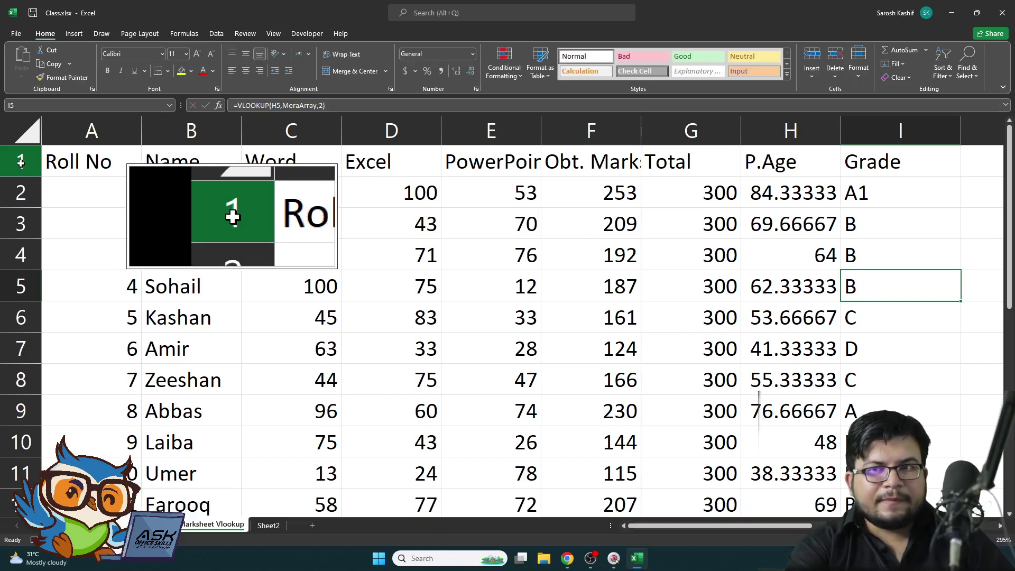
Step: Insert a blank row above the marksheet's header row and undo the insertion
{"action": "left_click", "coordinate": [18, 162]}
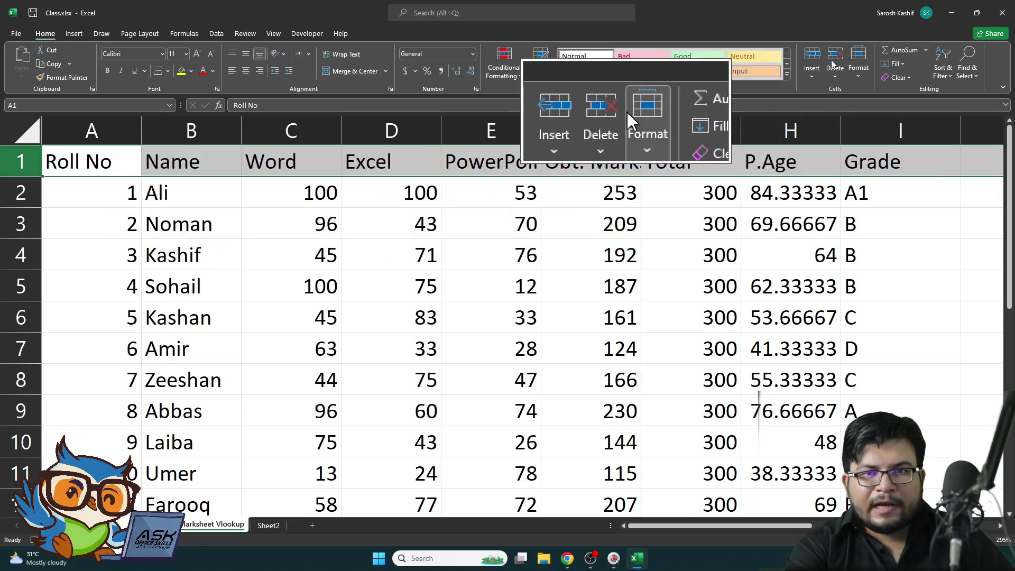
{"action": "left_click", "coordinate": [812, 58]}
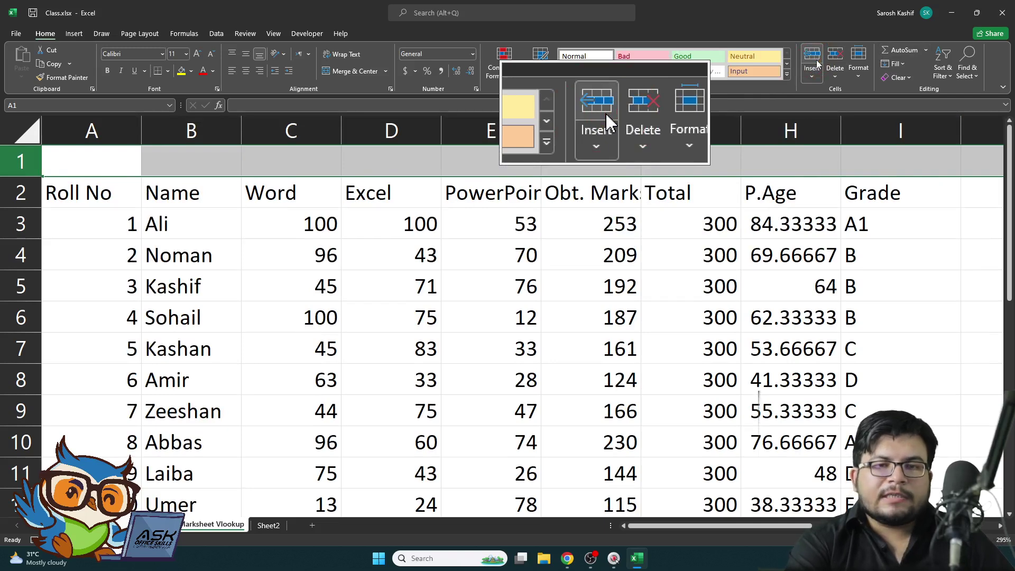
{"action": "key", "text": "ctrl+z"}
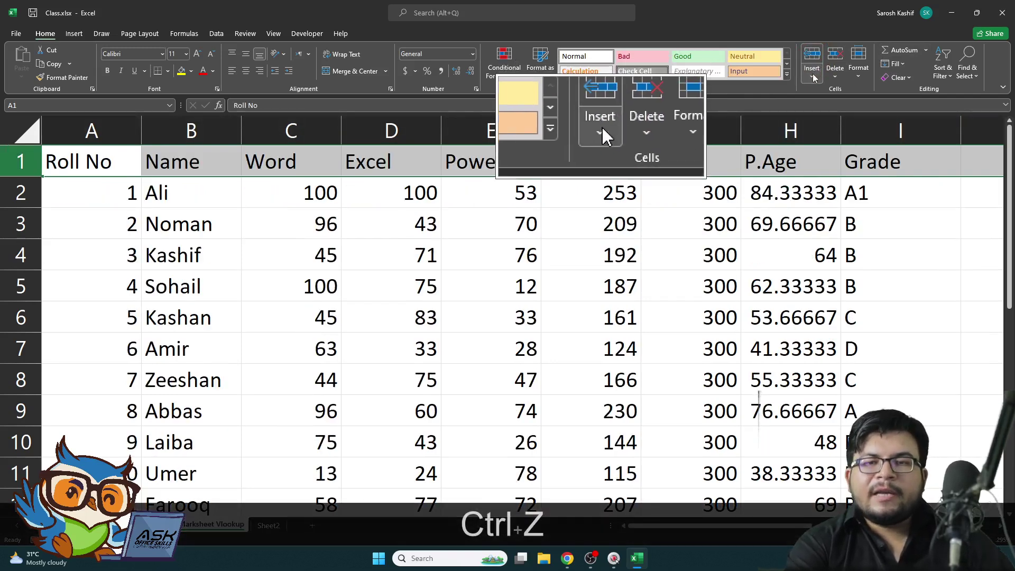
Step: Insert a blank sheet row above row 4, working from cell F4 in the Obt. Marks column
{"action": "left_click", "coordinate": [812, 75]}
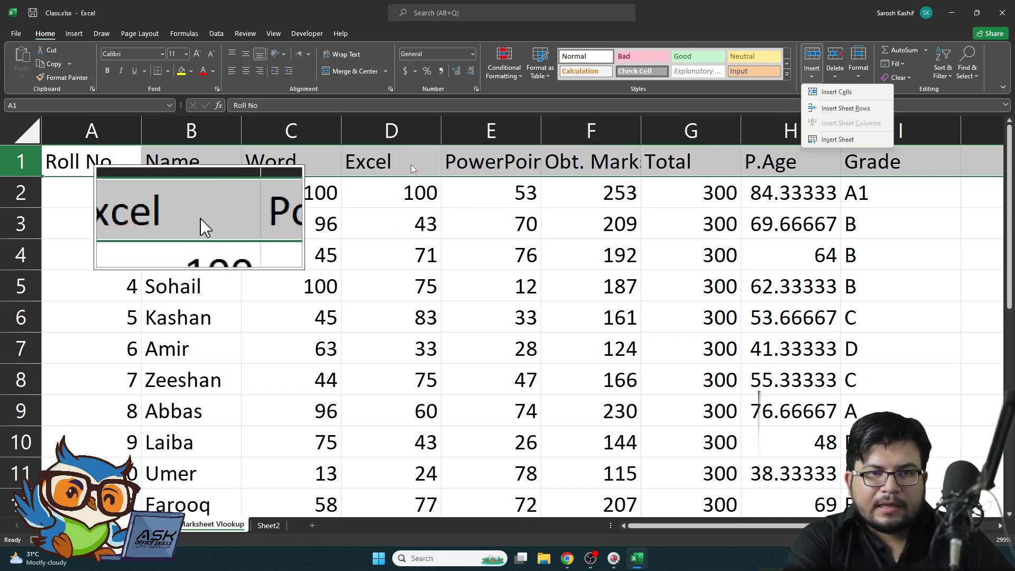
{"action": "left_click", "coordinate": [442, 142]}
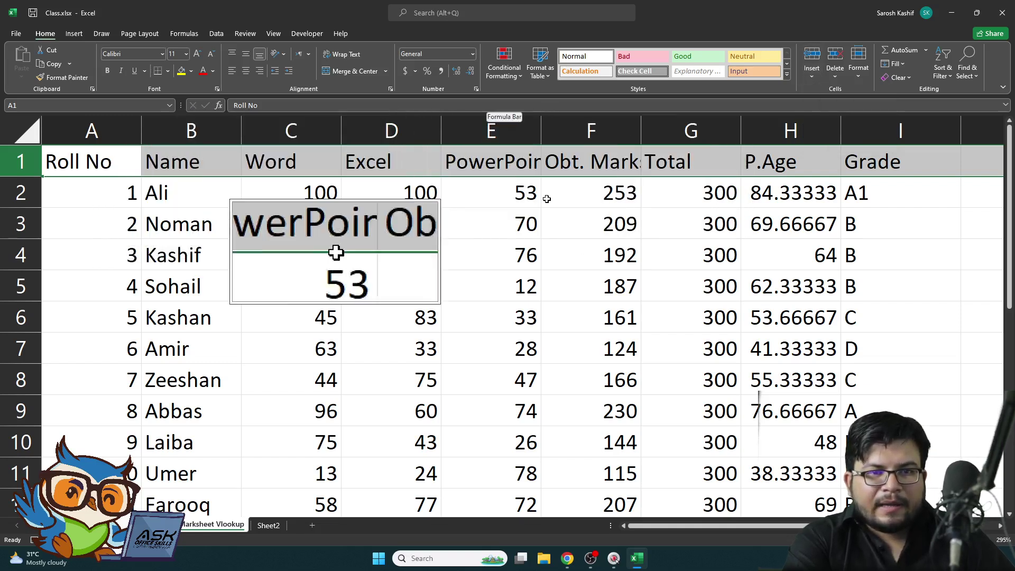
{"action": "left_click", "coordinate": [591, 252]}
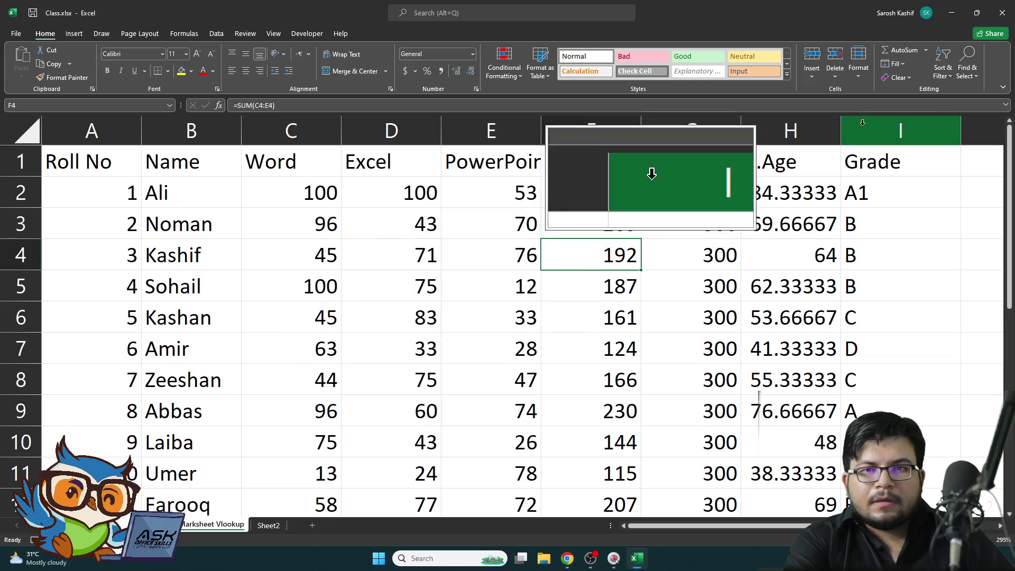
{"action": "left_click", "coordinate": [811, 77]}
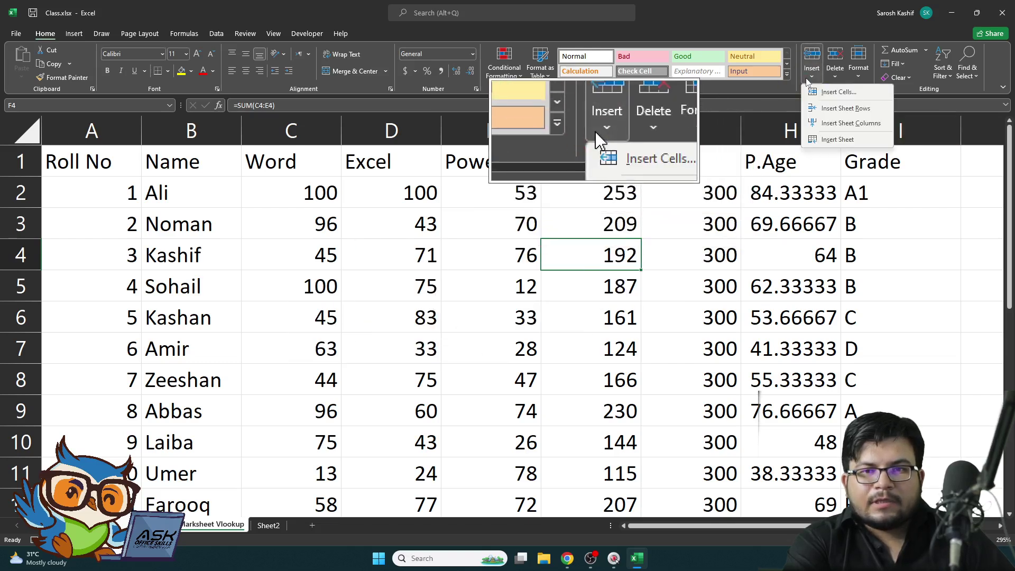
{"action": "left_click", "coordinate": [817, 109]}
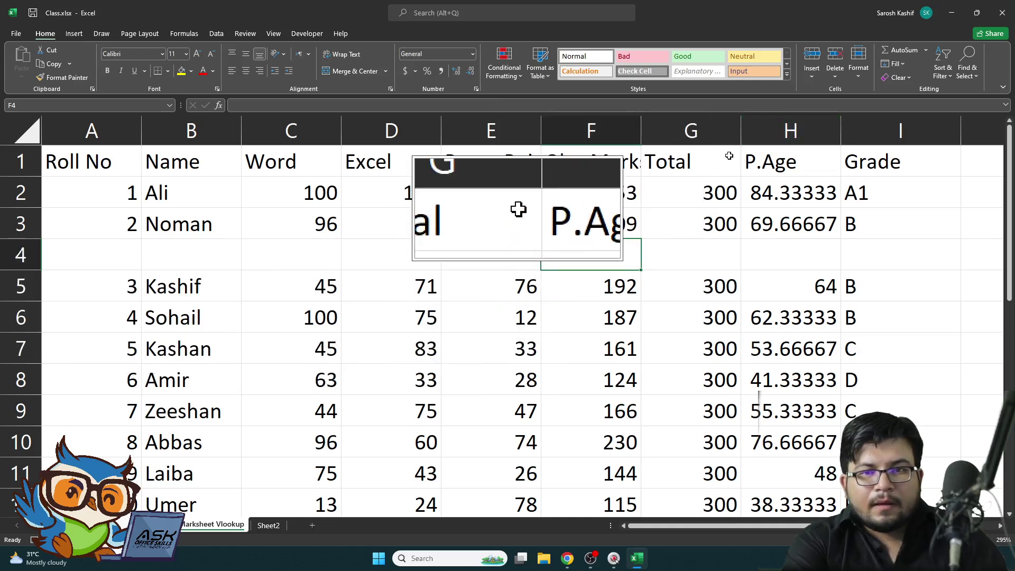
Step: Undo the row insertion above row 4, and insert a blank sheet column before Obt. Marks and undo it
{"action": "key", "text": "ctrl+z"}
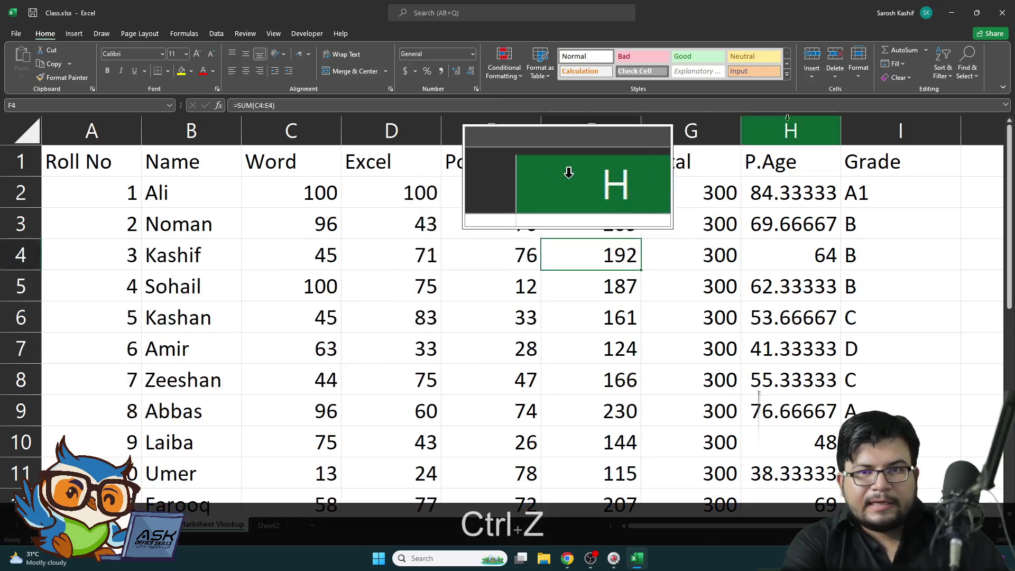
{"action": "left_click", "coordinate": [811, 73]}
{"action": "left_click", "coordinate": [814, 123]}
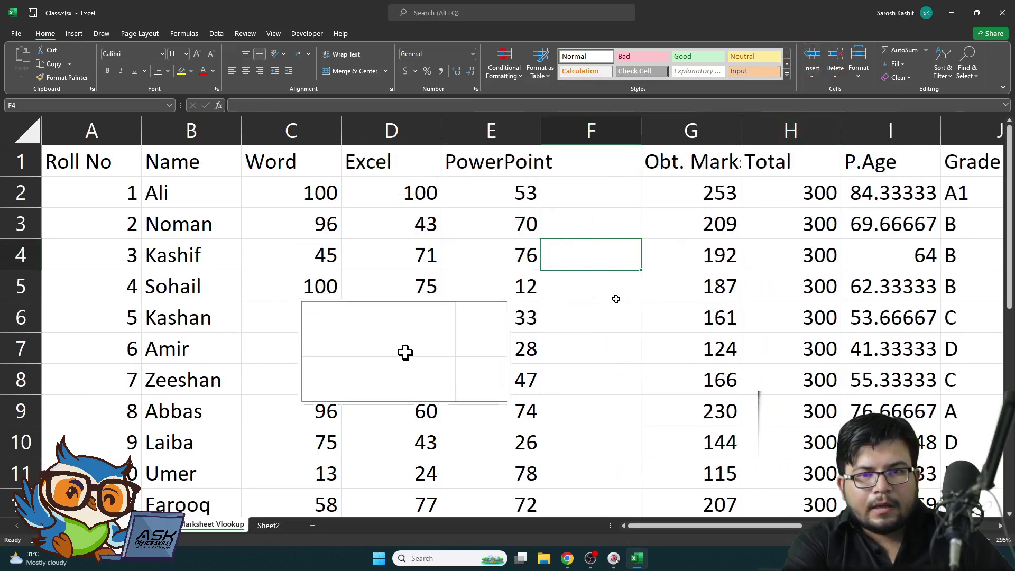
{"action": "key", "text": "ctrl+z"}
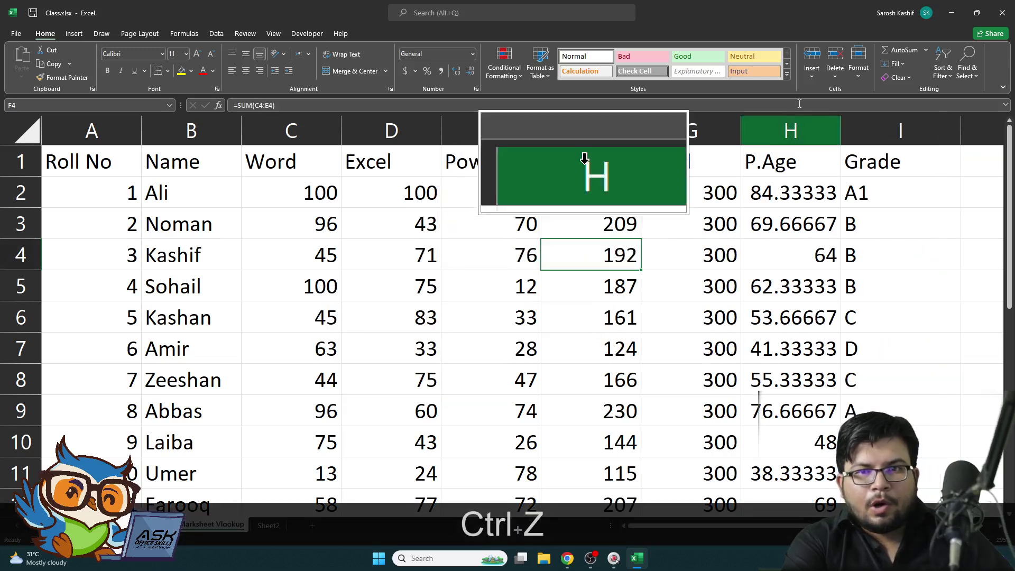
Step: Insert an entire column before the Obt. Marks column from cell F4, using the Insert Cells options
{"action": "left_click", "coordinate": [812, 77]}
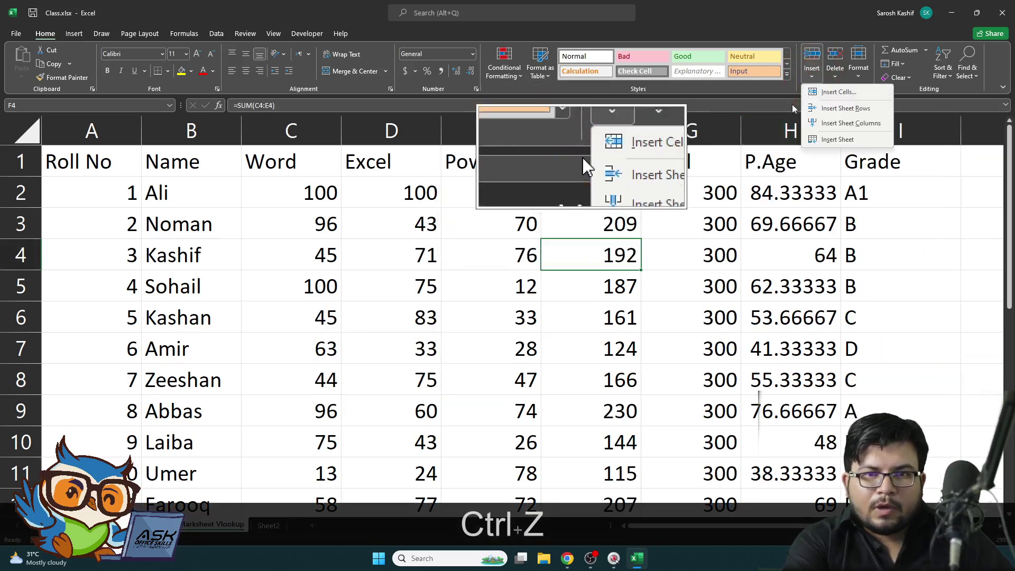
{"action": "left_click", "coordinate": [826, 92]}
{"action": "key", "text": "ctrl+shift+equal"}
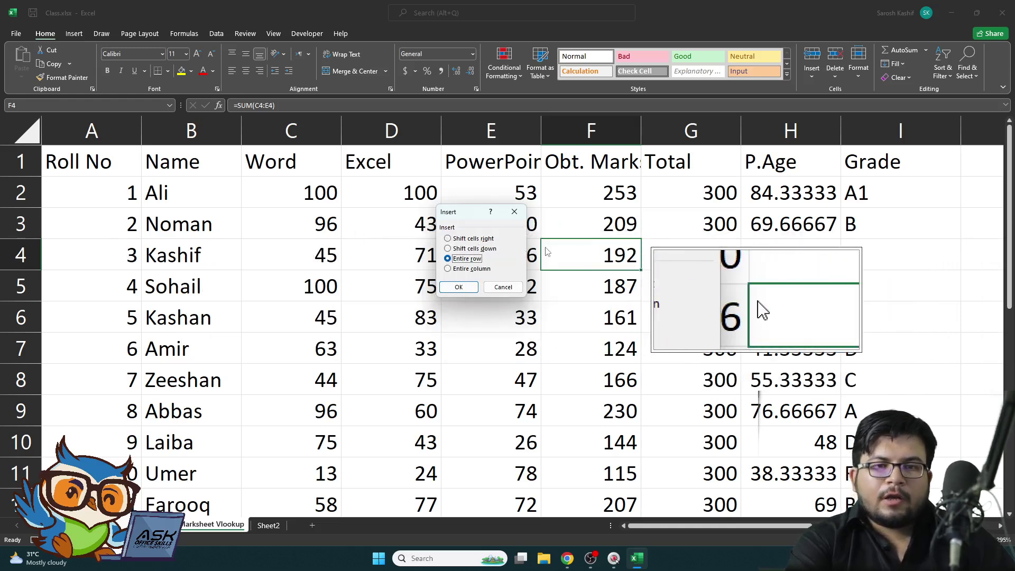
{"action": "left_click", "coordinate": [485, 268]}
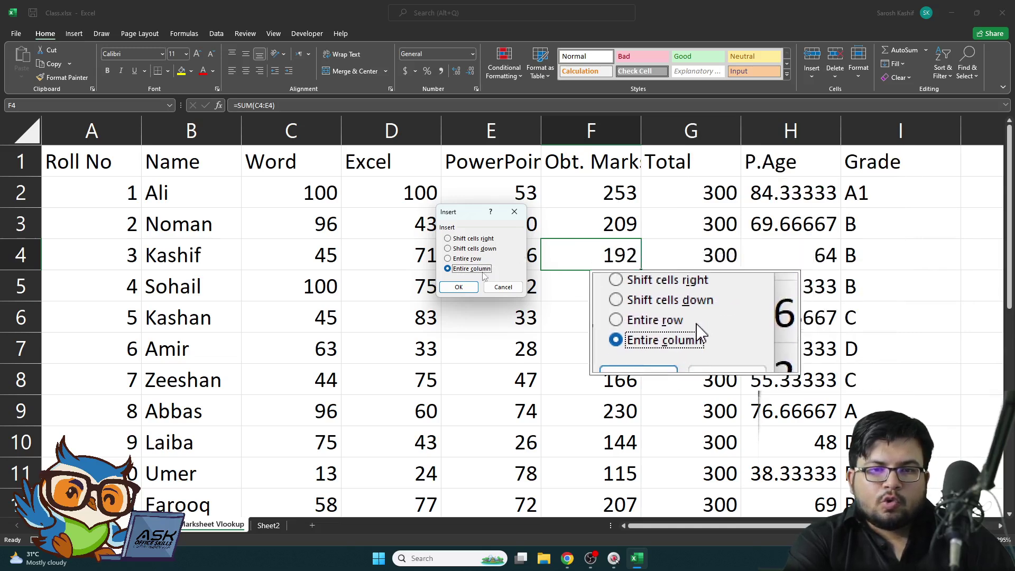
{"action": "left_click", "coordinate": [466, 284]}
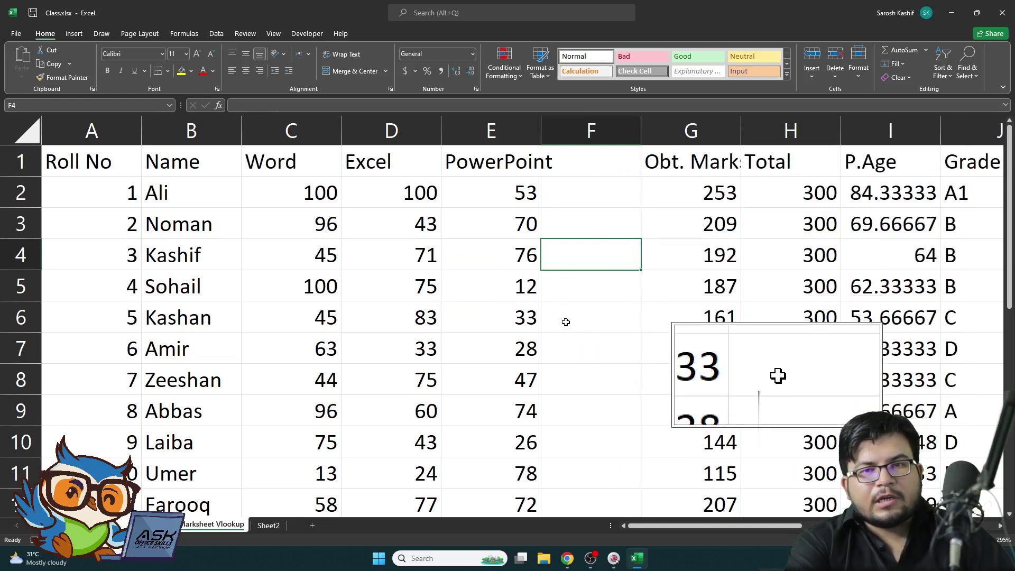
Step: Delete the blank column F, undo the deletion, and delete the column again
{"action": "left_click", "coordinate": [614, 138]}
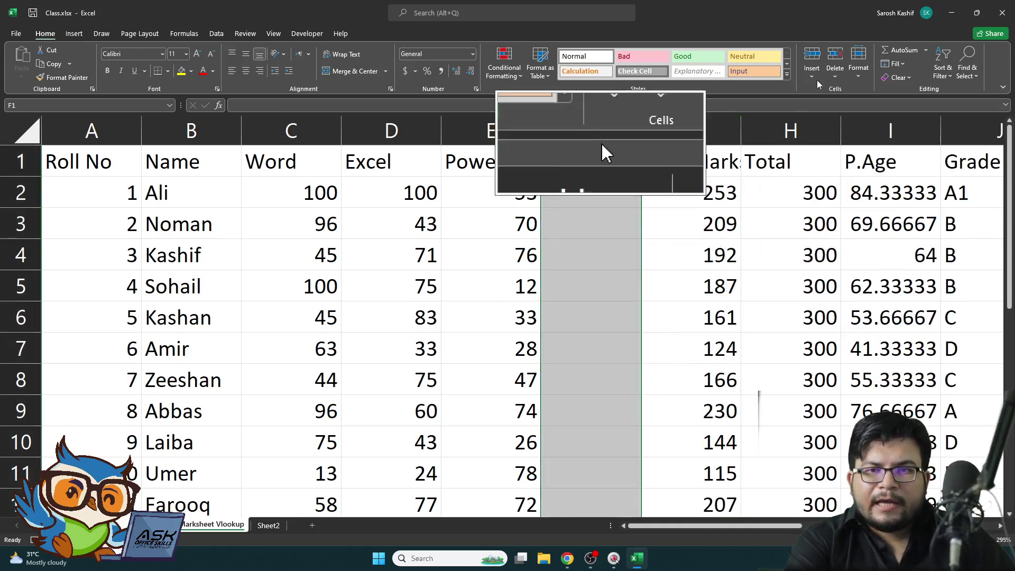
{"action": "left_click", "coordinate": [837, 75]}
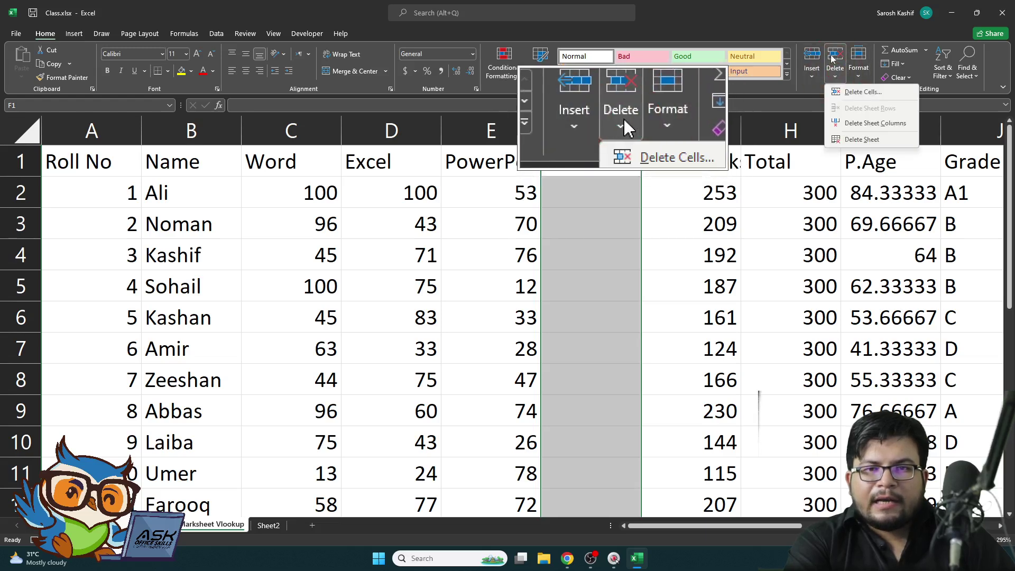
{"action": "left_click", "coordinate": [875, 123]}
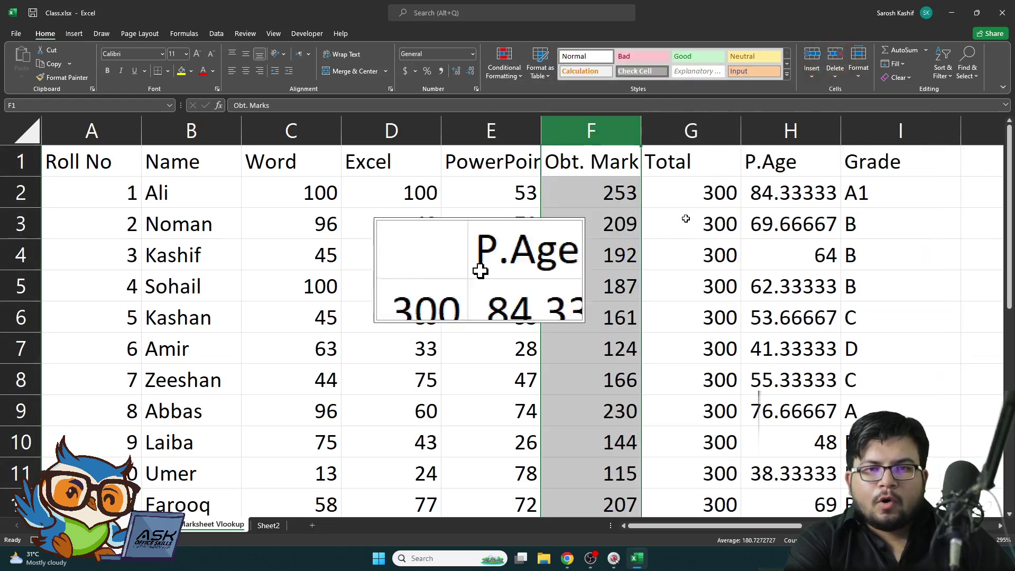
{"action": "key", "text": "ctrl+z"}
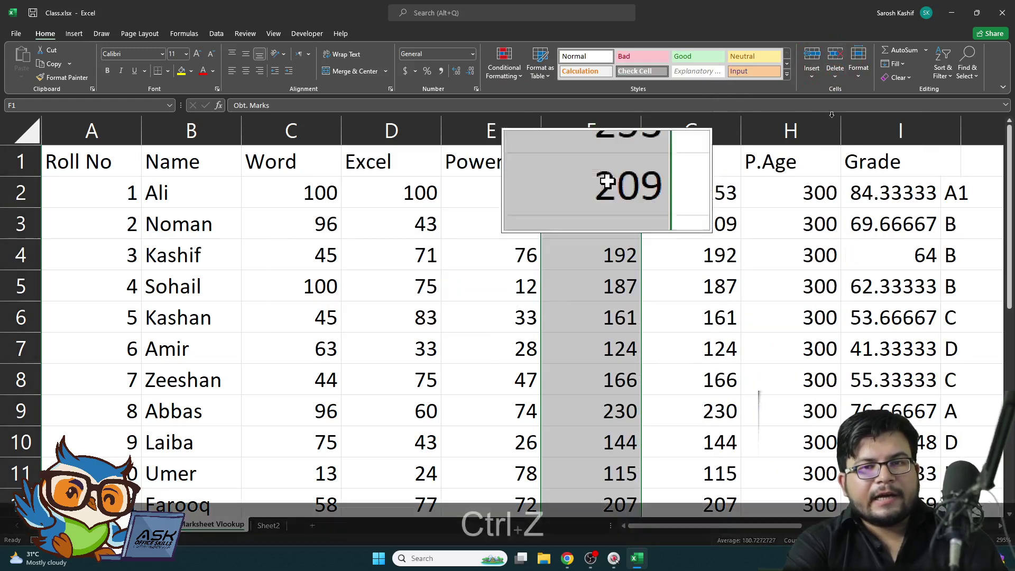
{"action": "left_click", "coordinate": [838, 79]}
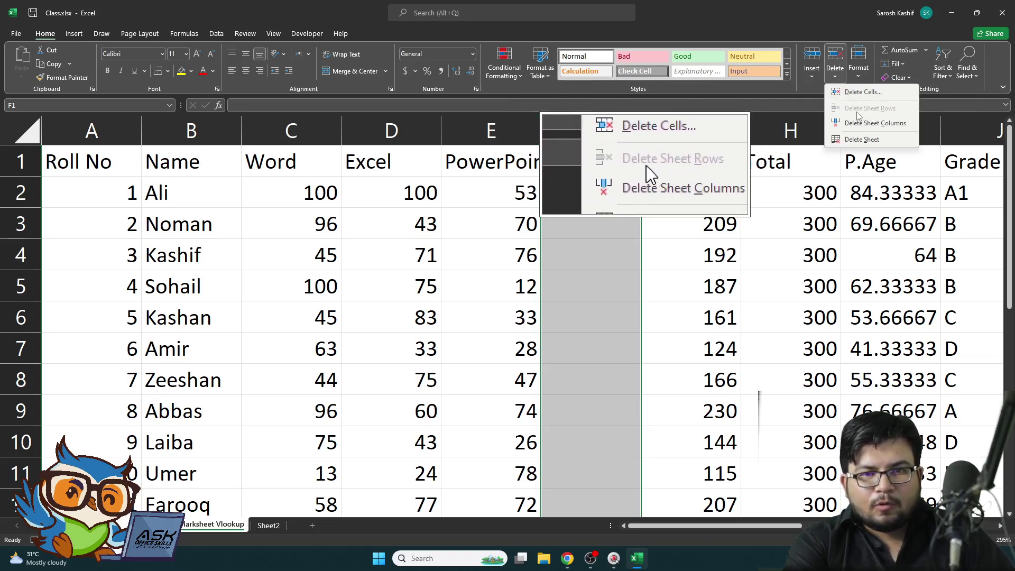
{"action": "left_click", "coordinate": [881, 127]}
Step: Delete the entire row 4 from cell F4 using the Delete Cells options, and undo the deletion
{"action": "left_click", "coordinate": [596, 251]}
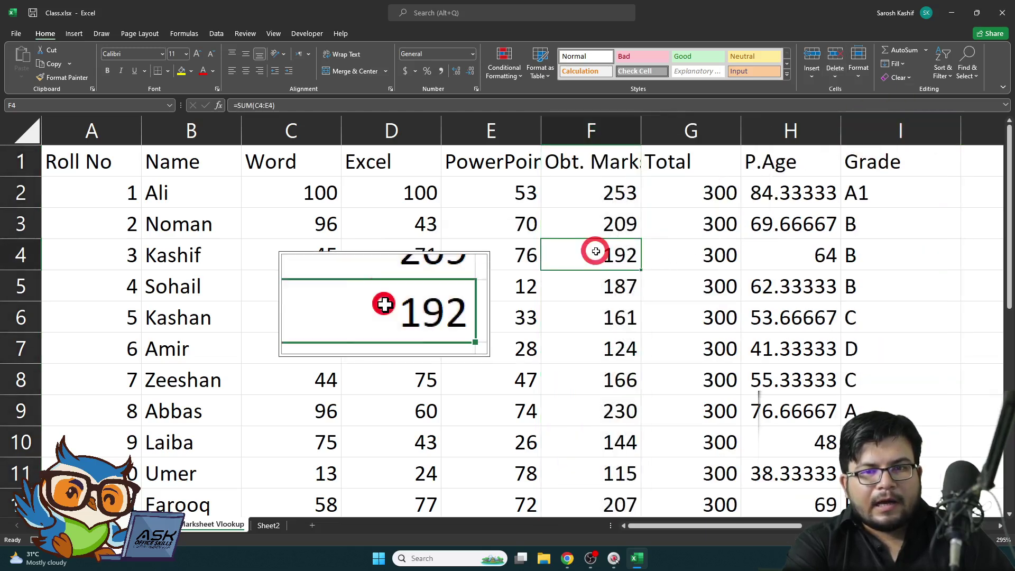
{"action": "left_click", "coordinate": [834, 74]}
{"action": "left_click", "coordinate": [852, 91]}
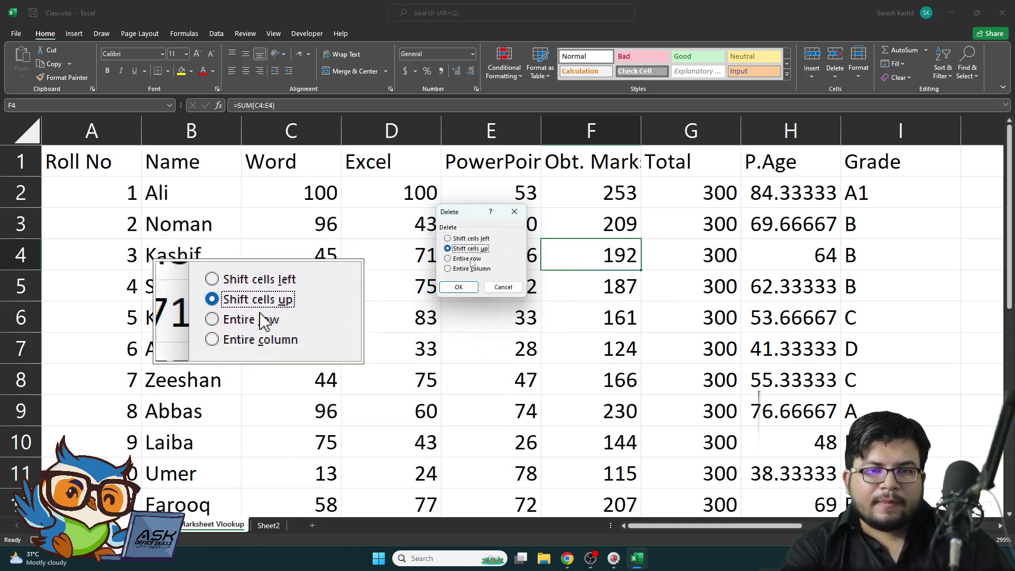
{"action": "left_click", "coordinate": [468, 259]}
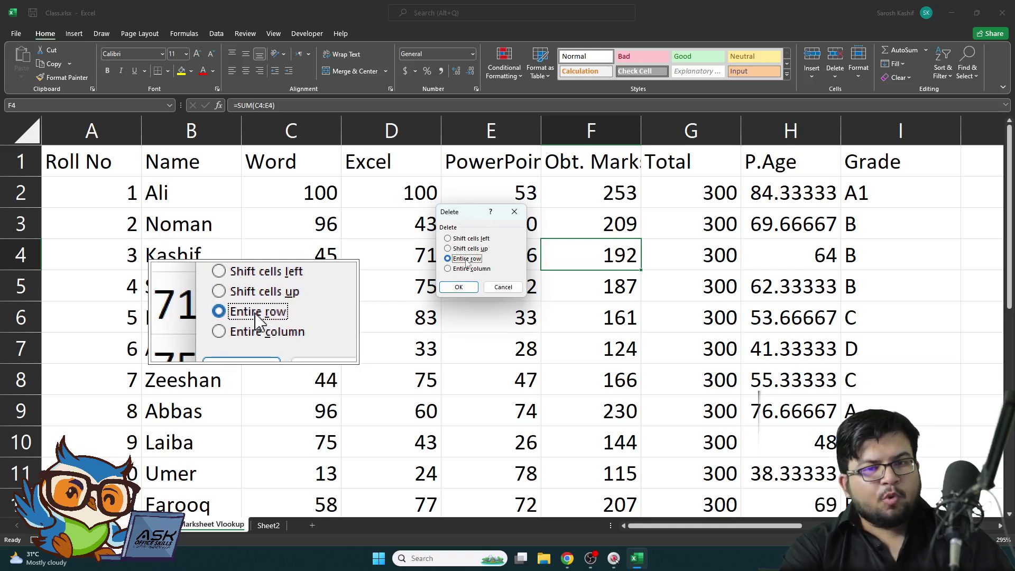
{"action": "left_click", "coordinate": [460, 269]}
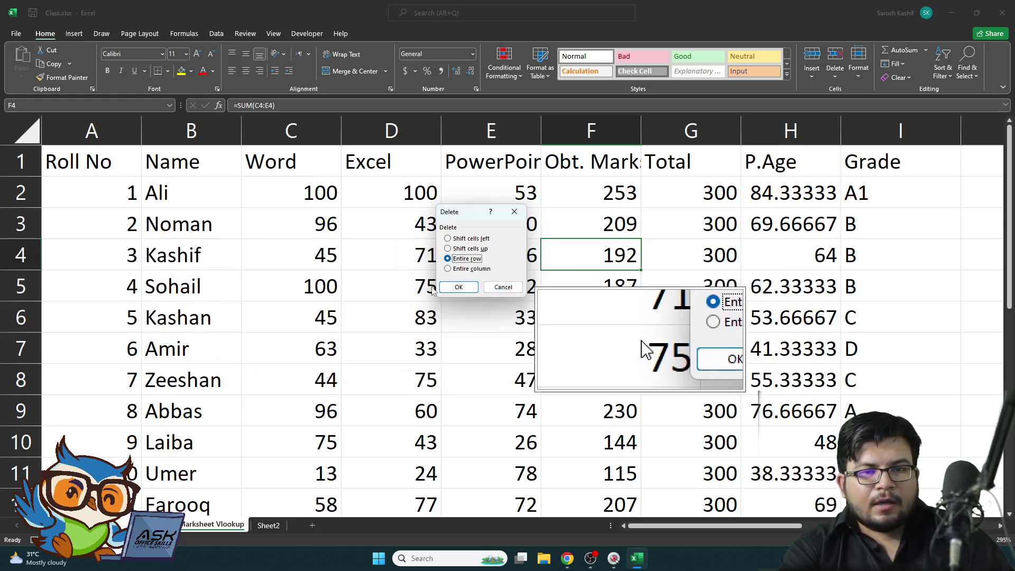
{"action": "left_click", "coordinate": [458, 287]}
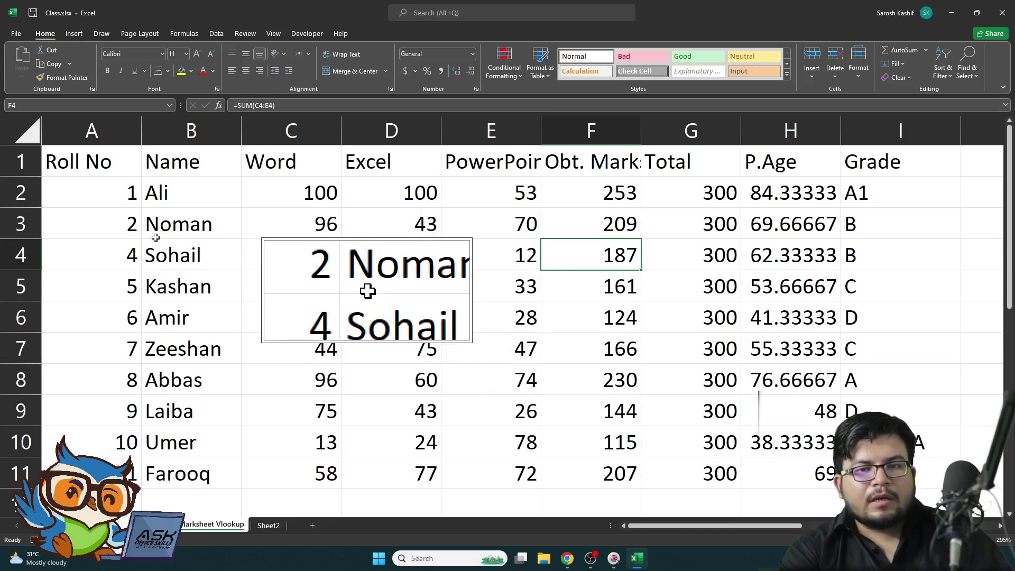
{"action": "key", "text": "ctrl+z"}
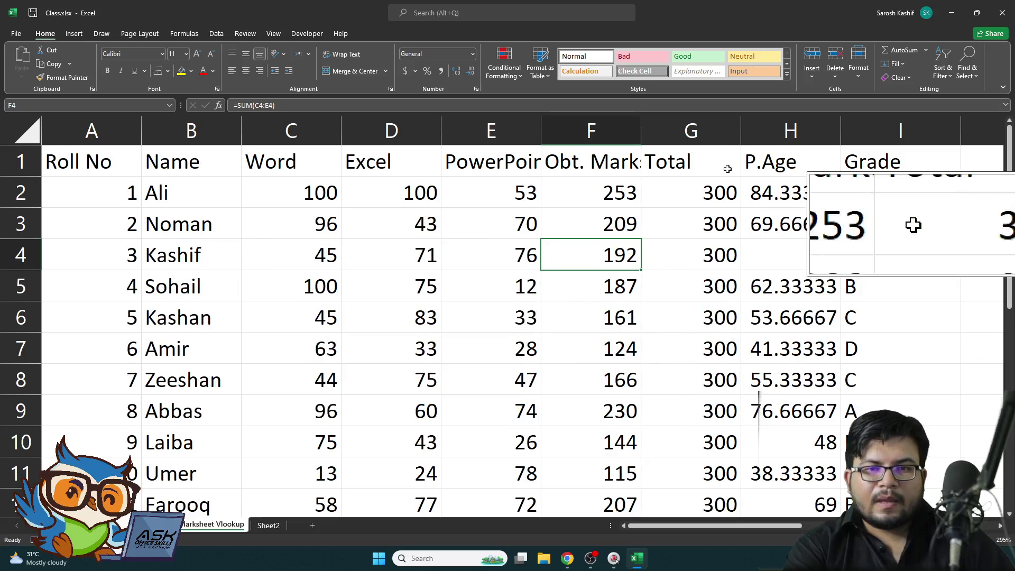
Step: Set the height of row 4 to 25 and undo the change
{"action": "left_click", "coordinate": [862, 62]}
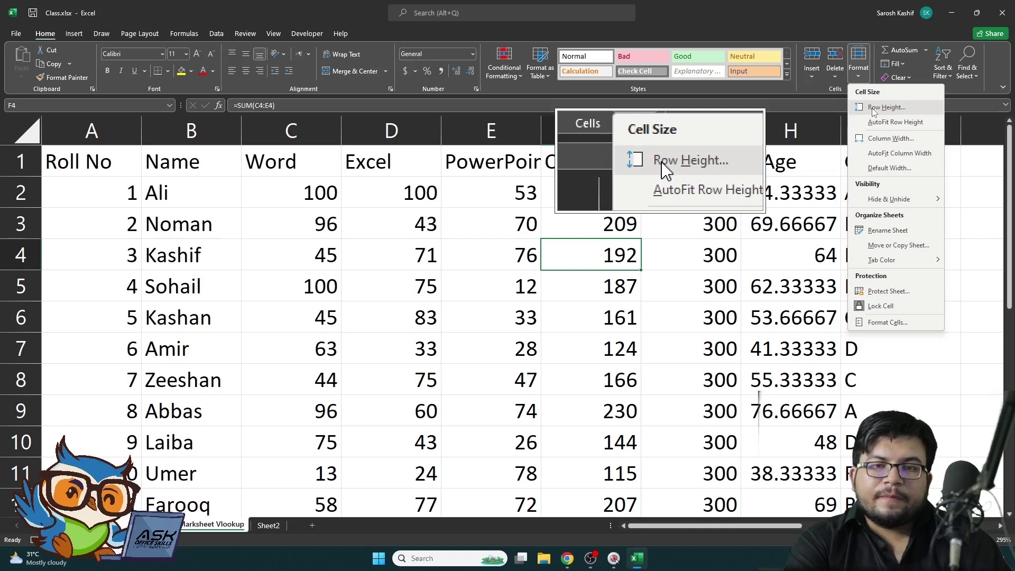
{"action": "left_click", "coordinate": [871, 108]}
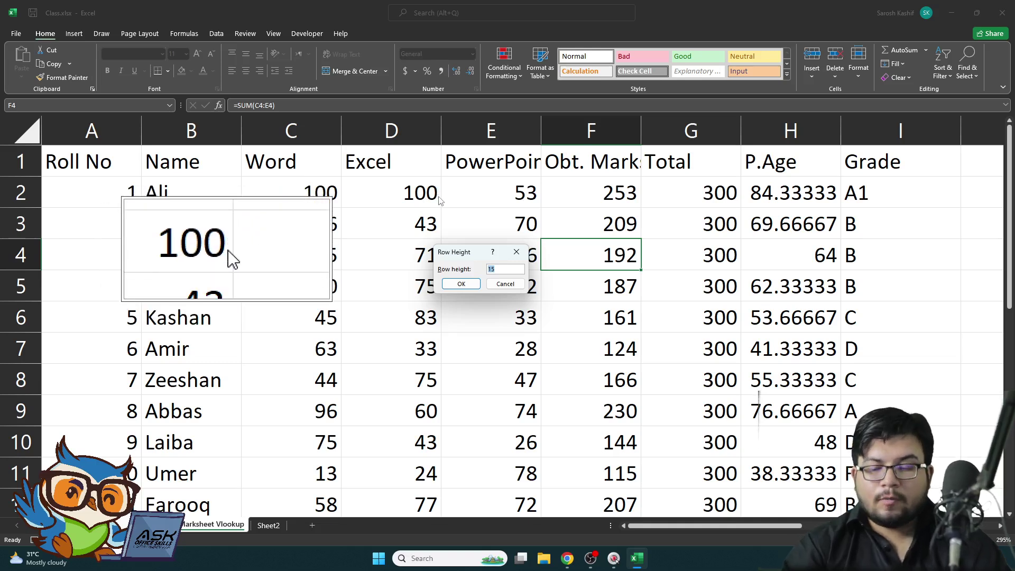
{"action": "type", "text": "25"}
{"action": "key", "text": "Return"}
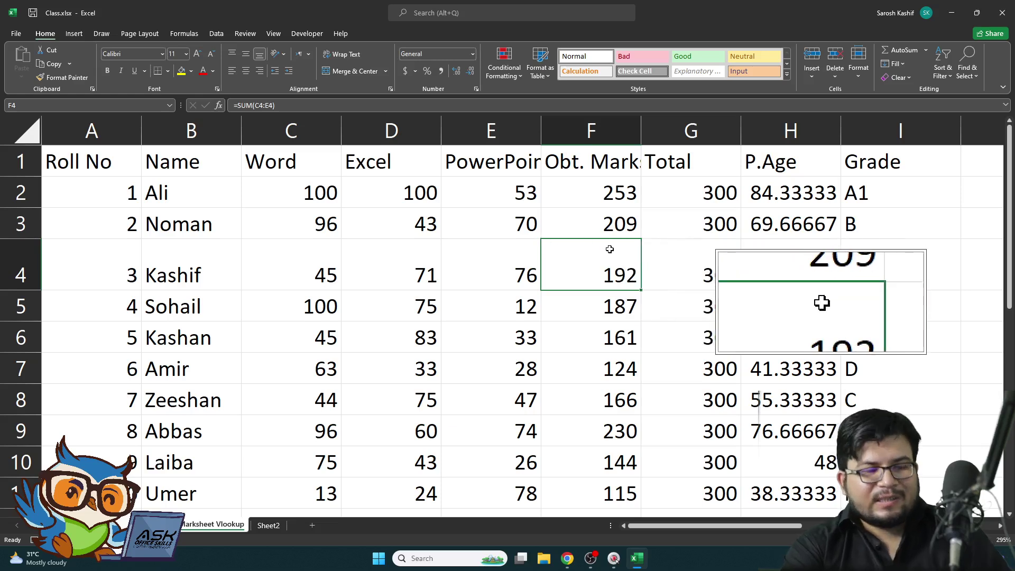
{"action": "key", "text": "ctrl+z"}
Step: Set the height of all rows in the sheet to 25 and undo the change
{"action": "left_click", "coordinate": [19, 133]}
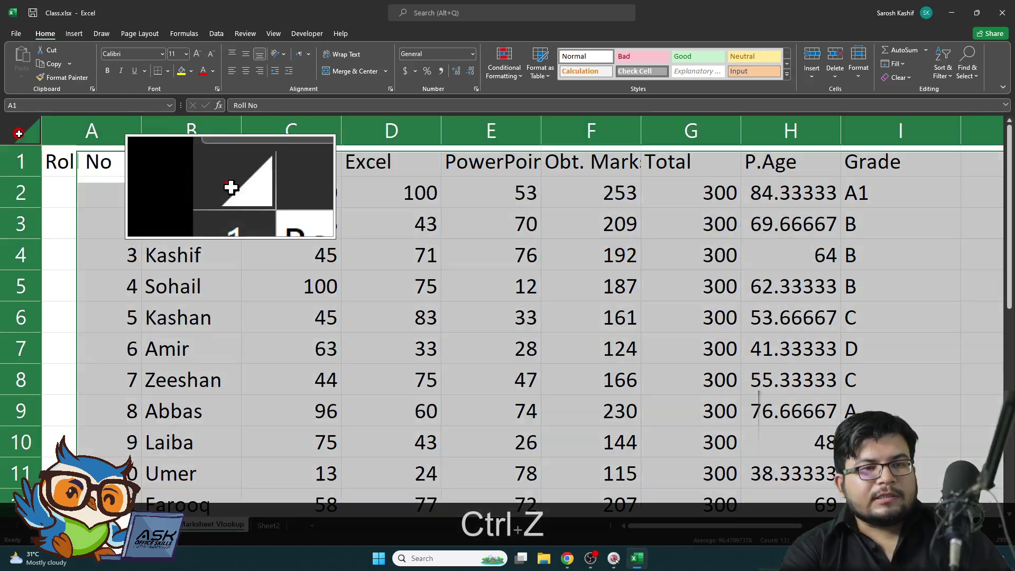
{"action": "left_click", "coordinate": [861, 60]}
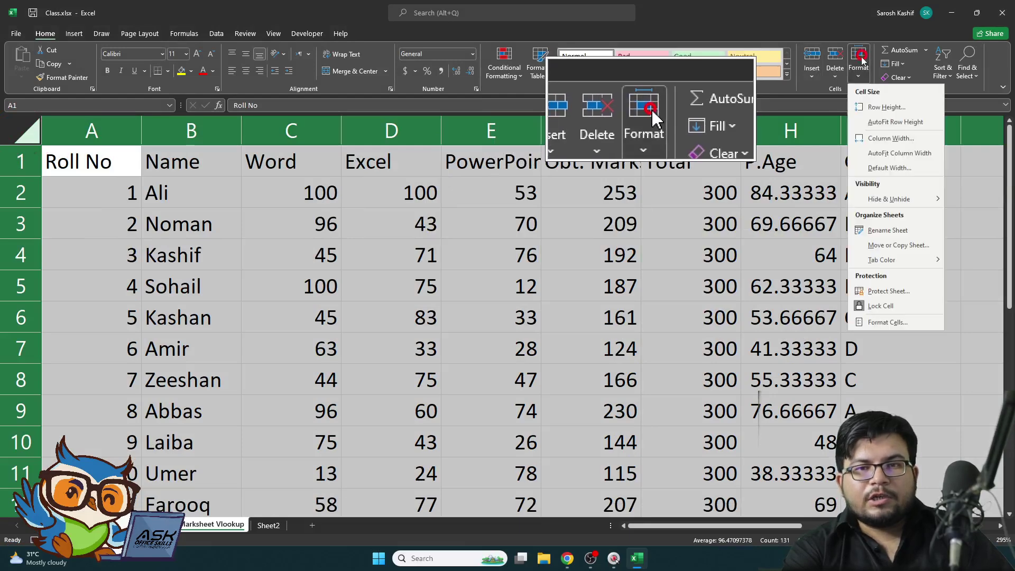
{"action": "left_click", "coordinate": [886, 107]}
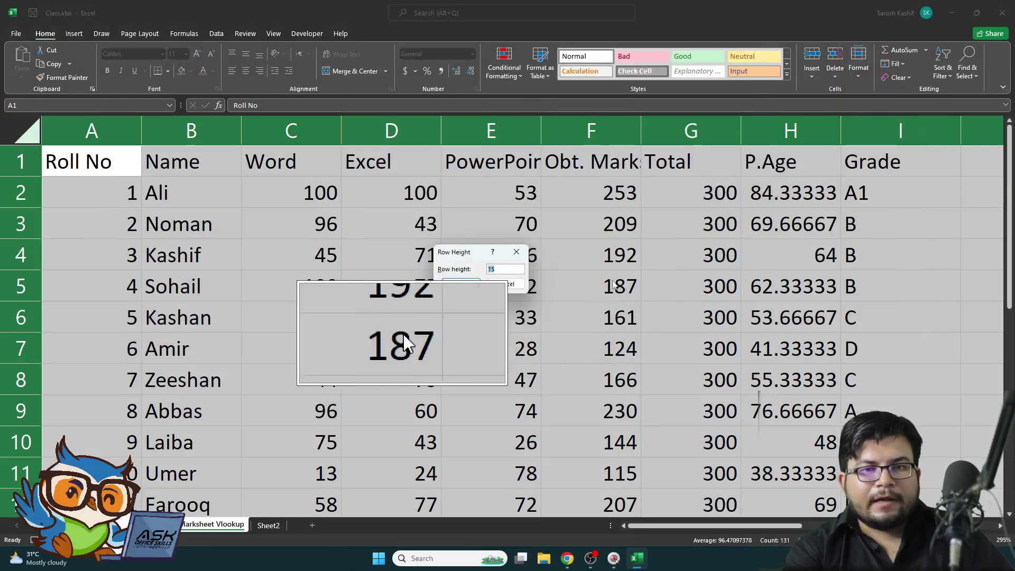
{"action": "type", "text": "25"}
{"action": "key", "text": "Return"}
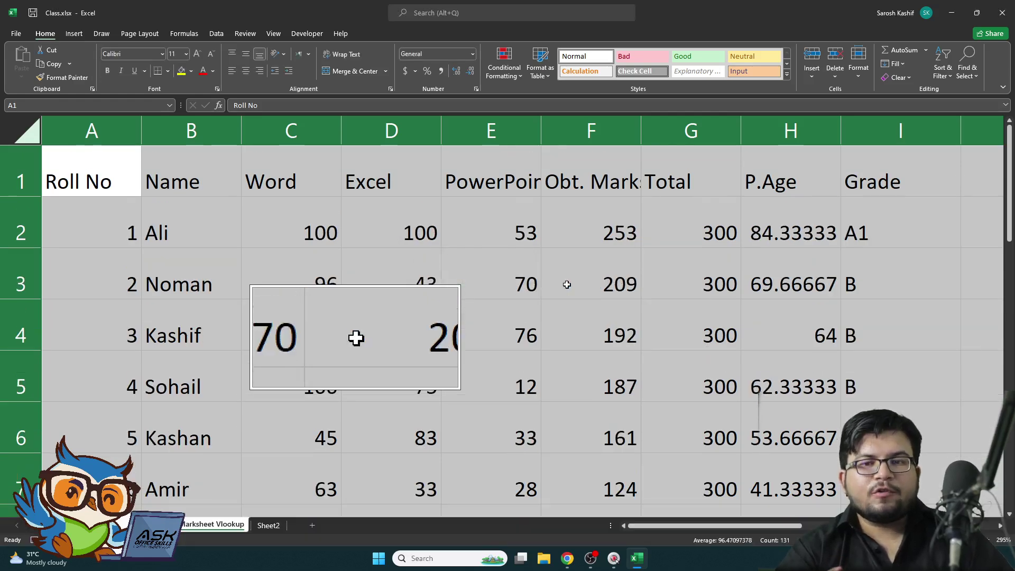
{"action": "key", "text": "ctrl+z"}
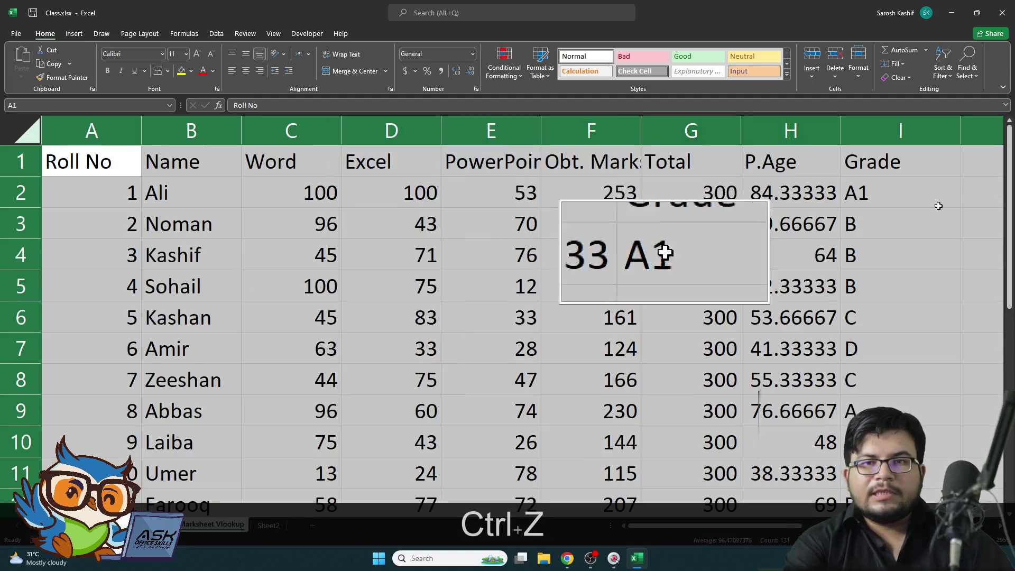
{"action": "left_click", "coordinate": [860, 67]}
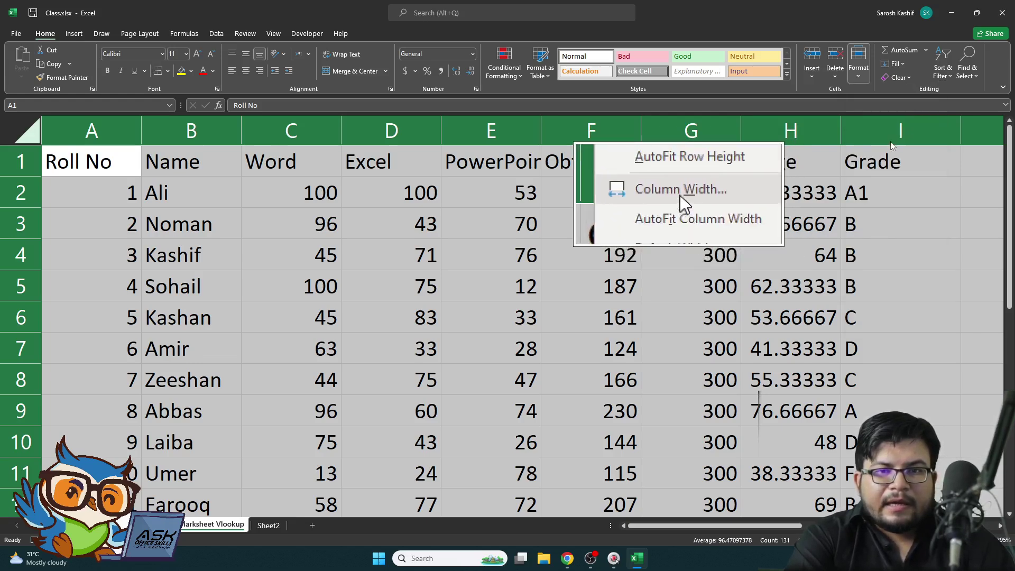
{"action": "left_click", "coordinate": [890, 139]}
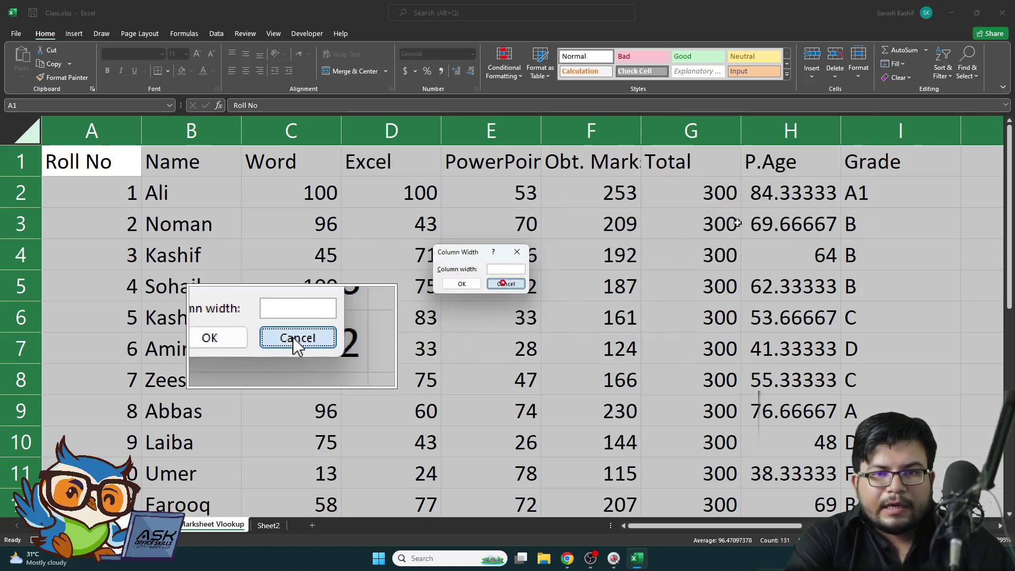
{"action": "left_click", "coordinate": [505, 284]}
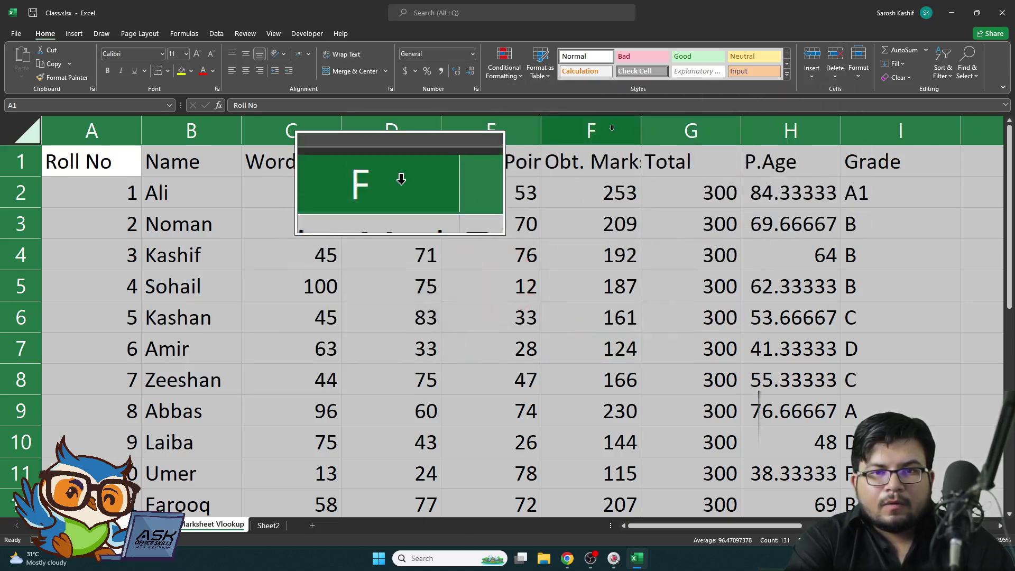
Step: Apply the default standard column width of 8.43 with the Obt. Marks column selected
{"action": "left_click", "coordinate": [591, 130]}
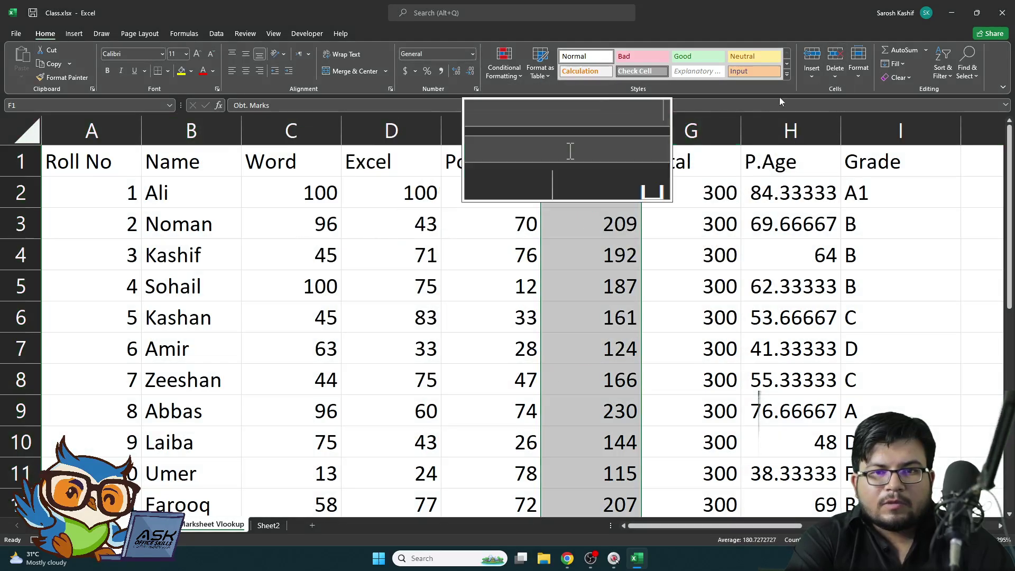
{"action": "left_click", "coordinate": [859, 66]}
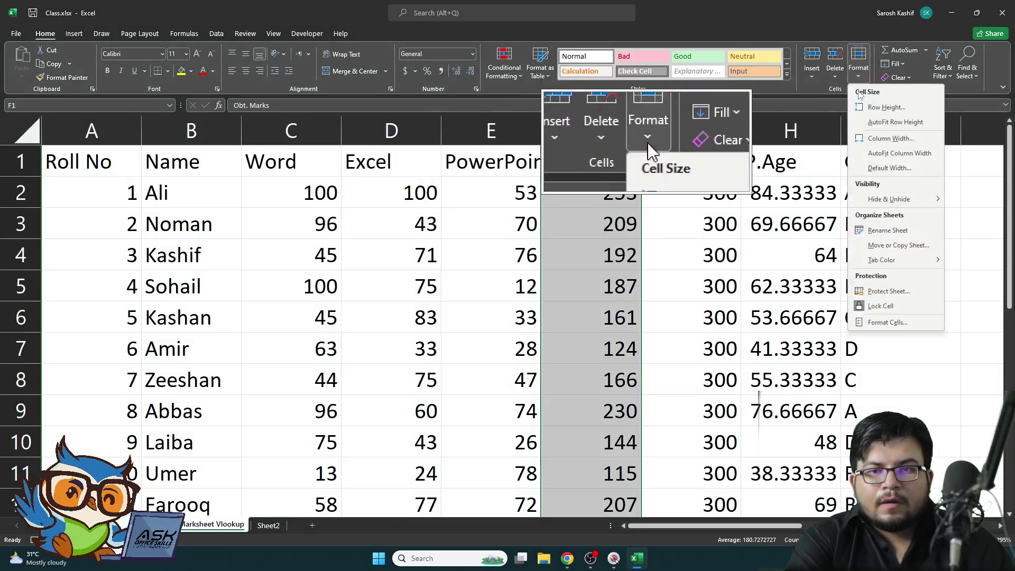
{"action": "left_click", "coordinate": [890, 168]}
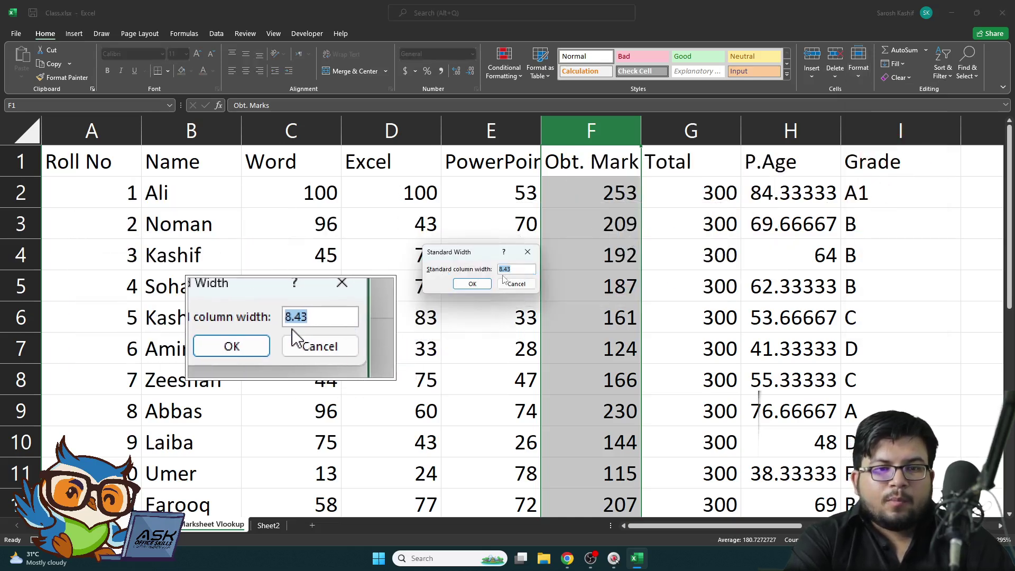
{"action": "left_click", "coordinate": [470, 284]}
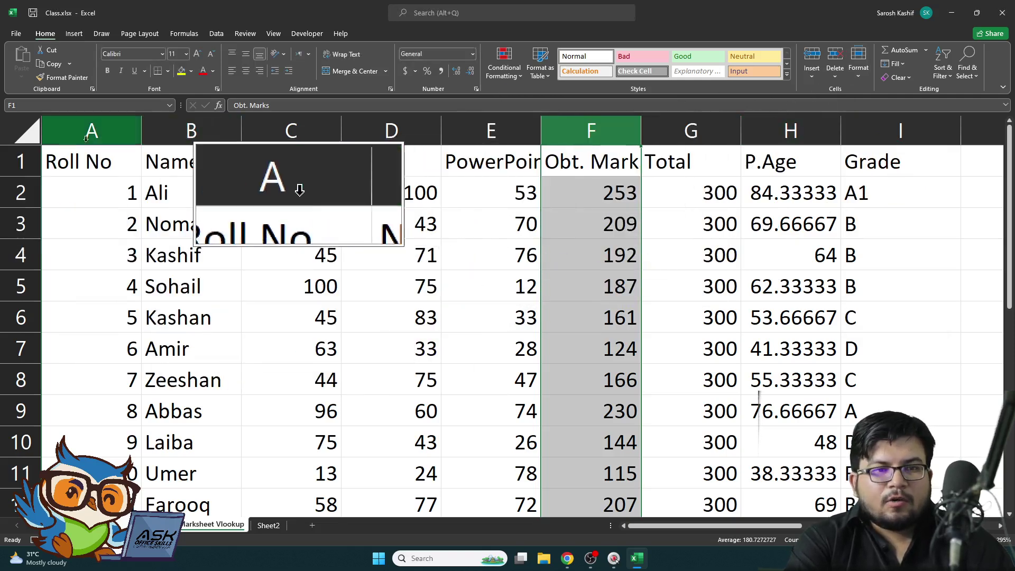
Step: Set the column width of the entire sheet to 9
{"action": "left_click", "coordinate": [34, 131]}
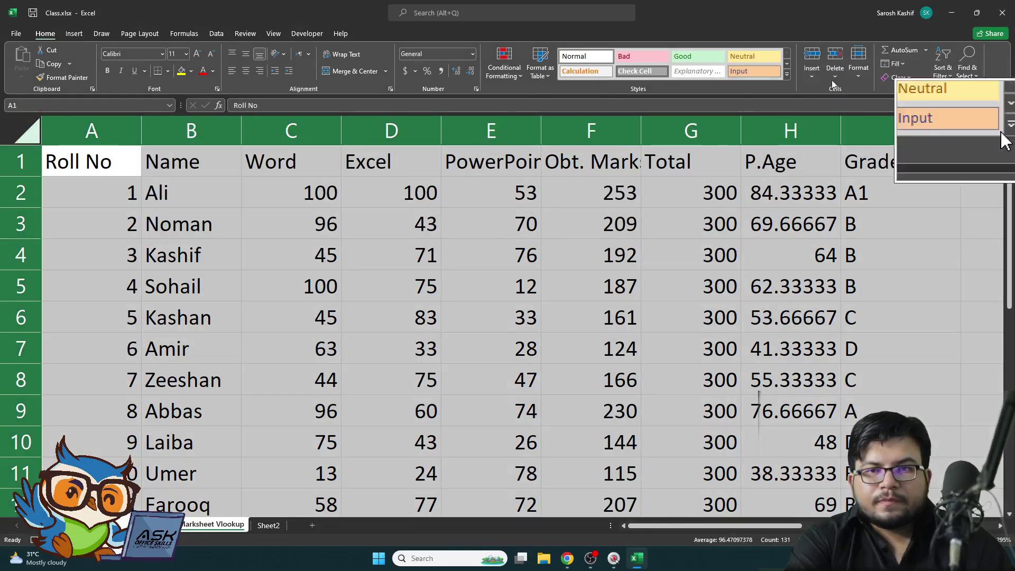
{"action": "left_click", "coordinate": [857, 74]}
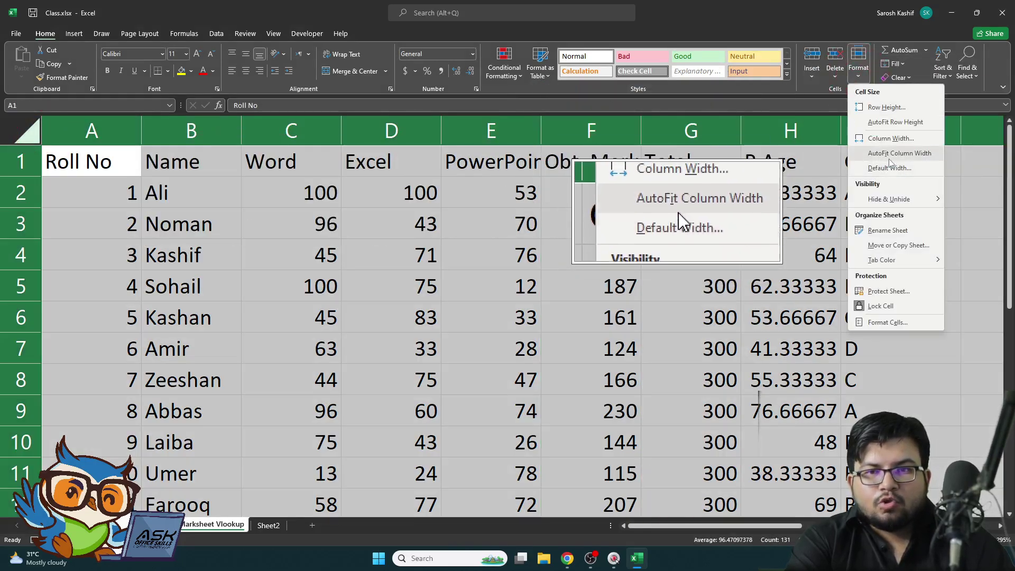
{"action": "left_click", "coordinate": [890, 139]}
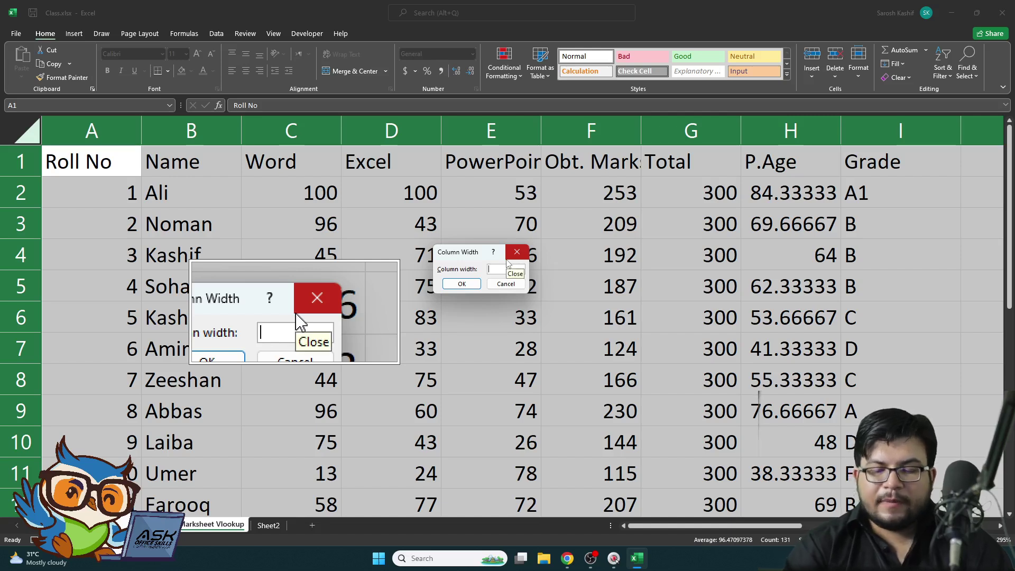
{"action": "type", "text": "9"}
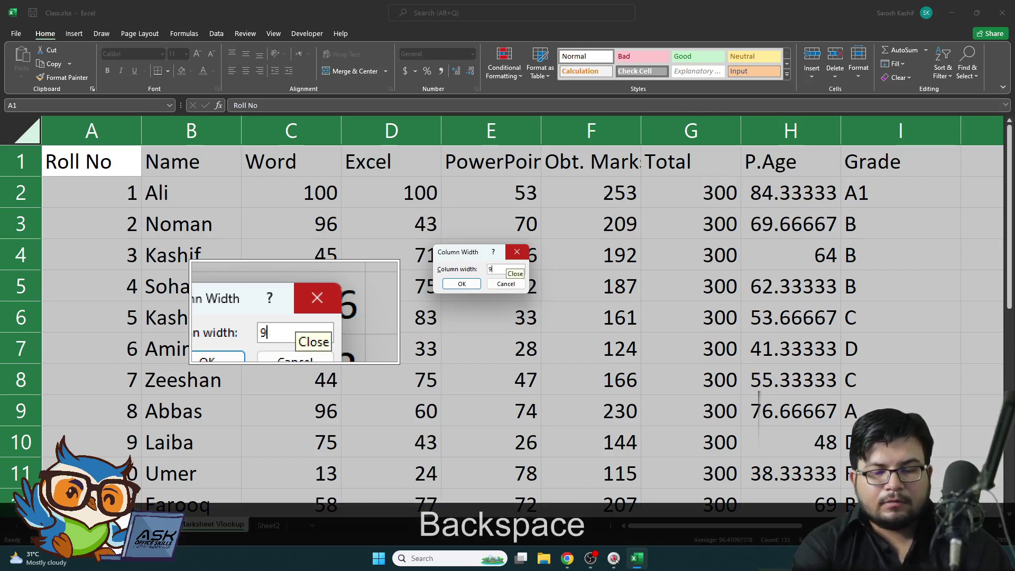
{"action": "key", "text": "Return"}
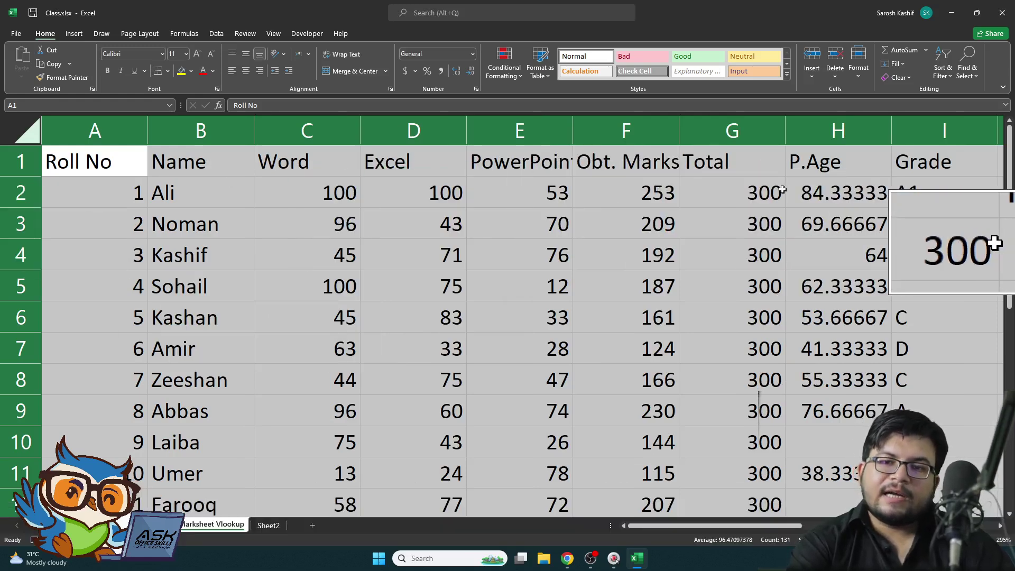
Step: Set the sheet's default standard column width to 8.3
{"action": "left_click", "coordinate": [858, 68]}
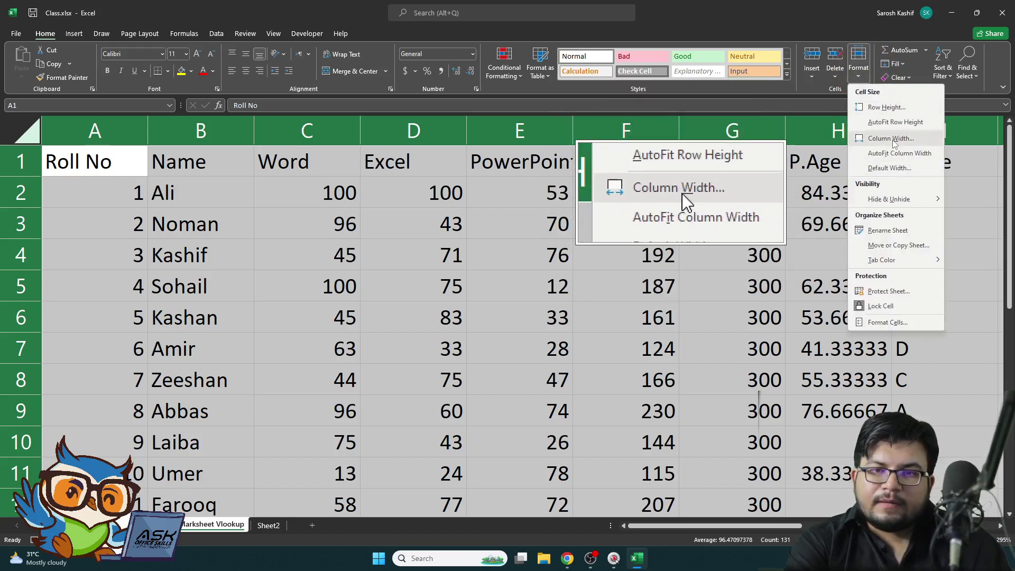
{"action": "left_click", "coordinate": [890, 168]}
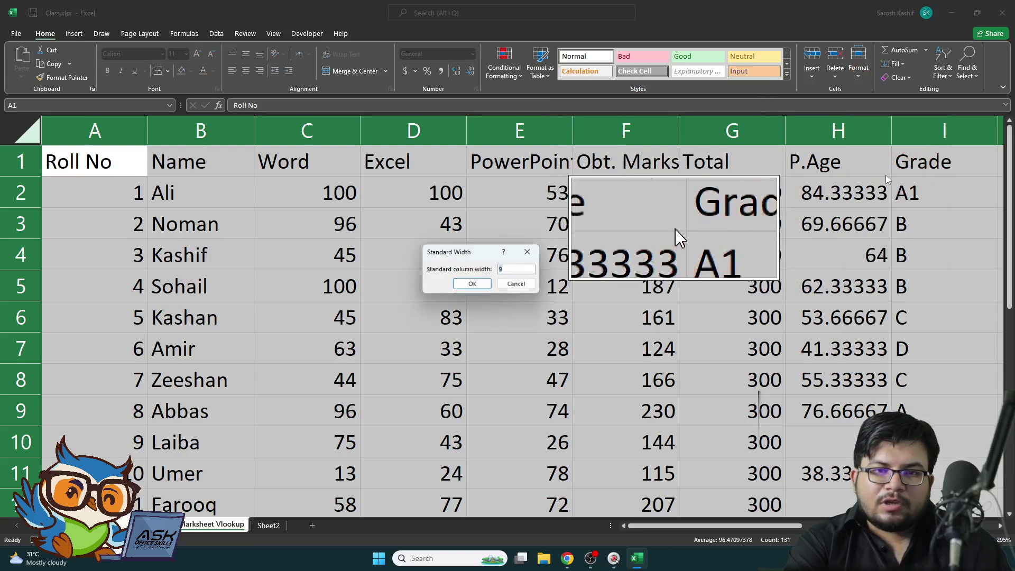
{"action": "double_click", "coordinate": [502, 269]}
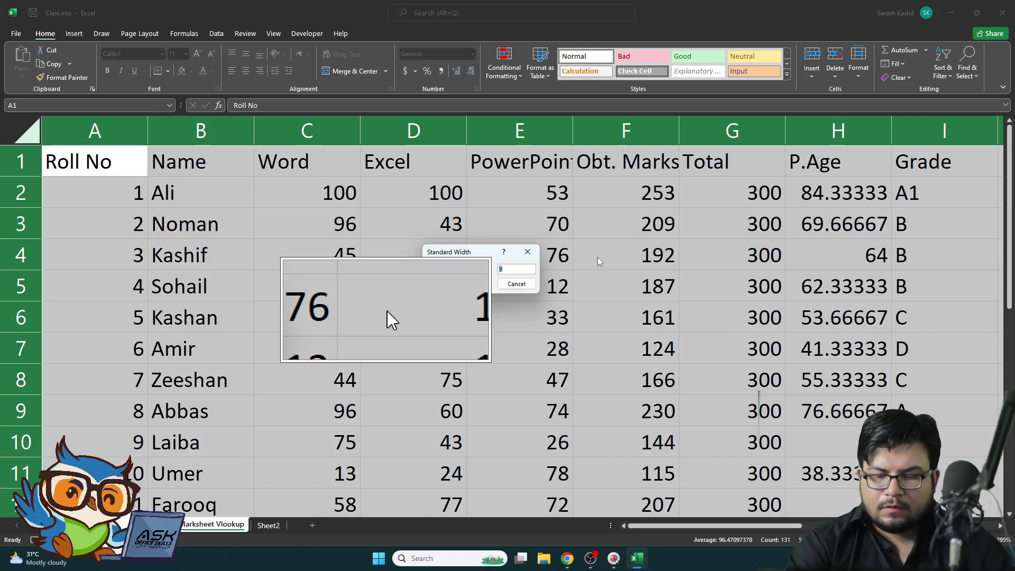
{"action": "type", "text": "8.3"}
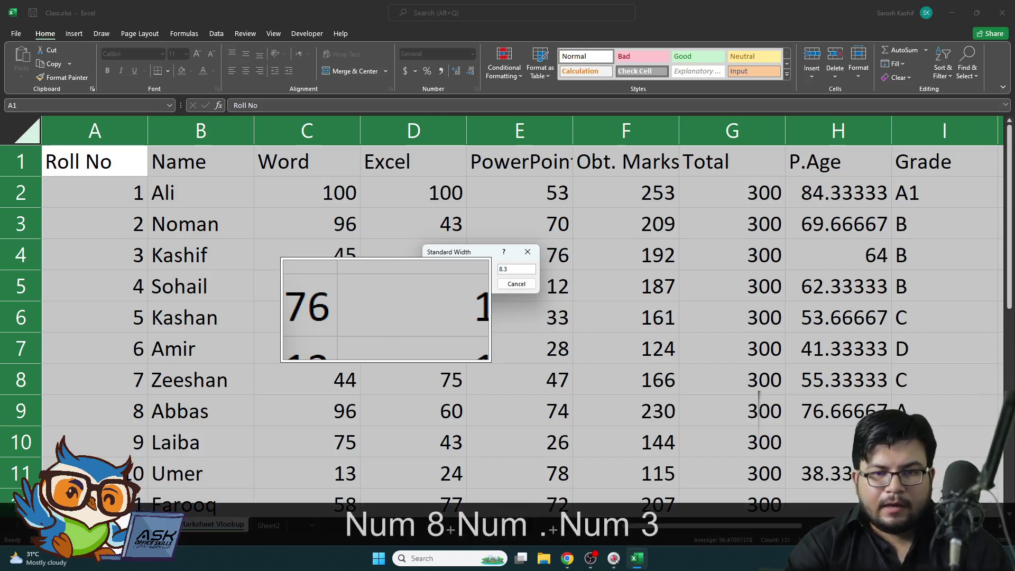
{"action": "key", "text": "Return"}
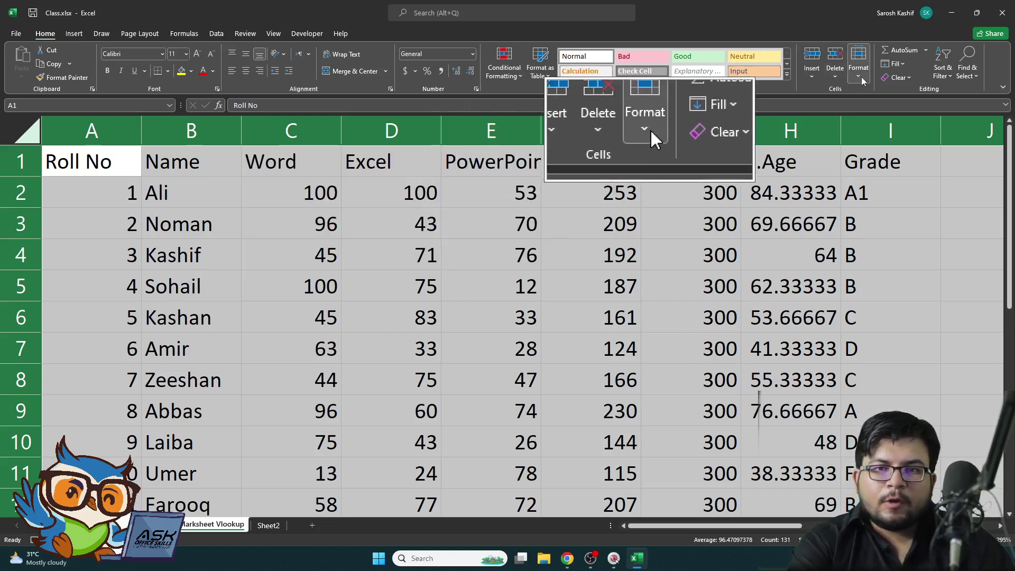
Step: AutoFit the width of all columns in the sheet to their contents and clear the whole-sheet selection
{"action": "left_click", "coordinate": [858, 61]}
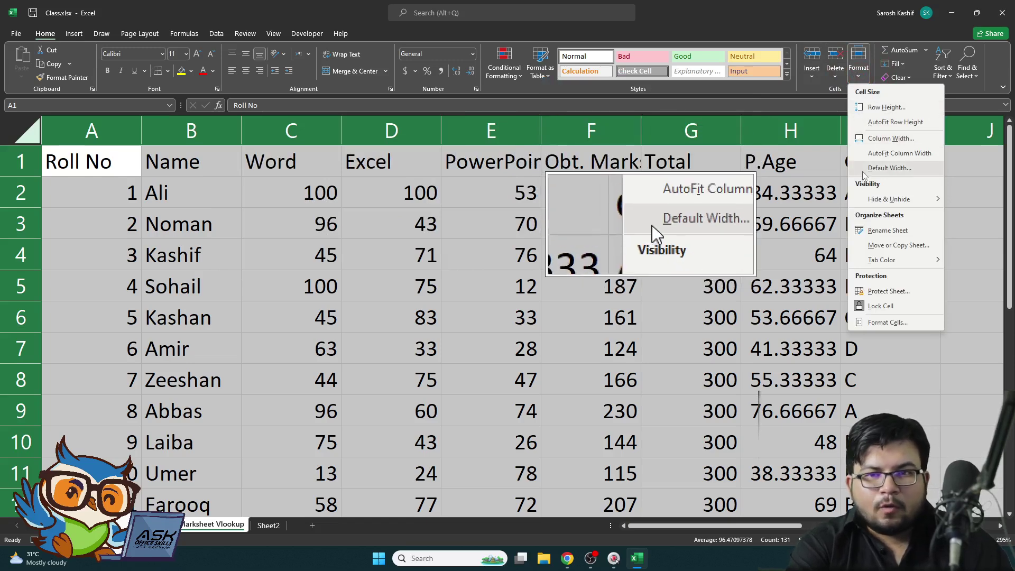
{"action": "left_click", "coordinate": [891, 155]}
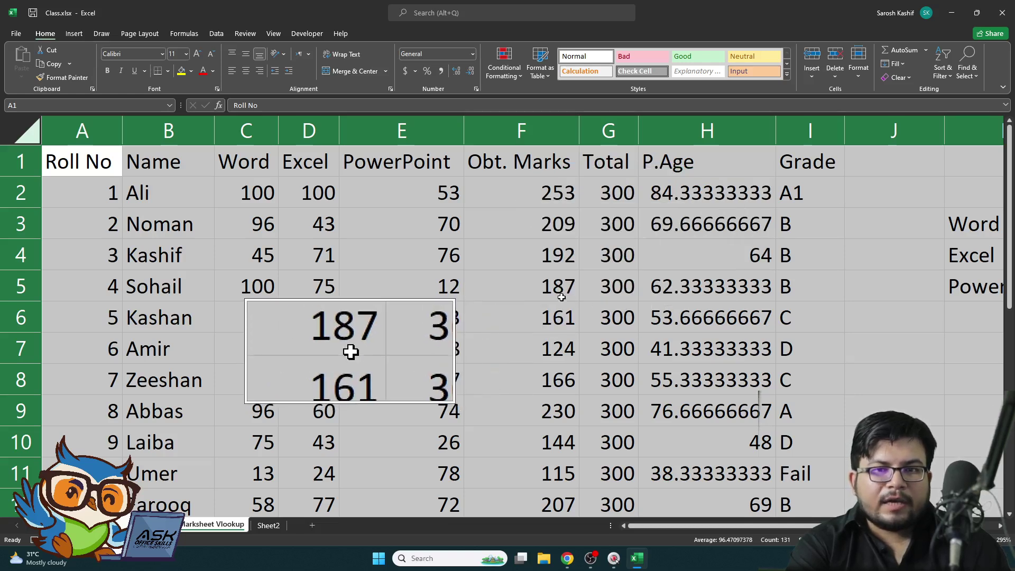
{"action": "left_click", "coordinate": [232, 196]}
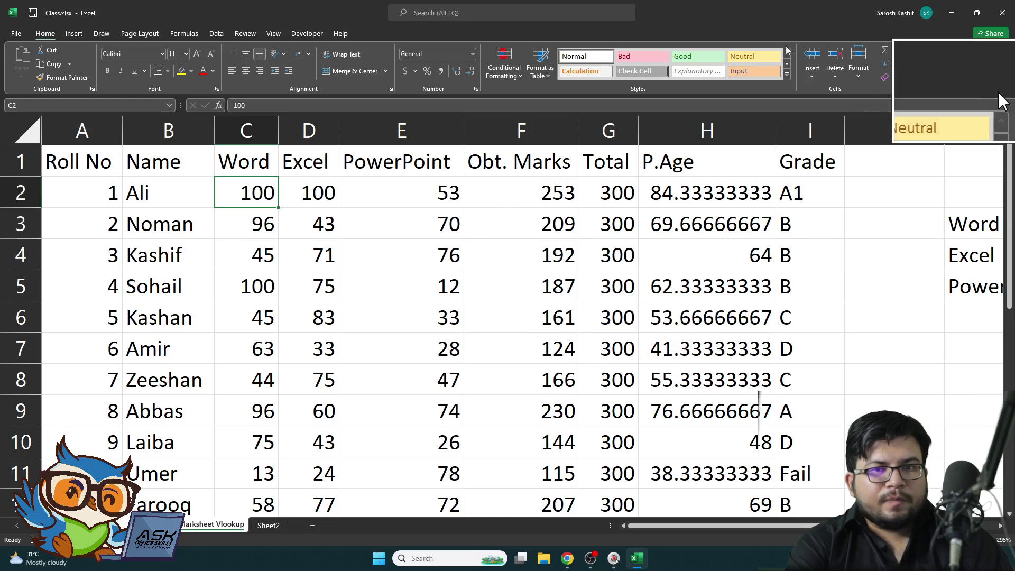
{"action": "left_click", "coordinate": [857, 78]}
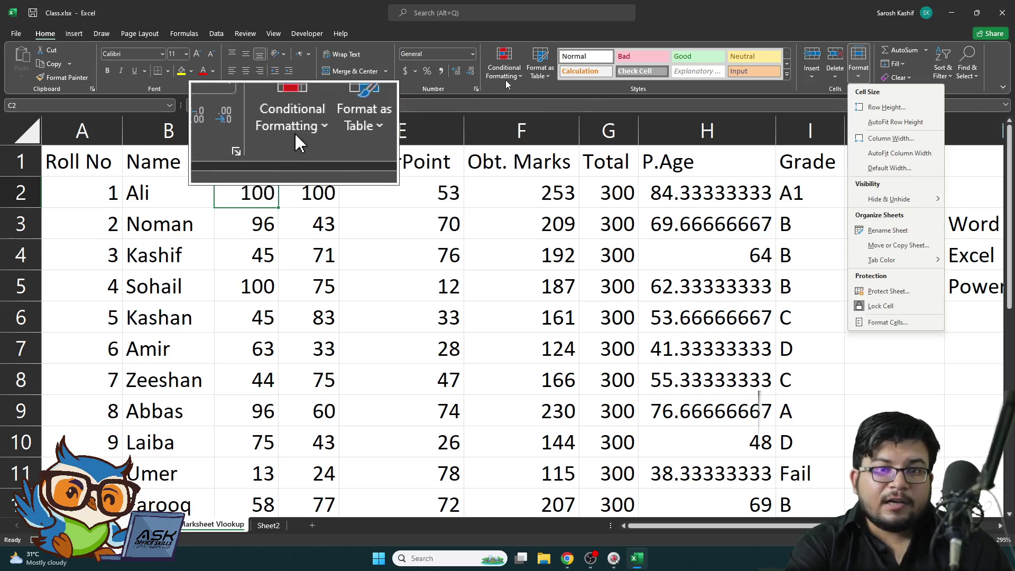
{"action": "left_click", "coordinate": [568, 216]}
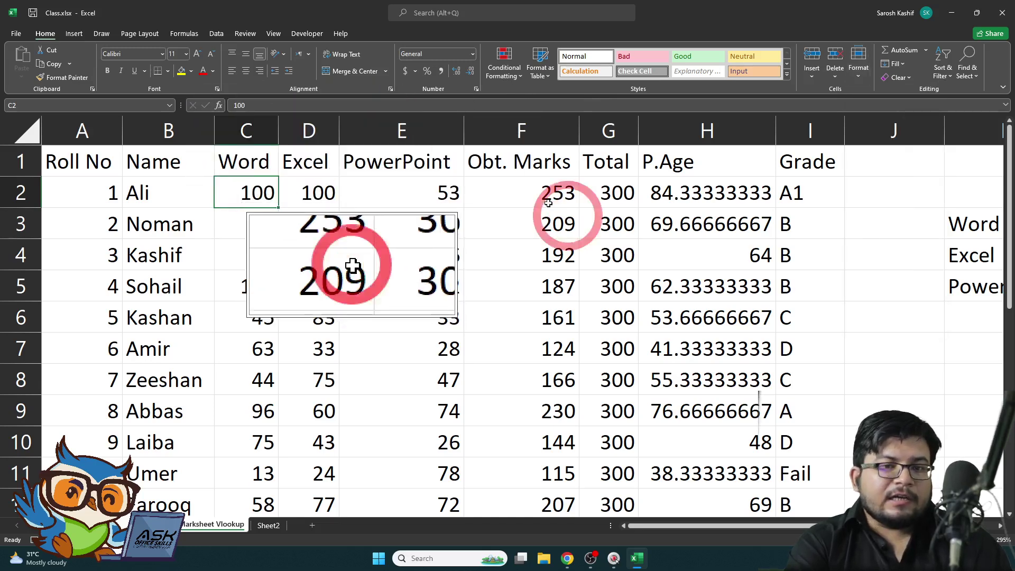
Step: Apply thick outside borders to the header cells A1:I1
{"action": "left_click", "coordinate": [21, 161]}
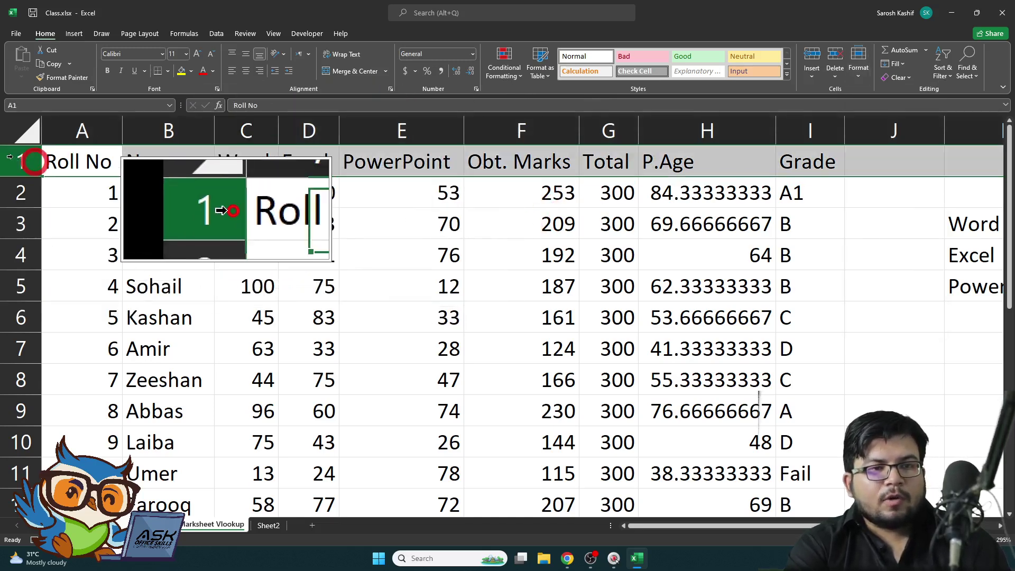
{"action": "left_click_drag", "start_coordinate": [809, 161], "coordinate": [608, 162]}
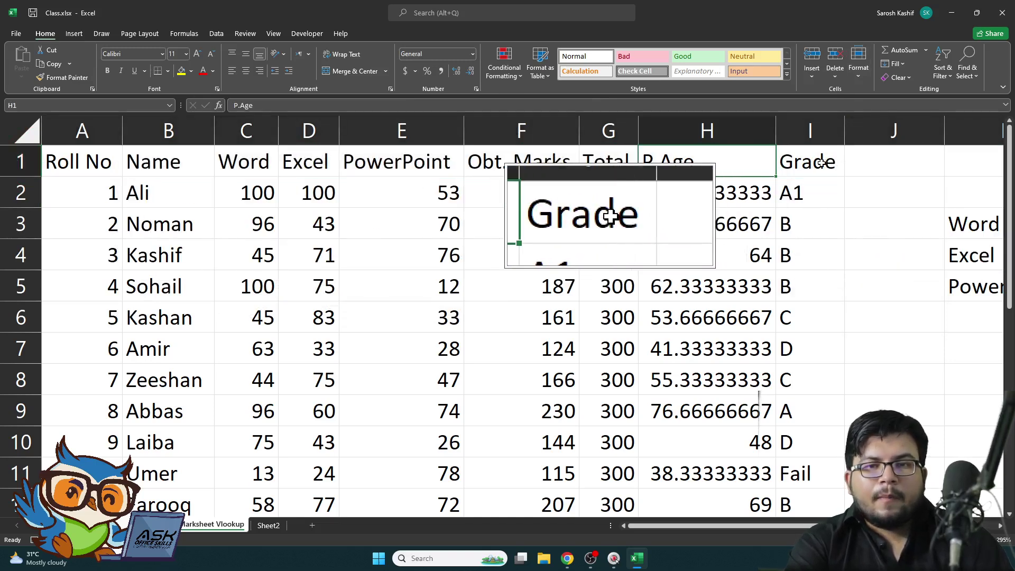
{"action": "left_click_drag", "start_coordinate": [508, 153], "coordinate": [90, 163]}
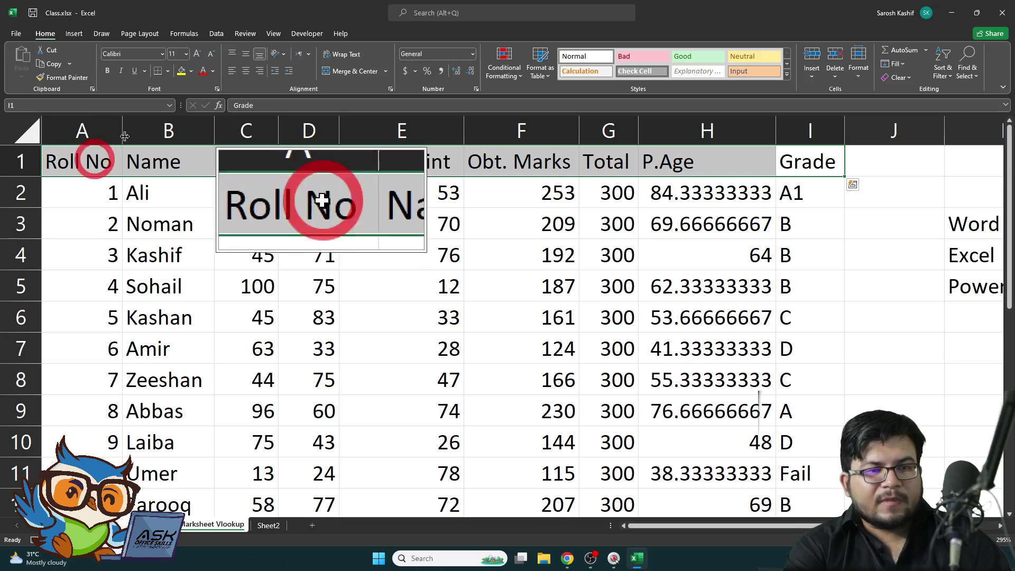
{"action": "key", "text": "ctrl+alt+KP_5"}
{"action": "key", "text": "ctrl+q"}
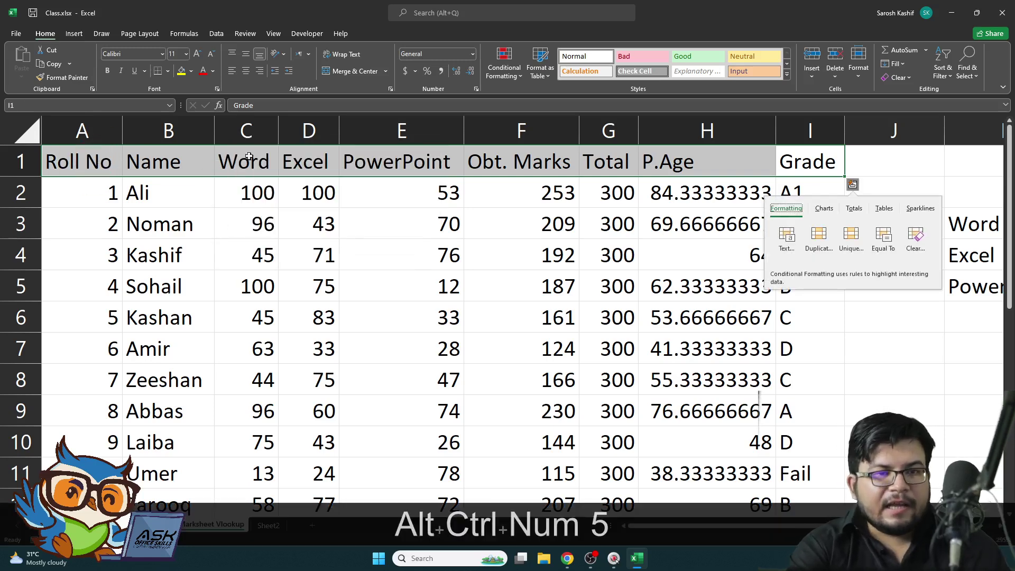
{"action": "left_click", "coordinate": [168, 71]}
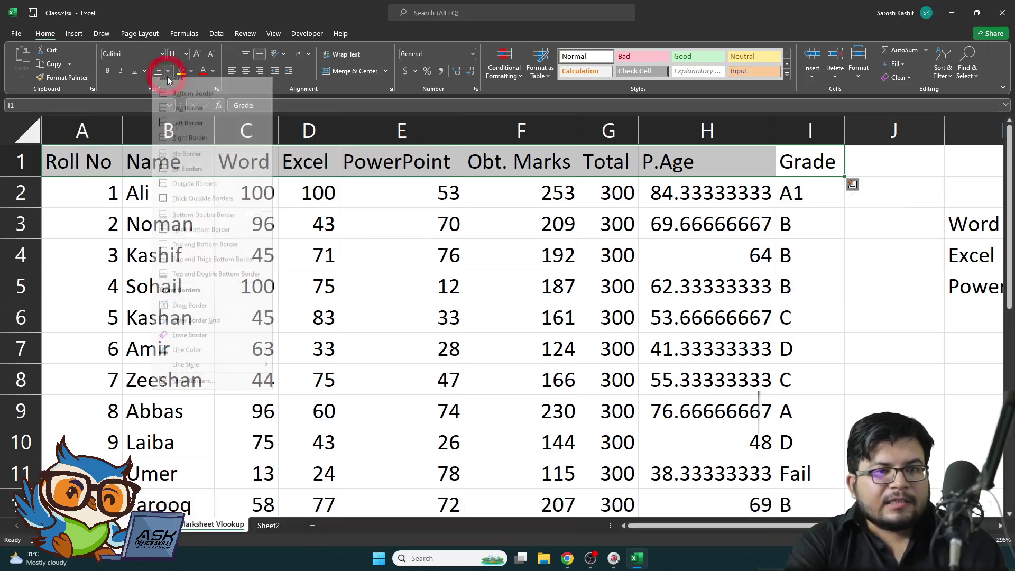
{"action": "left_click", "coordinate": [198, 205]}
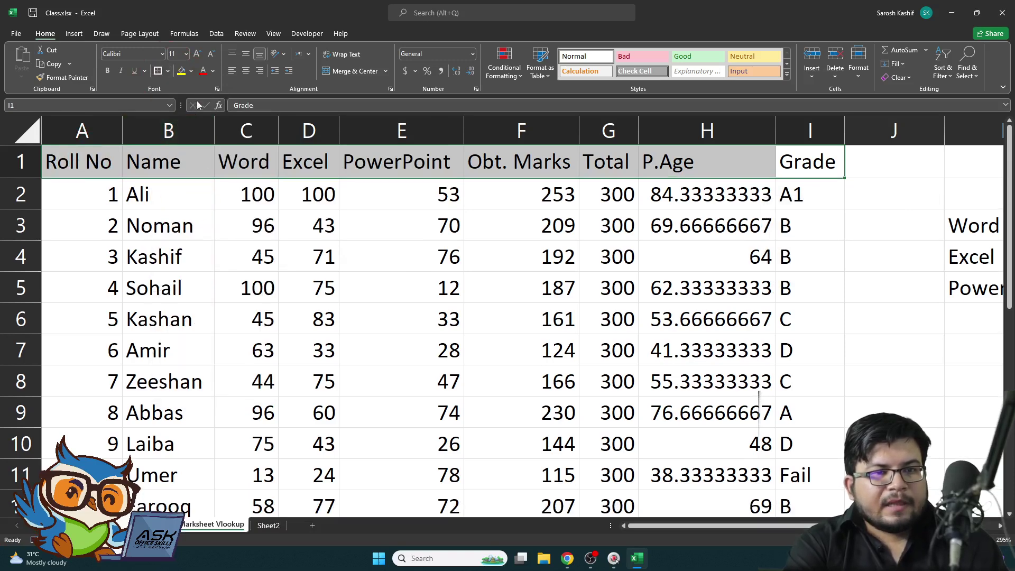
Step: Format the header cells A1:I1 with a white font colour and a black fill
{"action": "left_click", "coordinate": [213, 71]}
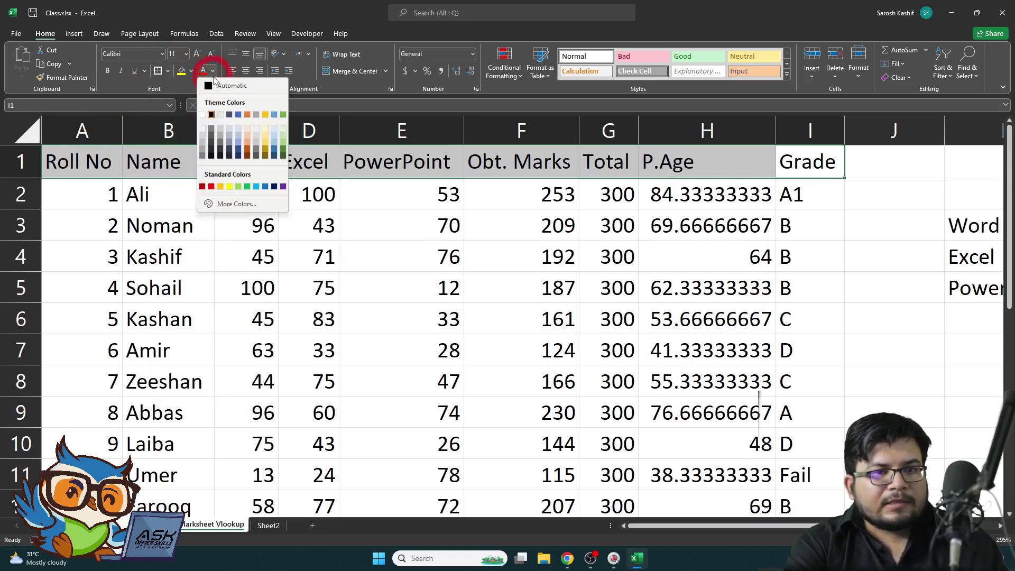
{"action": "left_click", "coordinate": [204, 116]}
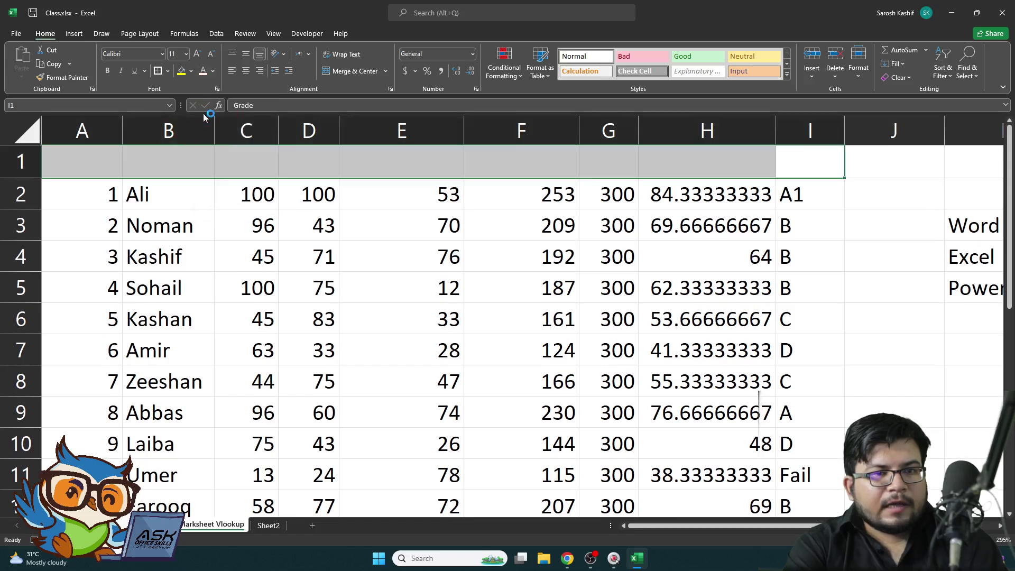
{"action": "left_click", "coordinate": [192, 72]}
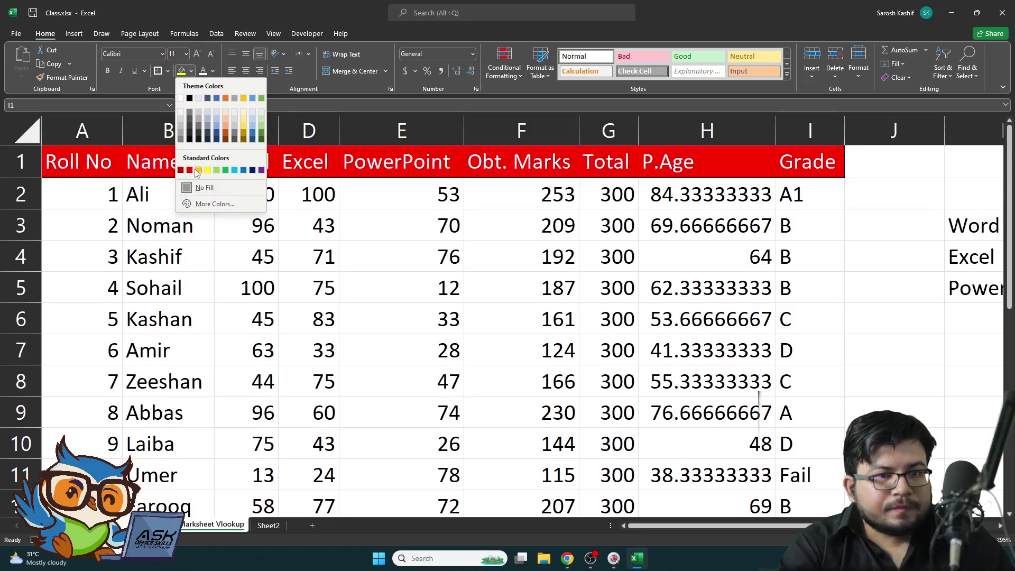
{"action": "left_click", "coordinate": [189, 99]}
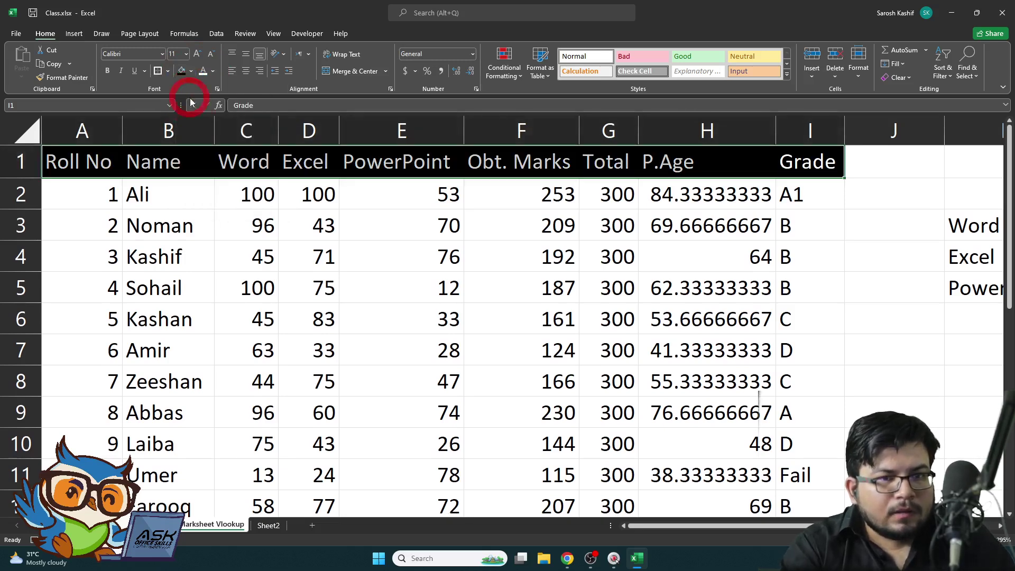
{"action": "key", "text": "ctrl+alt+KP_5"}
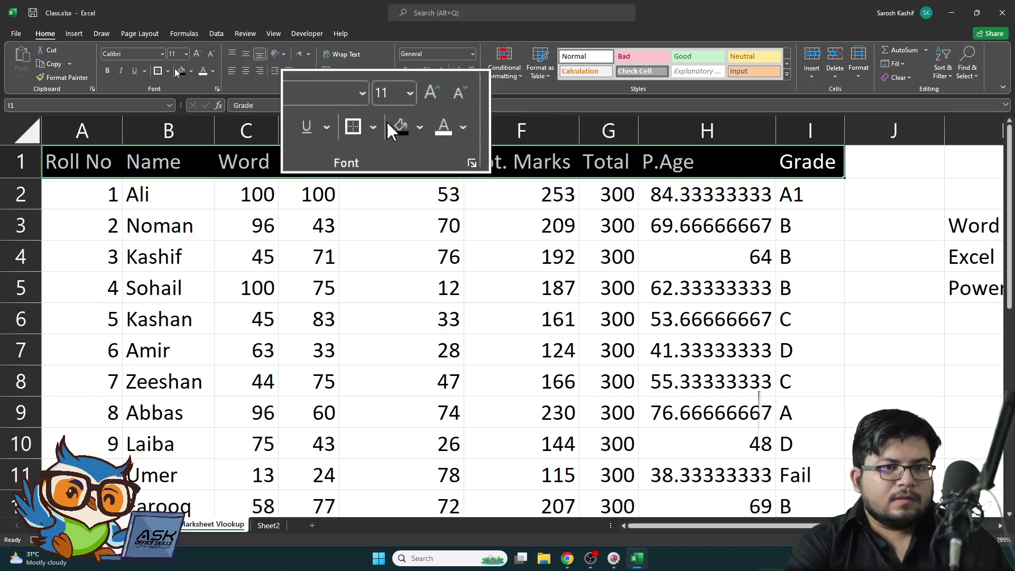
{"action": "left_click", "coordinate": [191, 71]}
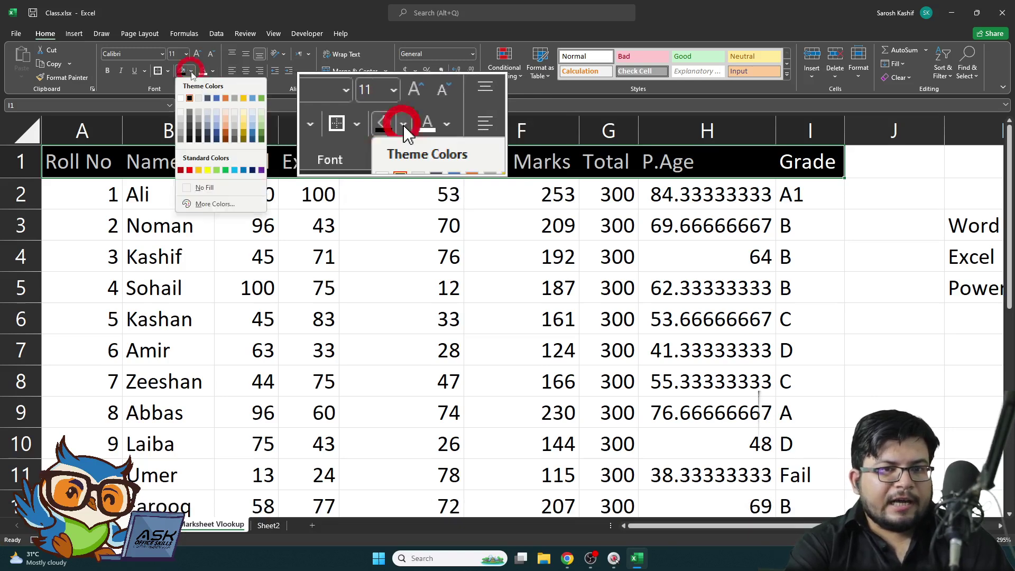
{"action": "left_click", "coordinate": [190, 71]}
{"action": "left_click", "coordinate": [213, 71]}
{"action": "left_click", "coordinate": [213, 71]}
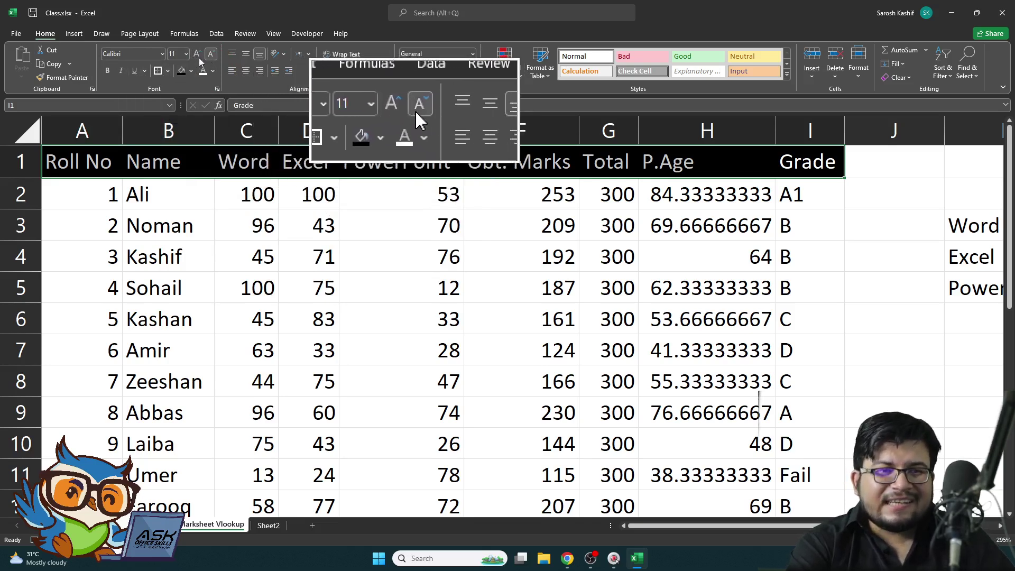
Step: Apply all borders to the student data in cells A2:I12
{"action": "left_click_drag", "start_coordinate": [117, 195], "coordinate": [806, 452]}
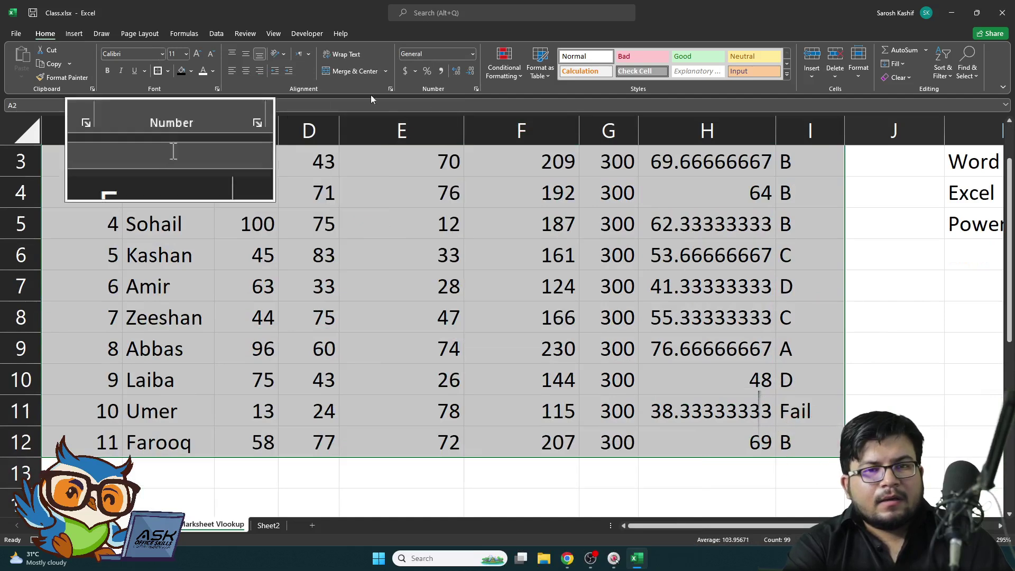
{"action": "left_click", "coordinate": [167, 71]}
{"action": "left_click", "coordinate": [188, 176]}
{"action": "scroll", "coordinate": [566, 283], "scroll_direction": "up", "scroll_amount": 1}
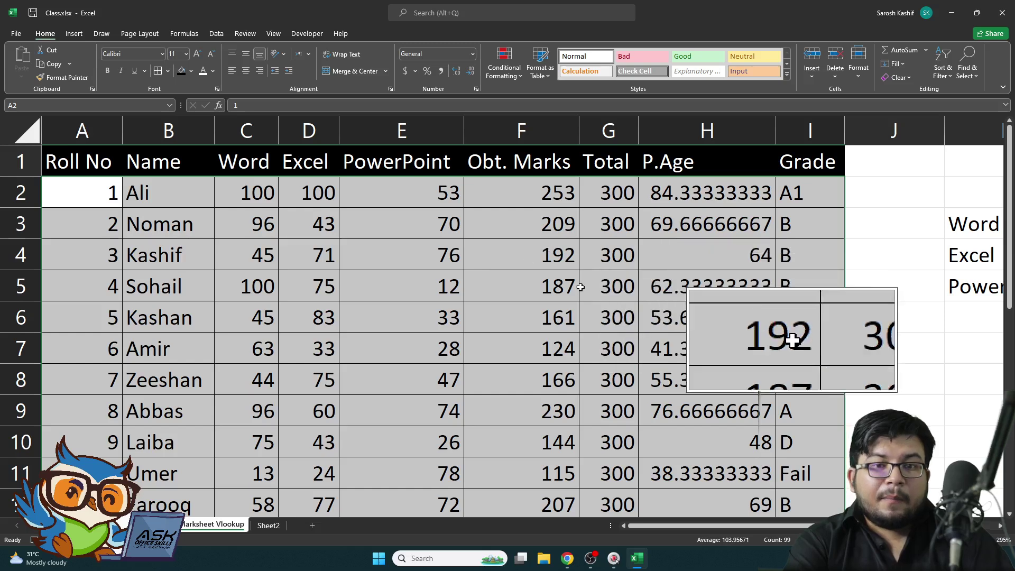
Step: Set up a Less Than highlight rule for the PowerPoint marks in E2:E12 with a threshold of 12.5
{"action": "left_click", "coordinate": [478, 267]}
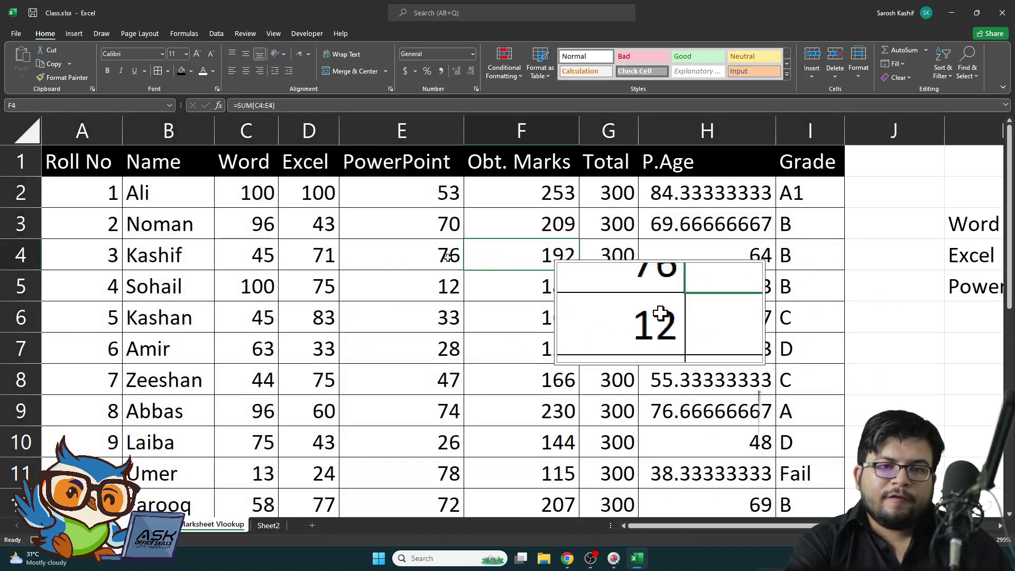
{"action": "left_click_drag", "start_coordinate": [424, 192], "coordinate": [462, 426]}
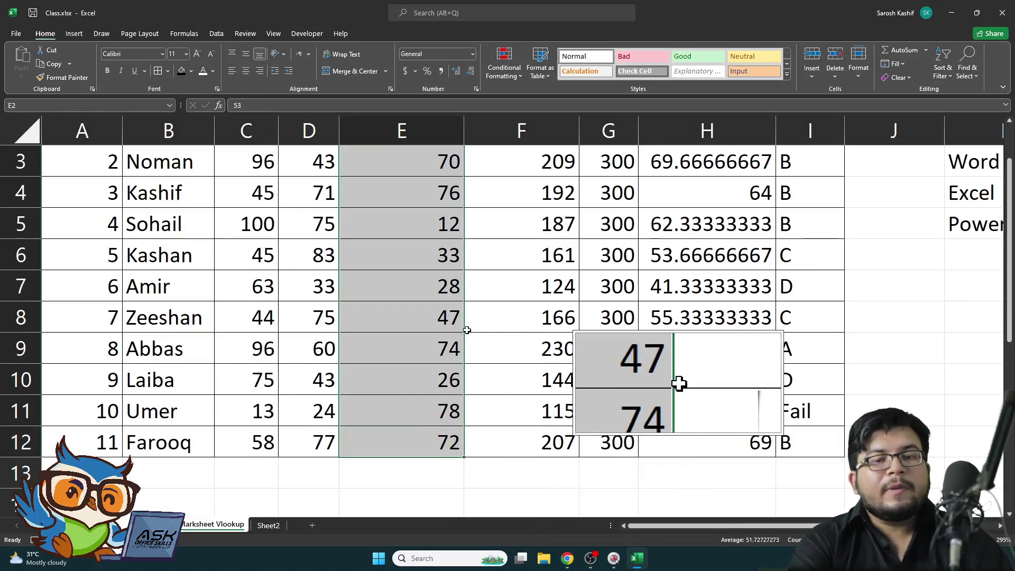
{"action": "scroll", "coordinate": [467, 330], "scroll_direction": "up", "scroll_amount": 1}
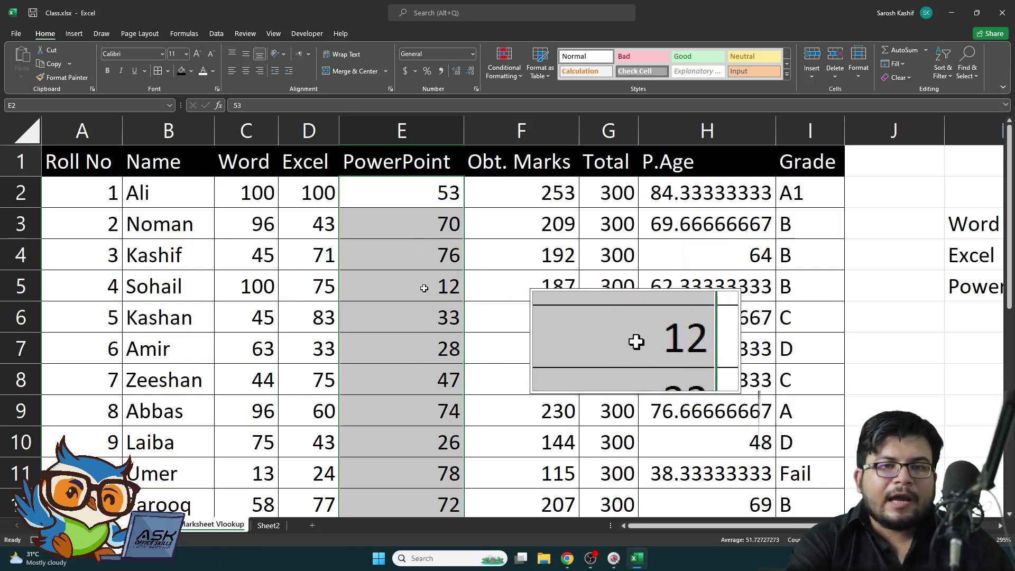
{"action": "left_click", "coordinate": [507, 77]}
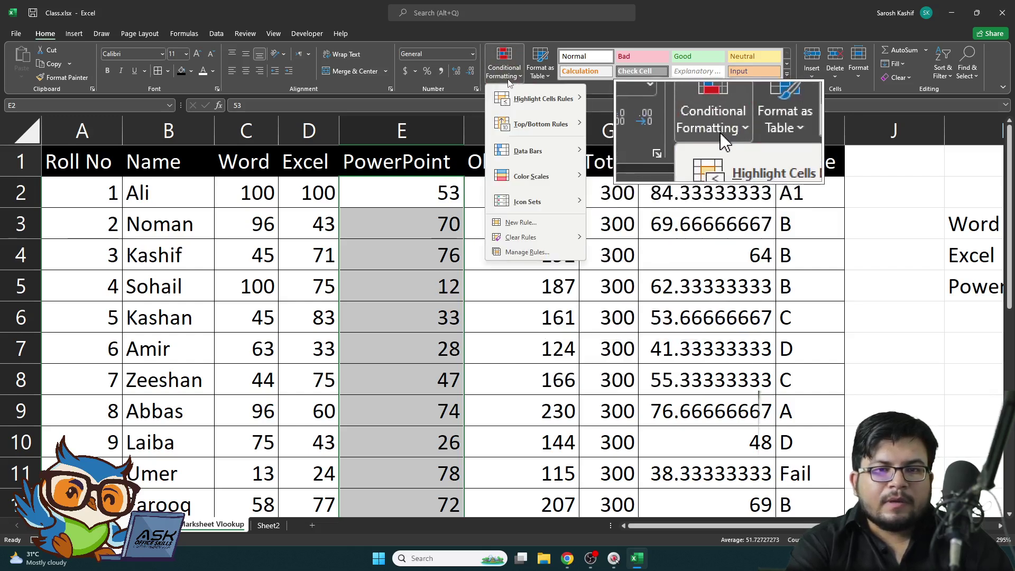
{"action": "mouse_move", "coordinate": [506, 97]}
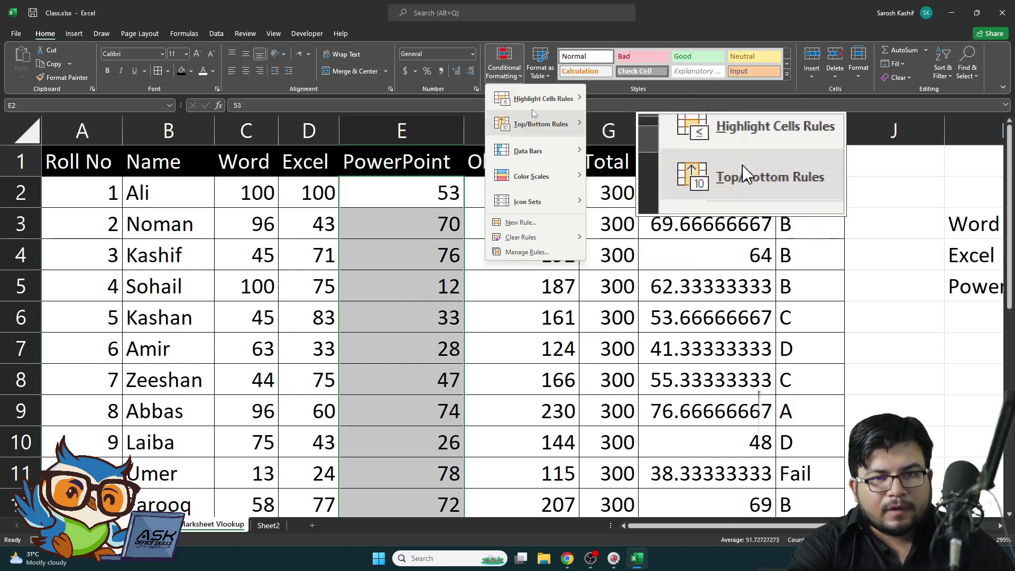
{"action": "mouse_move", "coordinate": [555, 102]}
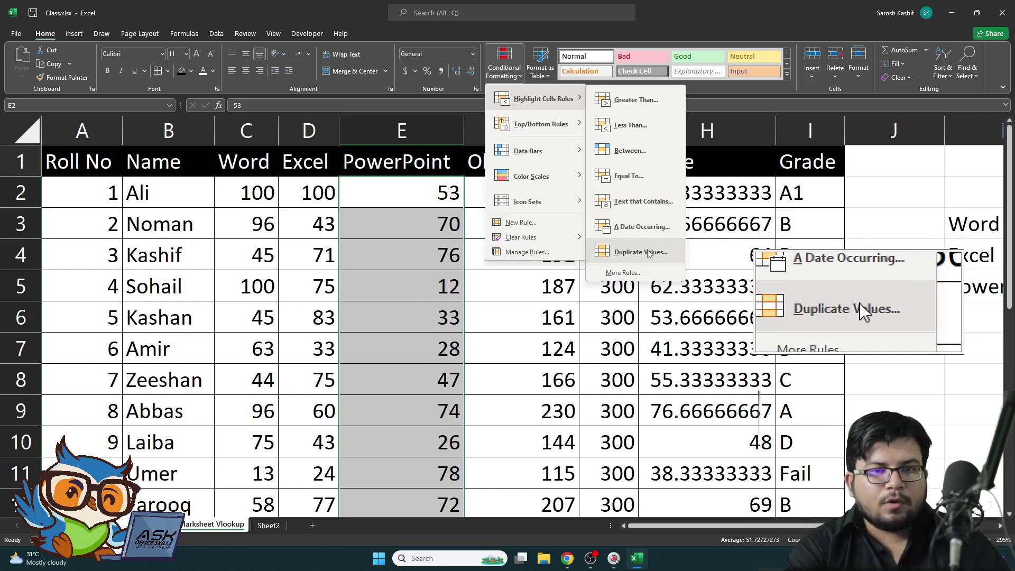
{"action": "left_click", "coordinate": [629, 125]}
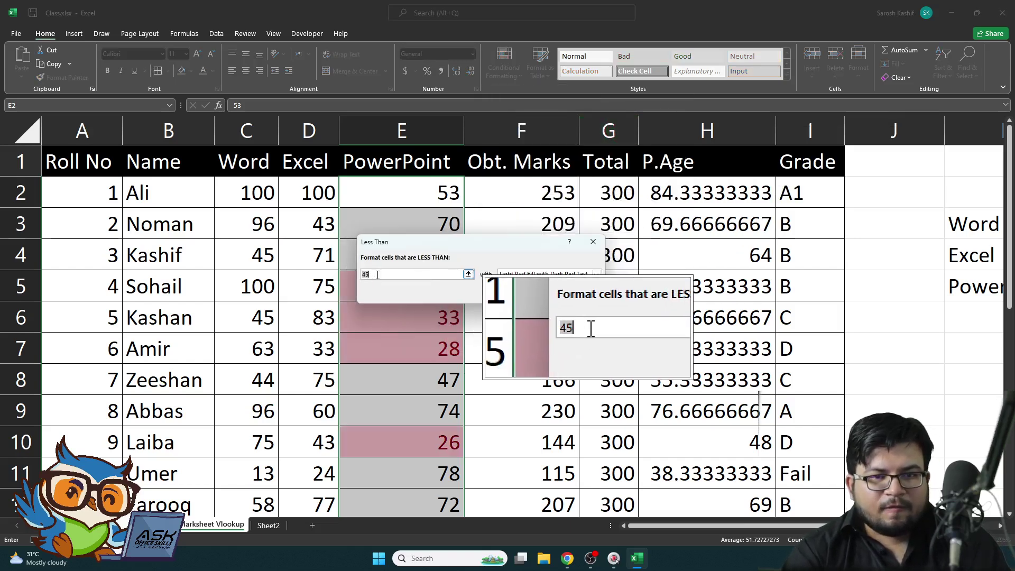
{"action": "type", "text": "12.5"}
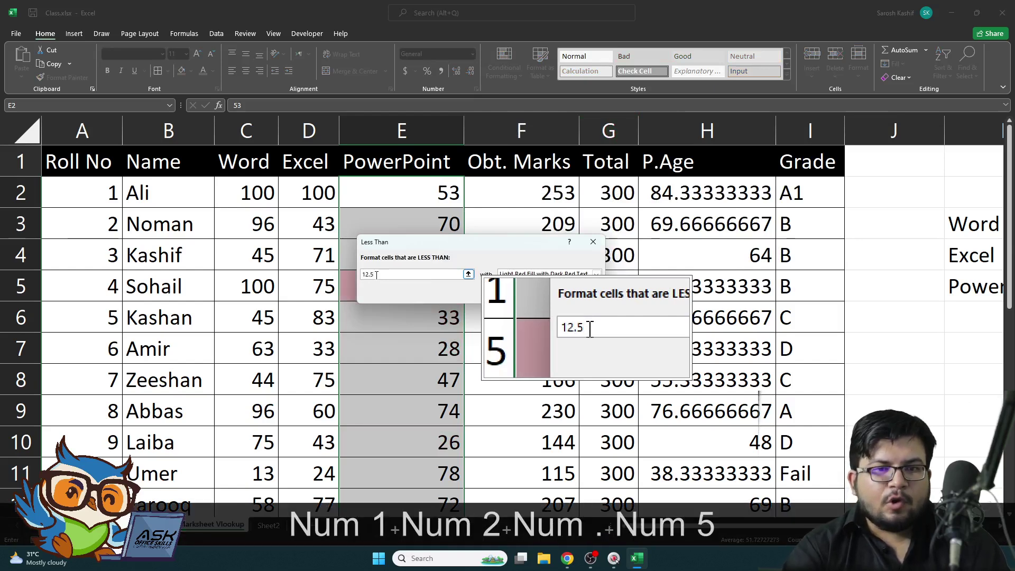
{"action": "left_click_drag", "start_coordinate": [435, 247], "coordinate": [542, 247]}
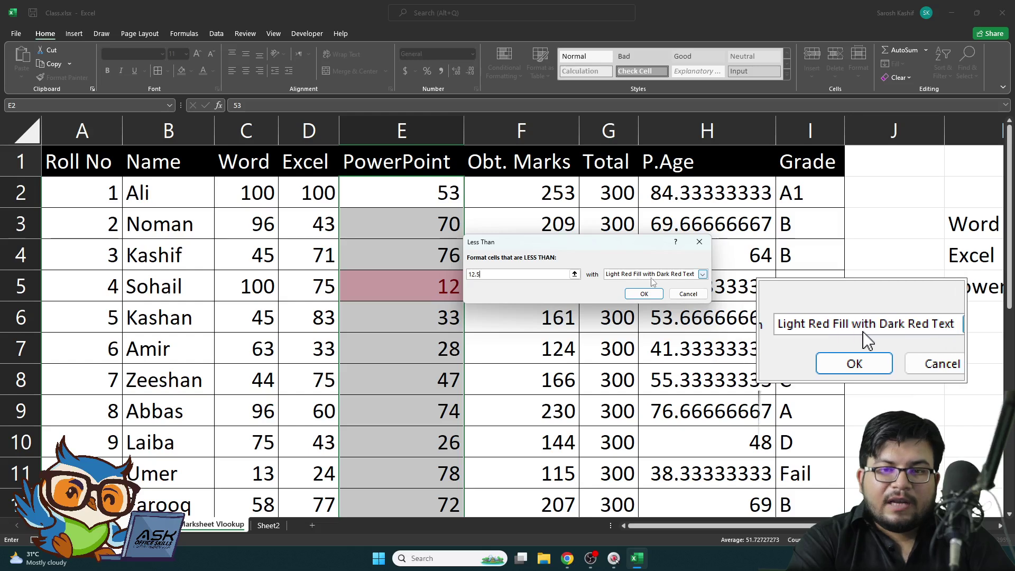
Step: Give the Less Than rule a custom format with a red fill and apply it to the PowerPoint marks
{"action": "left_click", "coordinate": [701, 275]}
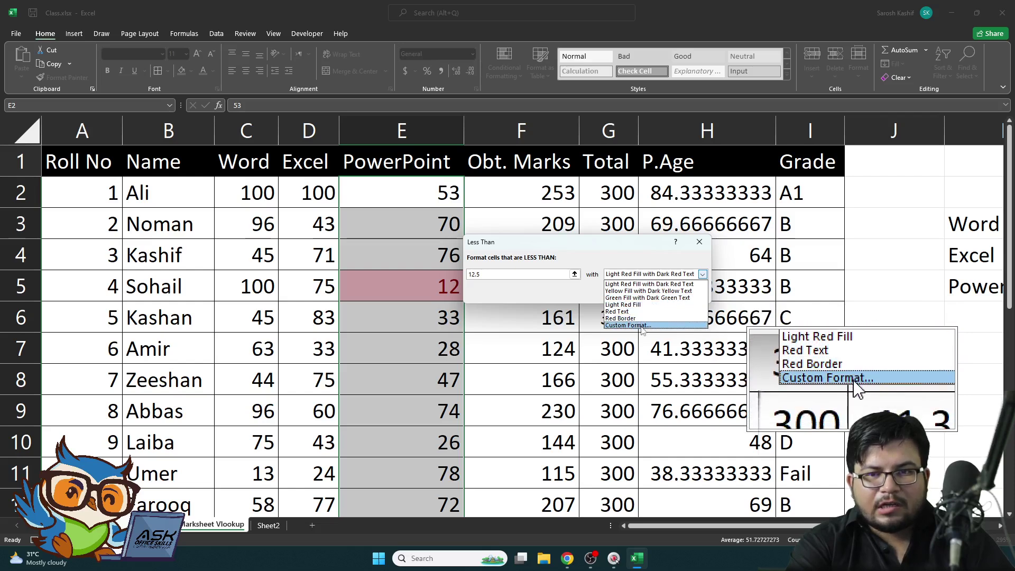
{"action": "left_click", "coordinate": [641, 326]}
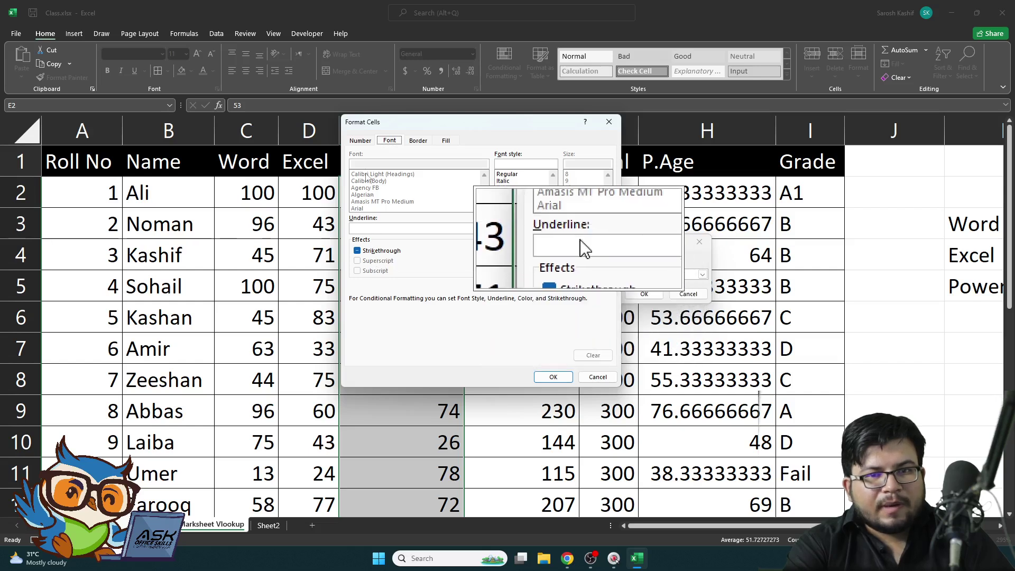
{"action": "left_click", "coordinate": [361, 141]}
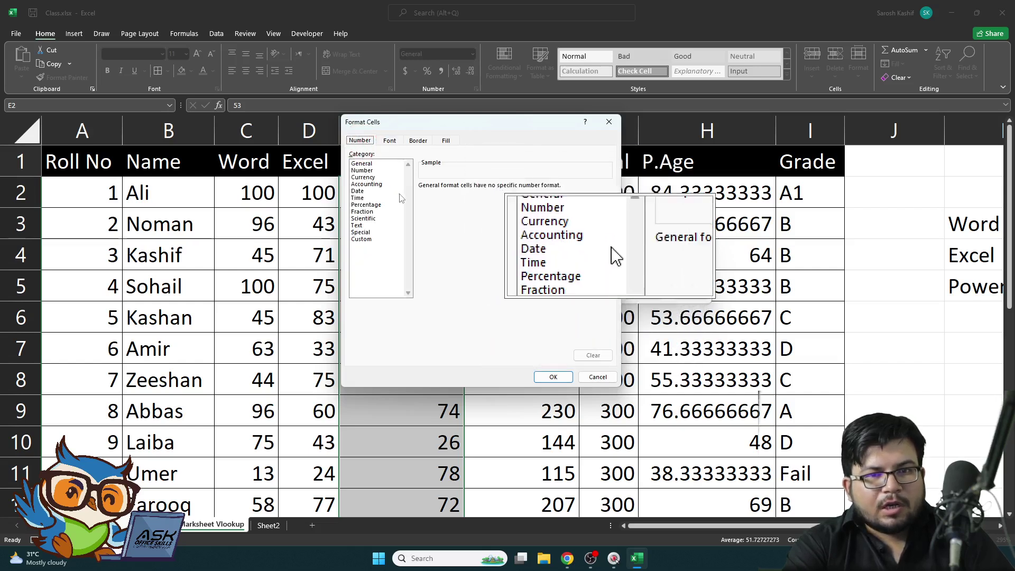
{"action": "left_click", "coordinate": [418, 140]}
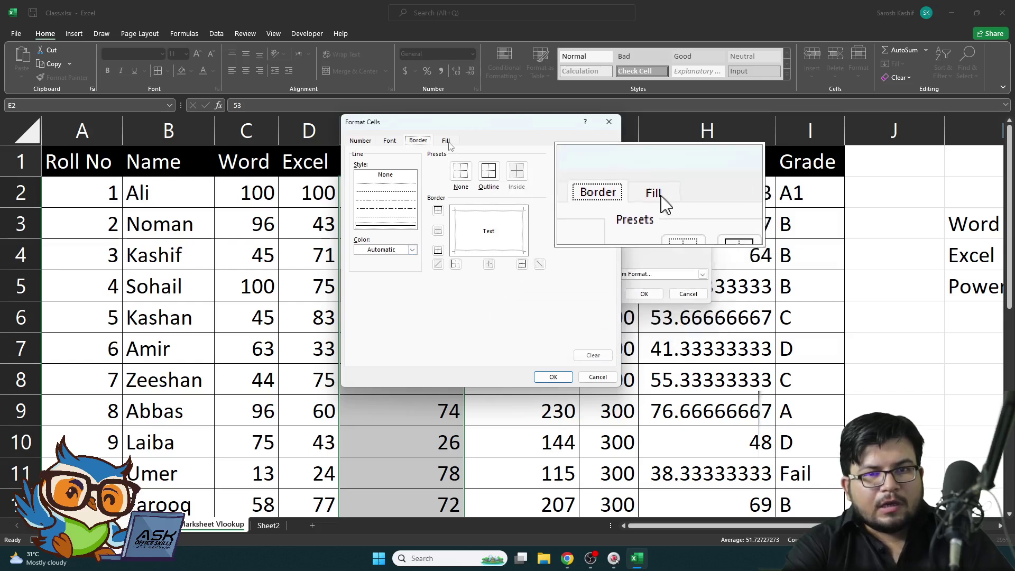
{"action": "left_click", "coordinate": [446, 140]}
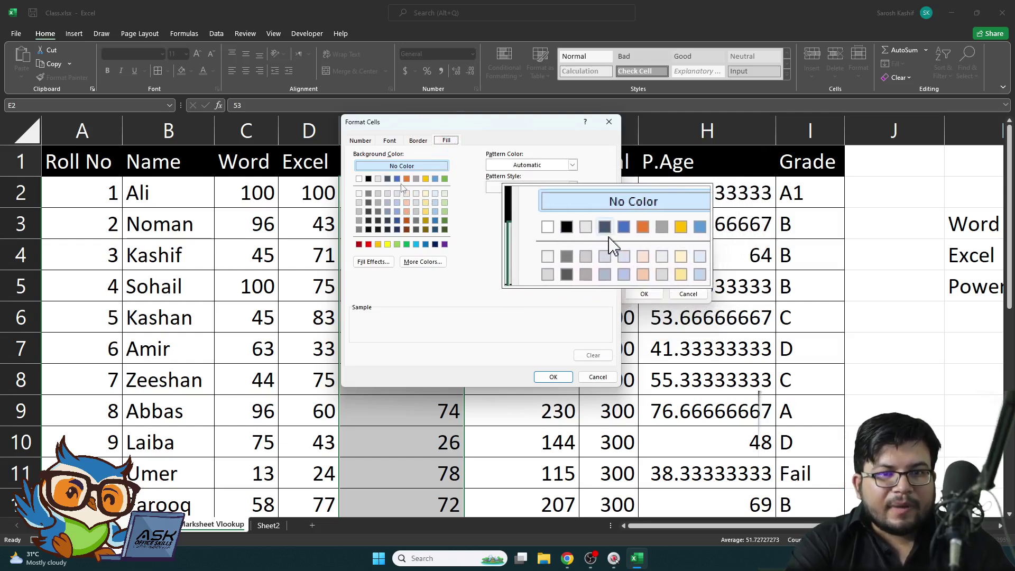
{"action": "left_click", "coordinate": [369, 245]}
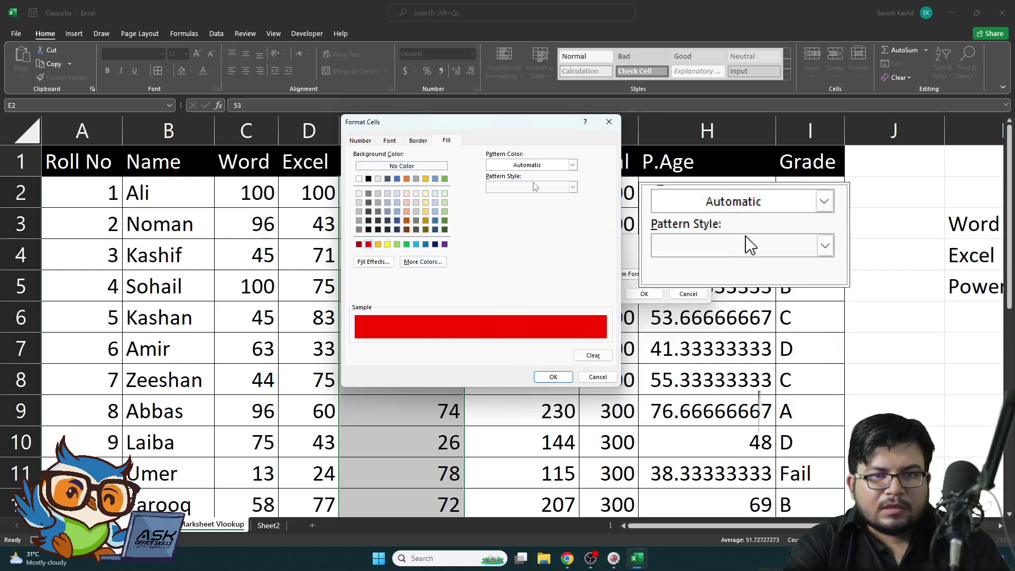
{"action": "left_click", "coordinate": [555, 377]}
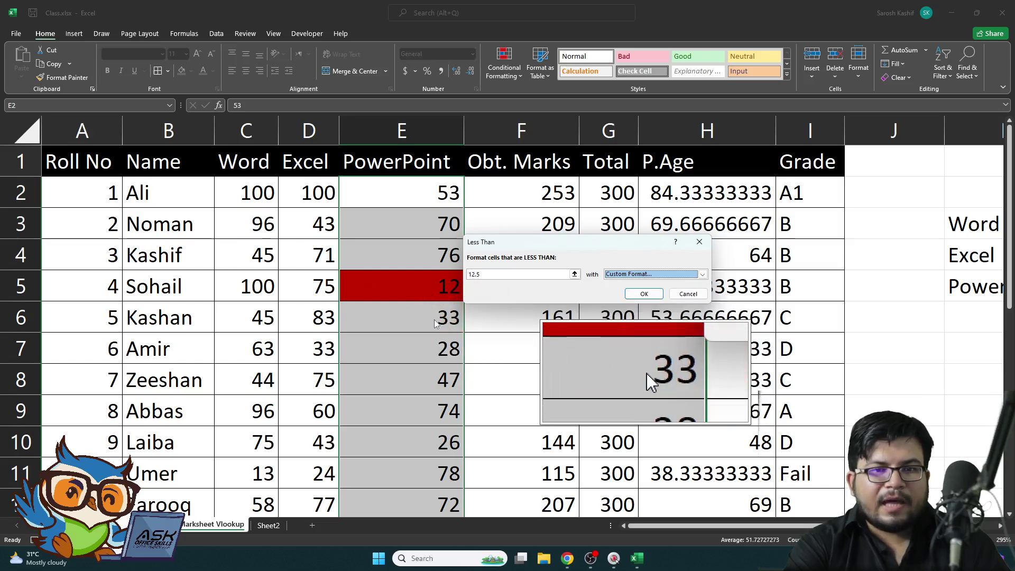
{"action": "left_click", "coordinate": [644, 294]}
{"action": "left_click", "coordinate": [486, 318]}
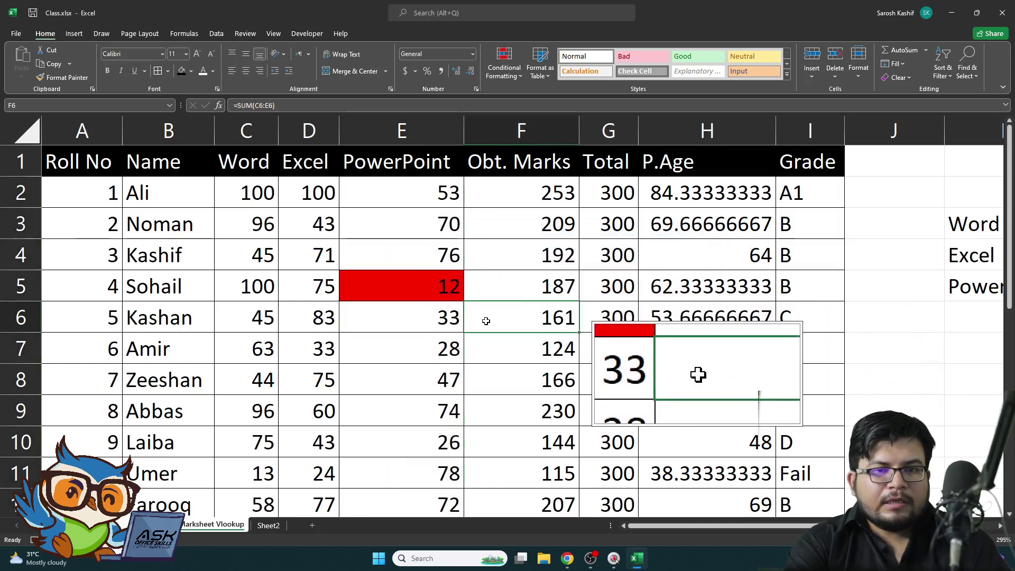
Step: Change the PowerPoint mark in cell E11 to 12.5
{"action": "scroll", "coordinate": [447, 332], "scroll_direction": "down", "scroll_amount": 2}
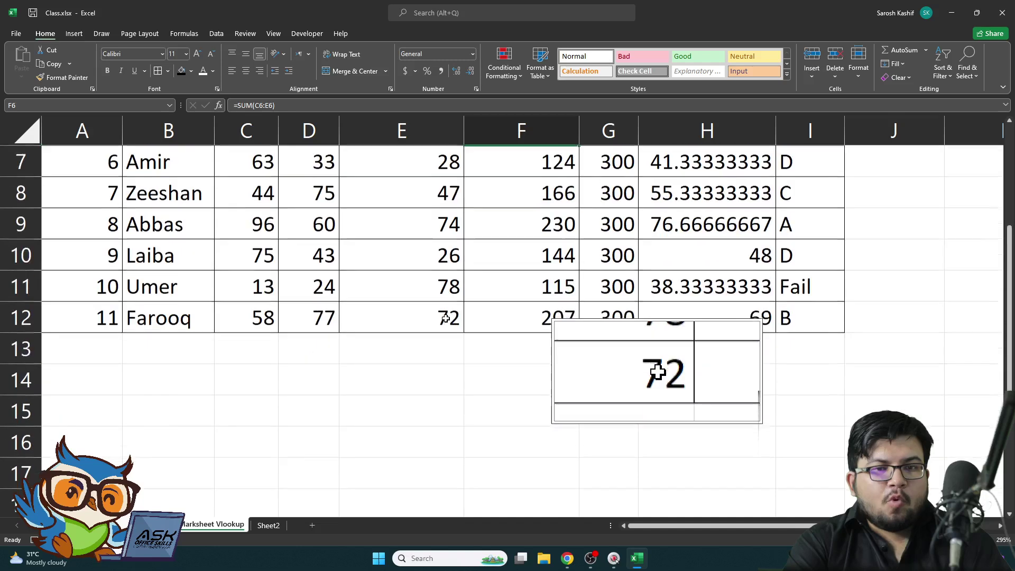
{"action": "left_click", "coordinate": [433, 280]}
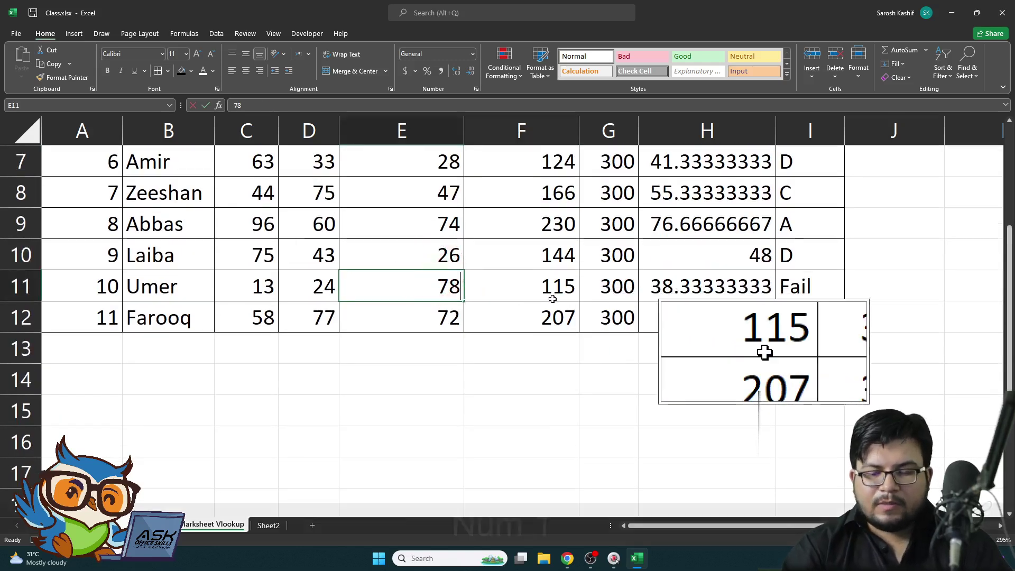
{"action": "type", "text": "12.5"}
{"action": "key", "text": "Return"}
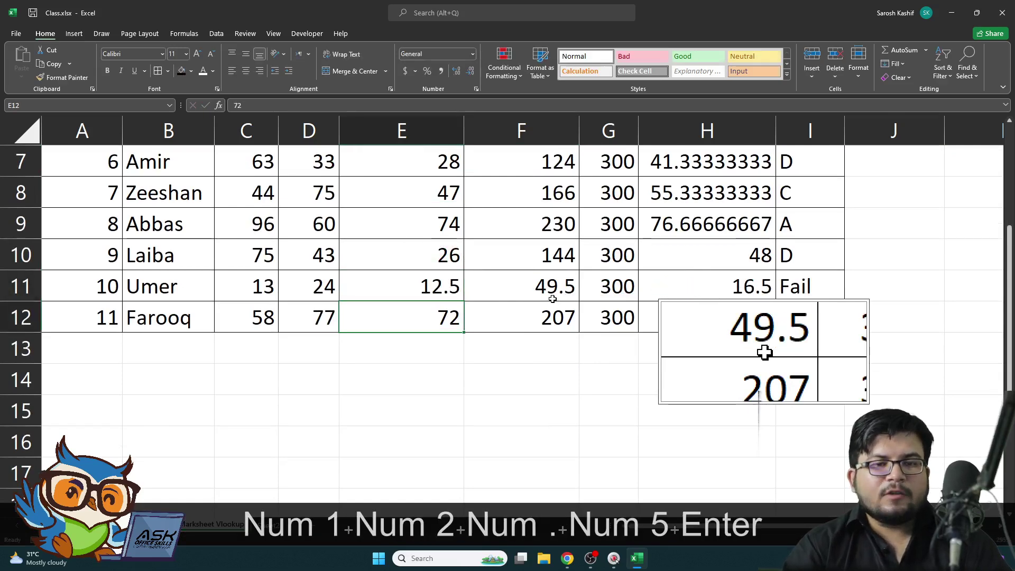
Step: Change the PowerPoint mark in cell E9 to 12.2
{"action": "key", "text": "Up"}
{"action": "key", "text": "Up"}
{"action": "key", "text": "Up"}
{"action": "type", "text": "12"}
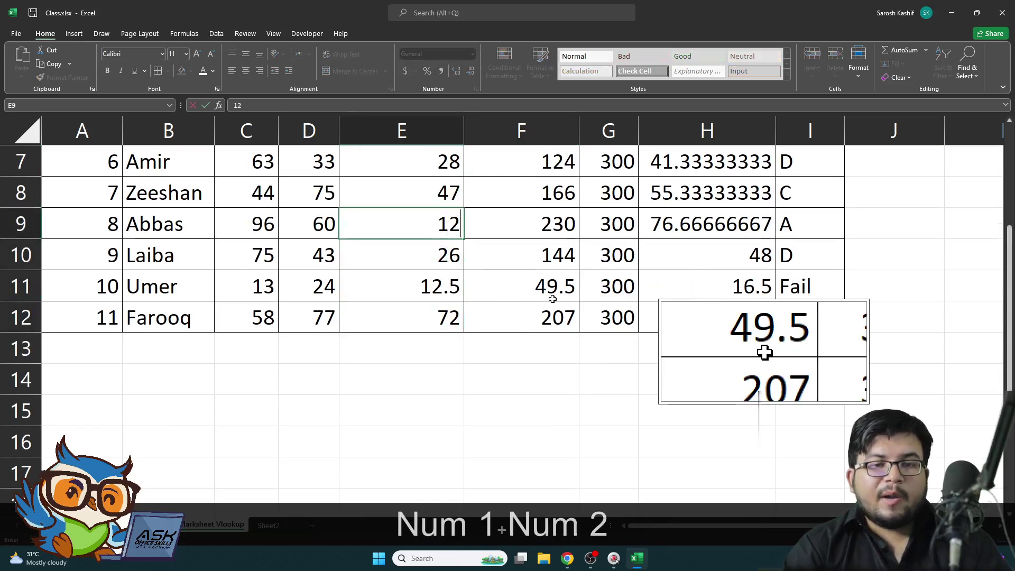
{"action": "type", "text": ".2"}
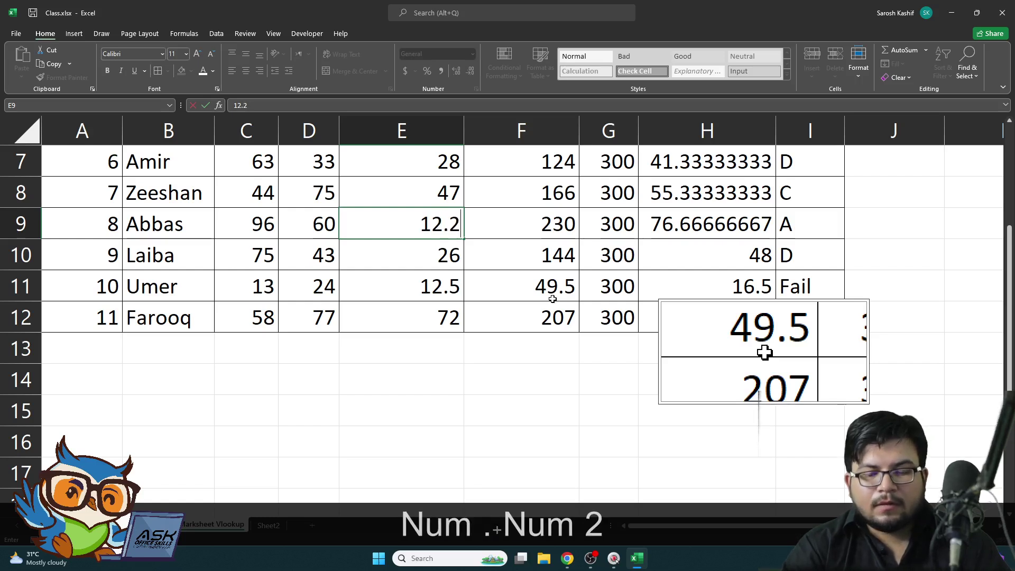
{"action": "key", "text": "Return"}
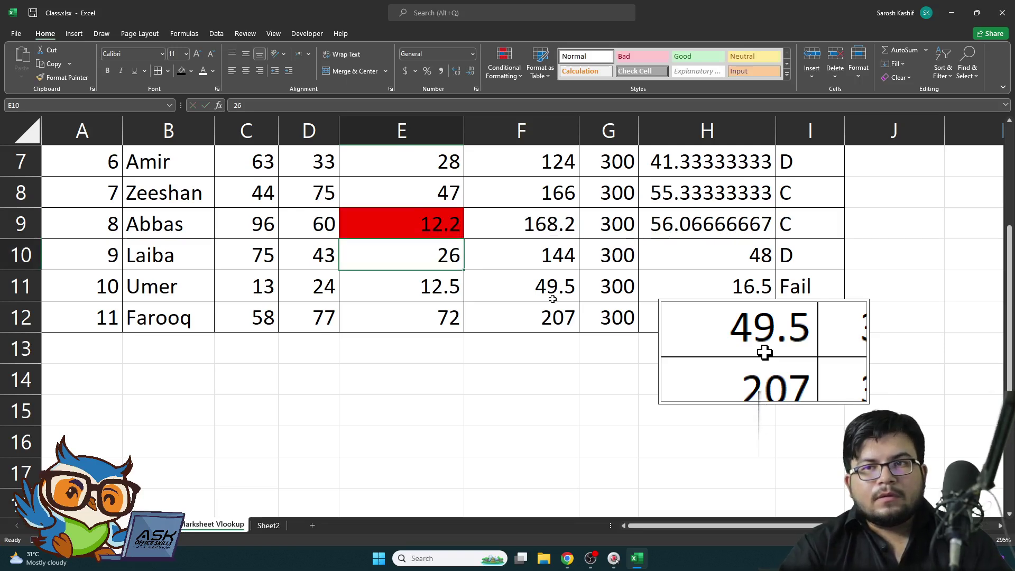
{"action": "left_click", "coordinate": [511, 77]}
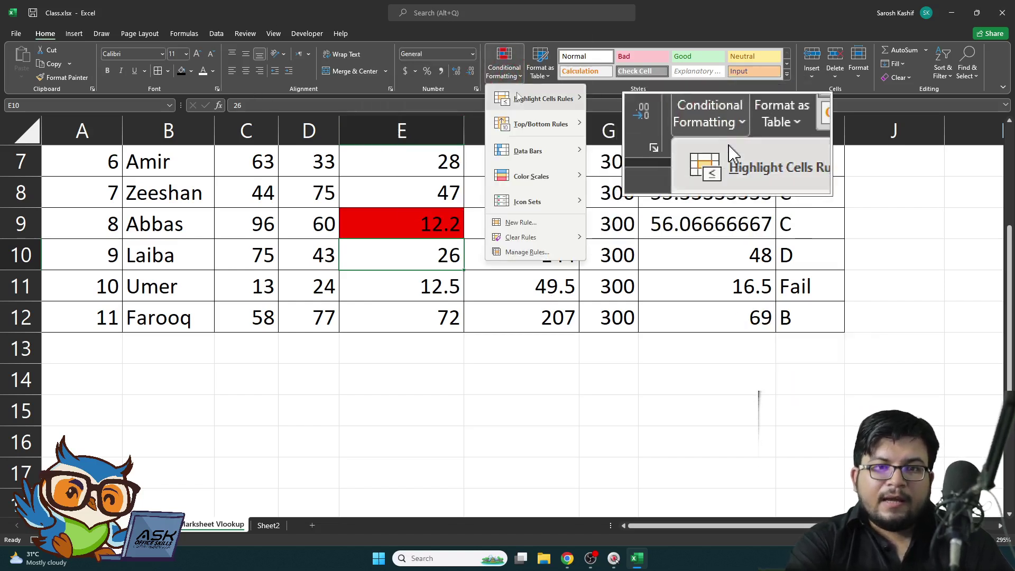
{"action": "mouse_move", "coordinate": [524, 130]}
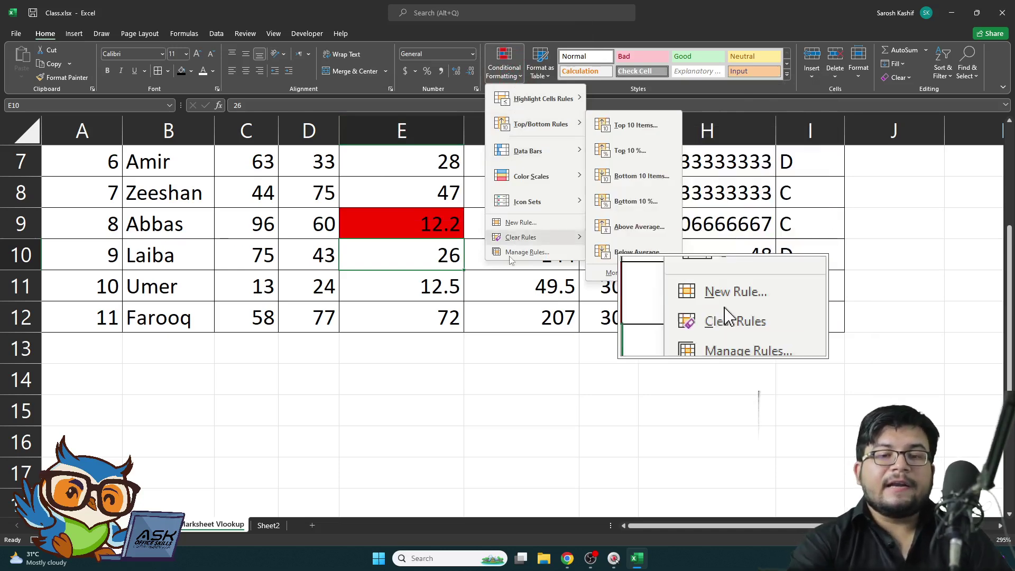
{"action": "key", "text": "Escape"}
{"action": "key", "text": "Escape"}
Step: Set up a Top 10 Items rule for the percentages in H2:H12 that ranks the top 3 values
{"action": "scroll", "coordinate": [782, 312], "scroll_direction": "up", "scroll_amount": 2}
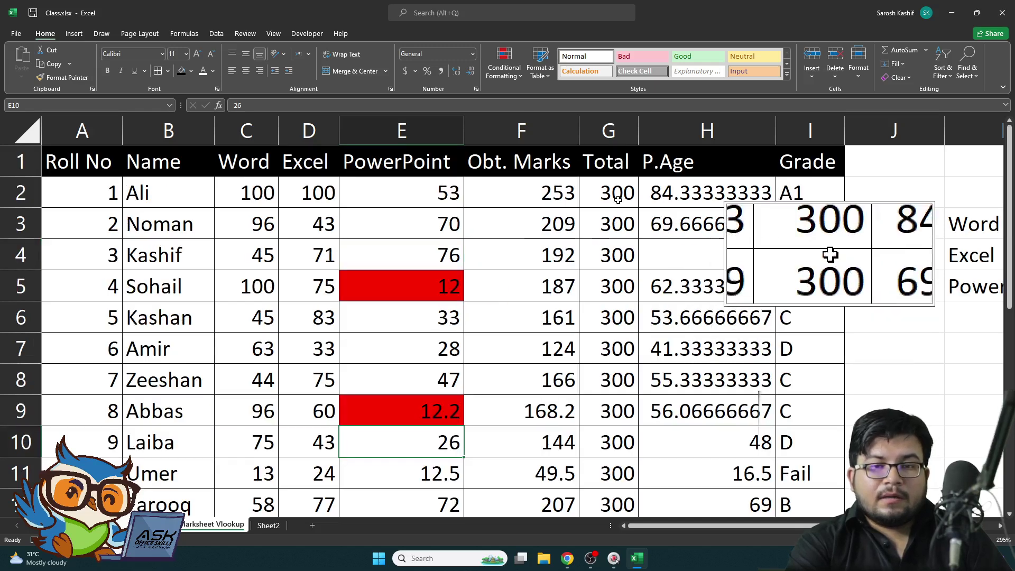
{"action": "left_click_drag", "start_coordinate": [707, 204], "coordinate": [723, 441]}
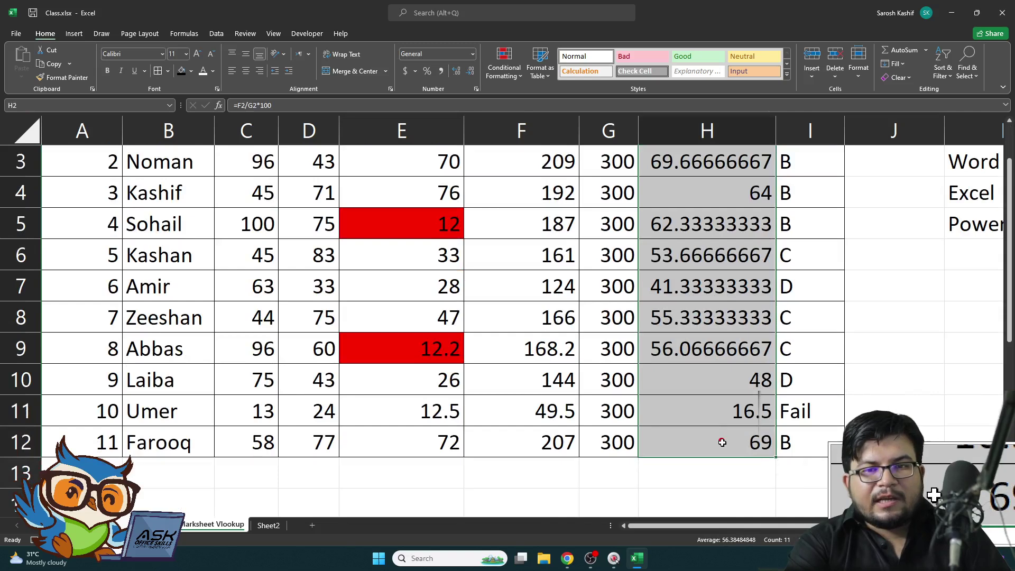
{"action": "left_click", "coordinate": [508, 78]}
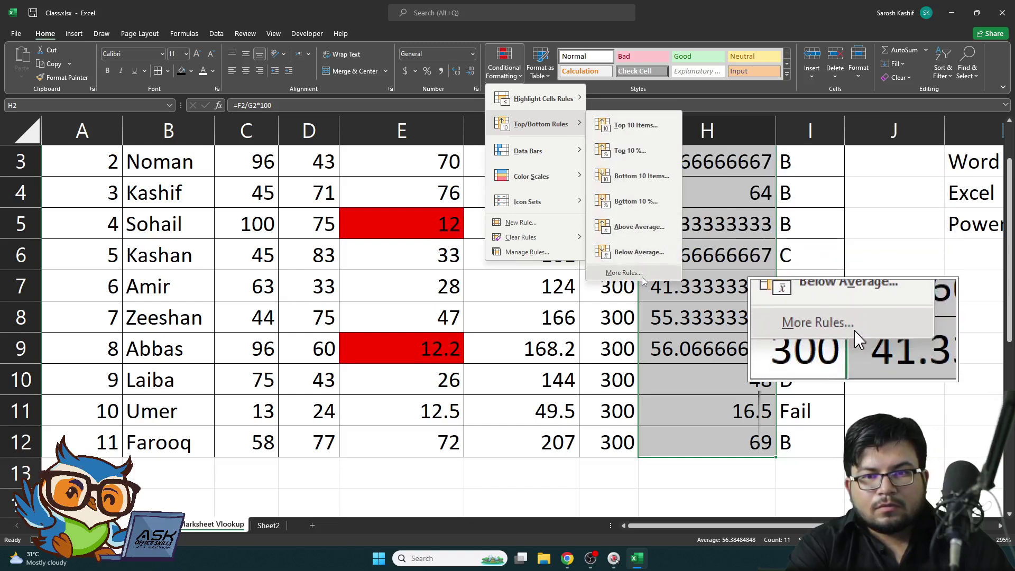
{"action": "left_click", "coordinate": [629, 127]}
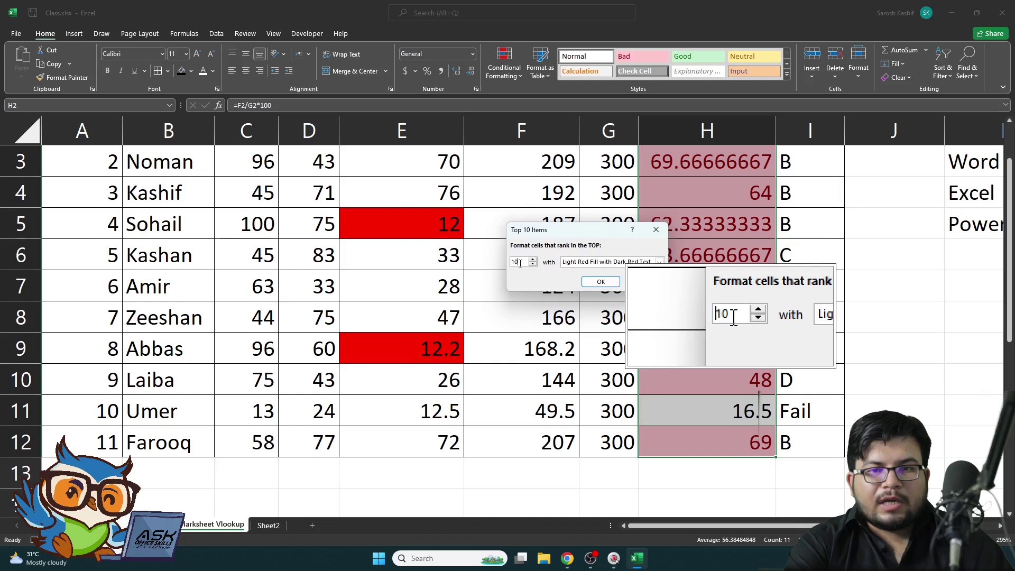
{"action": "left_click", "coordinate": [533, 264]}
{"action": "left_click", "coordinate": [533, 265]}
{"action": "left_click", "coordinate": [533, 264]}
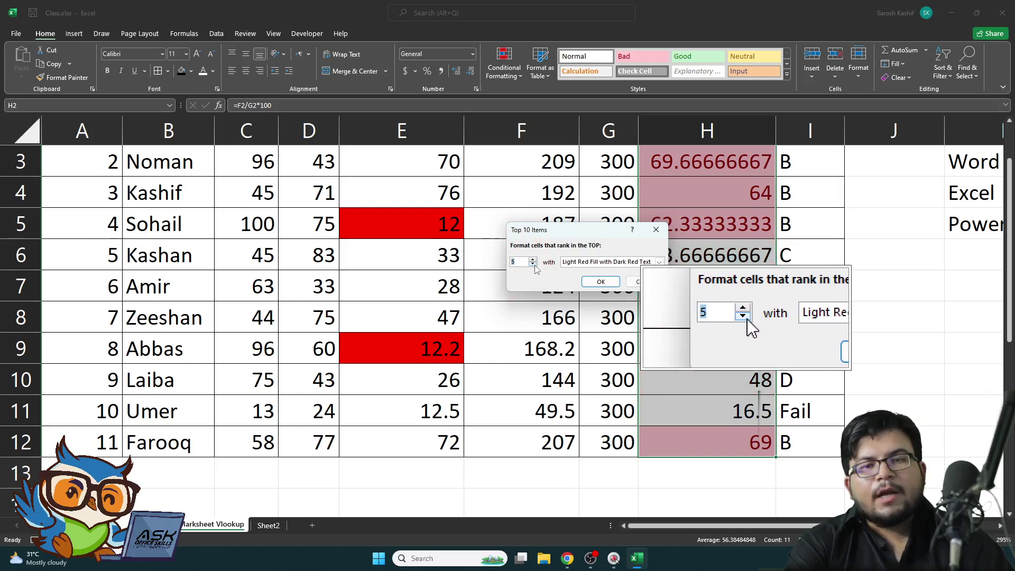
{"action": "left_click", "coordinate": [533, 264]}
{"action": "left_click", "coordinate": [533, 265]}
{"action": "left_click", "coordinate": [533, 265]}
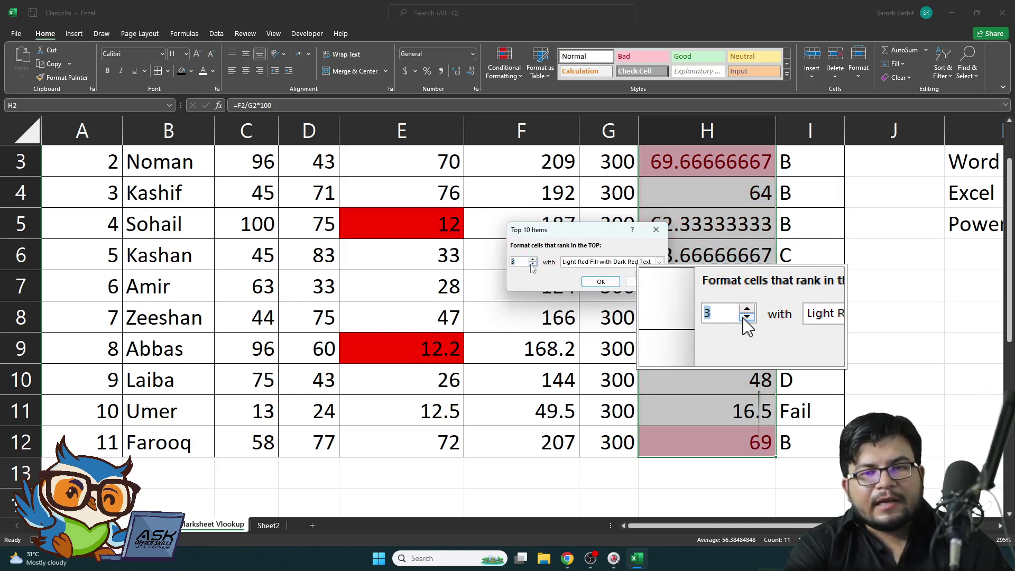
Step: Format the top-ranked percentages with Green Fill with Dark Green Text, apply the rule and clear the selection
{"action": "left_click", "coordinate": [659, 263]}
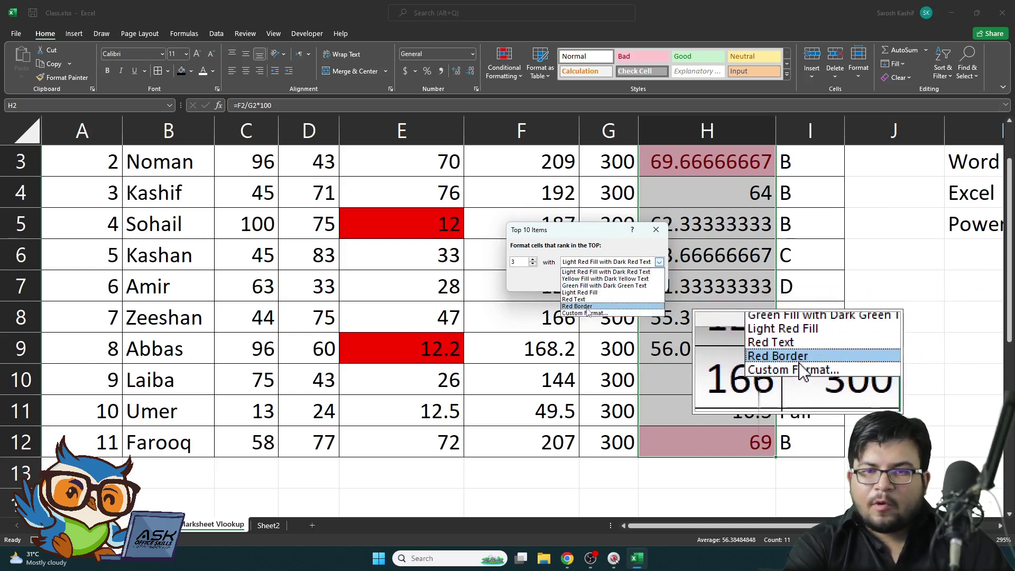
{"action": "left_click", "coordinate": [588, 286]}
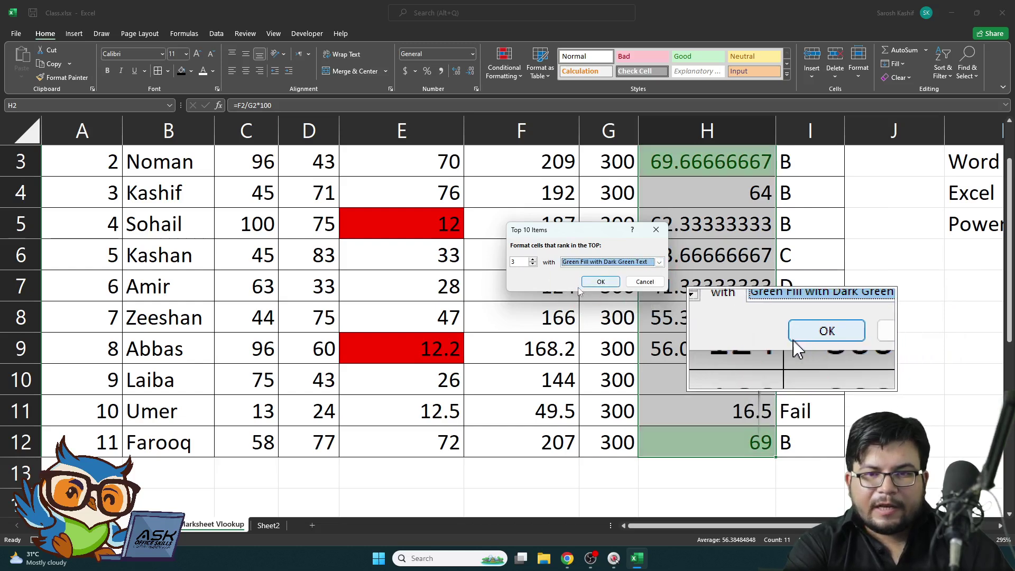
{"action": "left_click", "coordinate": [602, 282]}
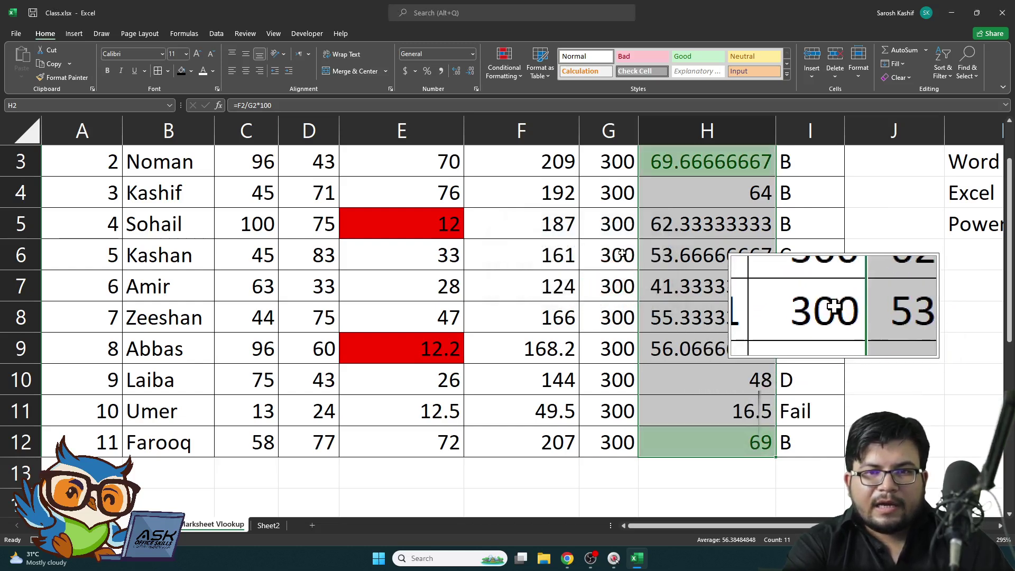
{"action": "left_click", "coordinate": [613, 256]}
{"action": "scroll", "coordinate": [706, 240], "scroll_direction": "up", "scroll_amount": 1}
{"action": "scroll", "coordinate": [705, 240], "scroll_direction": "up", "scroll_amount": 1}
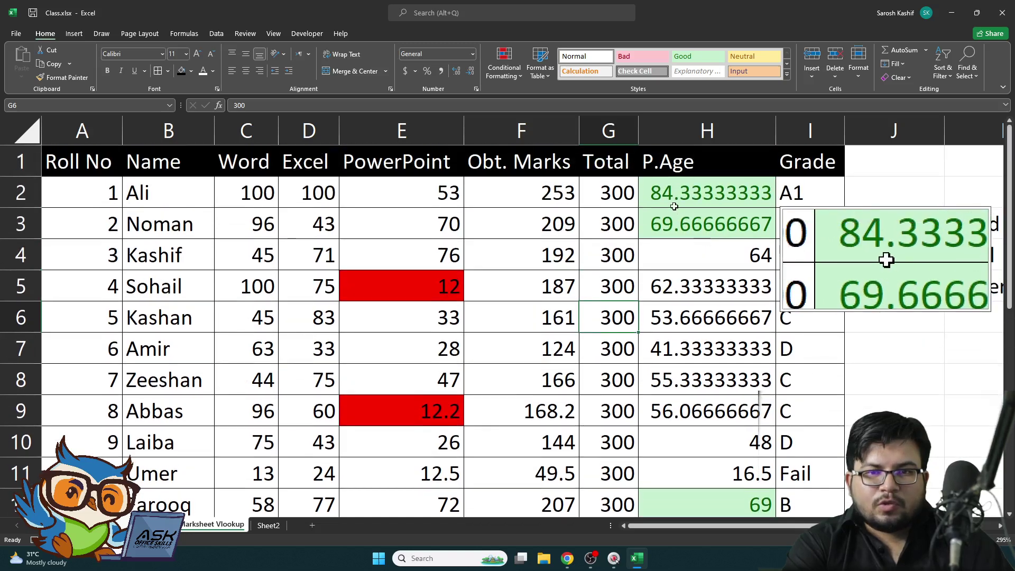
Step: Examine which percentages in the P.Age column are highlighted by the top 3 rule
{"action": "scroll", "coordinate": [703, 281], "scroll_direction": "down", "scroll_amount": 3}
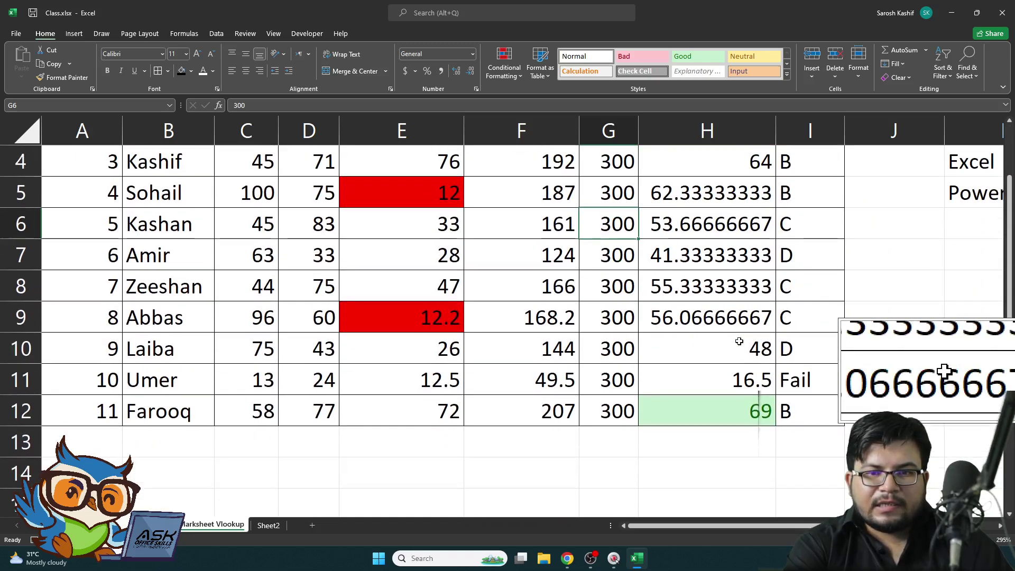
{"action": "scroll", "coordinate": [746, 341], "scroll_direction": "up", "scroll_amount": 1}
{"action": "scroll", "coordinate": [745, 341], "scroll_direction": "up", "scroll_amount": 2}
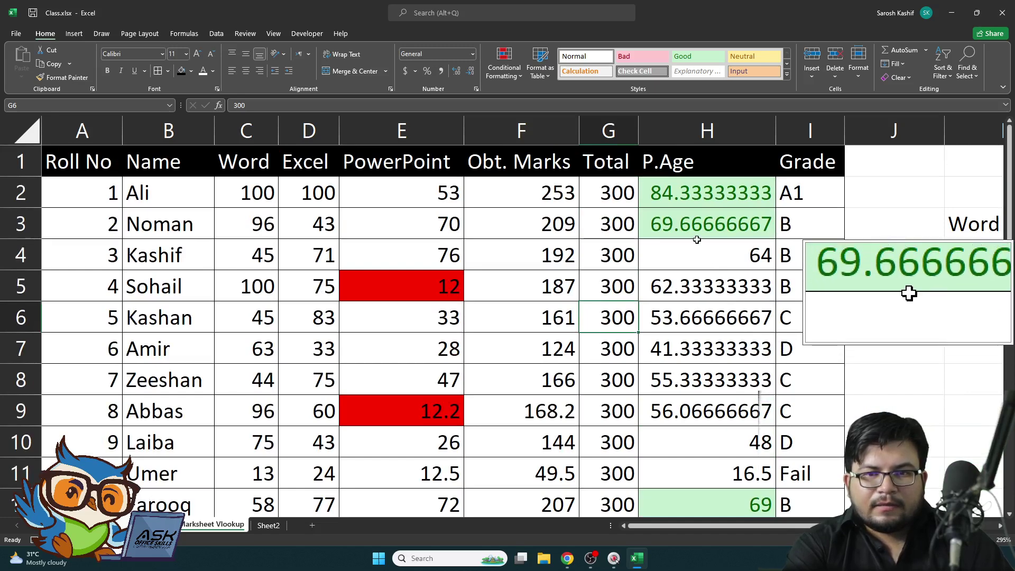
{"action": "scroll", "coordinate": [723, 349], "scroll_direction": "down", "scroll_amount": 3}
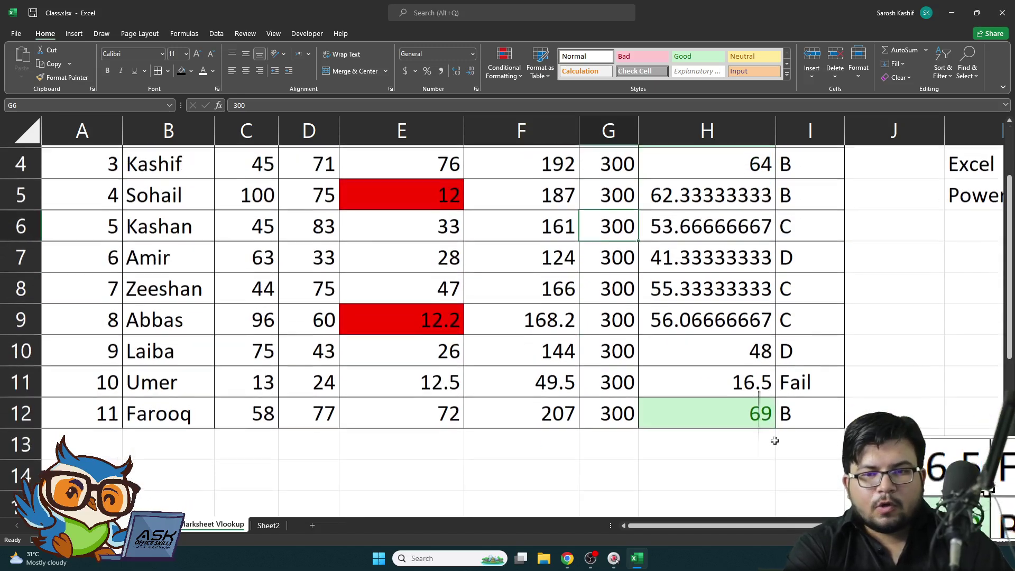
{"action": "scroll", "coordinate": [723, 352], "scroll_direction": "up", "scroll_amount": 3}
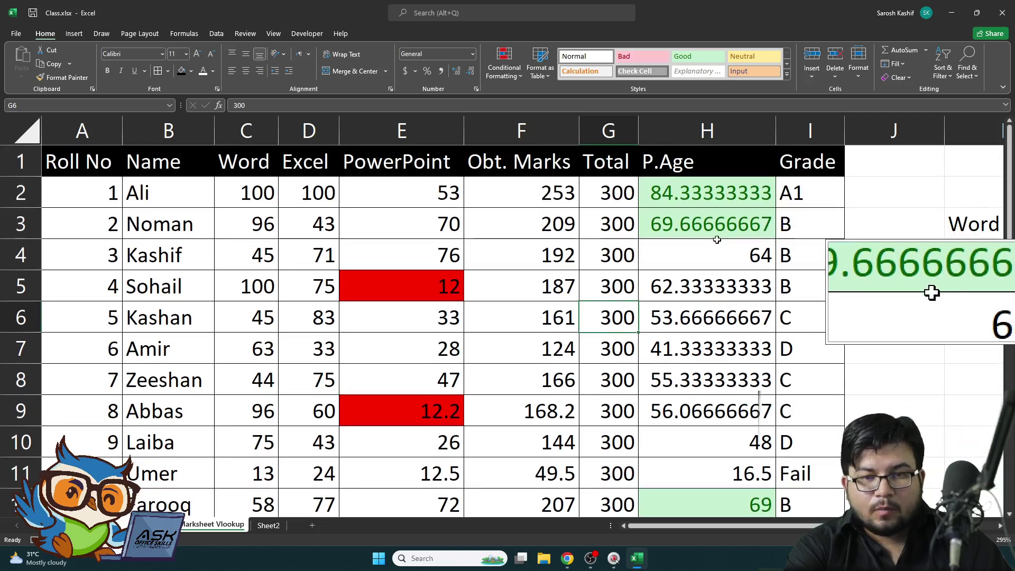
{"action": "scroll", "coordinate": [733, 372], "scroll_direction": "down", "scroll_amount": 2}
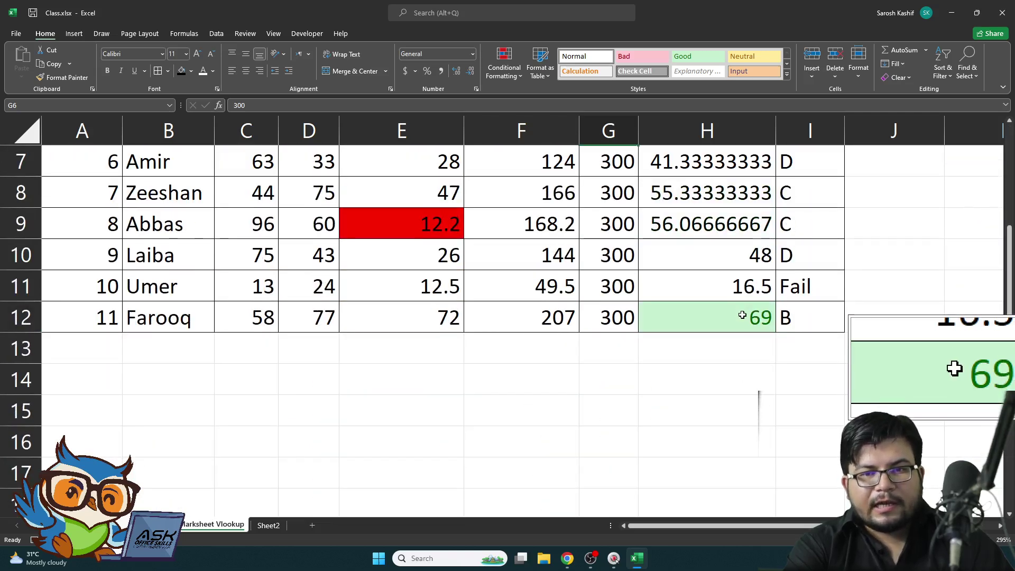
{"action": "scroll", "coordinate": [742, 315], "scroll_direction": "up", "scroll_amount": 2}
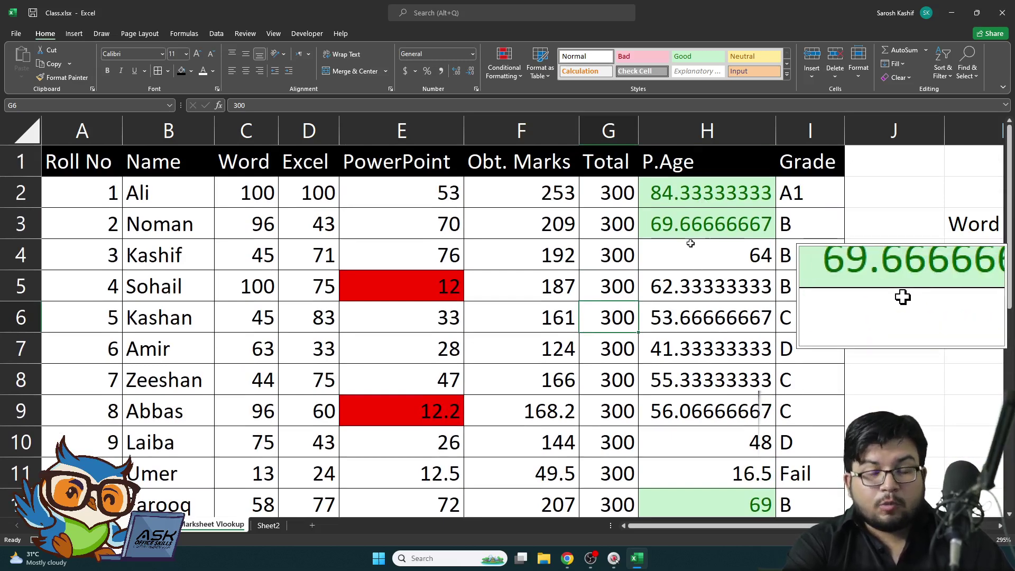
Step: Apply a Bottom 10 Items rule to the percentages in H2:H12, ranking the bottom 3 values with Light Red Fill with Dark Red Text
{"action": "left_click_drag", "start_coordinate": [692, 182], "coordinate": [708, 521]}
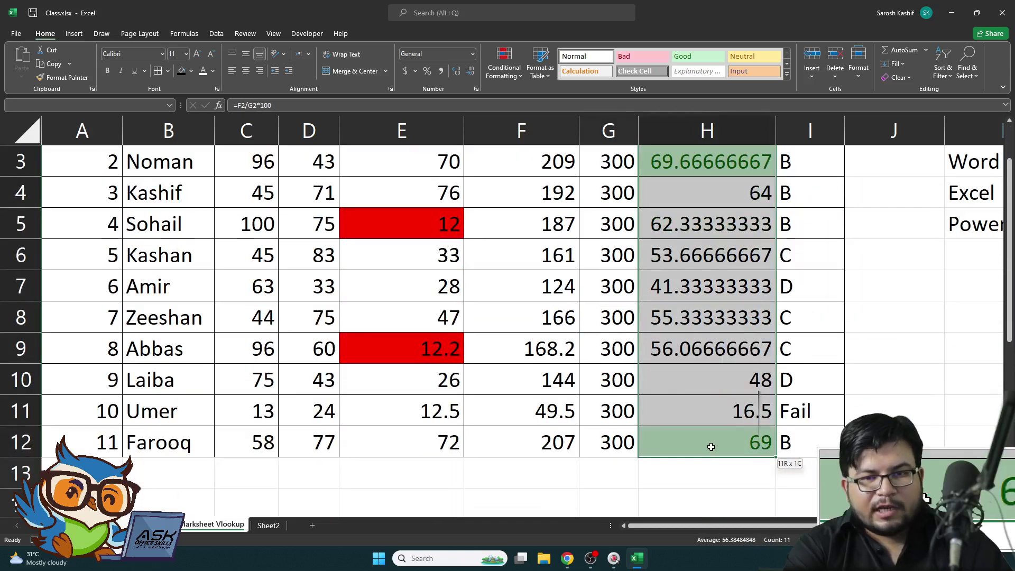
{"action": "left_click", "coordinate": [501, 78]}
{"action": "mouse_move", "coordinate": [531, 131]}
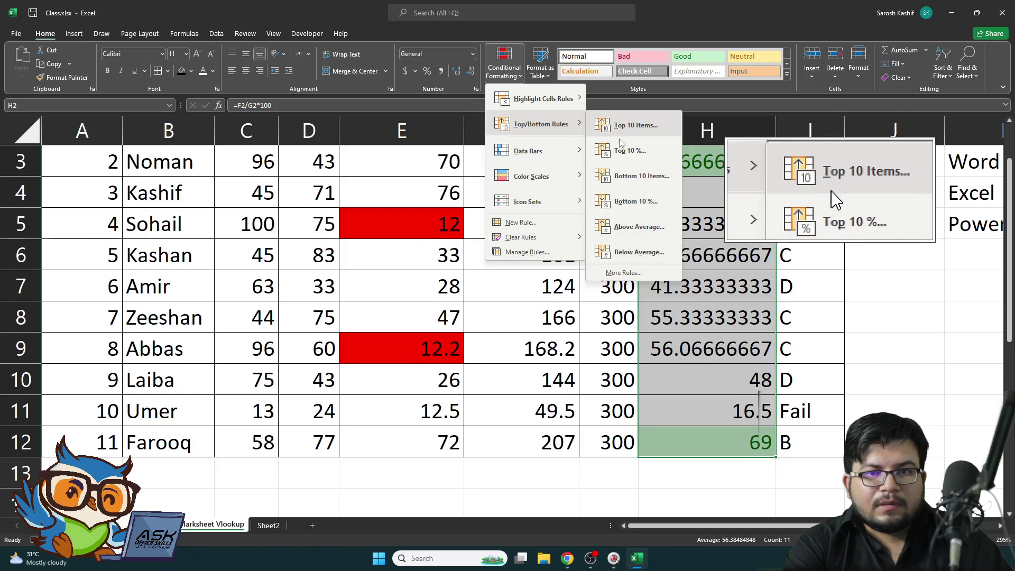
{"action": "left_click", "coordinate": [641, 176]}
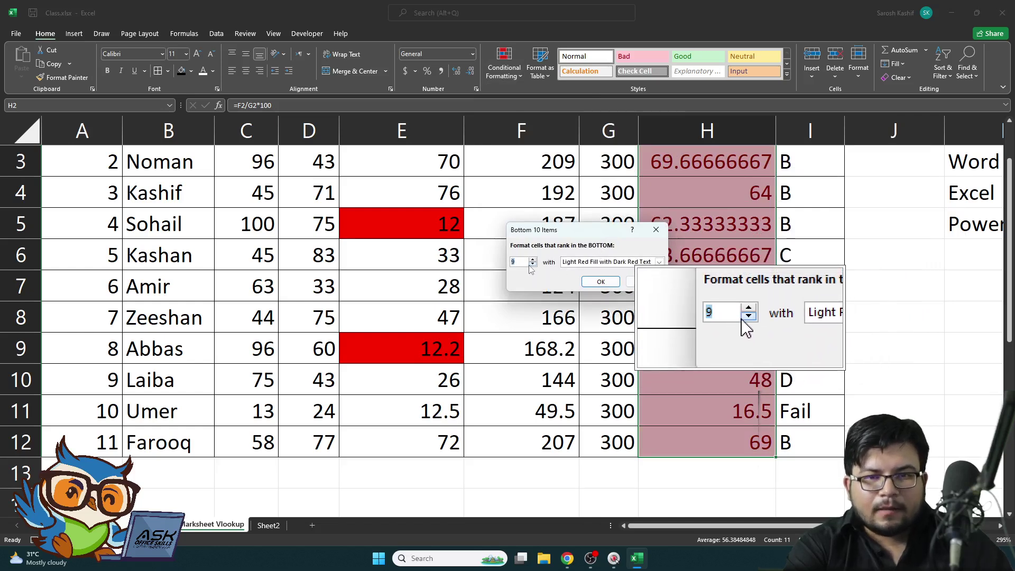
{"action": "left_click", "coordinate": [533, 265]}
{"action": "left_click", "coordinate": [533, 265]}
{"action": "left_click", "coordinate": [533, 265]}
{"action": "left_click", "coordinate": [533, 264]}
{"action": "left_click", "coordinate": [533, 264]}
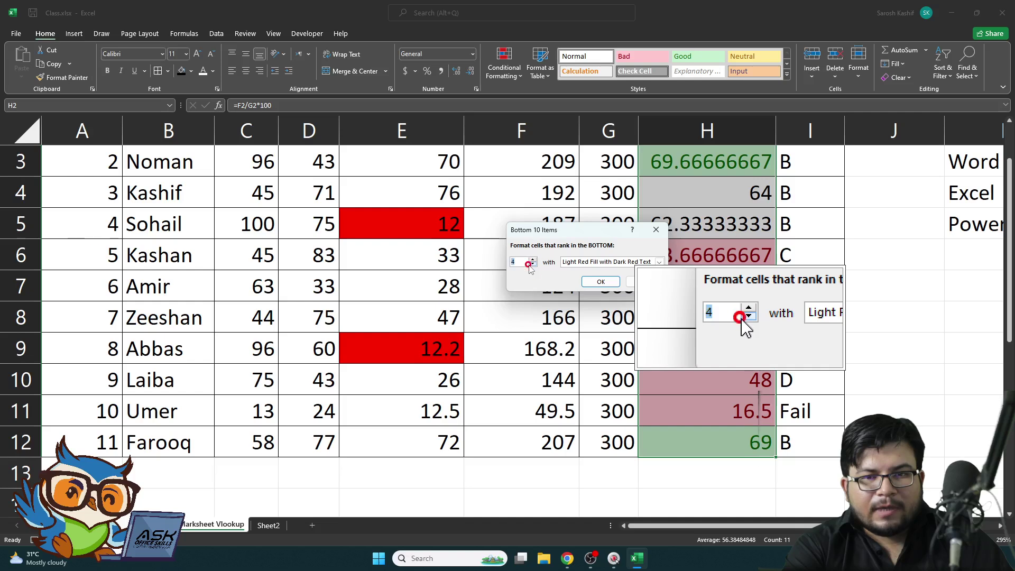
{"action": "left_click", "coordinate": [533, 265]}
{"action": "left_click", "coordinate": [532, 264]}
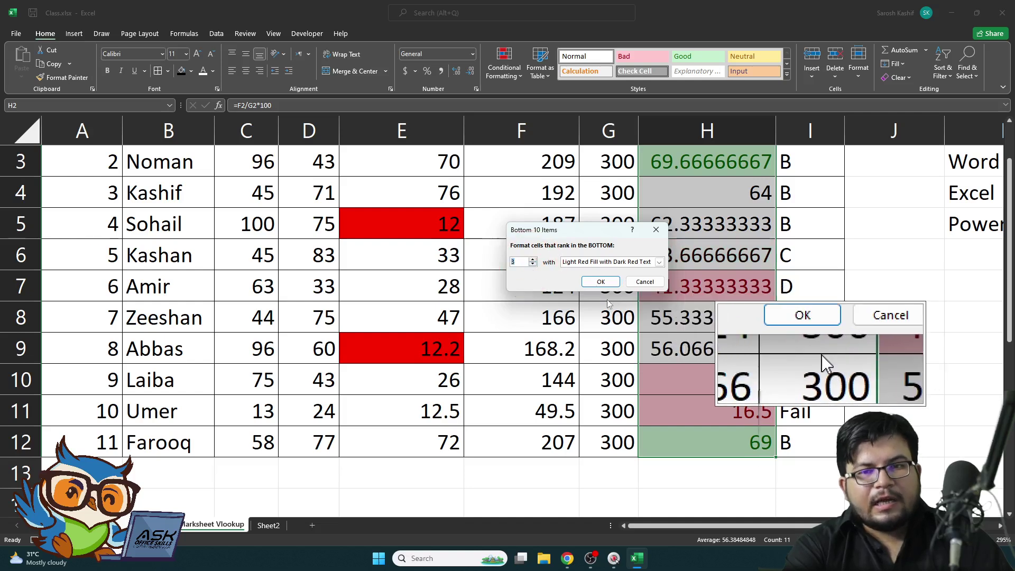
{"action": "left_click", "coordinate": [601, 282]}
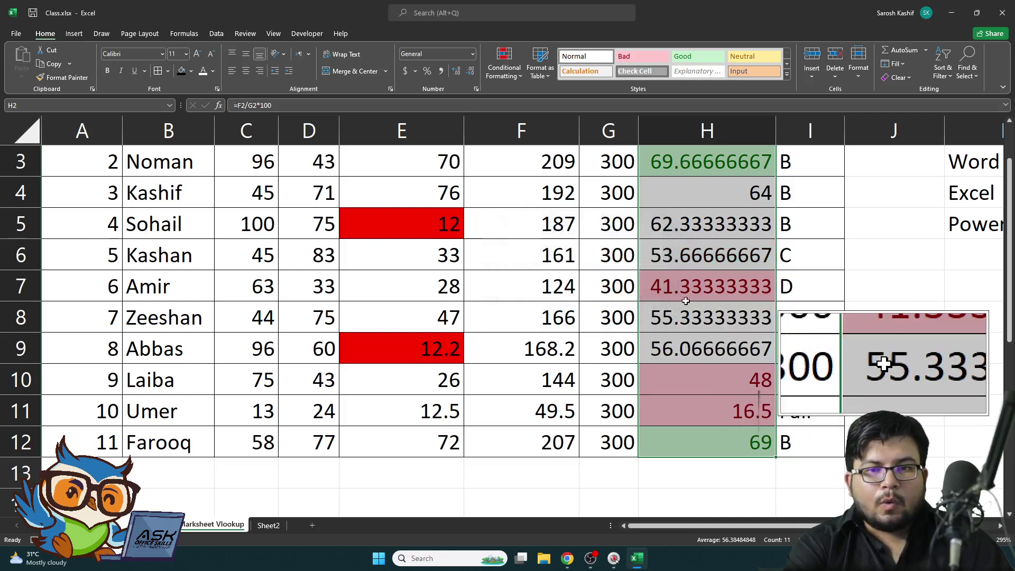
{"action": "left_click", "coordinate": [692, 285]}
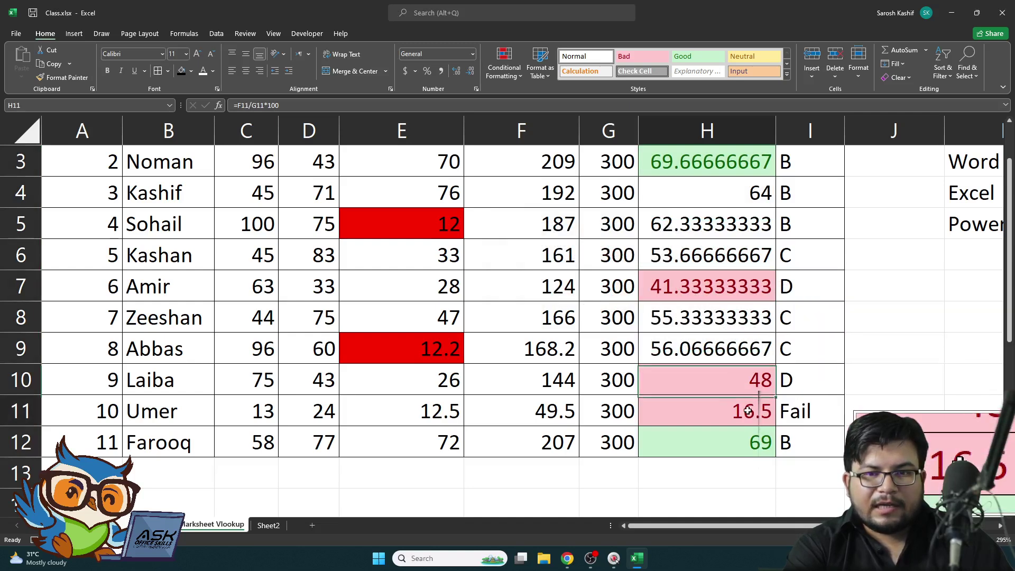
{"action": "left_click", "coordinate": [761, 384]}
{"action": "left_click", "coordinate": [730, 290]}
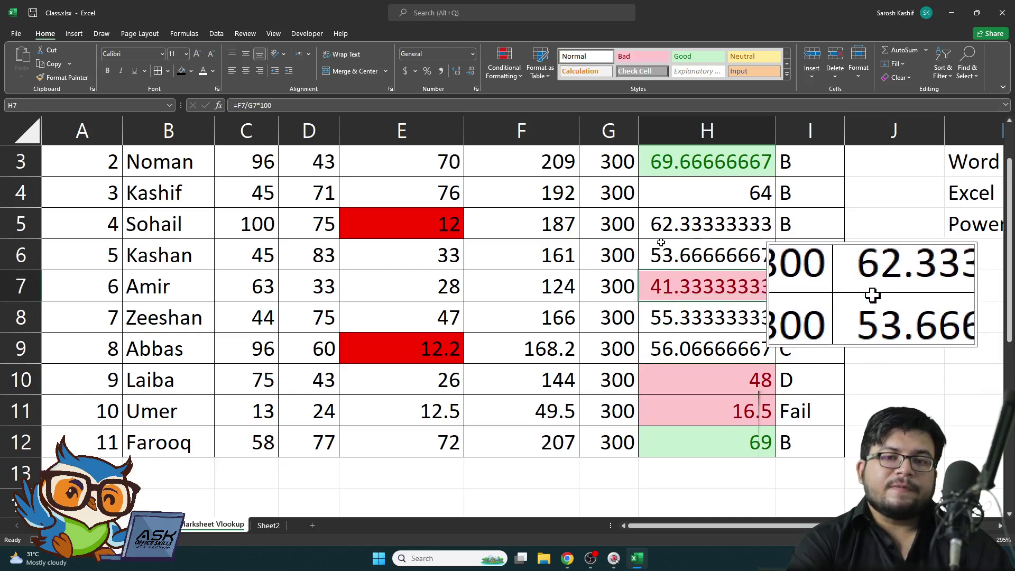
{"action": "scroll", "coordinate": [718, 250], "scroll_direction": "up", "scroll_amount": 2}
{"action": "left_click_drag", "start_coordinate": [718, 192], "coordinate": [720, 502]}
{"action": "scroll", "coordinate": [751, 271], "scroll_direction": "down", "scroll_amount": 2}
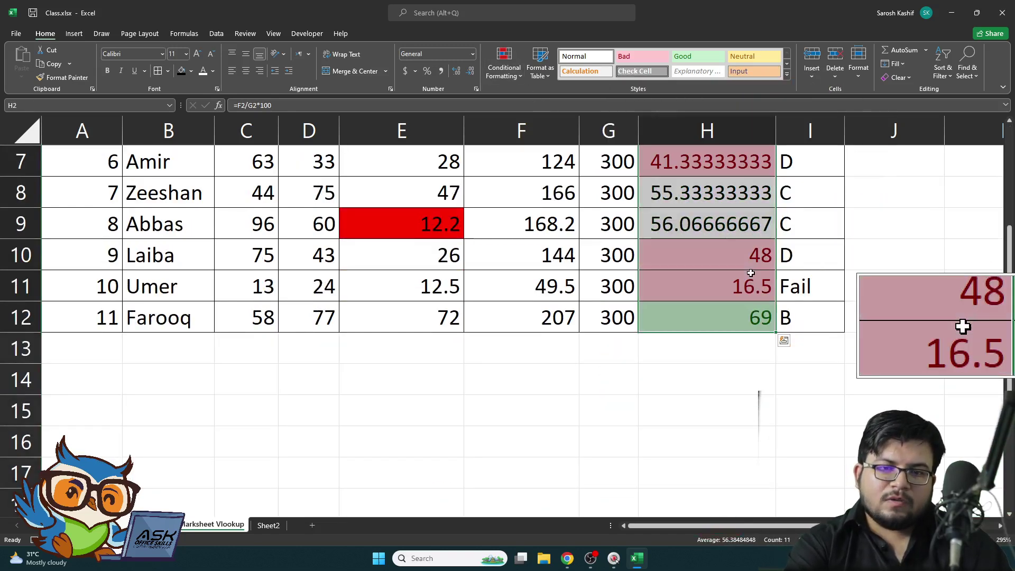
{"action": "left_click", "coordinate": [505, 77]}
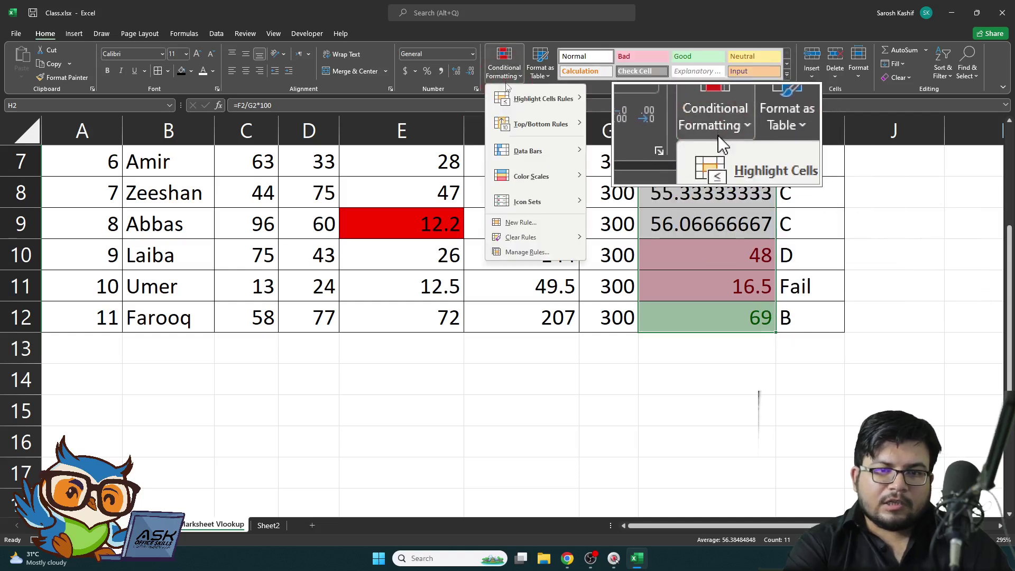
{"action": "mouse_move", "coordinate": [533, 240]}
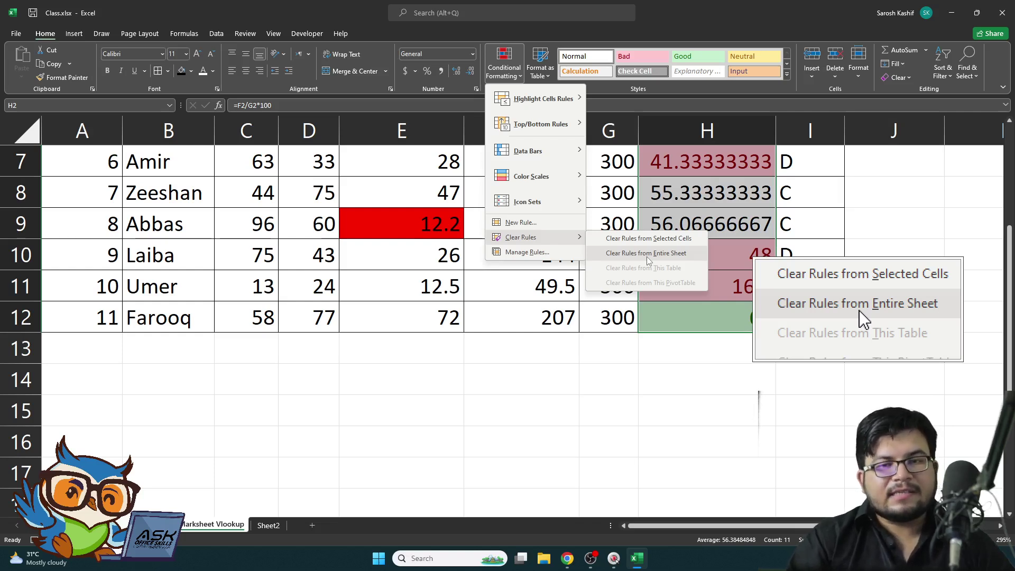
{"action": "left_click", "coordinate": [748, 236]}
Step: Overwrite the percentage formula in cell H9 with the value 12
{"action": "left_click", "coordinate": [735, 232]}
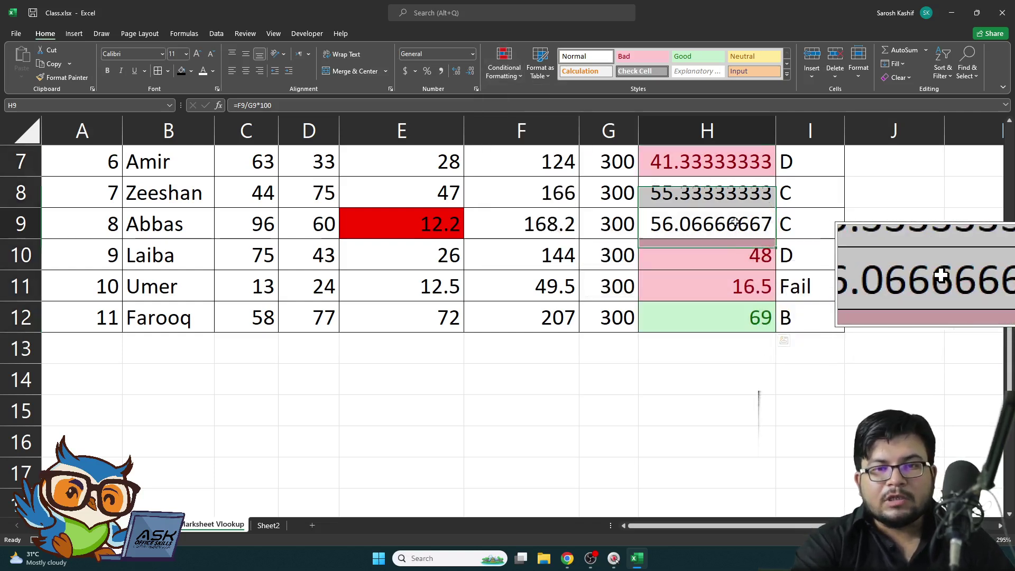
{"action": "scroll", "coordinate": [790, 256], "scroll_direction": "up", "scroll_amount": 1}
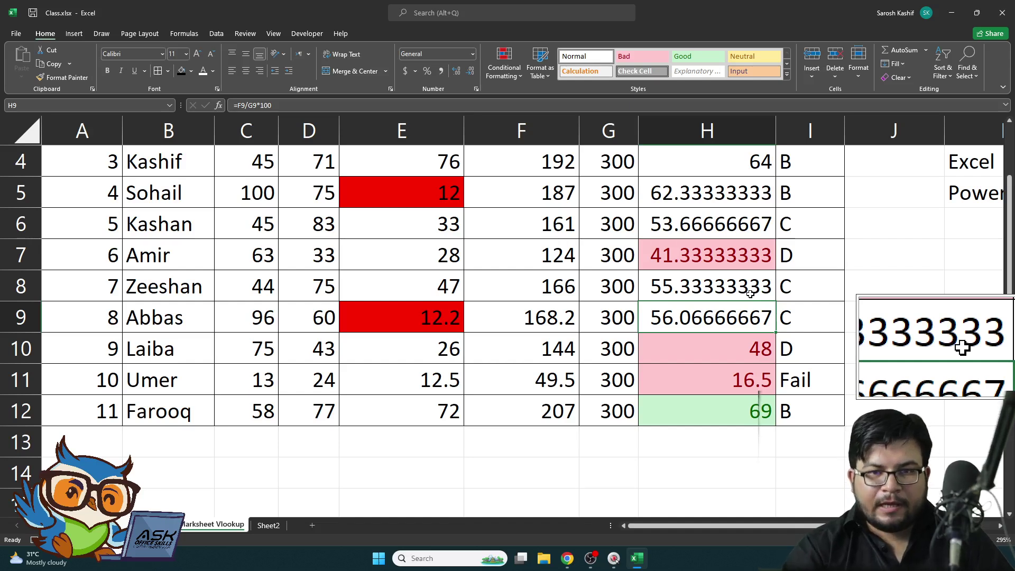
{"action": "key", "text": "F2"}
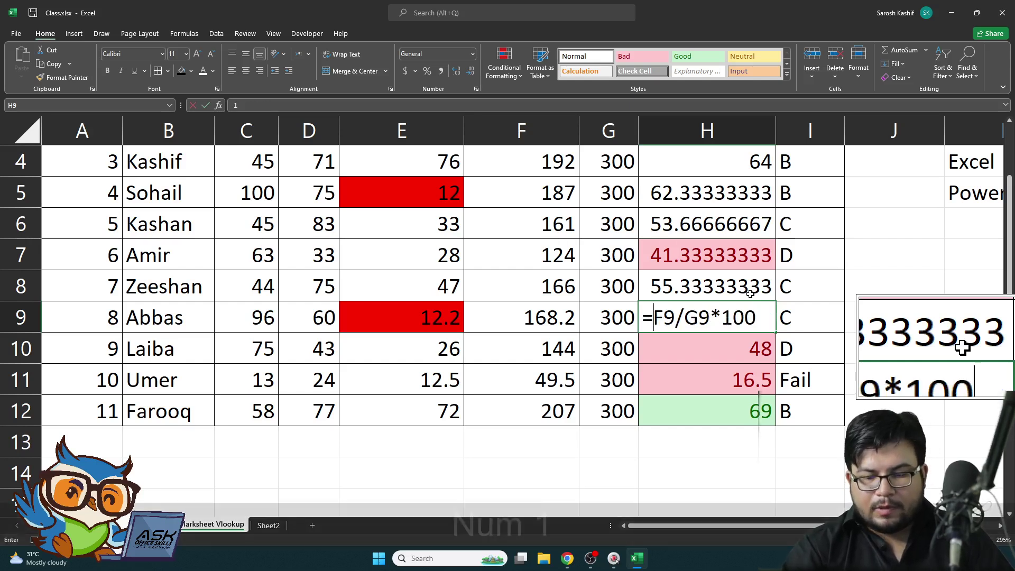
{"action": "type", "text": "12"}
{"action": "key", "text": "Return"}
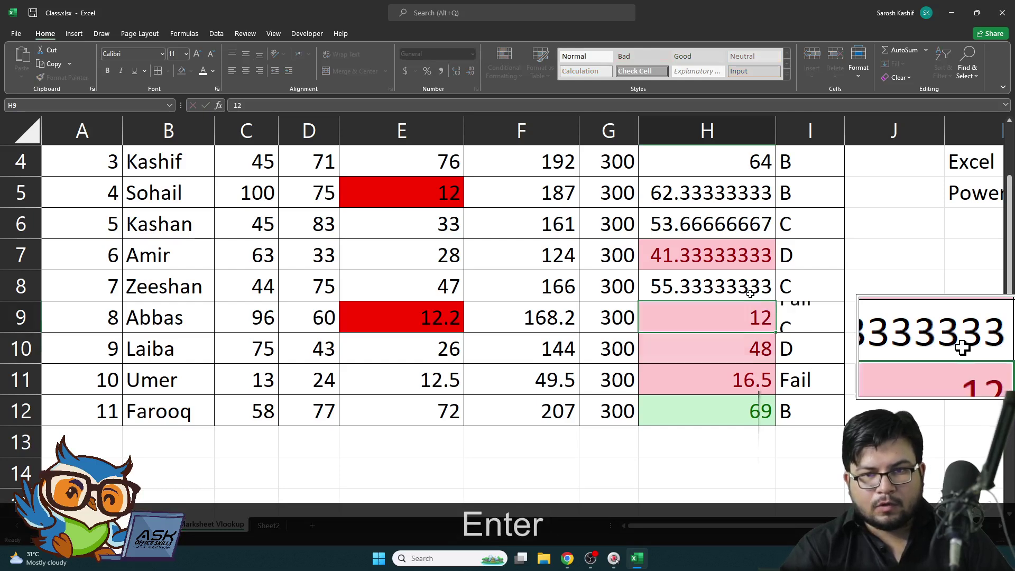
{"action": "key", "text": "Up"}
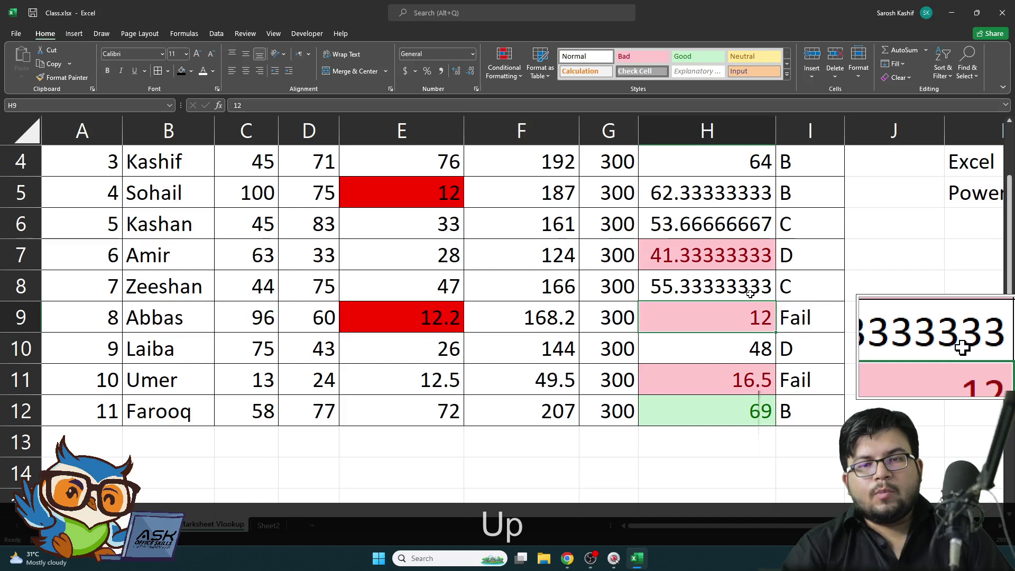
{"action": "key", "text": "Down"}
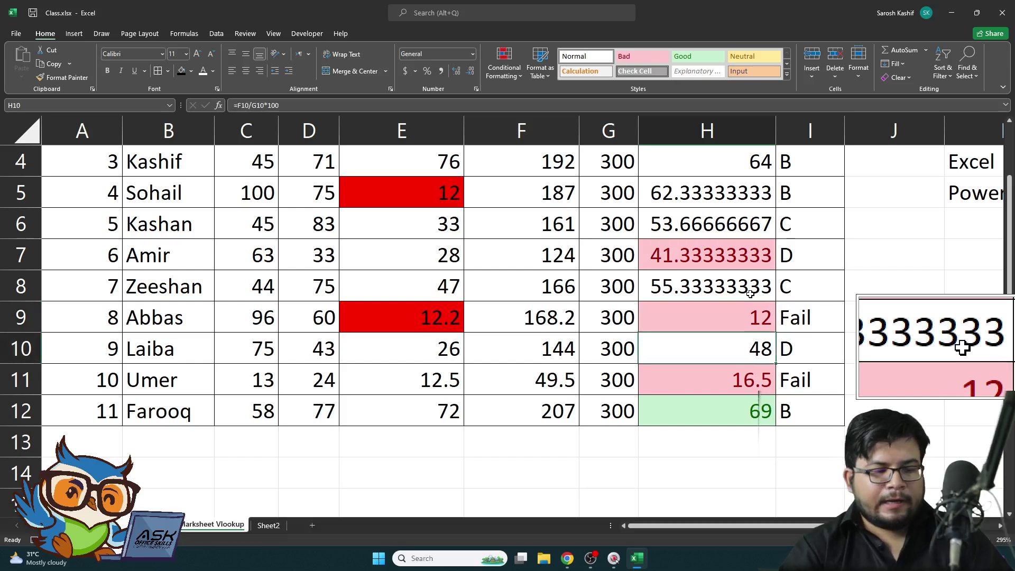
Step: Undo the last entry in cell H9 and enter 12 there again
{"action": "key", "text": "ctrl+z"}
{"action": "key", "text": "Up"}
{"action": "key", "text": "Down"}
{"action": "key", "text": "Down"}
{"action": "type", "text": "12"}
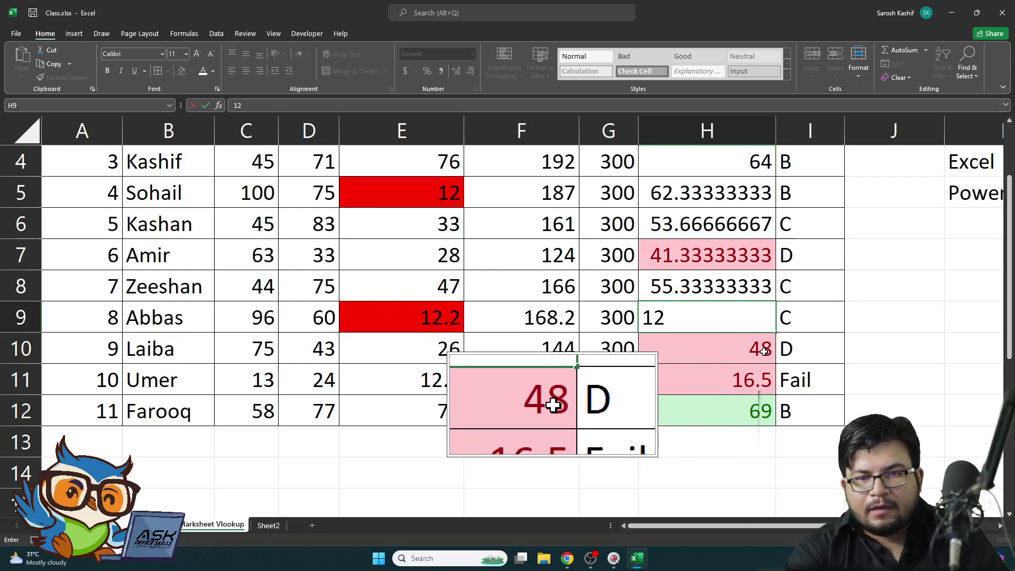
{"action": "key", "text": "Return"}
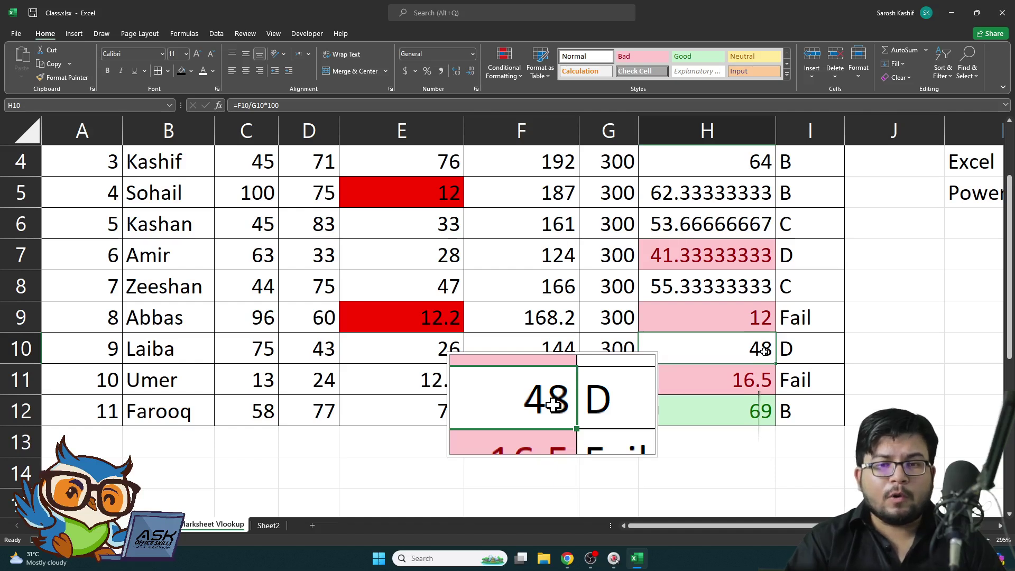
Step: Replace the percentage in cell H9 with 70
{"action": "key", "text": "Up"}
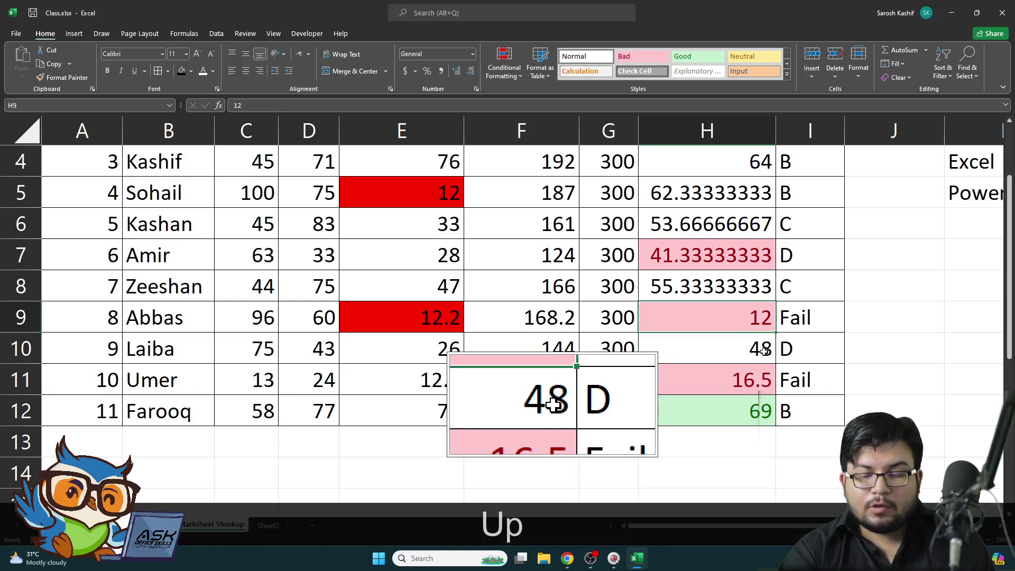
{"action": "type", "text": "70"}
{"action": "key", "text": "Return"}
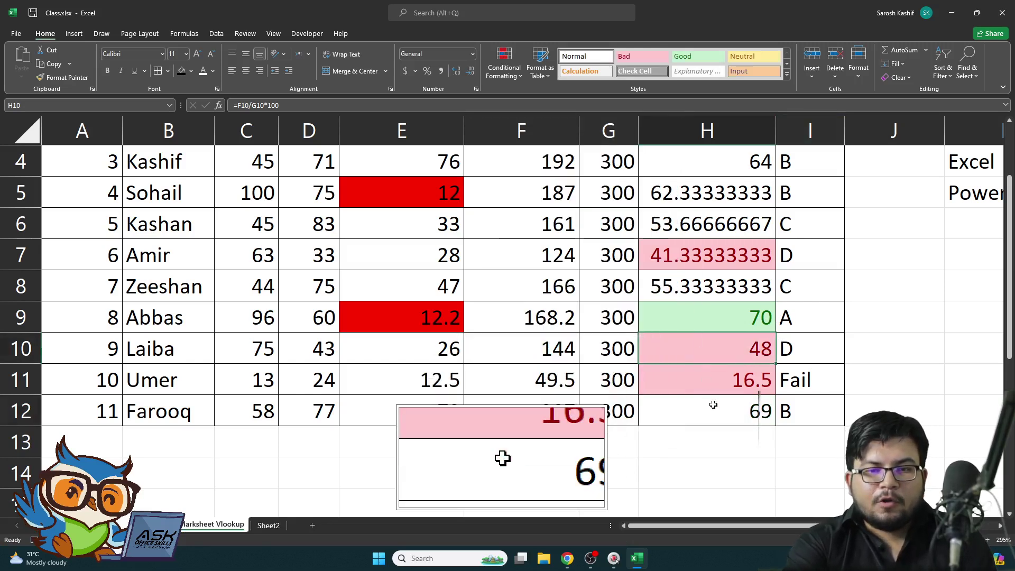
Step: Clear the conditional formatting rules from the selected percentages in H2:H12
{"action": "left_click_drag", "start_coordinate": [713, 403], "coordinate": [711, 359]}
{"action": "left_click_drag", "start_coordinate": [697, 269], "coordinate": [697, 197]}
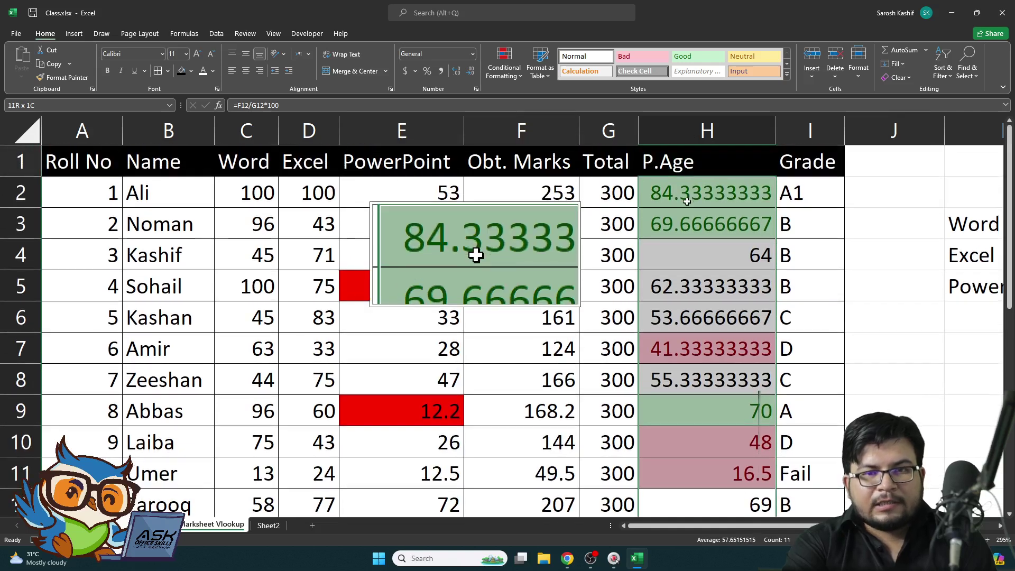
{"action": "left_click", "coordinate": [504, 66]}
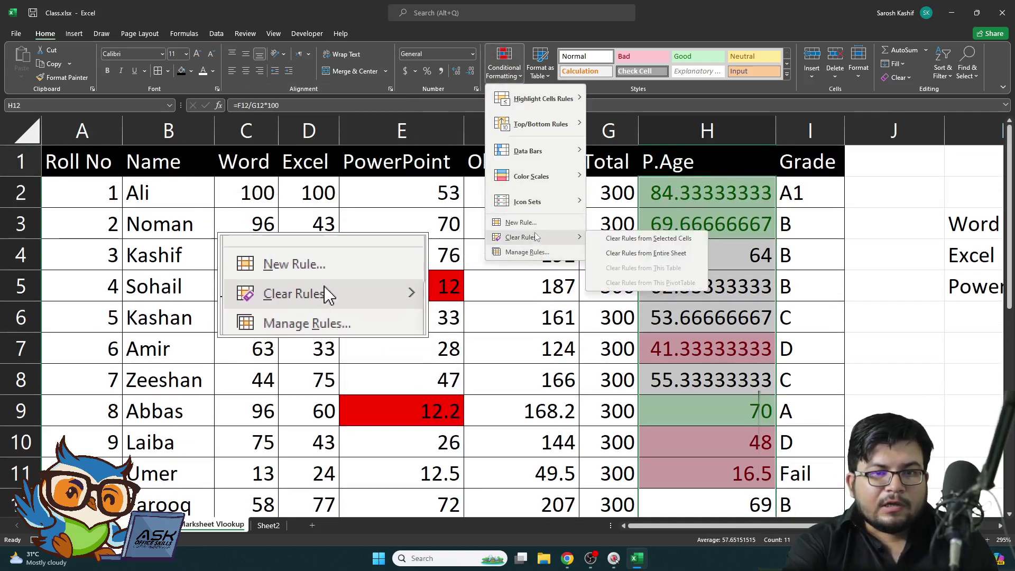
{"action": "mouse_move", "coordinate": [524, 237]}
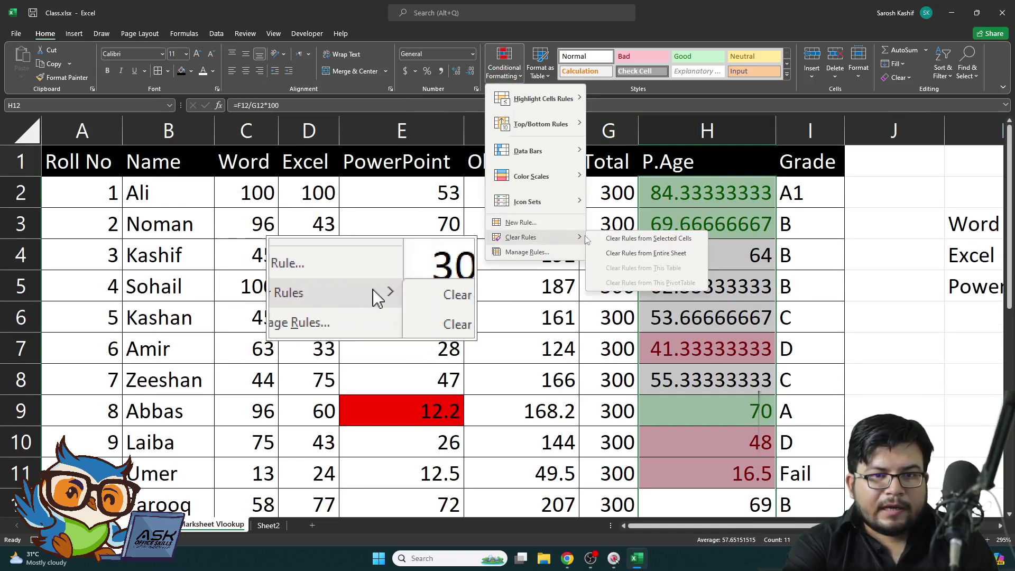
{"action": "left_click", "coordinate": [650, 240]}
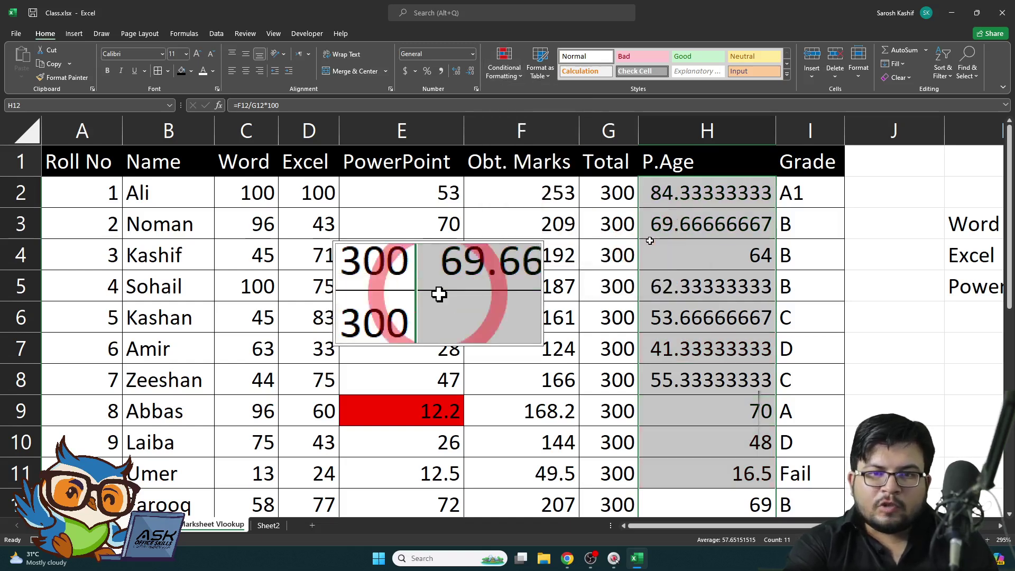
Step: Clear the conditional formatting rules from the entire sheet
{"action": "left_click", "coordinate": [718, 253]}
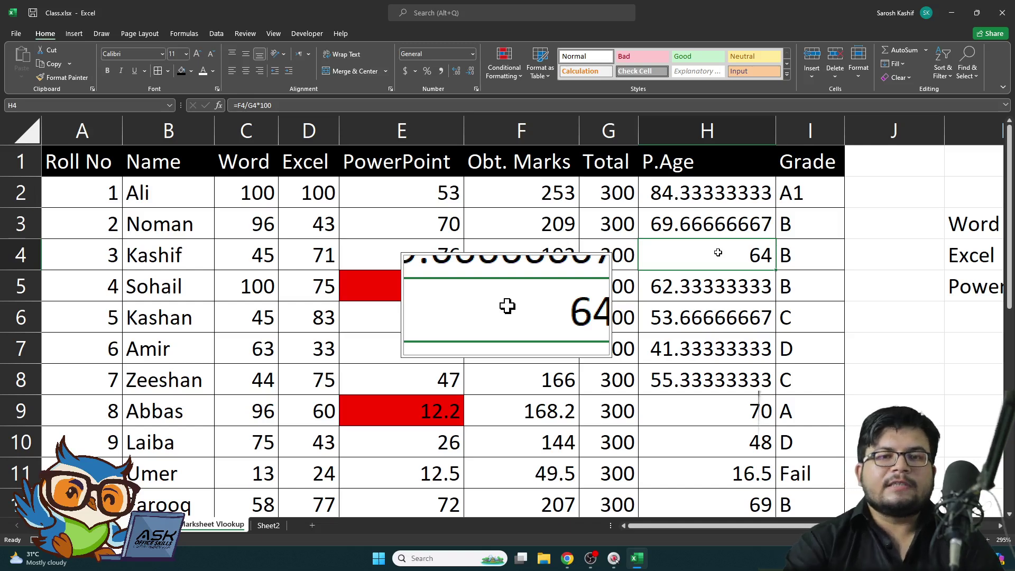
{"action": "left_click", "coordinate": [503, 68]}
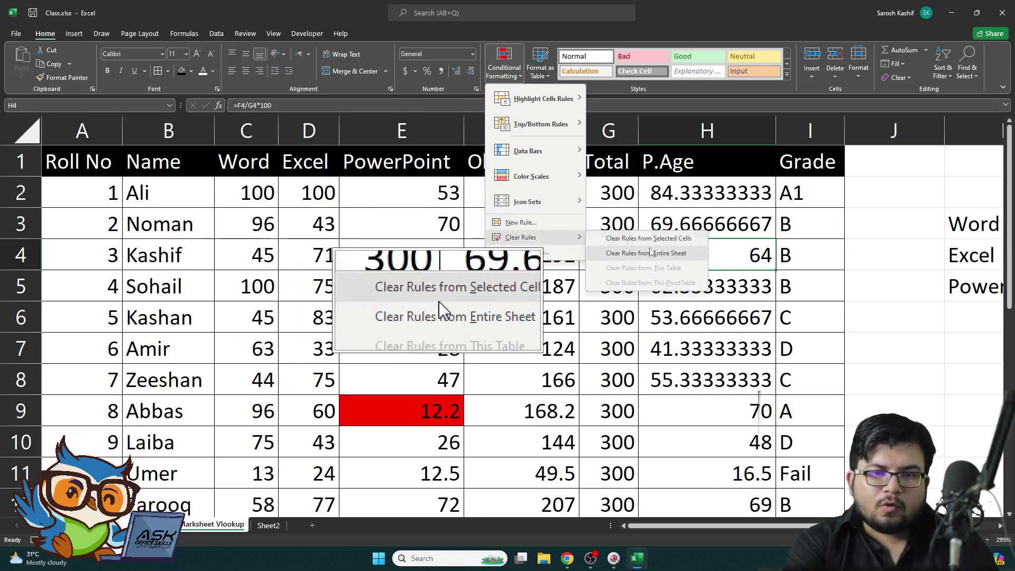
{"action": "left_click", "coordinate": [656, 255]}
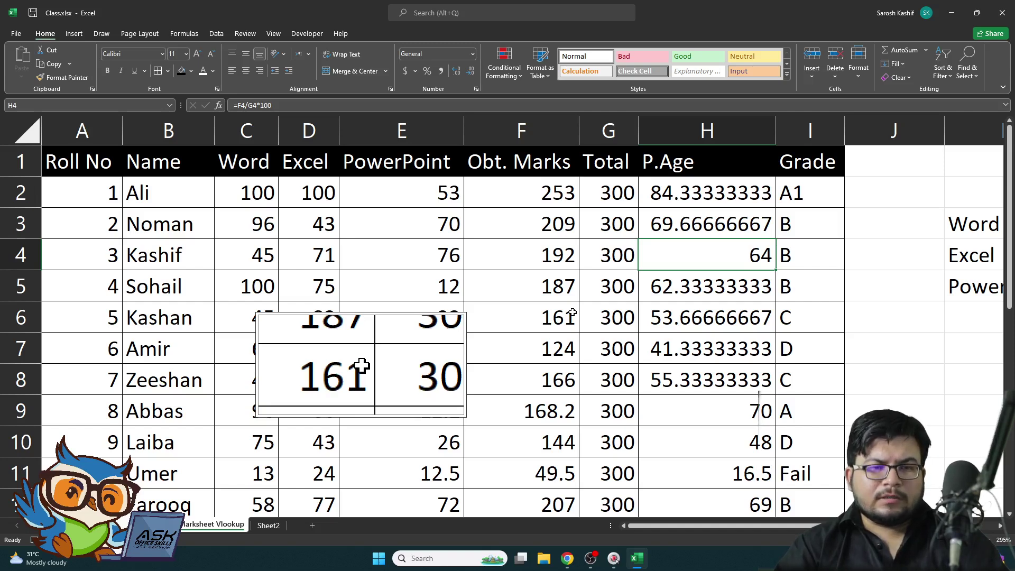
Step: Highlight the PowerPoint marks in E2:E11 that are less than 0 with light red fill and dark red text
{"action": "left_click", "coordinate": [407, 194]}
{"action": "left_click_drag", "start_coordinate": [442, 341], "coordinate": [420, 264]}
{"action": "left_click", "coordinate": [503, 72]}
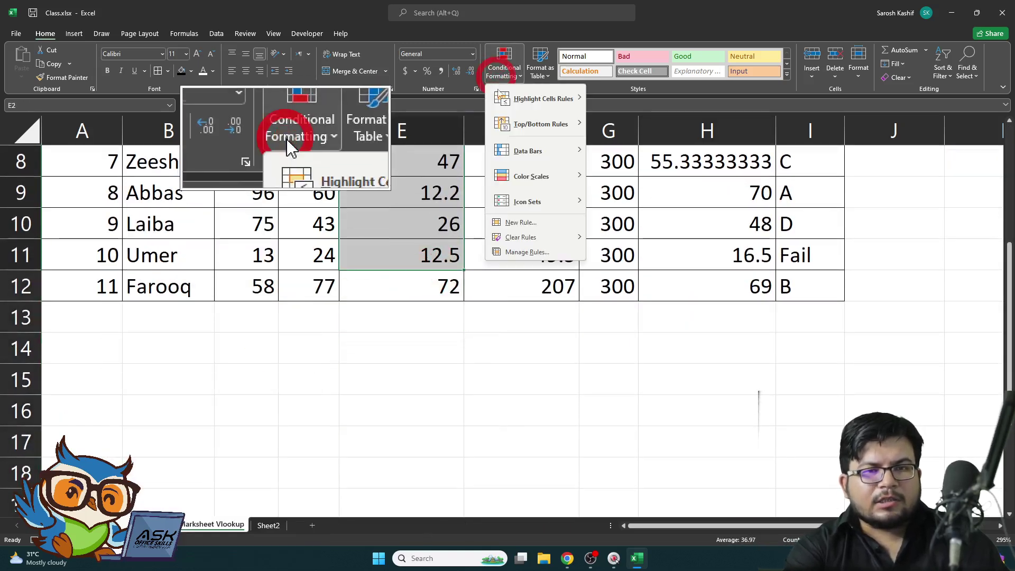
{"action": "mouse_move", "coordinate": [529, 99]}
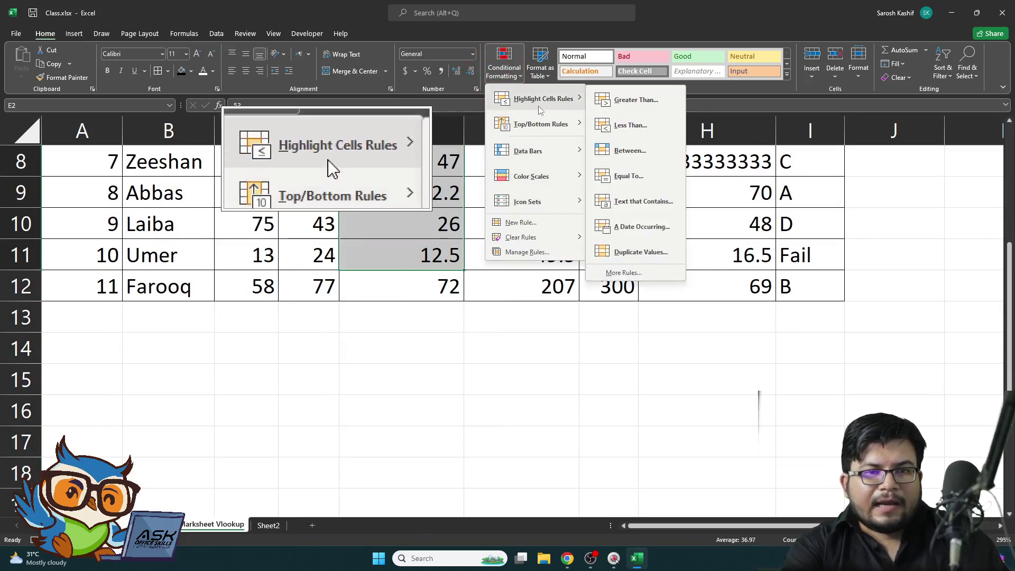
{"action": "left_click", "coordinate": [629, 126]}
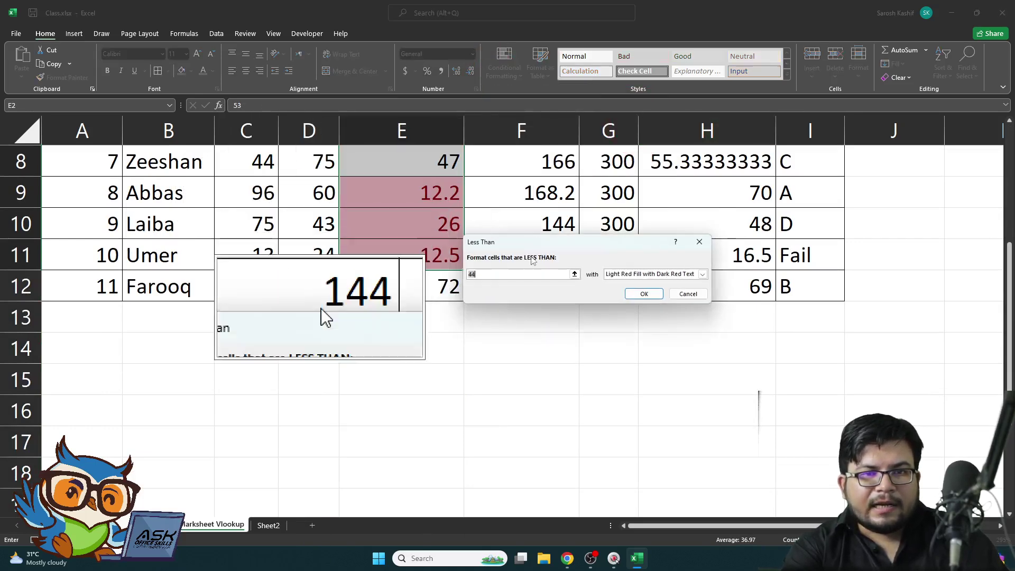
{"action": "type", "text": "0"}
{"action": "key", "text": "Return"}
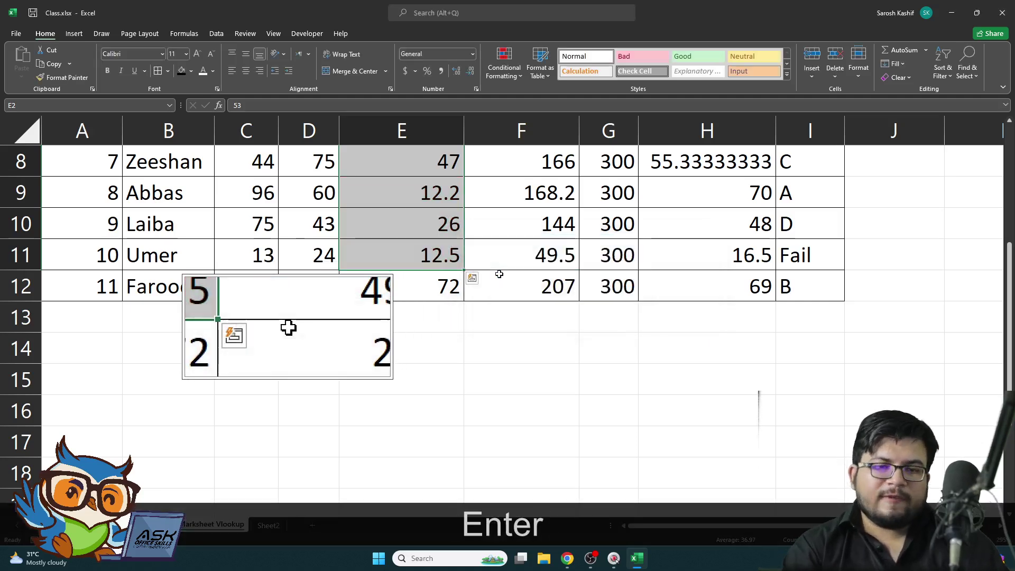
Step: Enter -1 as the PowerPoint mark in cell E3 to test the less-than-0 rule
{"action": "key", "text": "Up"}
{"action": "key", "text": "Down"}
{"action": "key", "text": "Down"}
{"action": "type", "text": "-1"}
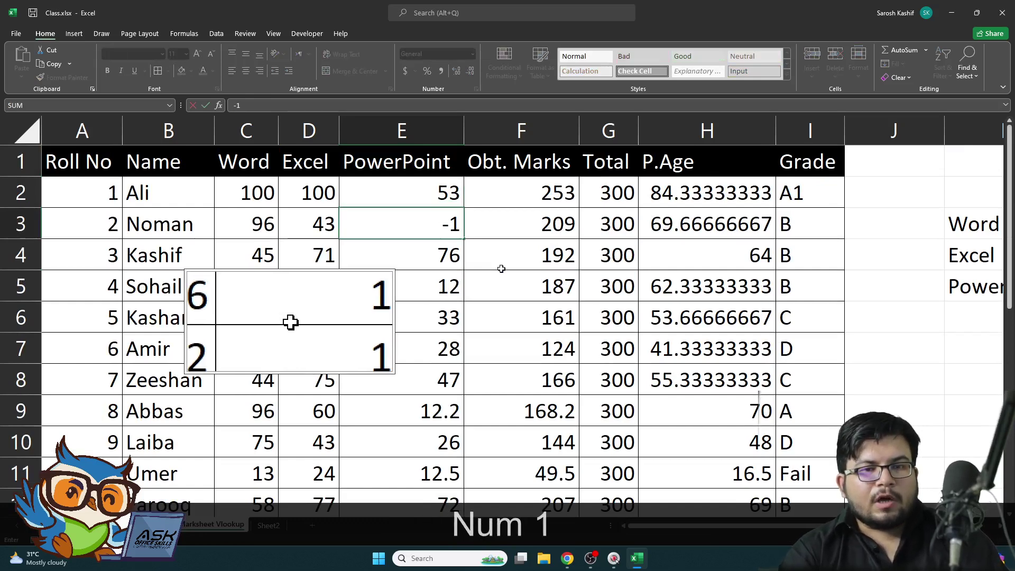
{"action": "key", "text": "Return"}
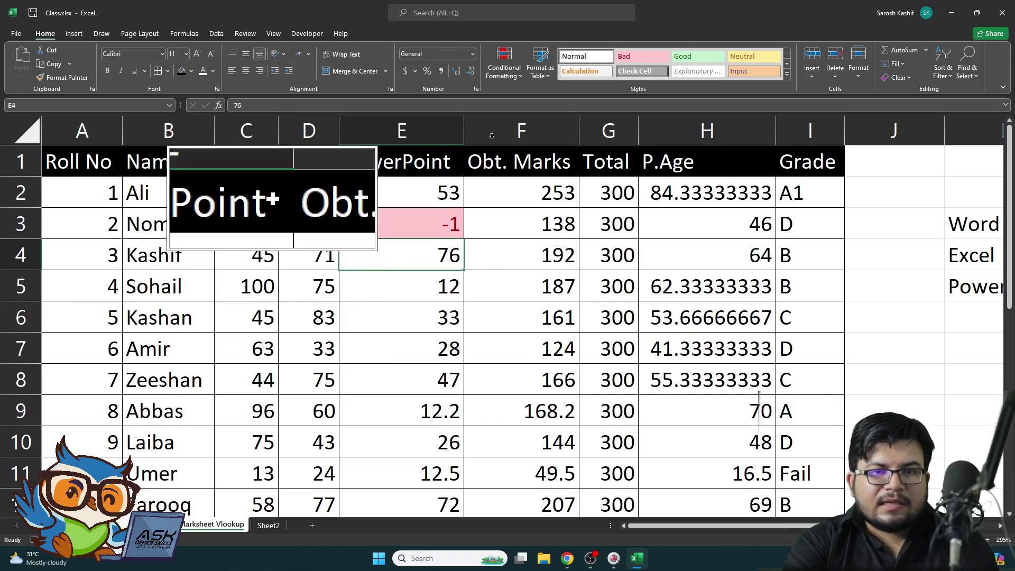
Step: Clear the conditional formatting rules from the entire sheet after the negative mark test
{"action": "left_click", "coordinate": [503, 67]}
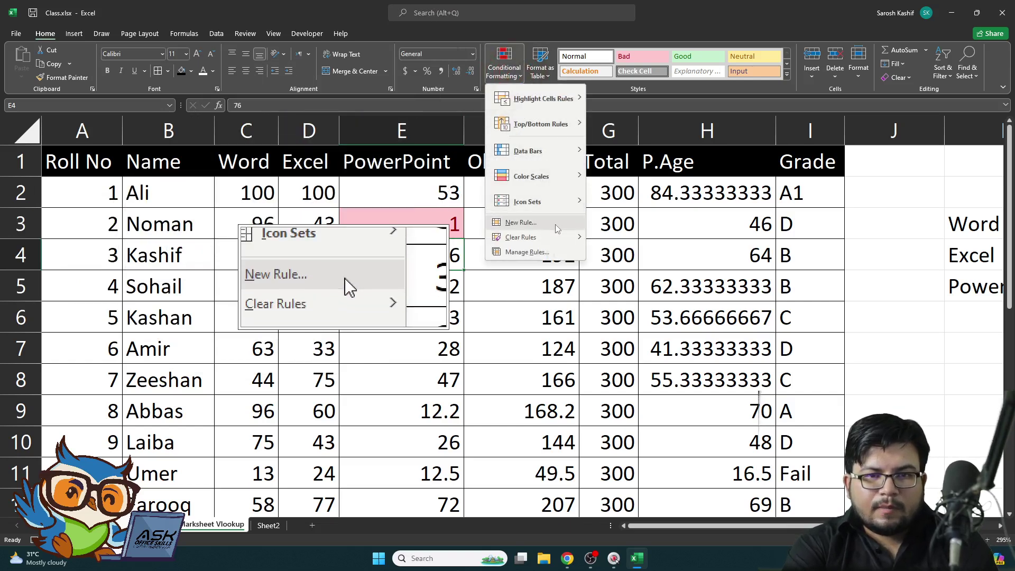
{"action": "mouse_move", "coordinate": [556, 241]}
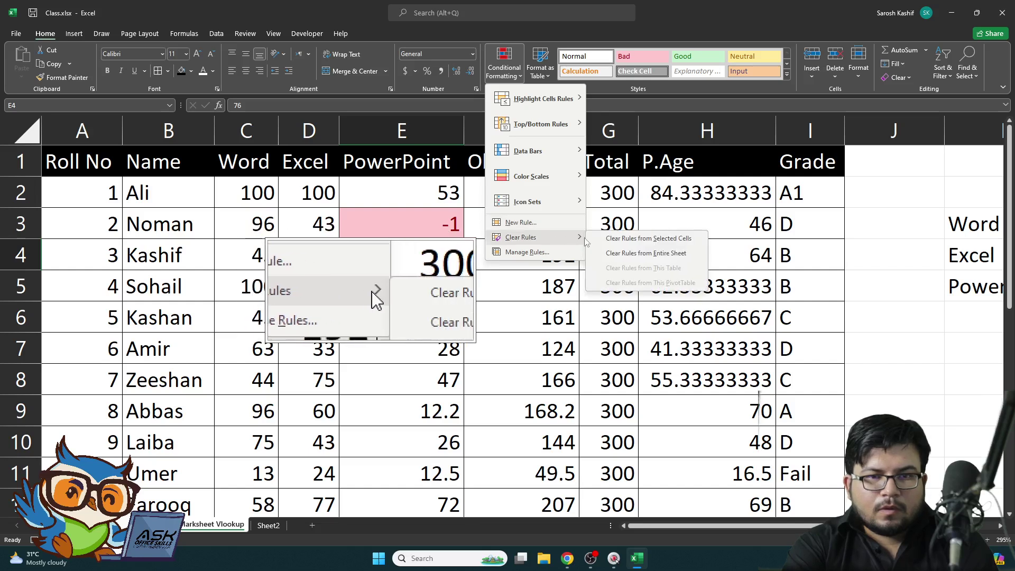
{"action": "left_click", "coordinate": [608, 252]}
Step: Undo the last three changes, back to before the less-than-0 rule was applied to the PowerPoint marks
{"action": "key", "text": "ctrl+z"}
{"action": "key", "text": "ctrl+z"}
{"action": "key", "text": "ctrl+z"}
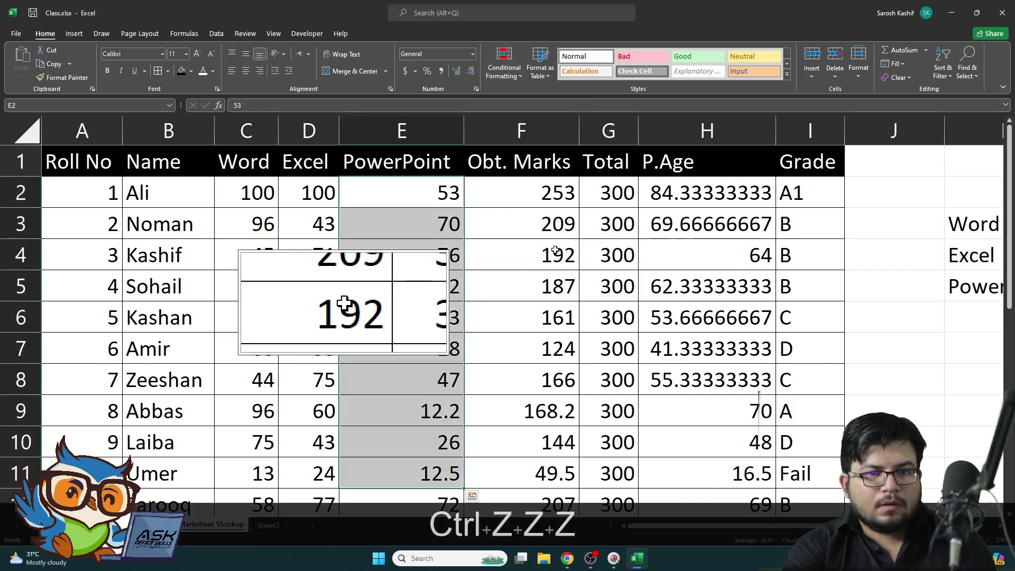
{"action": "left_click", "coordinate": [555, 251]}
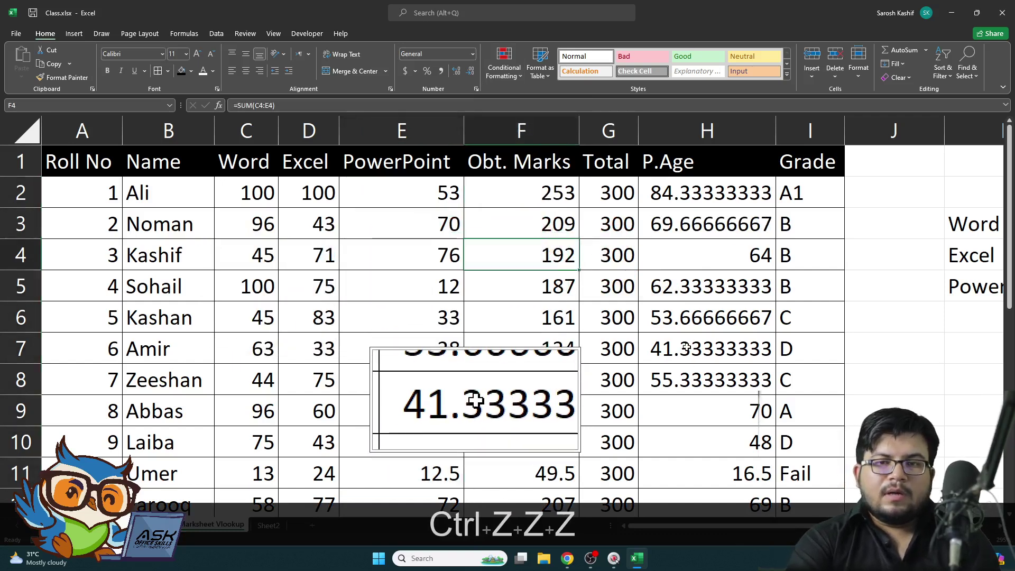